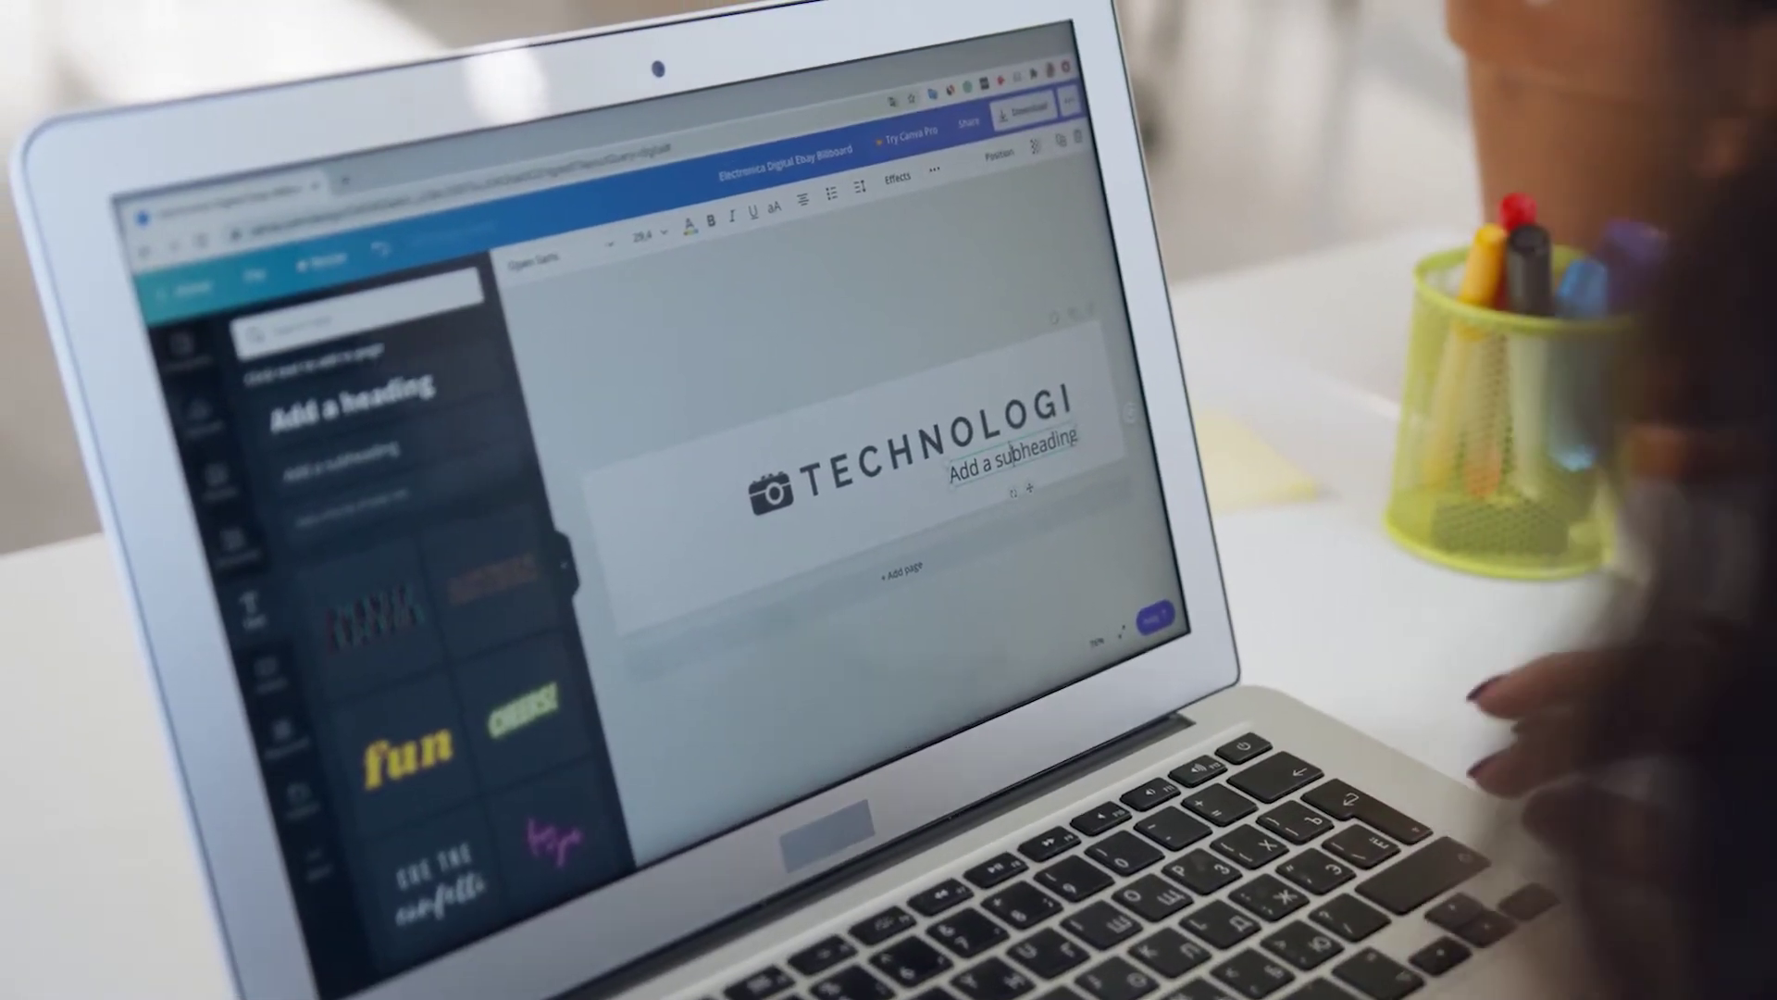
key("BackSpace")
key("BackSpace")
key("BackSpace")
key("BackSpace")
key("BackSpace")
key("BackSpace")
key("BackSpace")
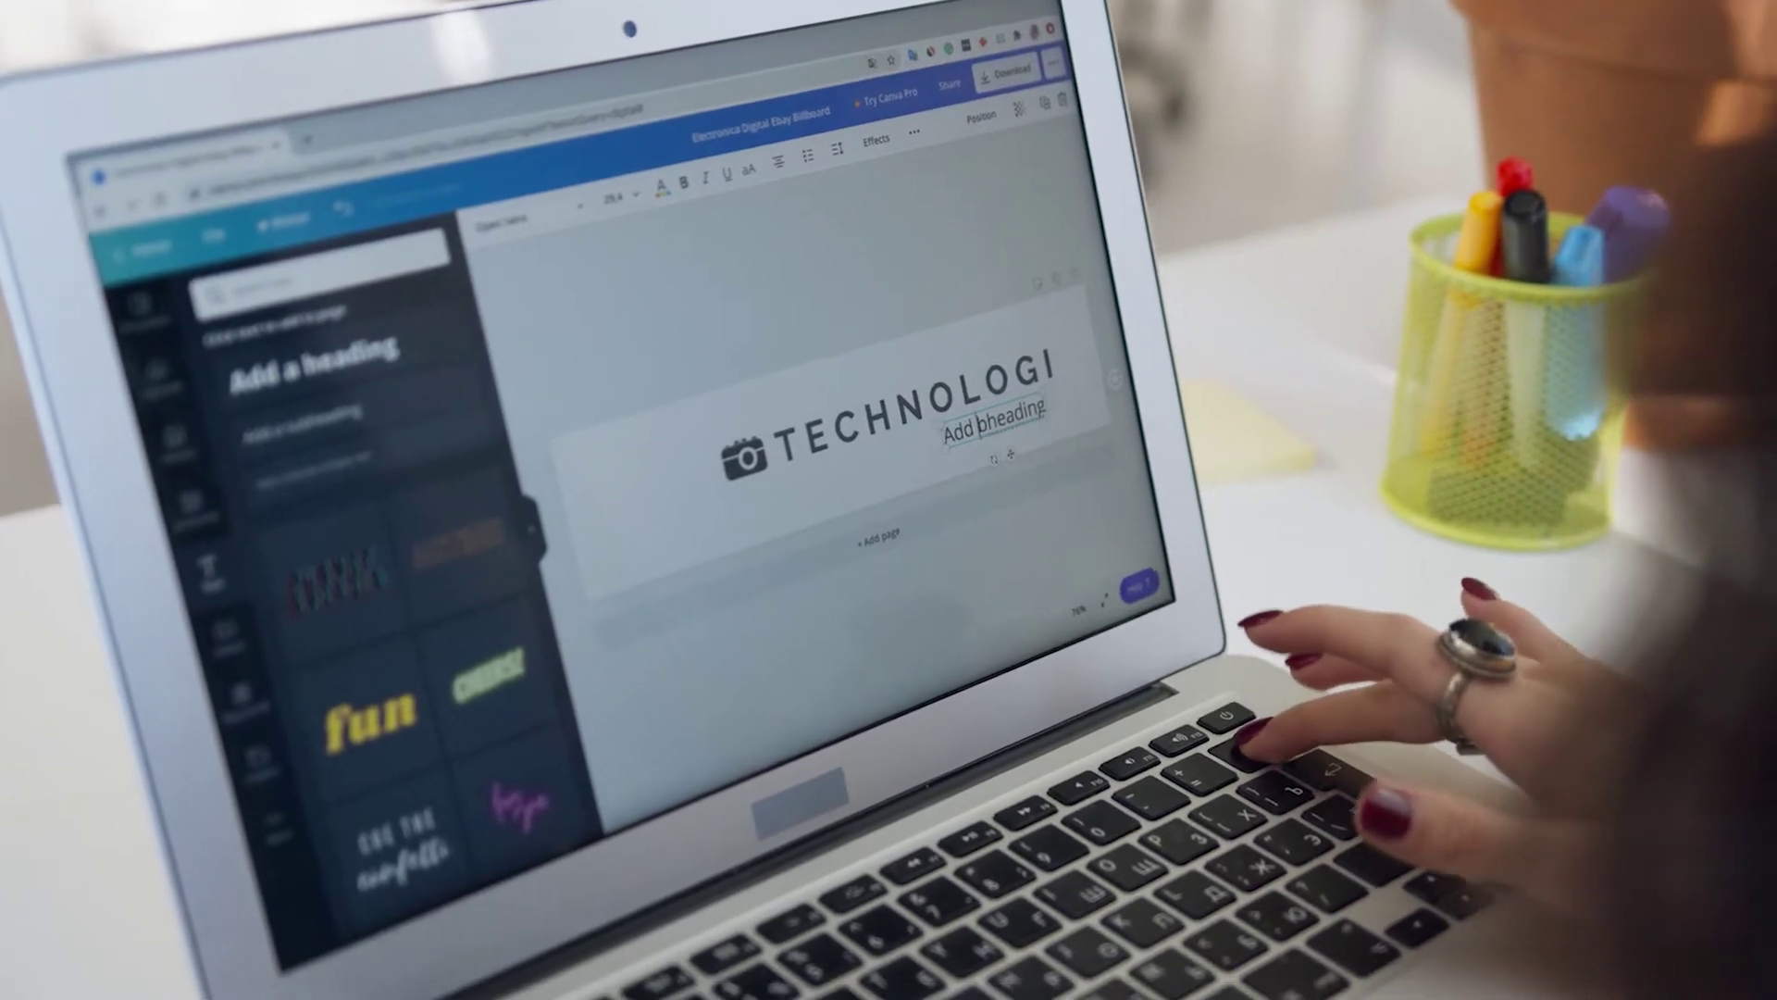
key("BackSpace")
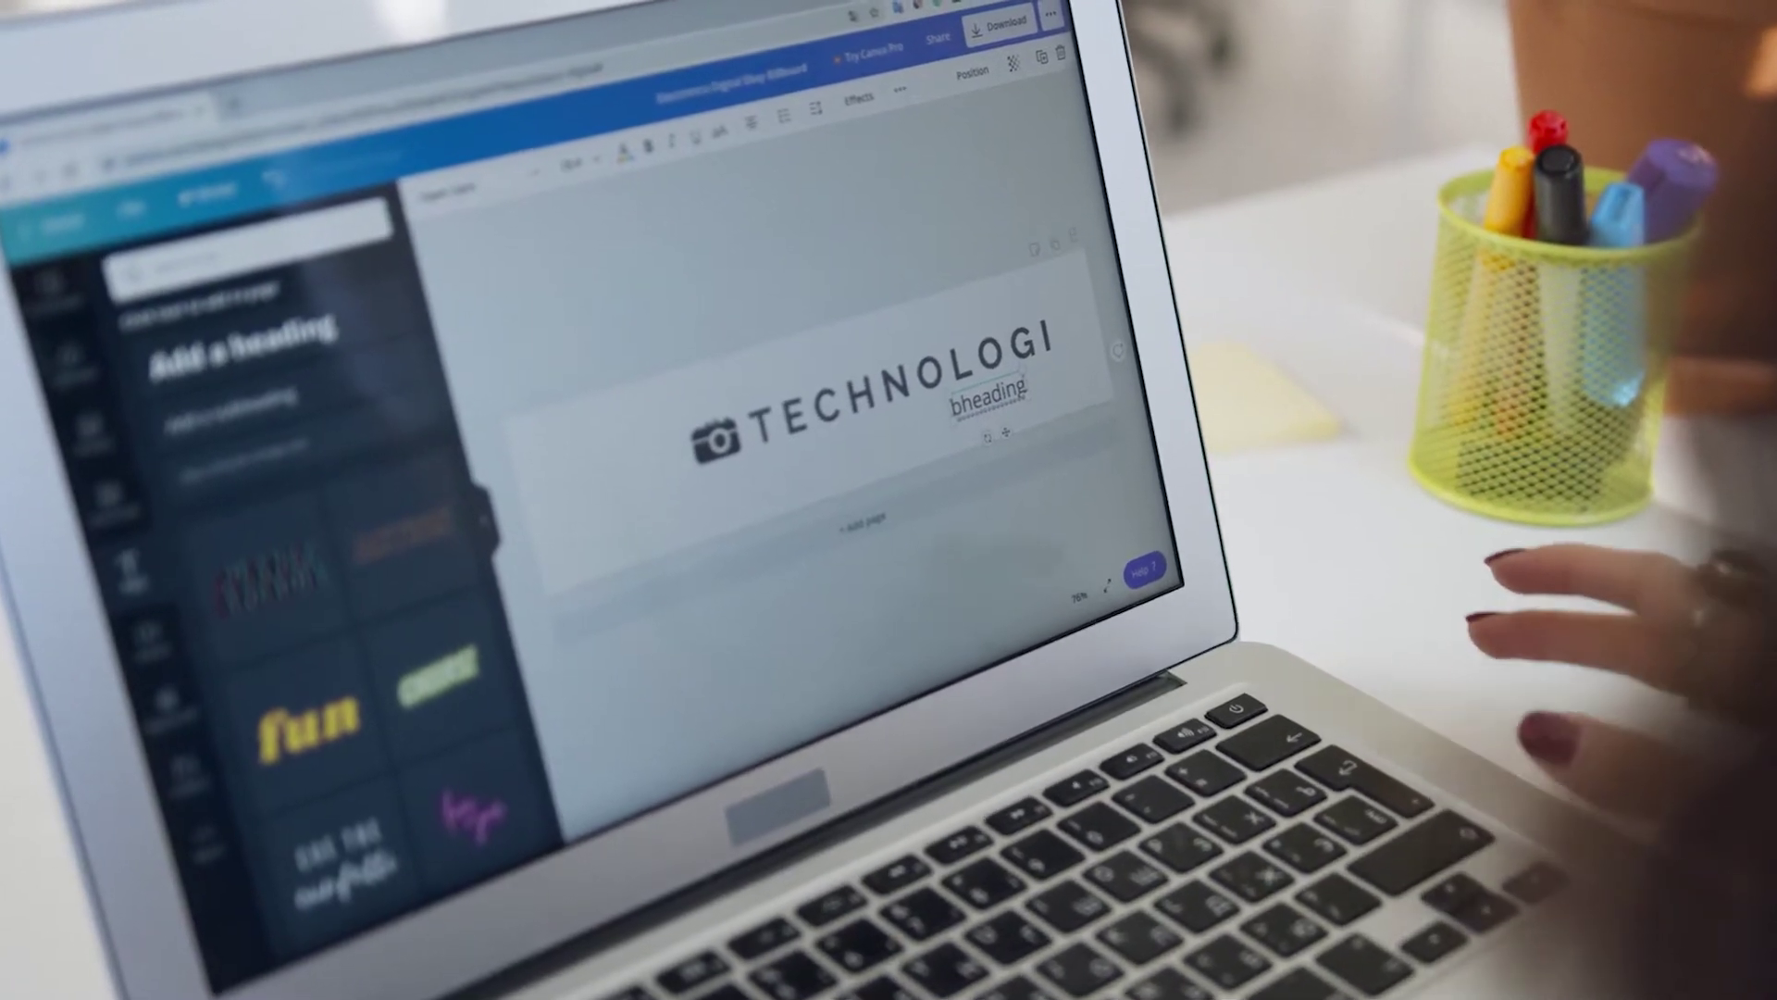
key("BackSpace")
key("BackSpace")
key("BackSpace")
key("BackSpace")
key("BackSpace")
key("BackSpace")
key("BackSpace")
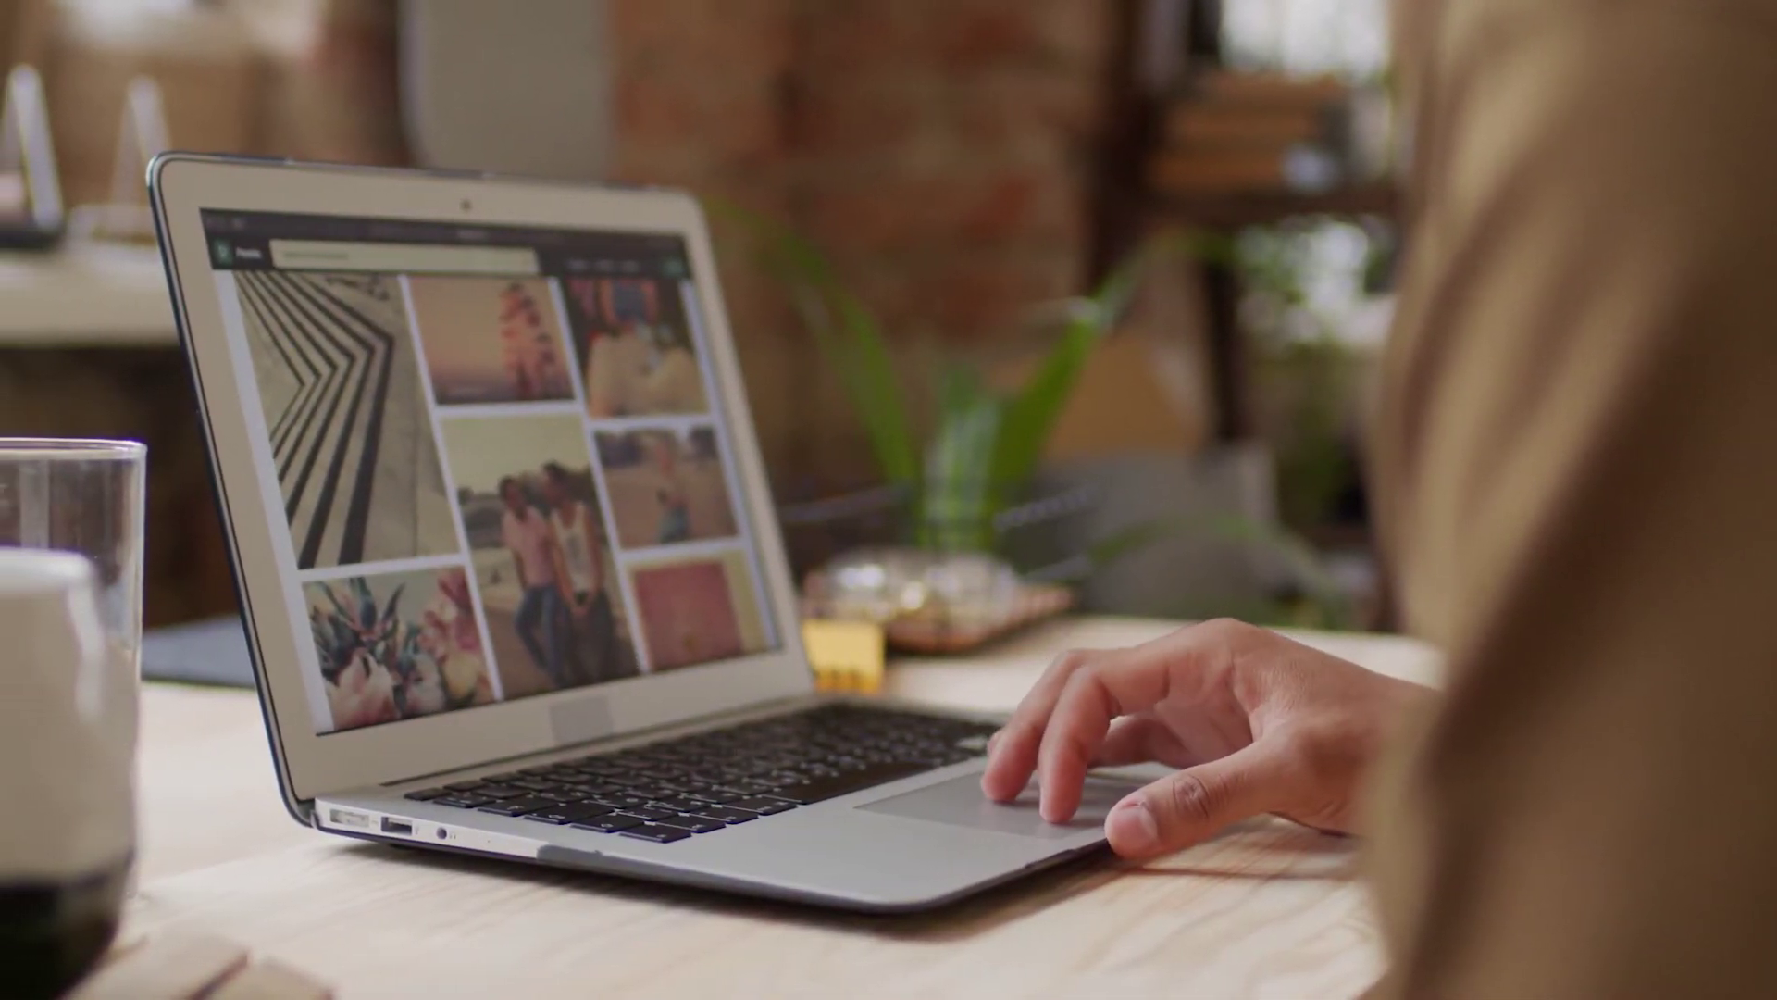
scroll(500, 463, "down", 2)
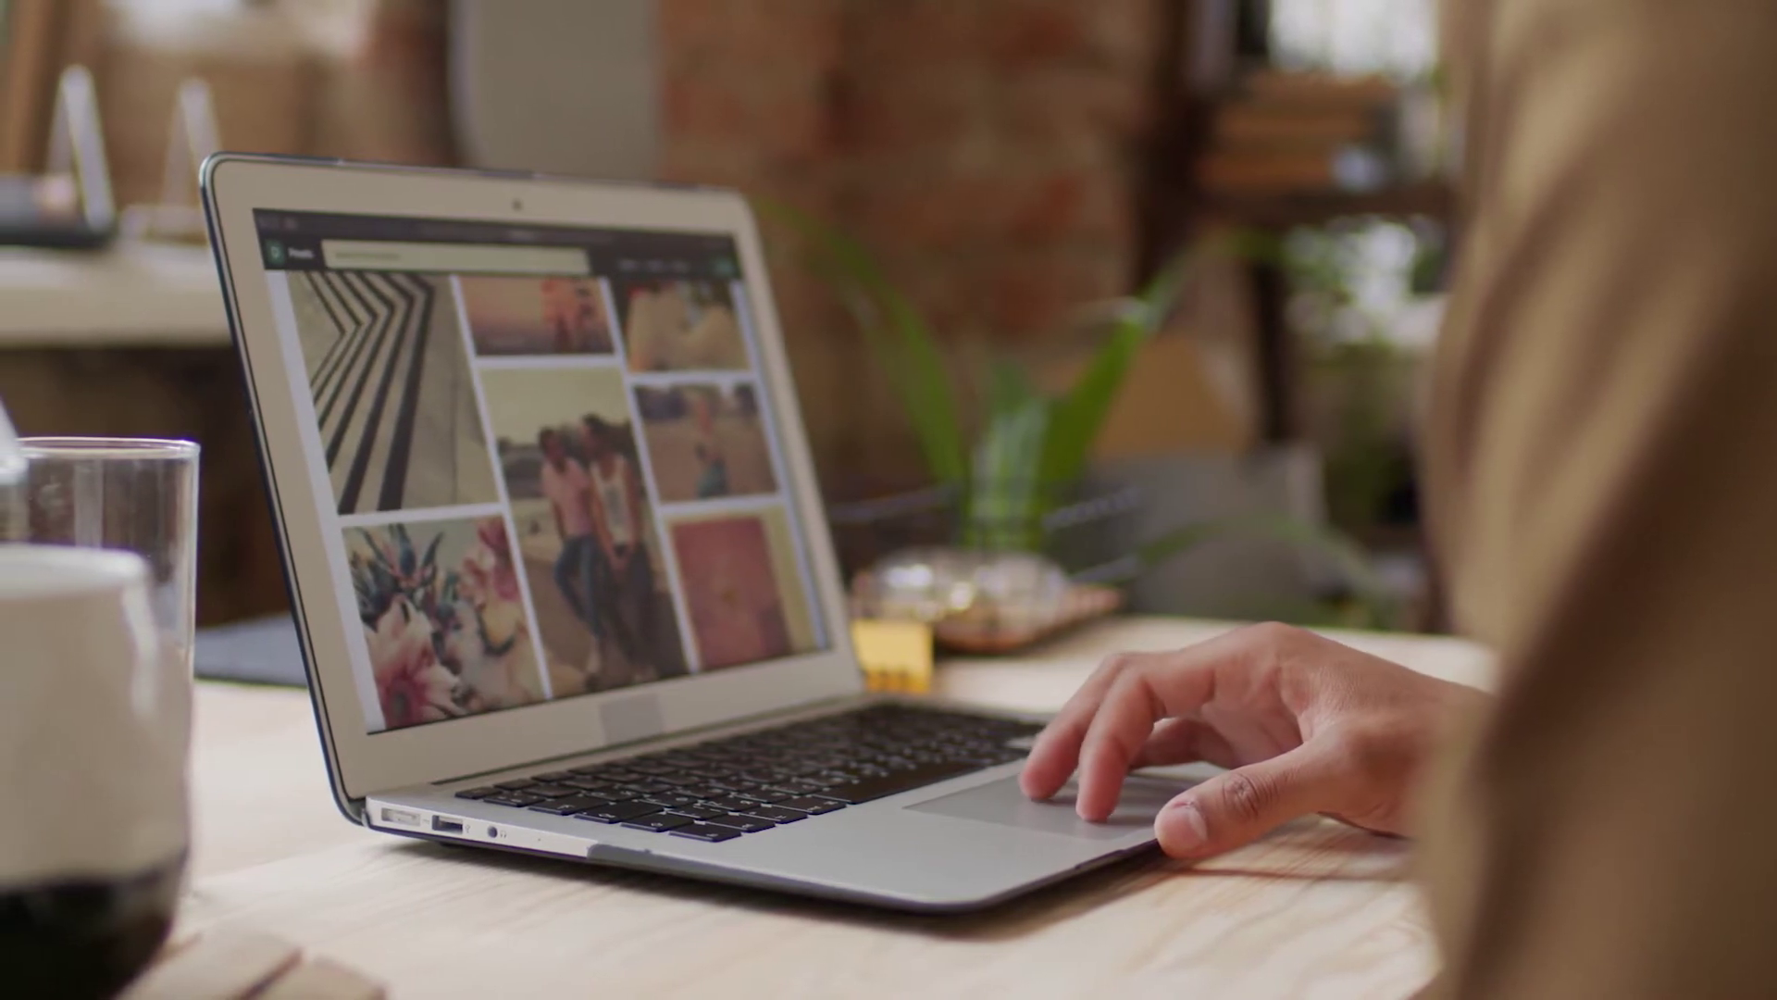
scroll(555, 472, "down", 2)
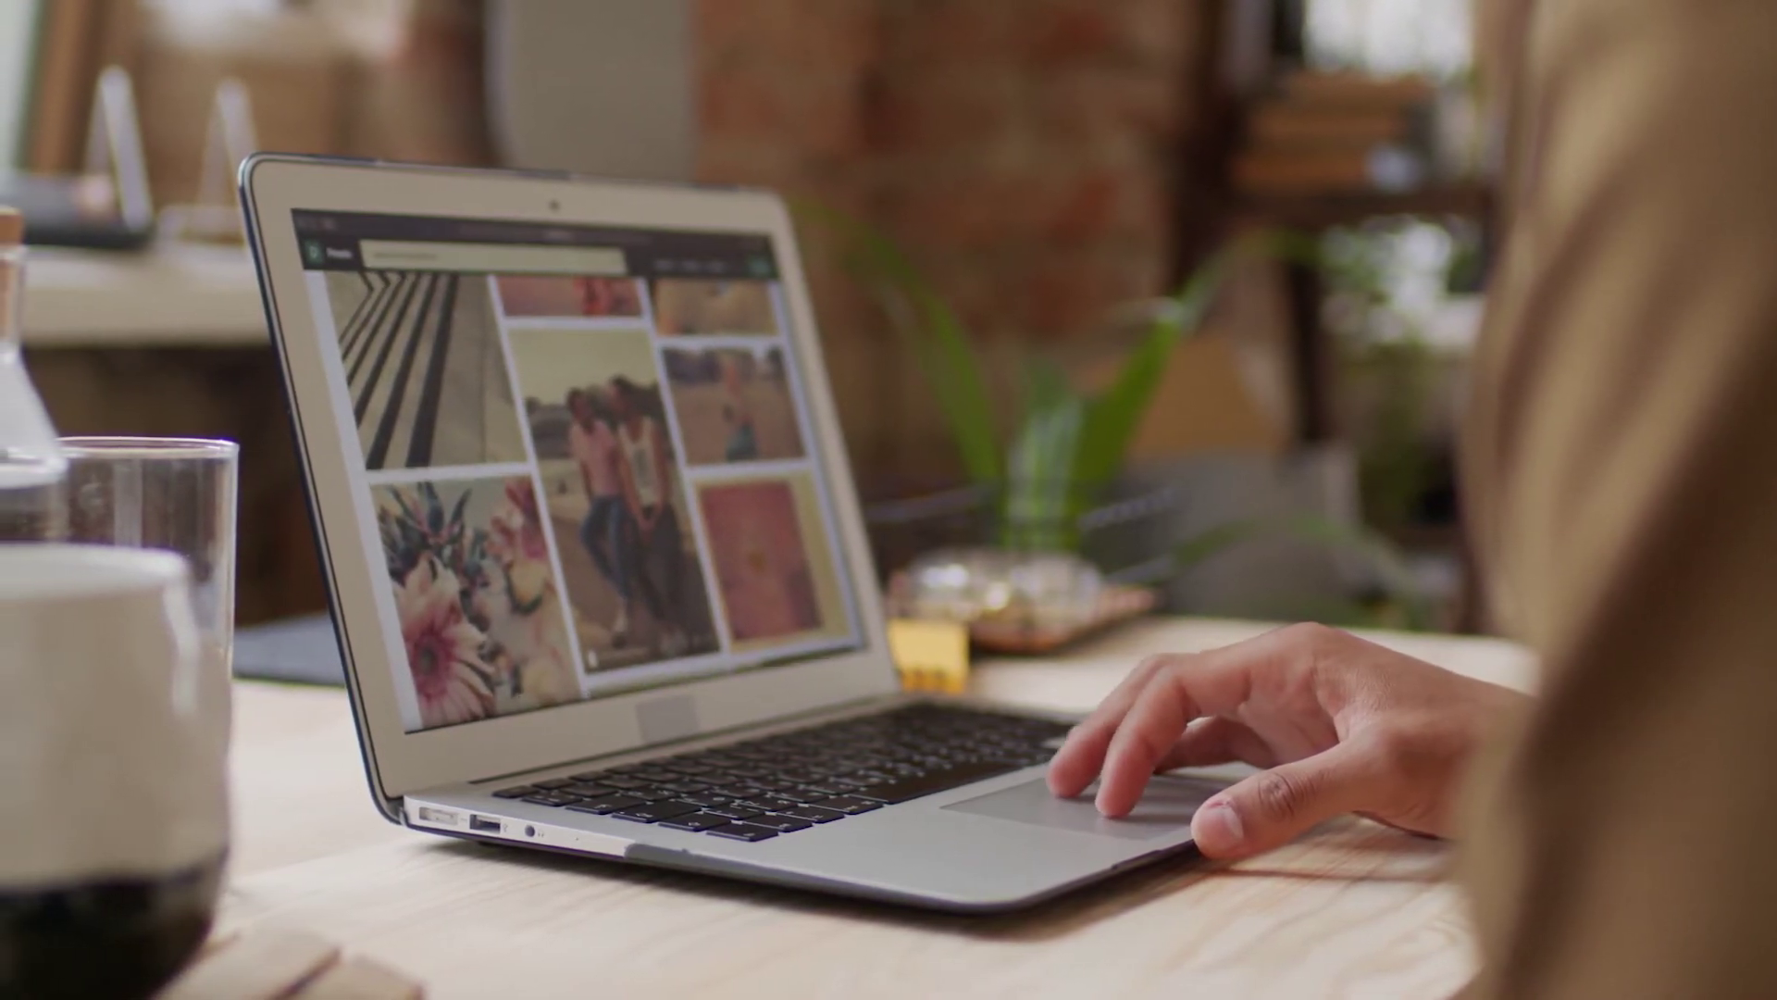
scroll(593, 481, "down", 5)
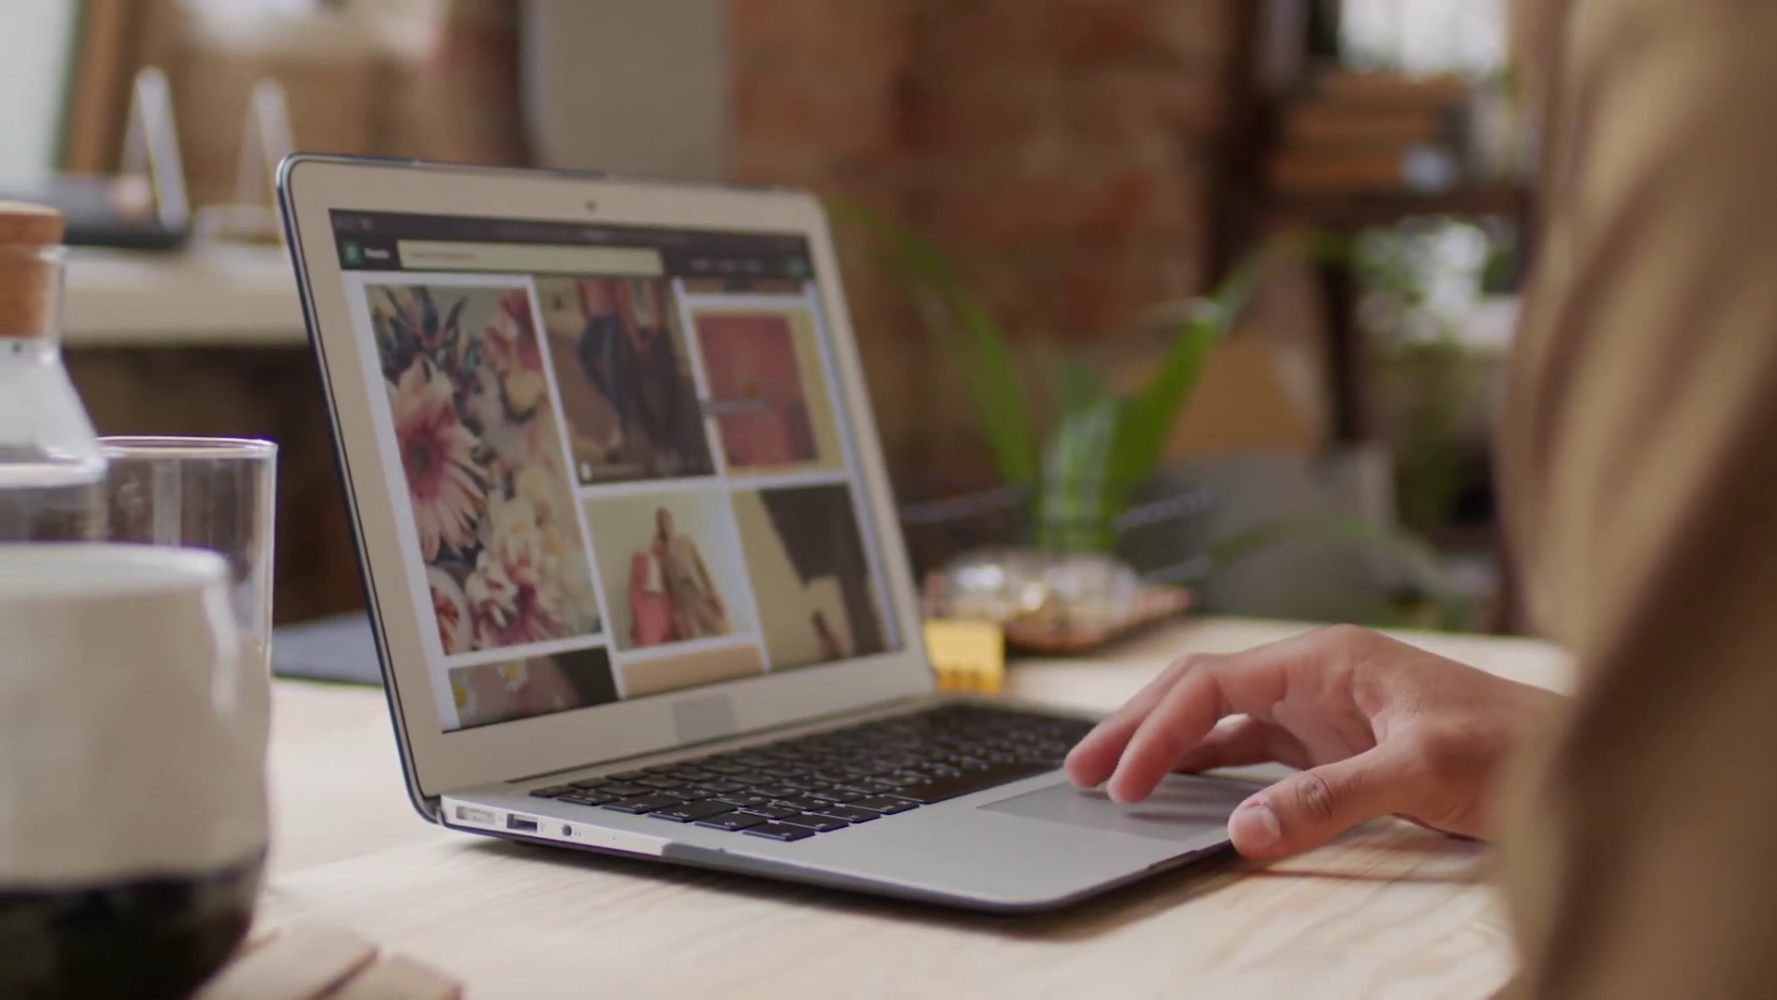
scroll(611, 472, "down", 5)
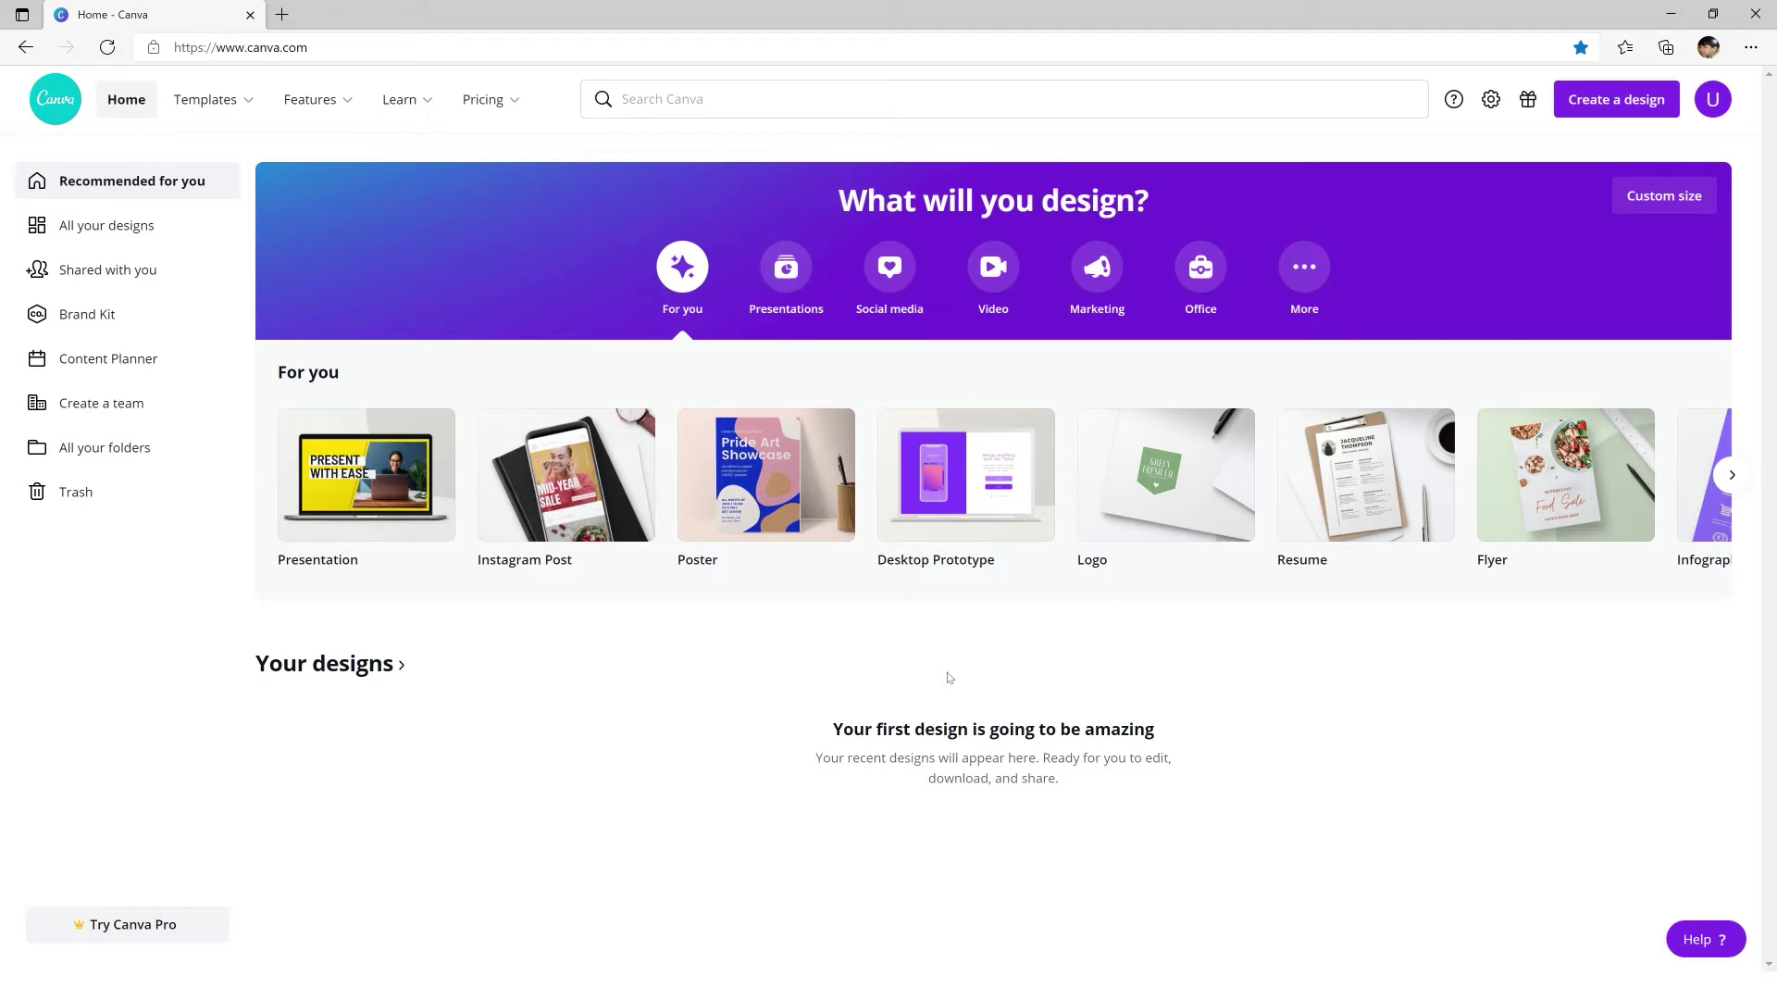
- Search the language options in the account settings for "الع" and return to the home page
left_click(1491, 99)
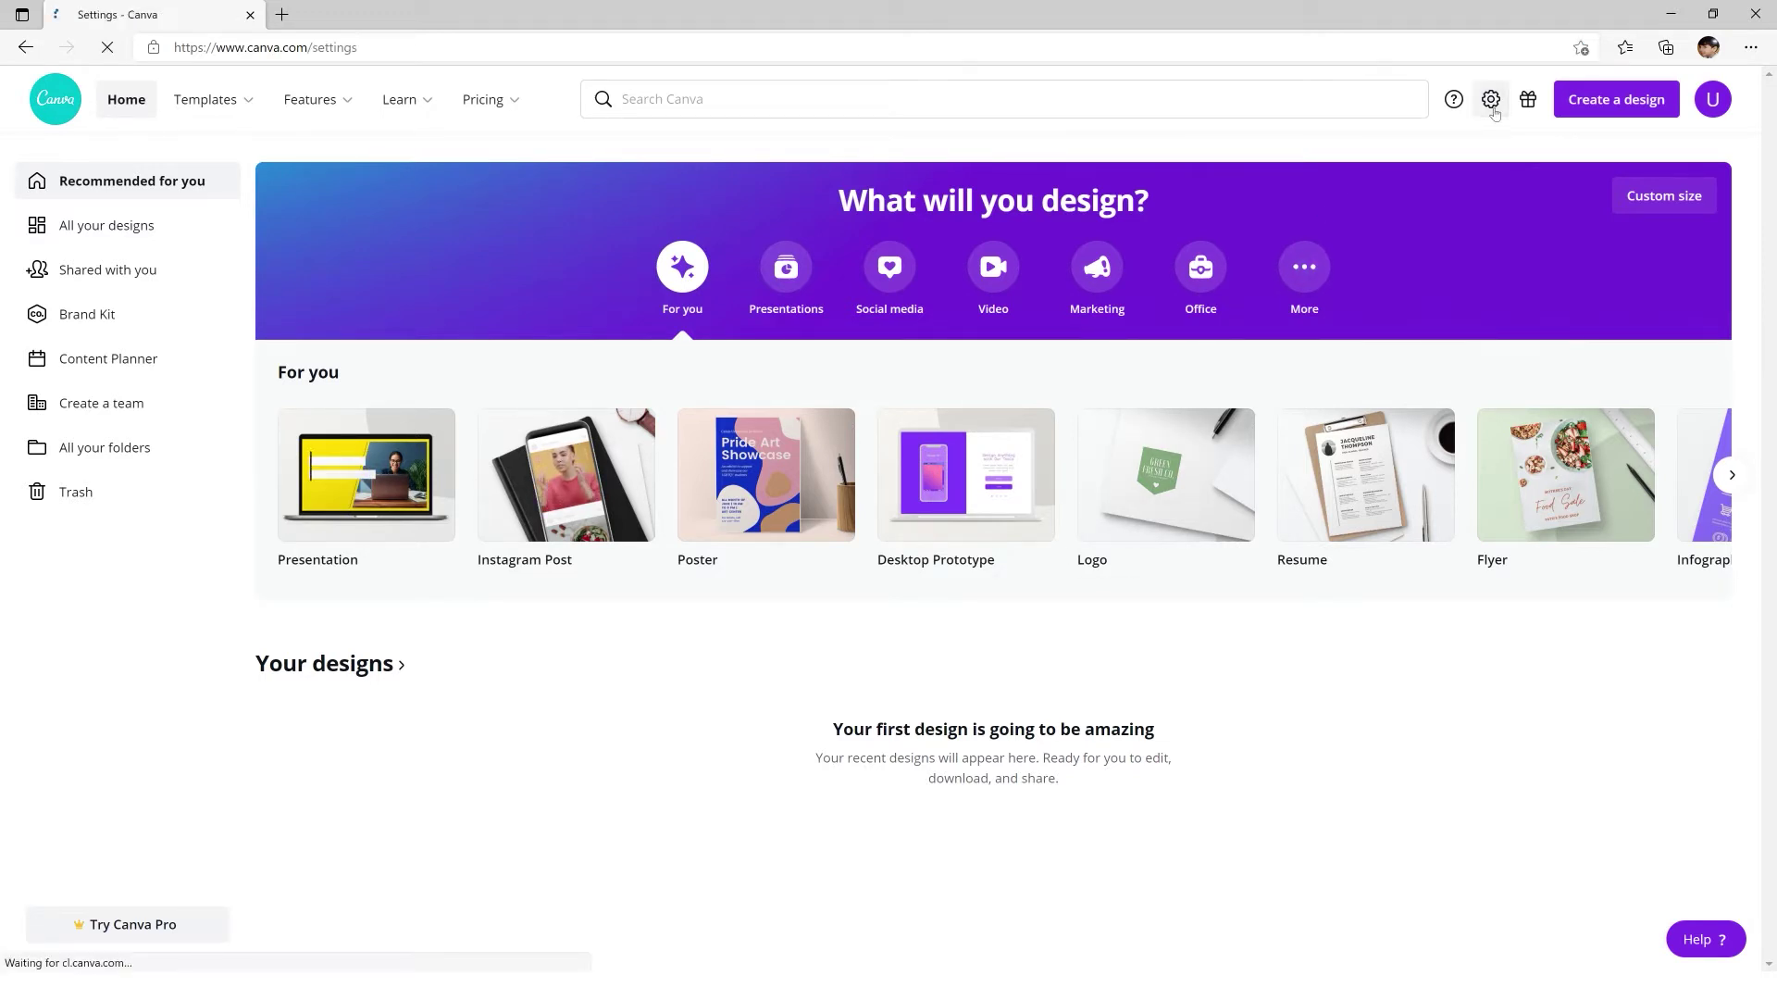
left_click(1728, 99)
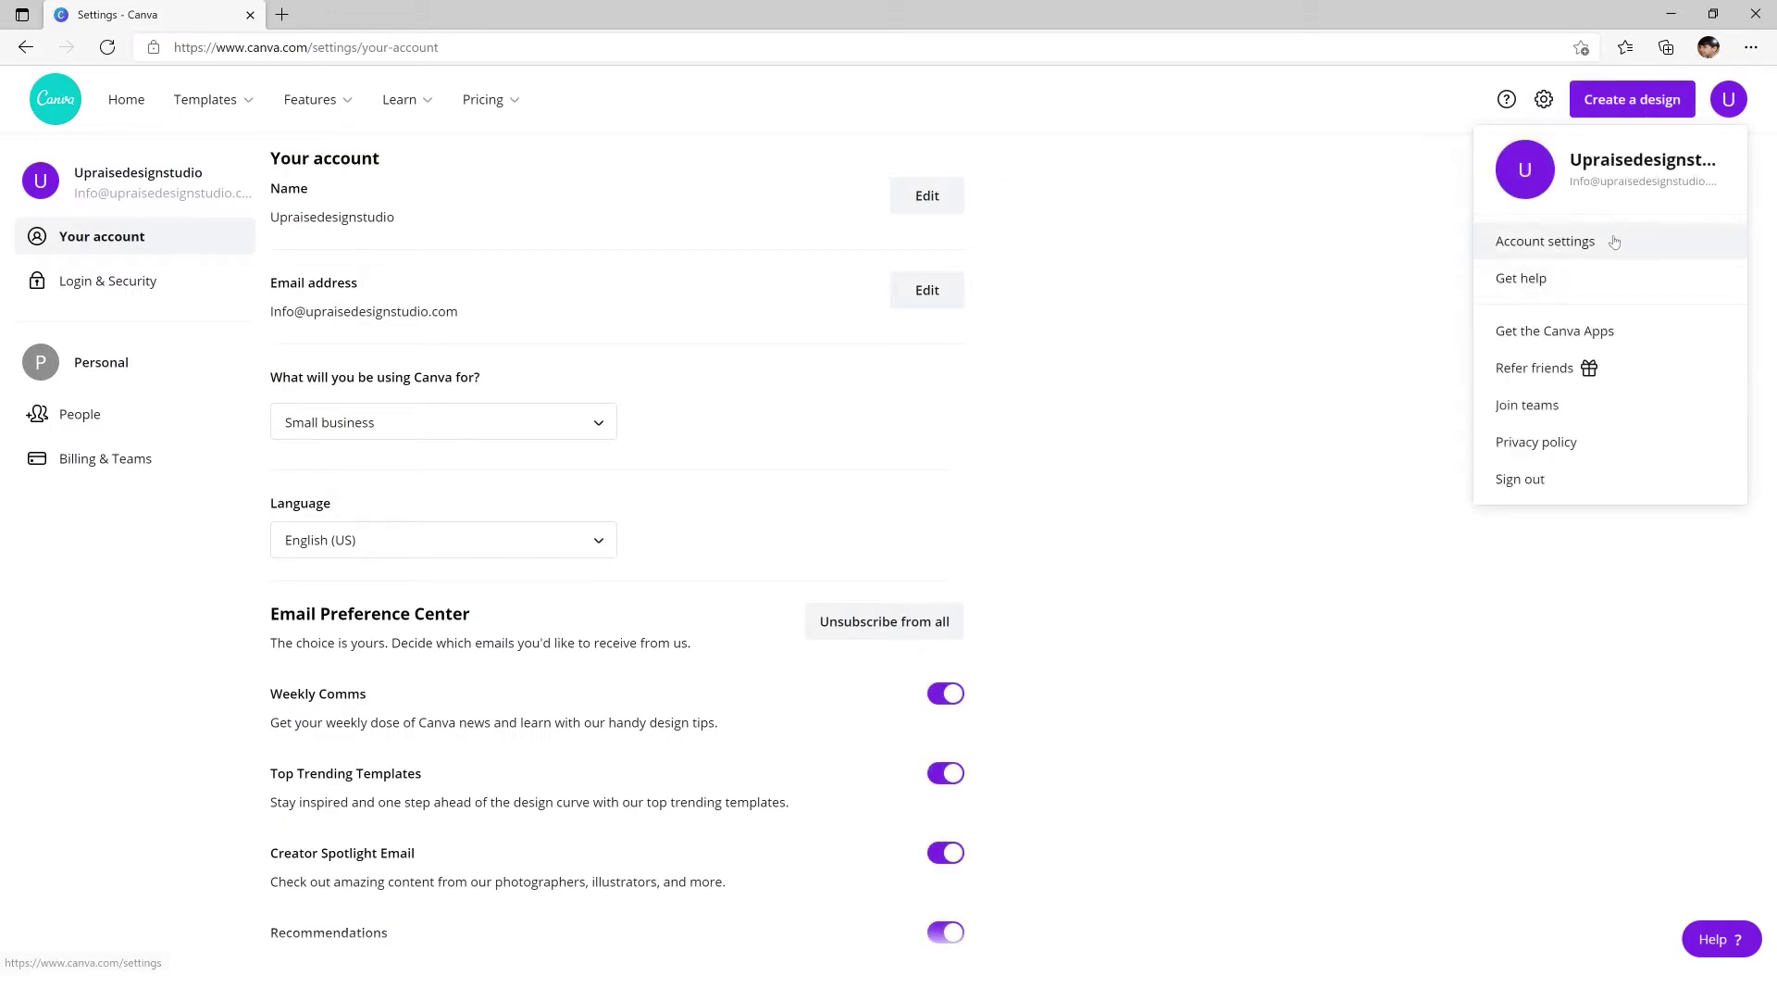
left_click(686, 504)
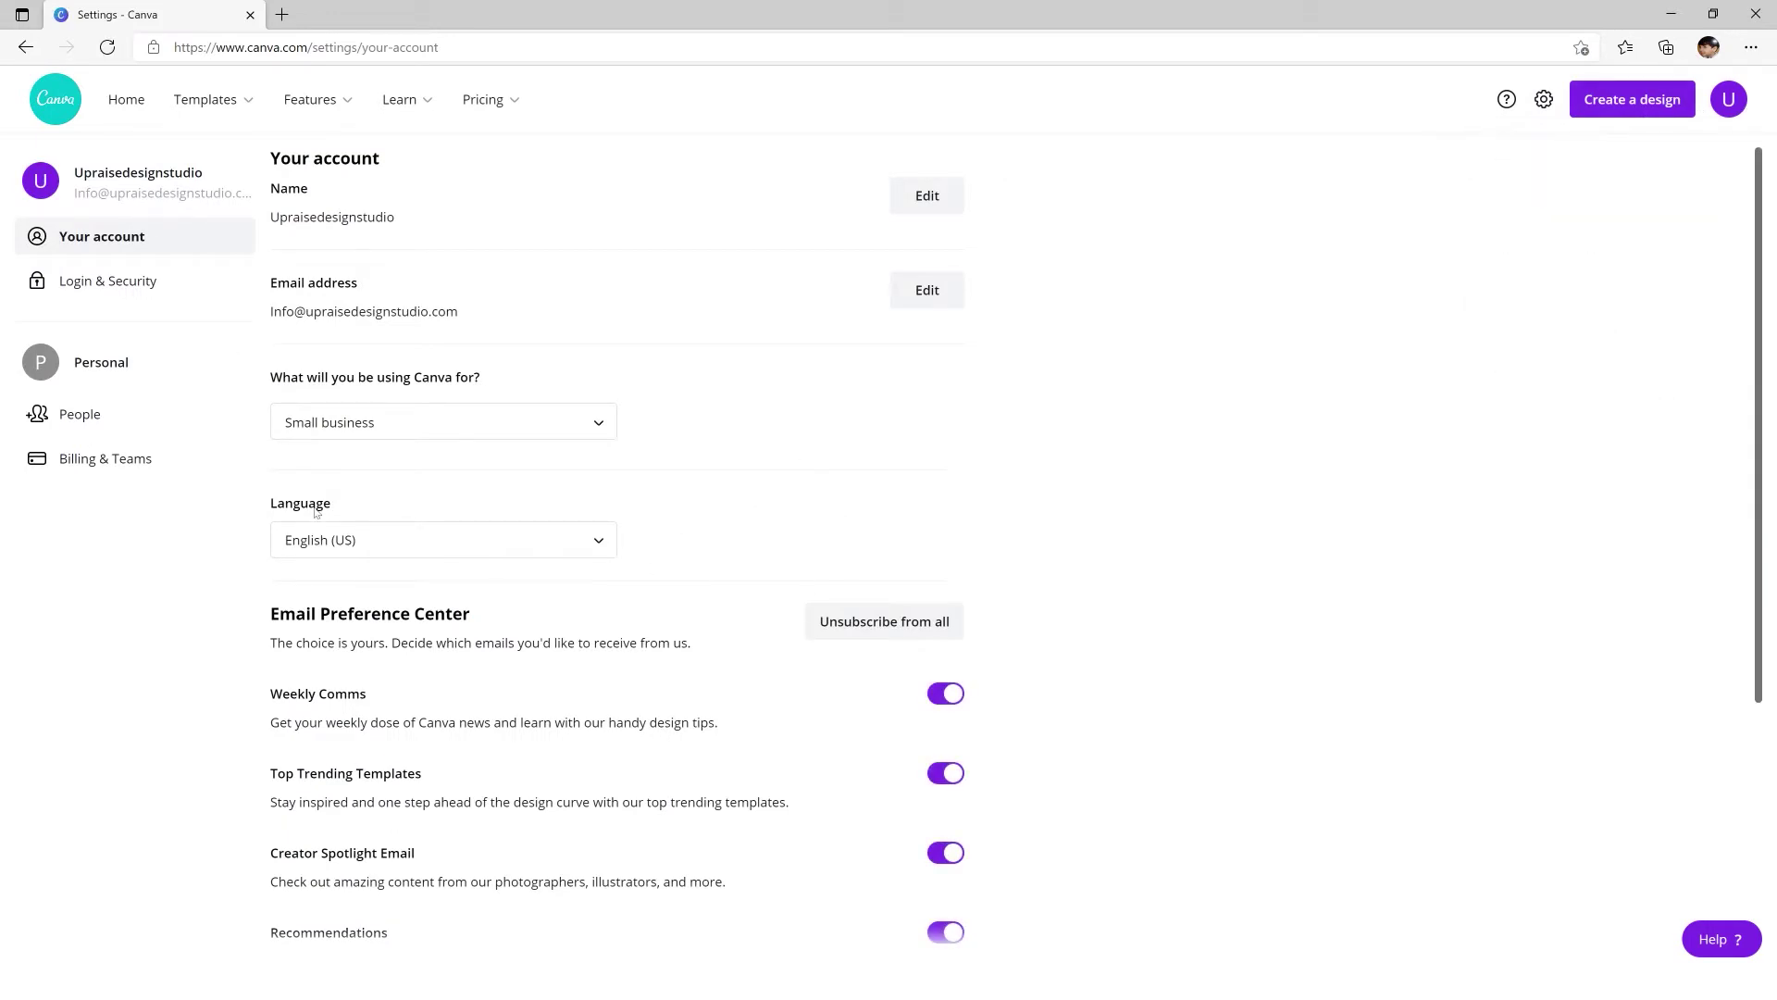
left_click(348, 543)
type("الع")
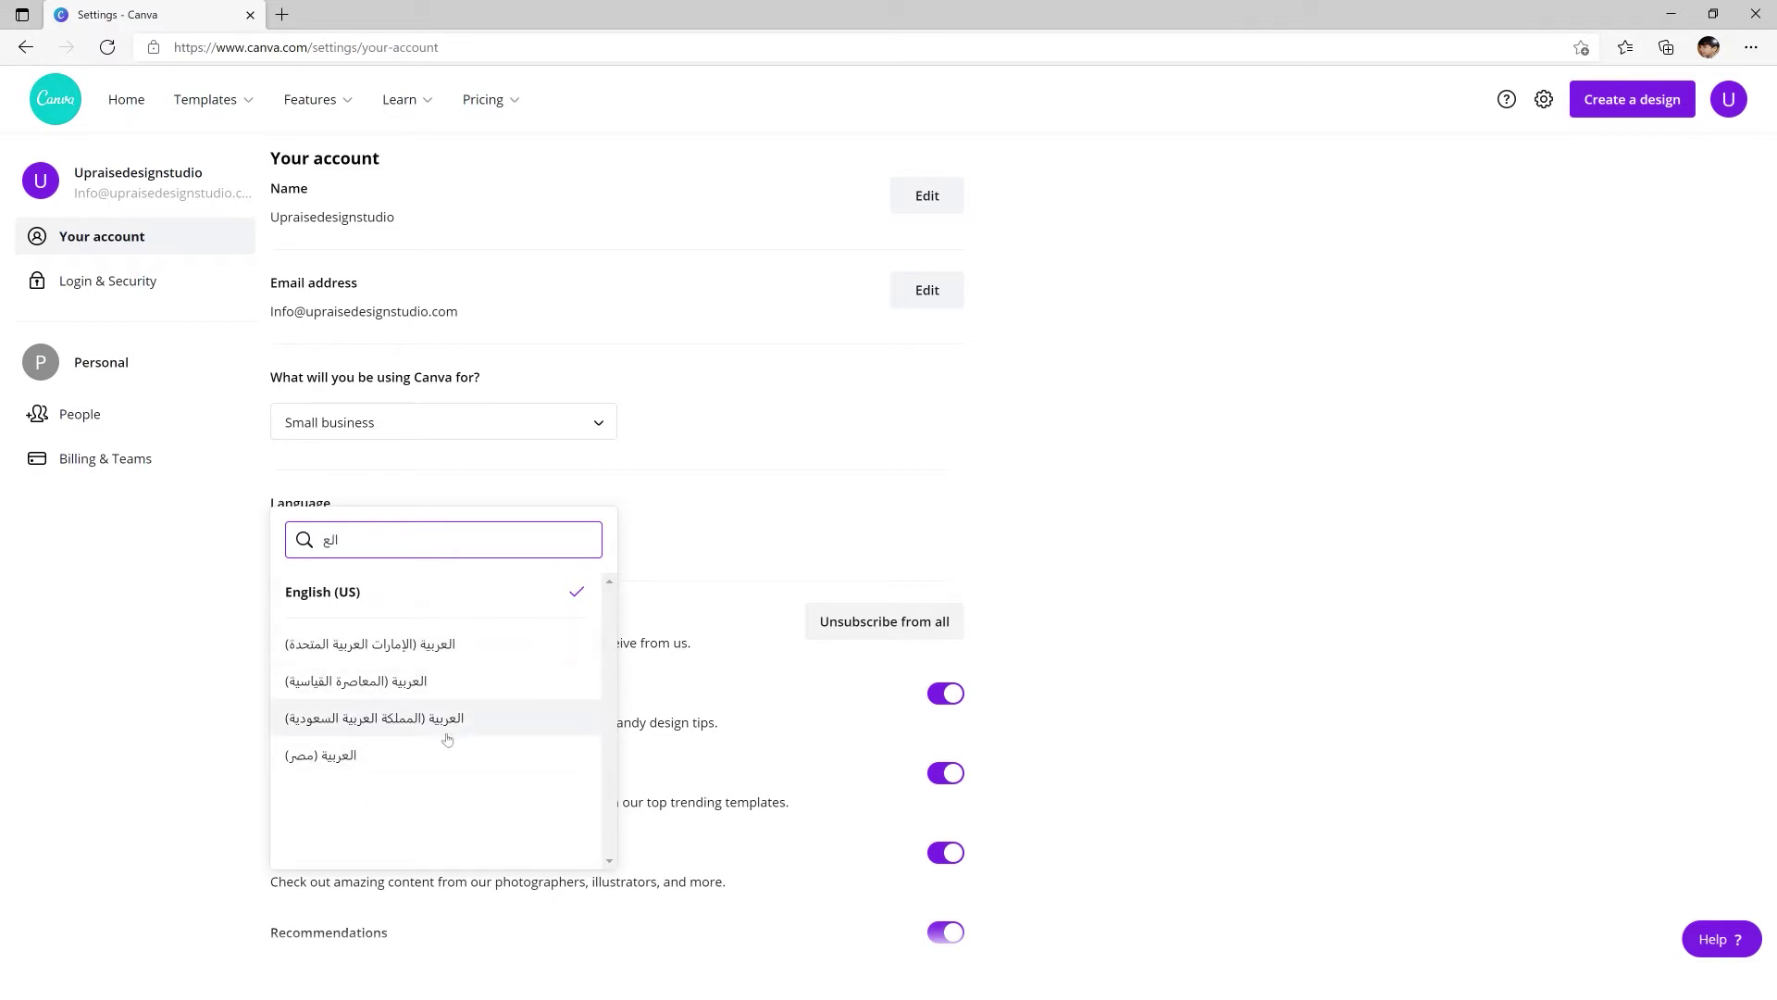
left_click(967, 502)
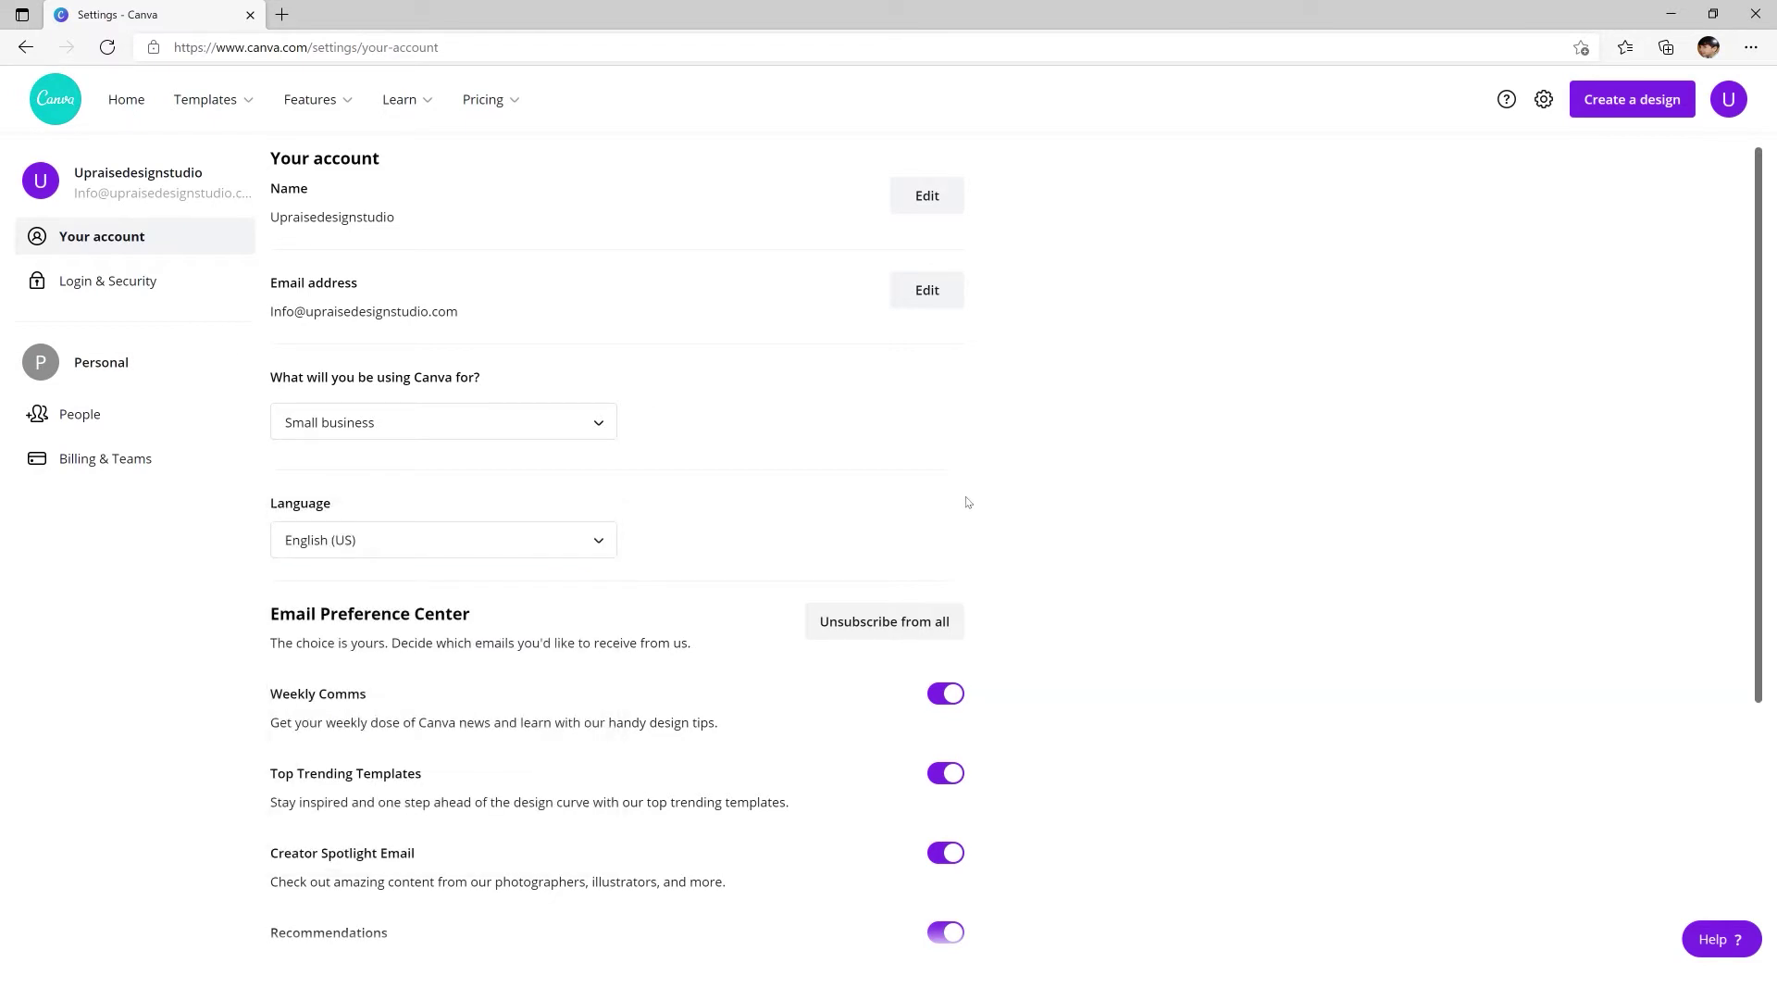
left_click(134, 106)
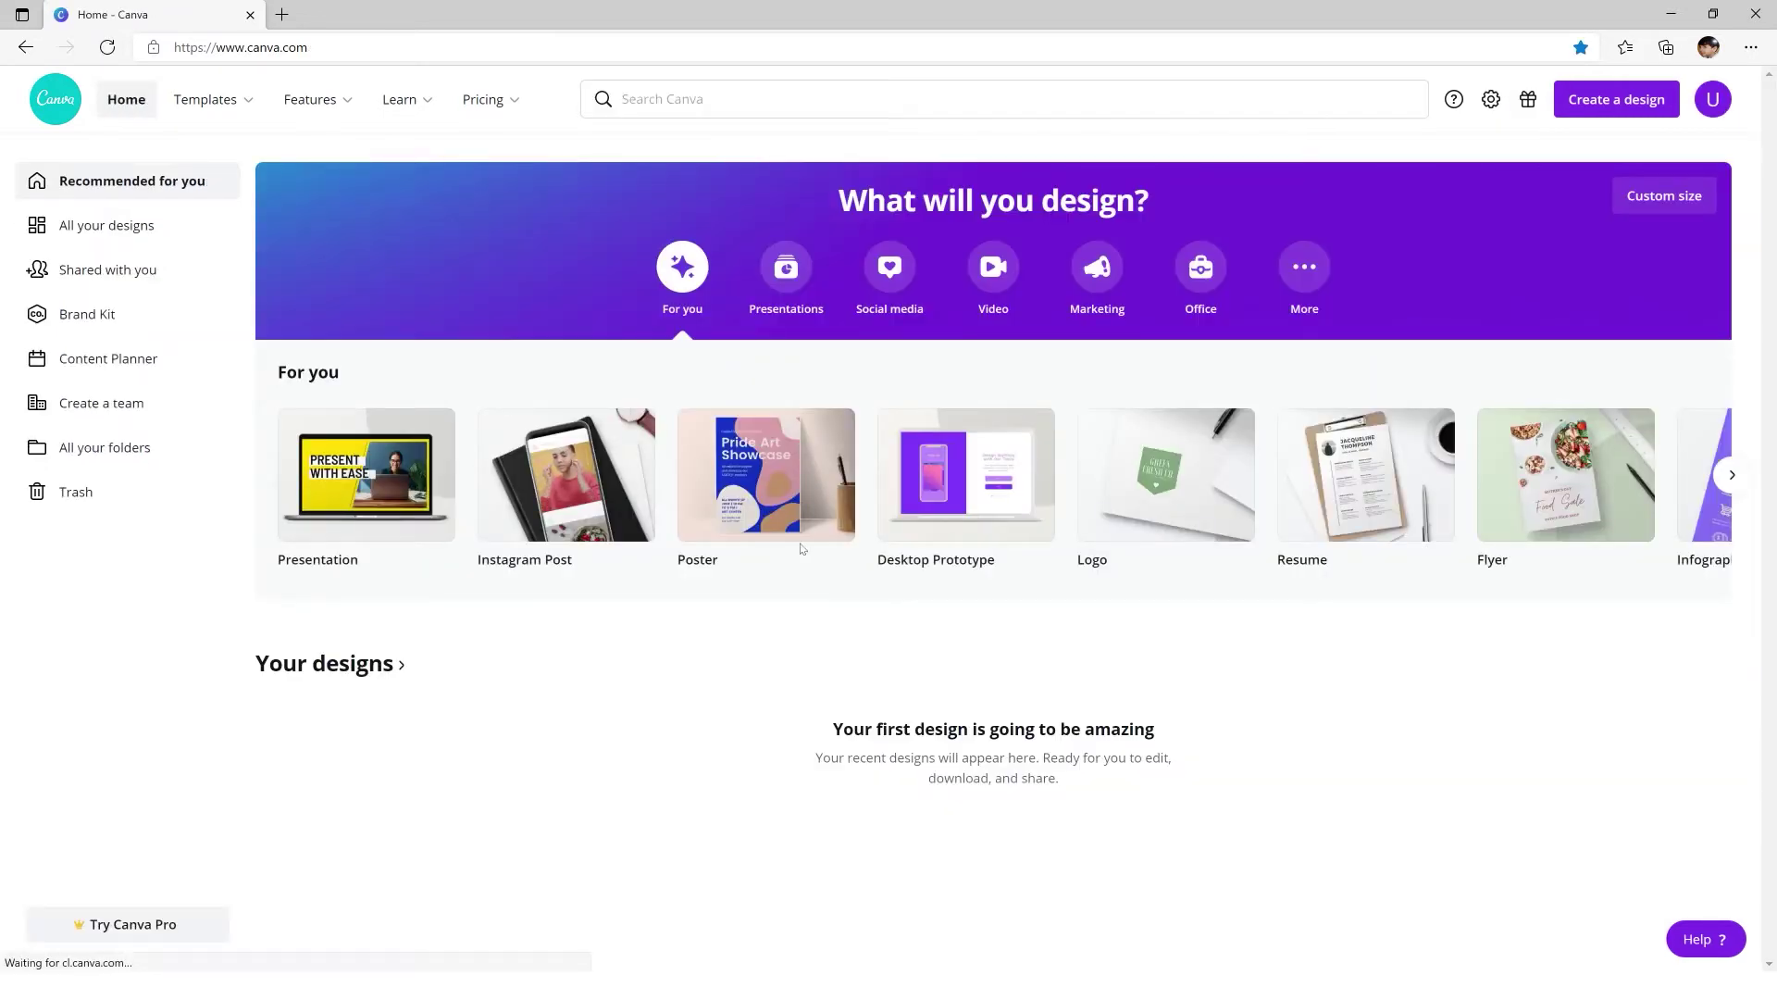
- Browse the video design types and create a blank 1920 × 1080 px Video design
left_click(1014, 275)
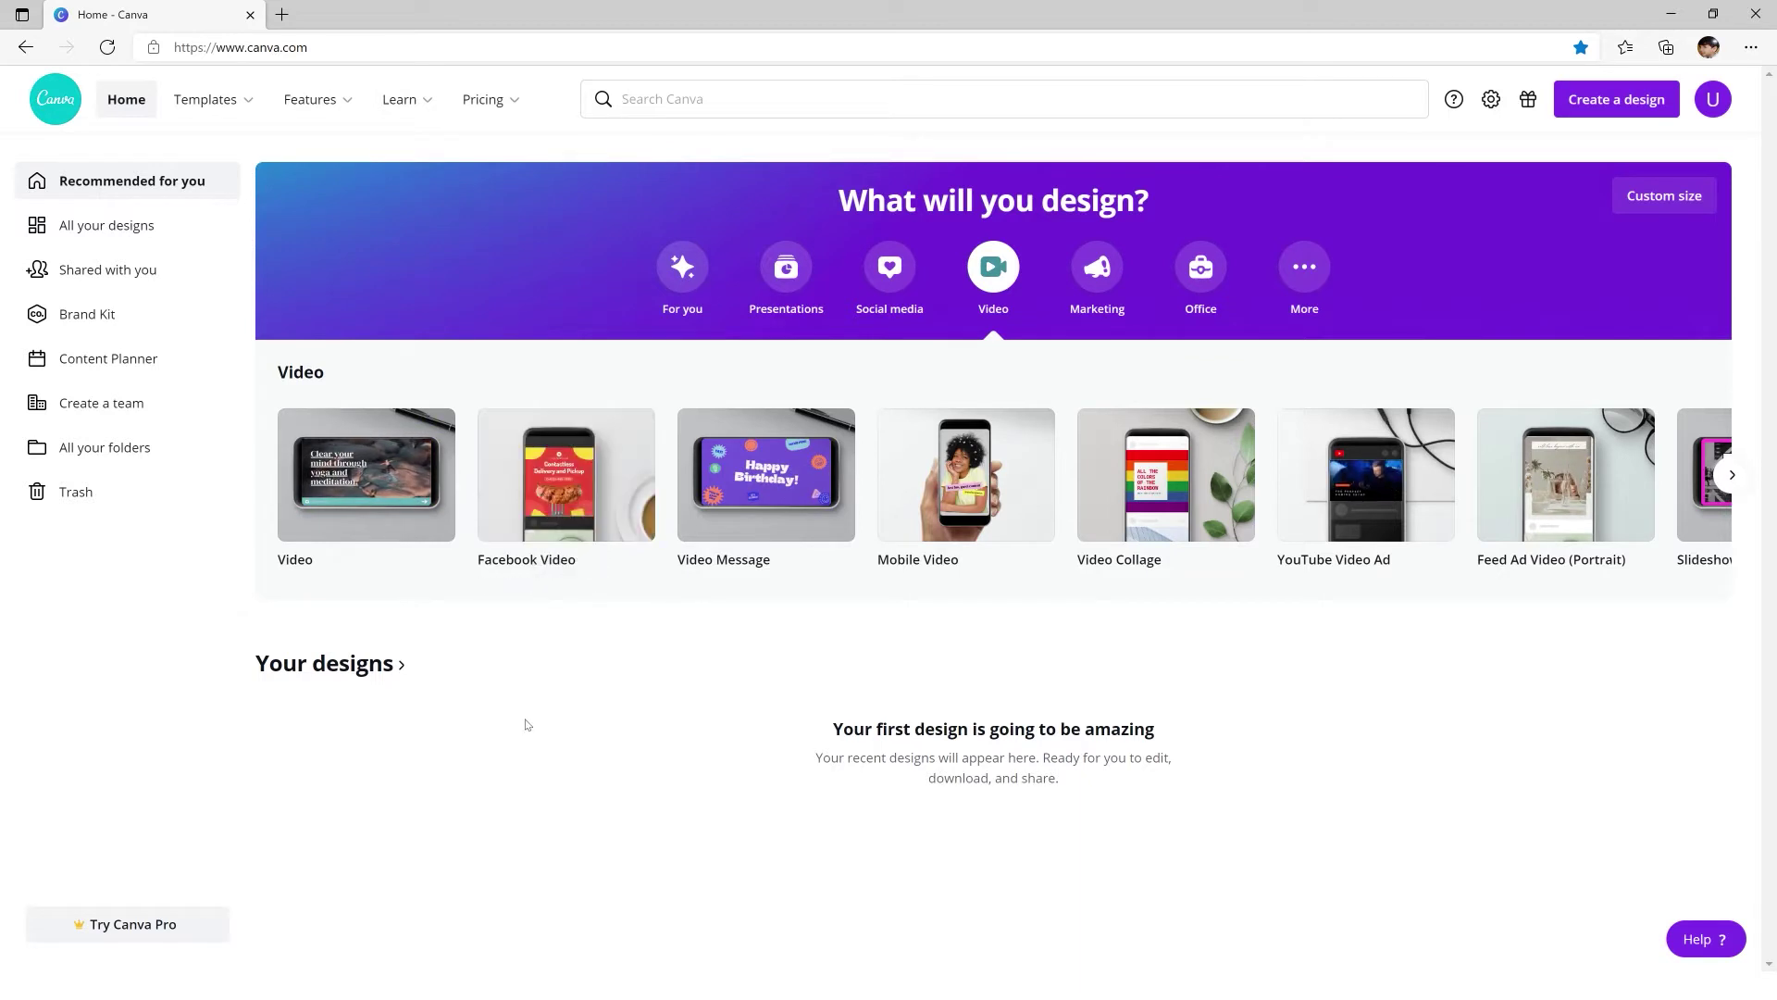
left_click(1732, 475)
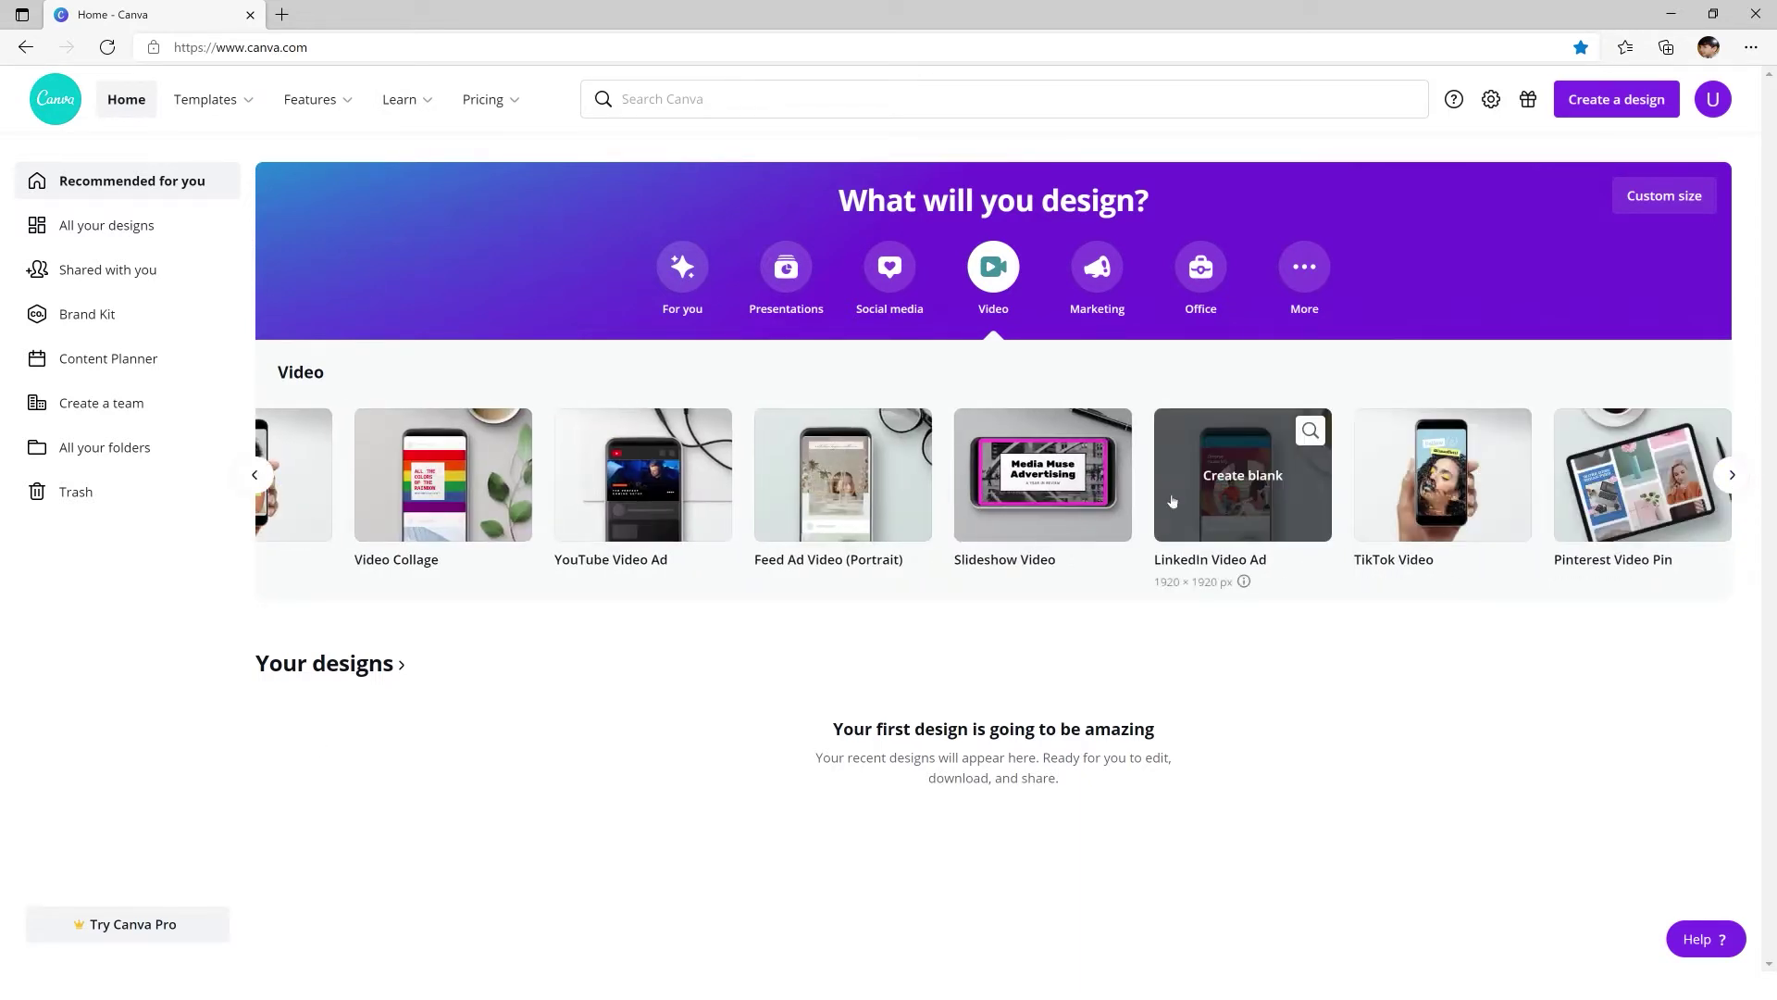
left_click(256, 475)
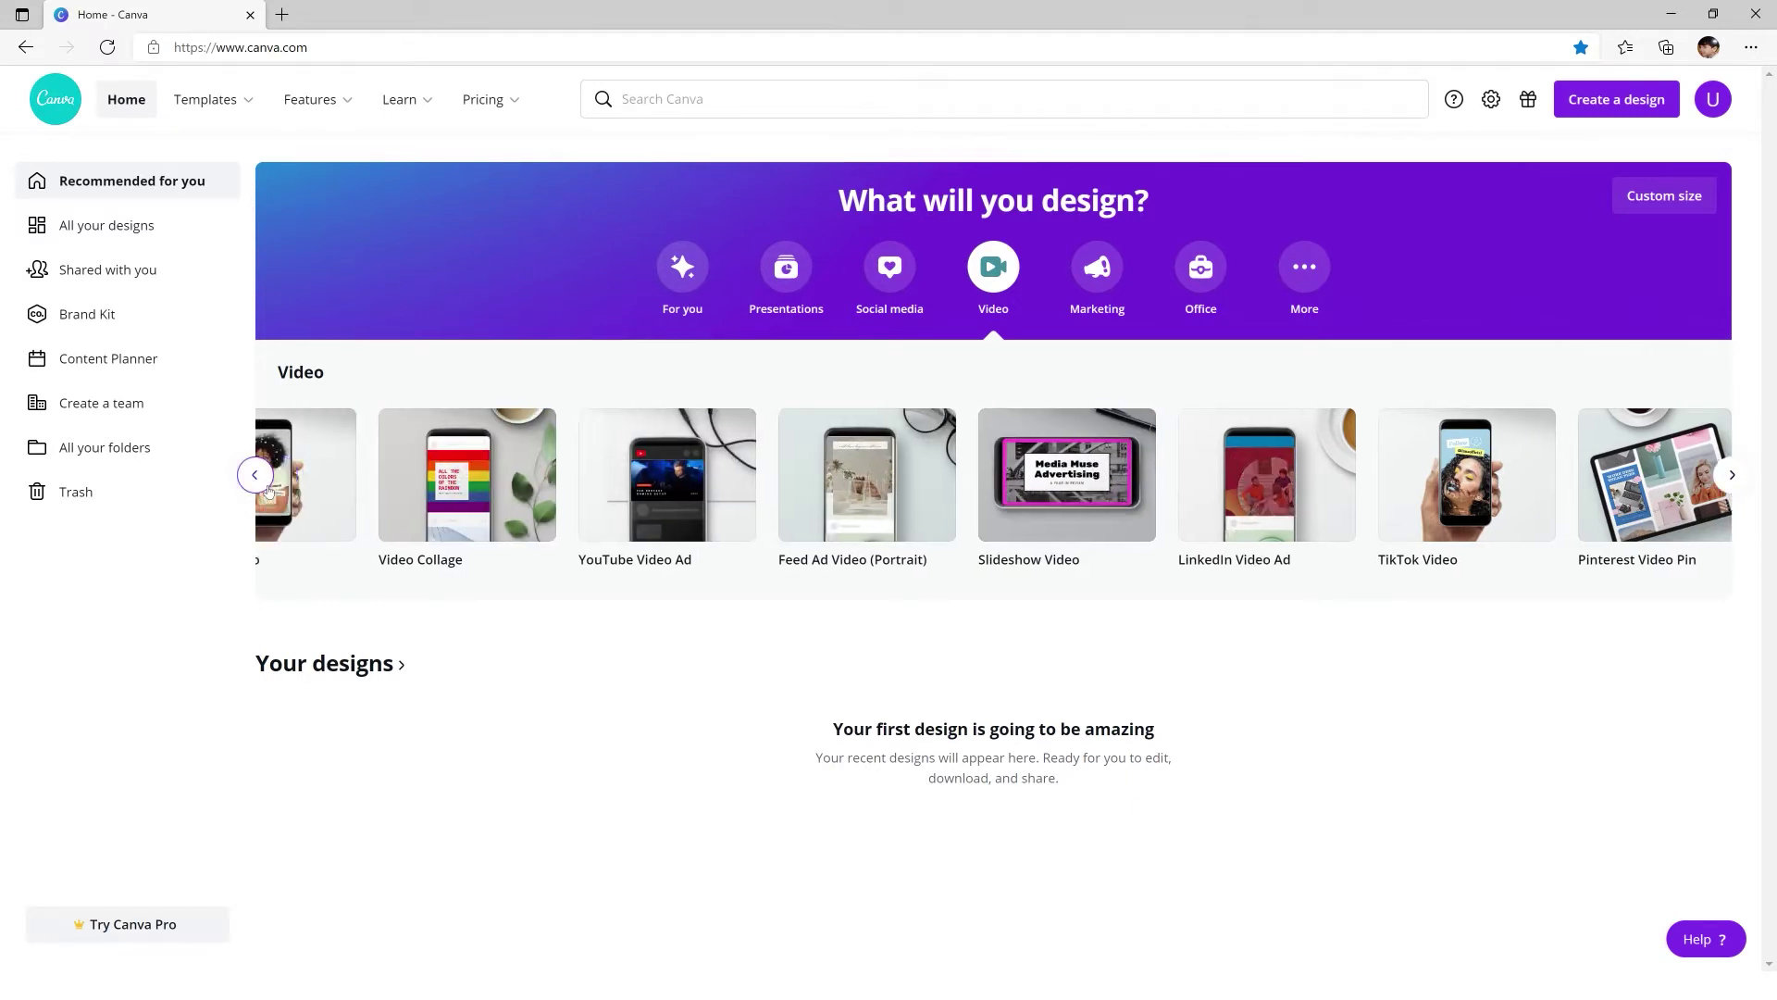
mouse_move(359, 525)
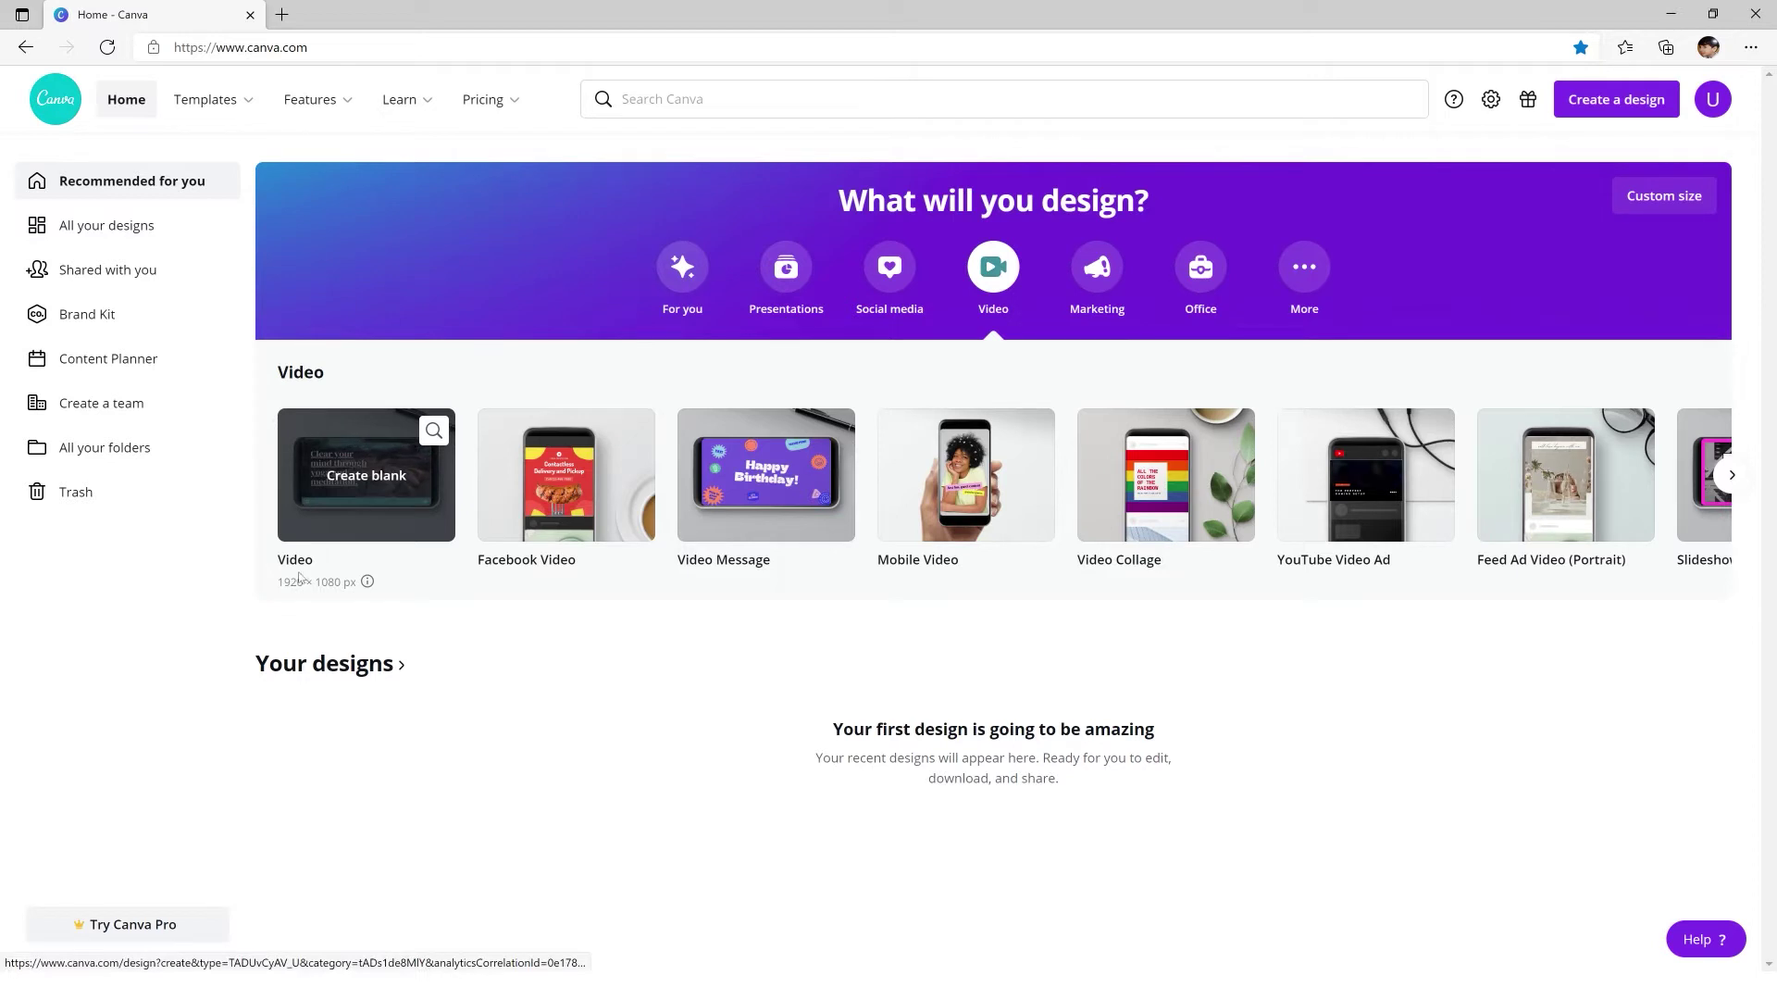
left_click(341, 532)
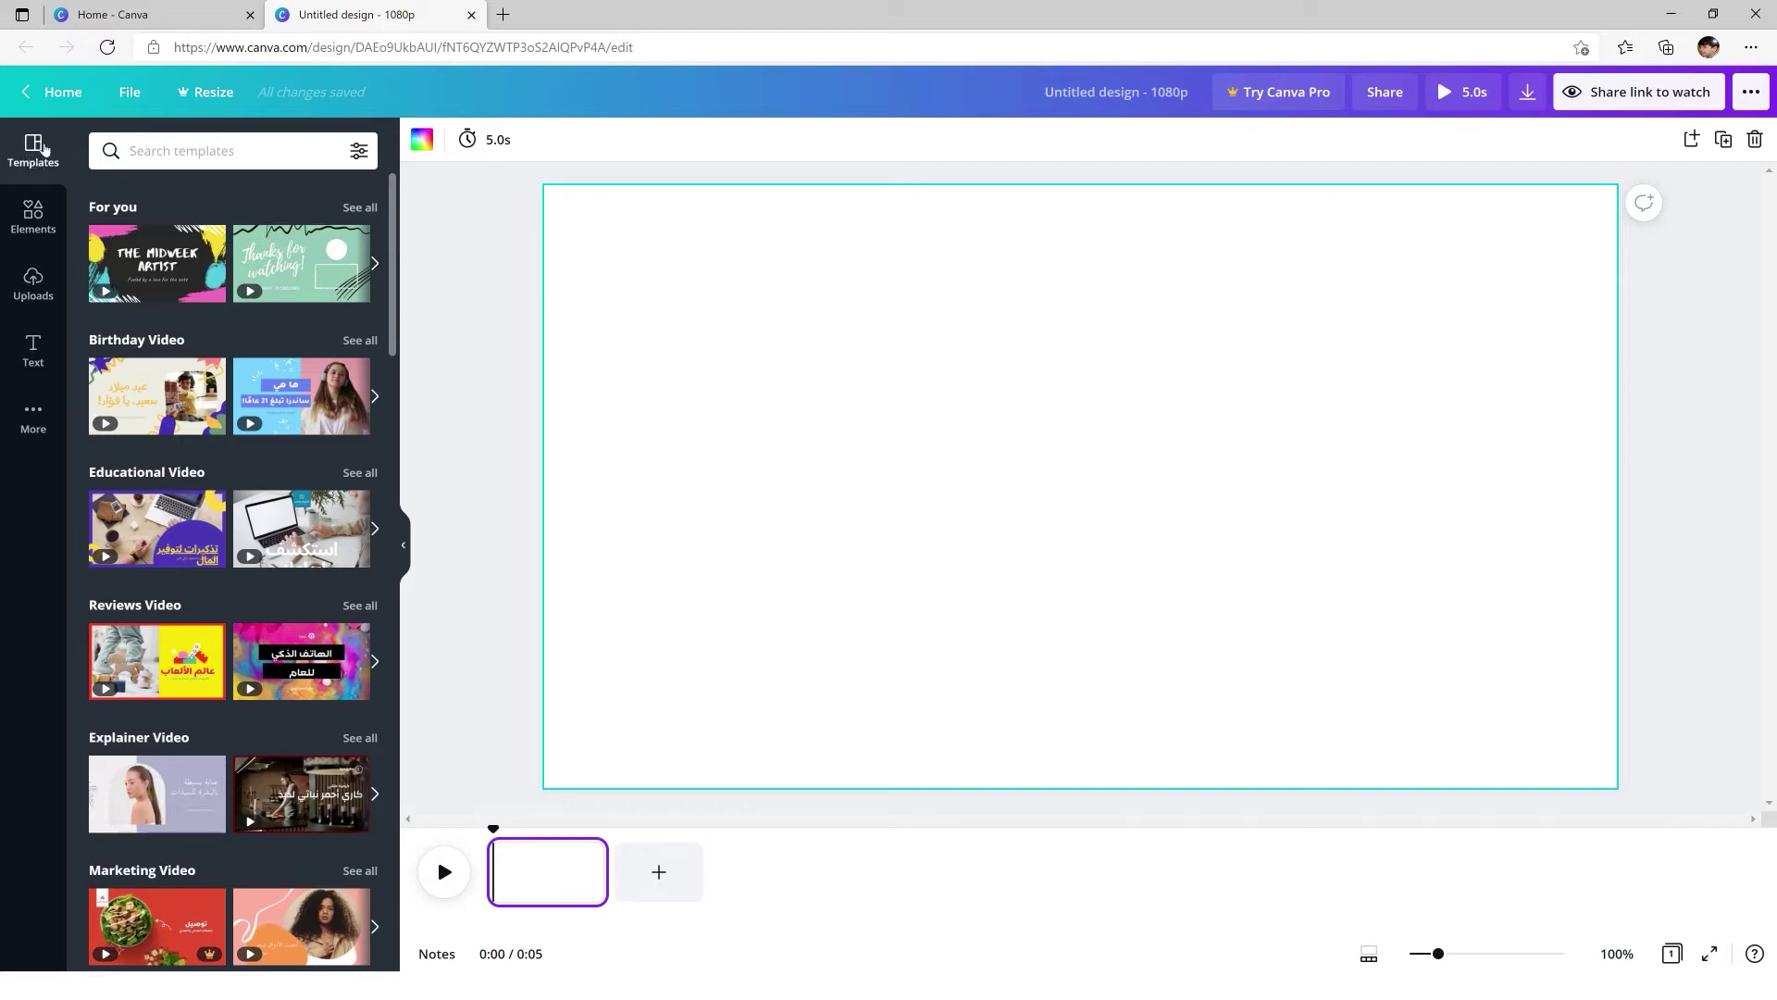
- Examine the video template categories, from Birthday and Educational through to Slideshow and YouTube Intro
scroll(155, 326, "down", 3)
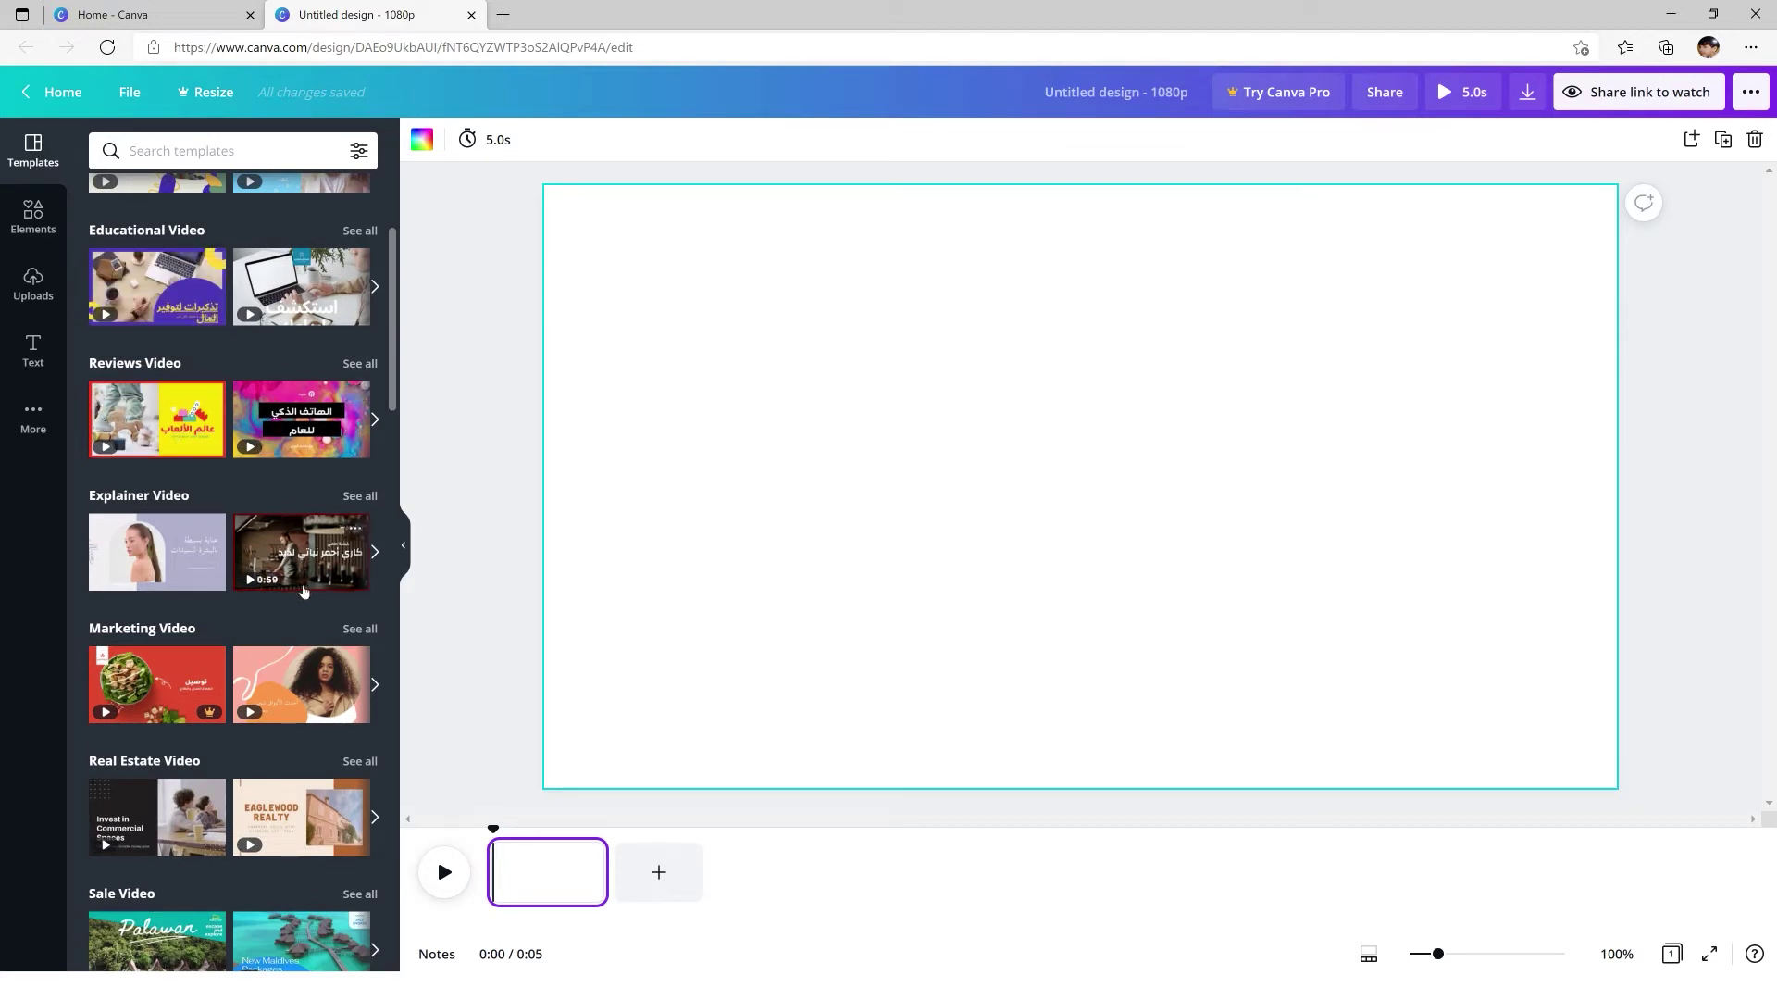
scroll(274, 642, "down", 1)
scroll(275, 642, "down", 1)
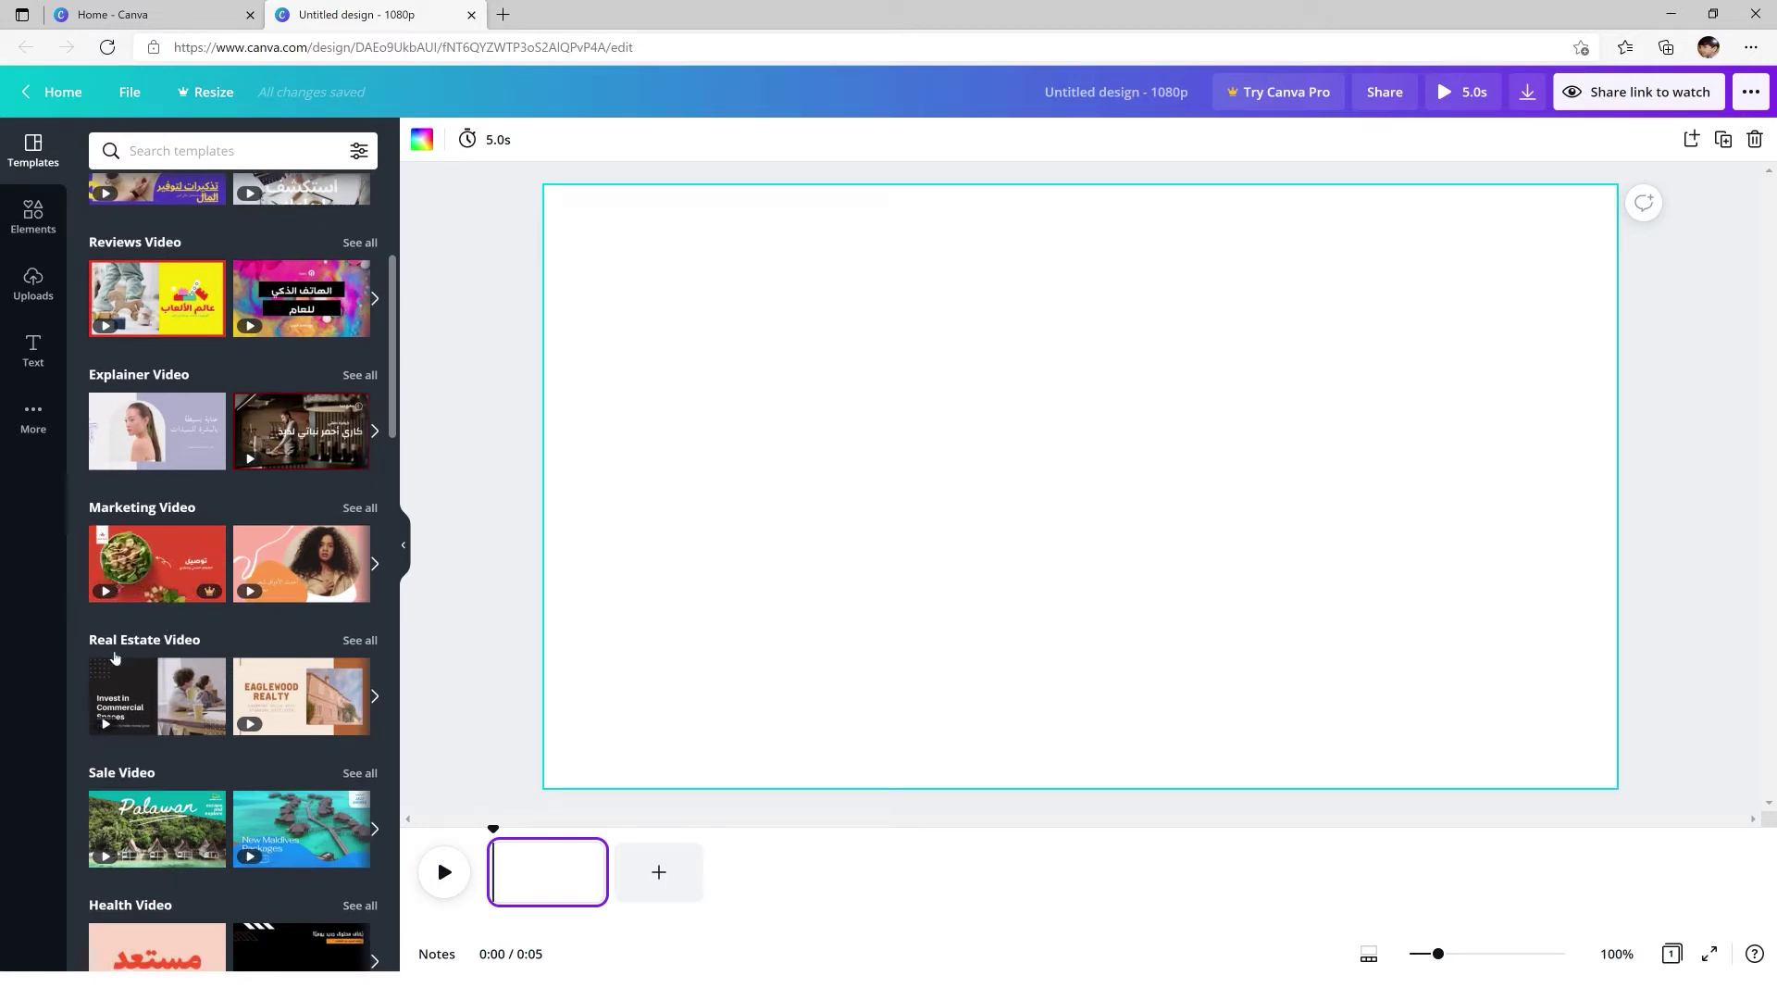
scroll(176, 602, "down", 3)
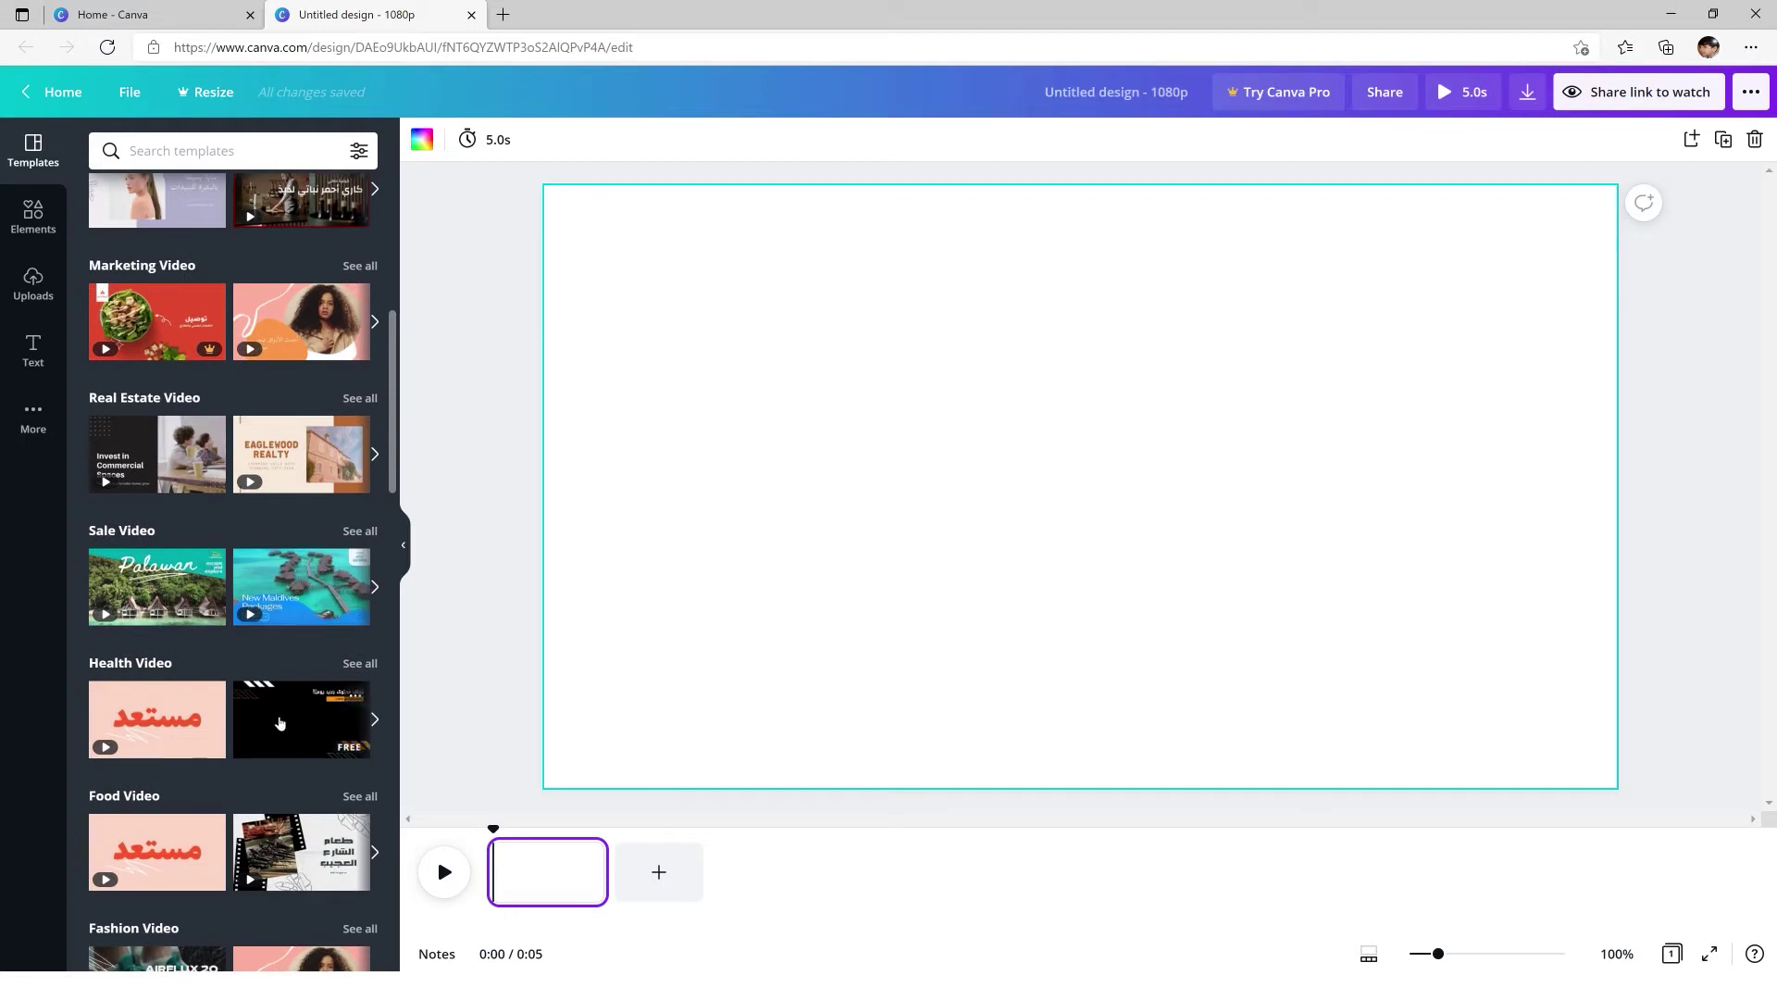
scroll(176, 648, "down", 5)
mouse_move(211, 806)
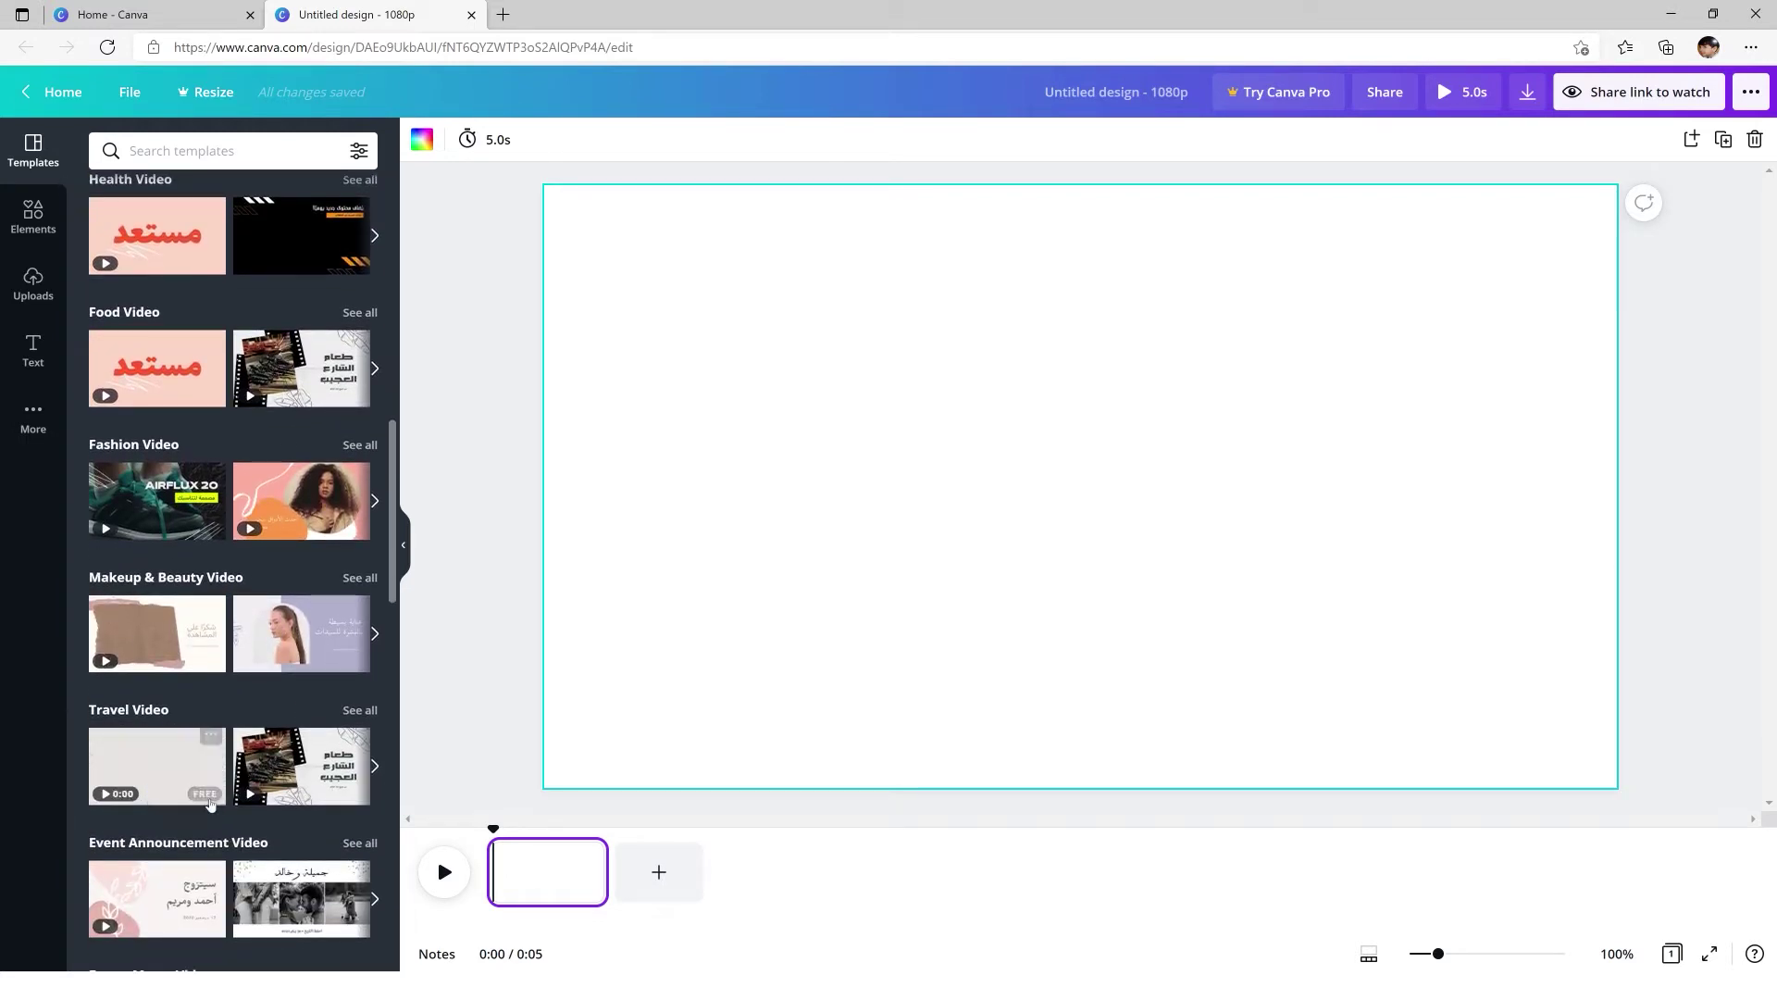
scroll(211, 805, "down", 3)
scroll(289, 636, "down", 3)
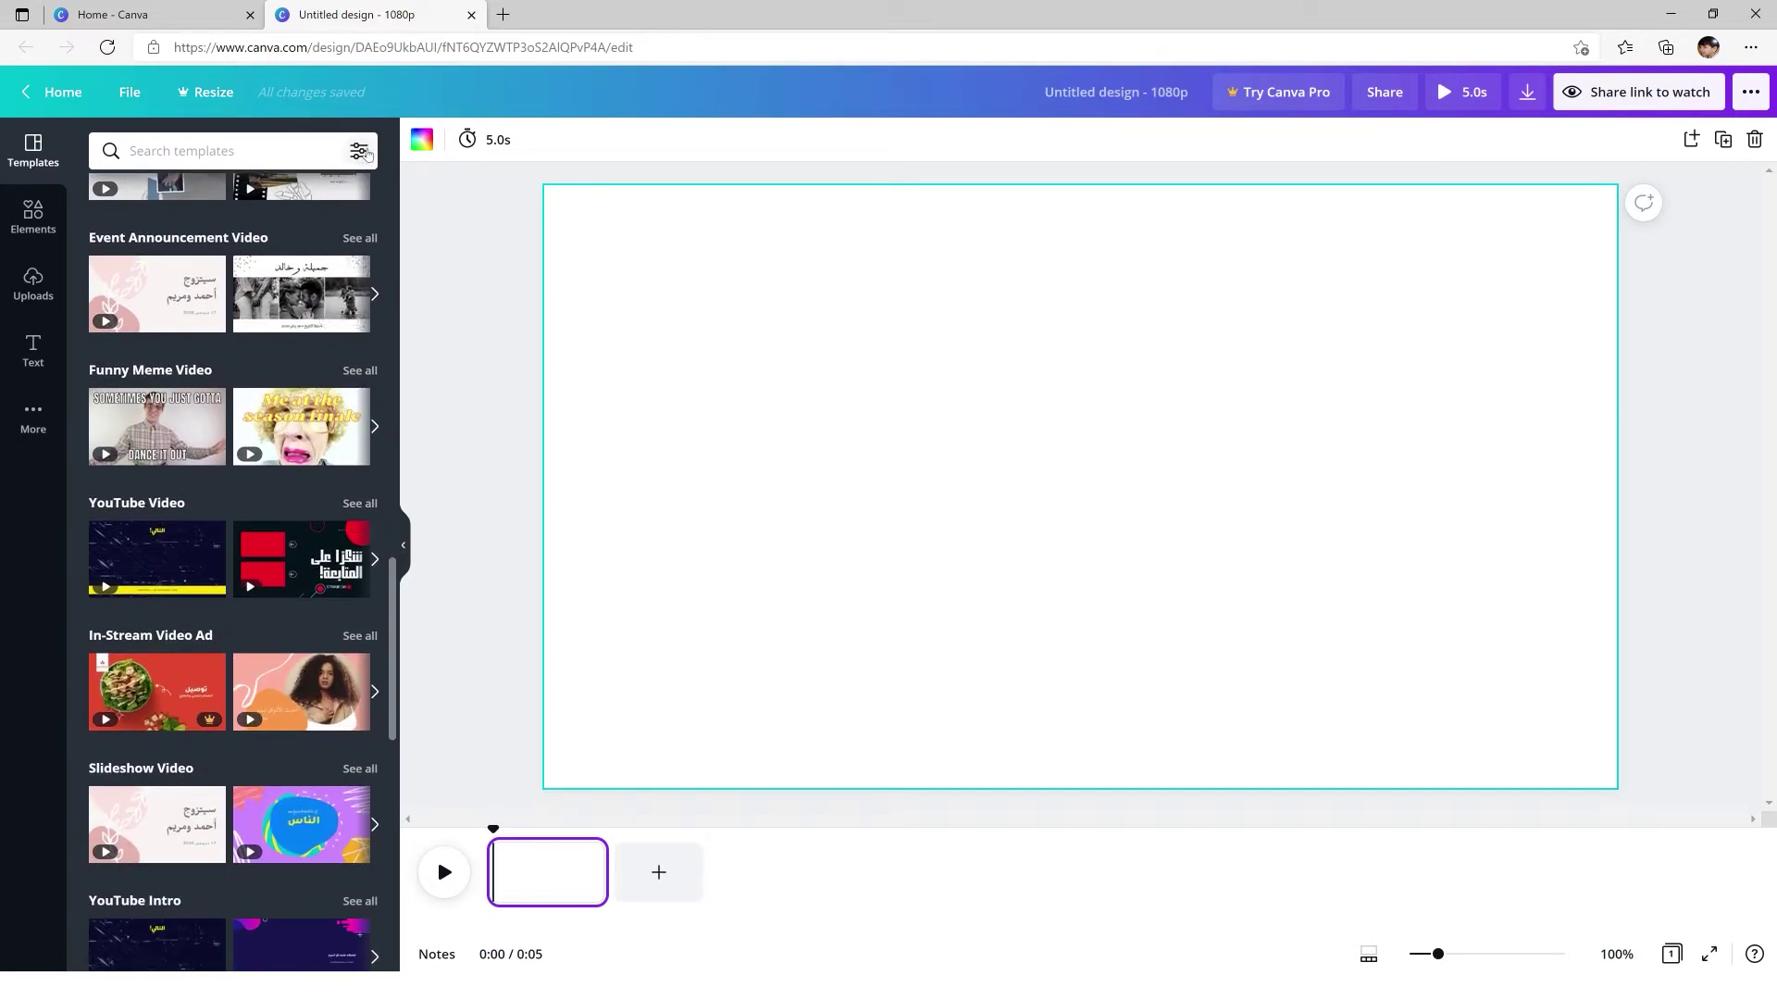
- View the languages offered in the template filters and close the filters
left_click(361, 153)
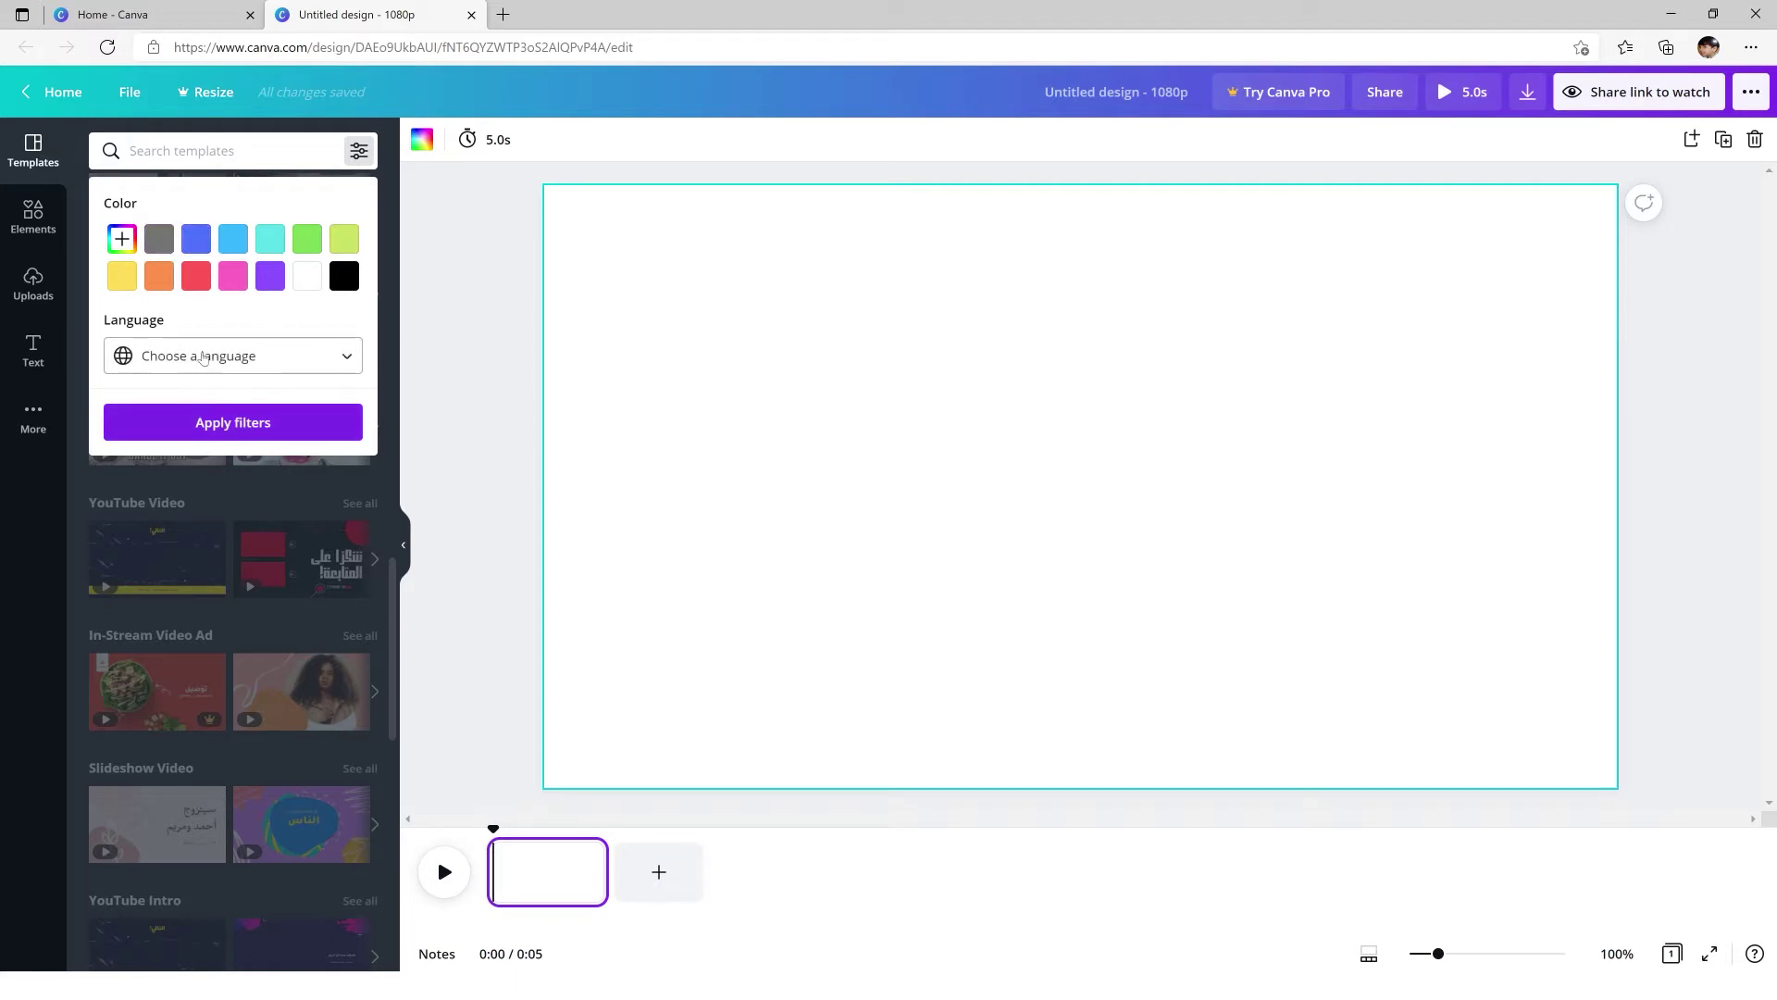
left_click(209, 358)
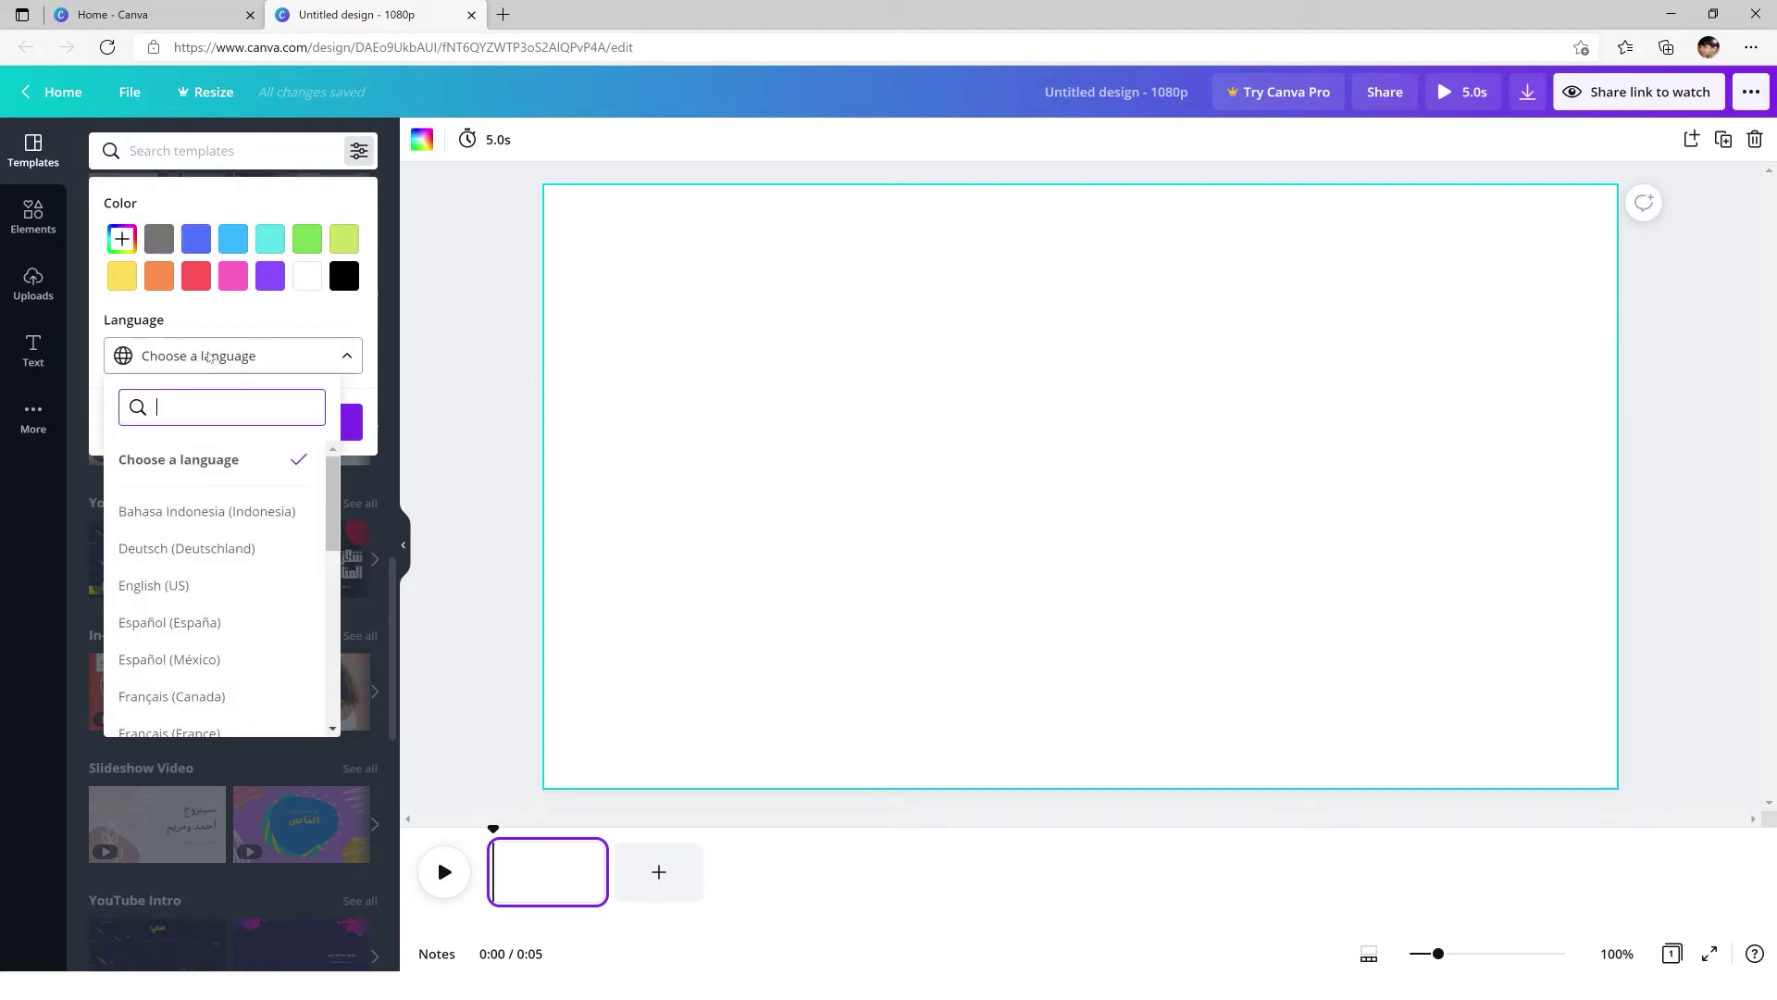
left_click(468, 650)
left_click(451, 749)
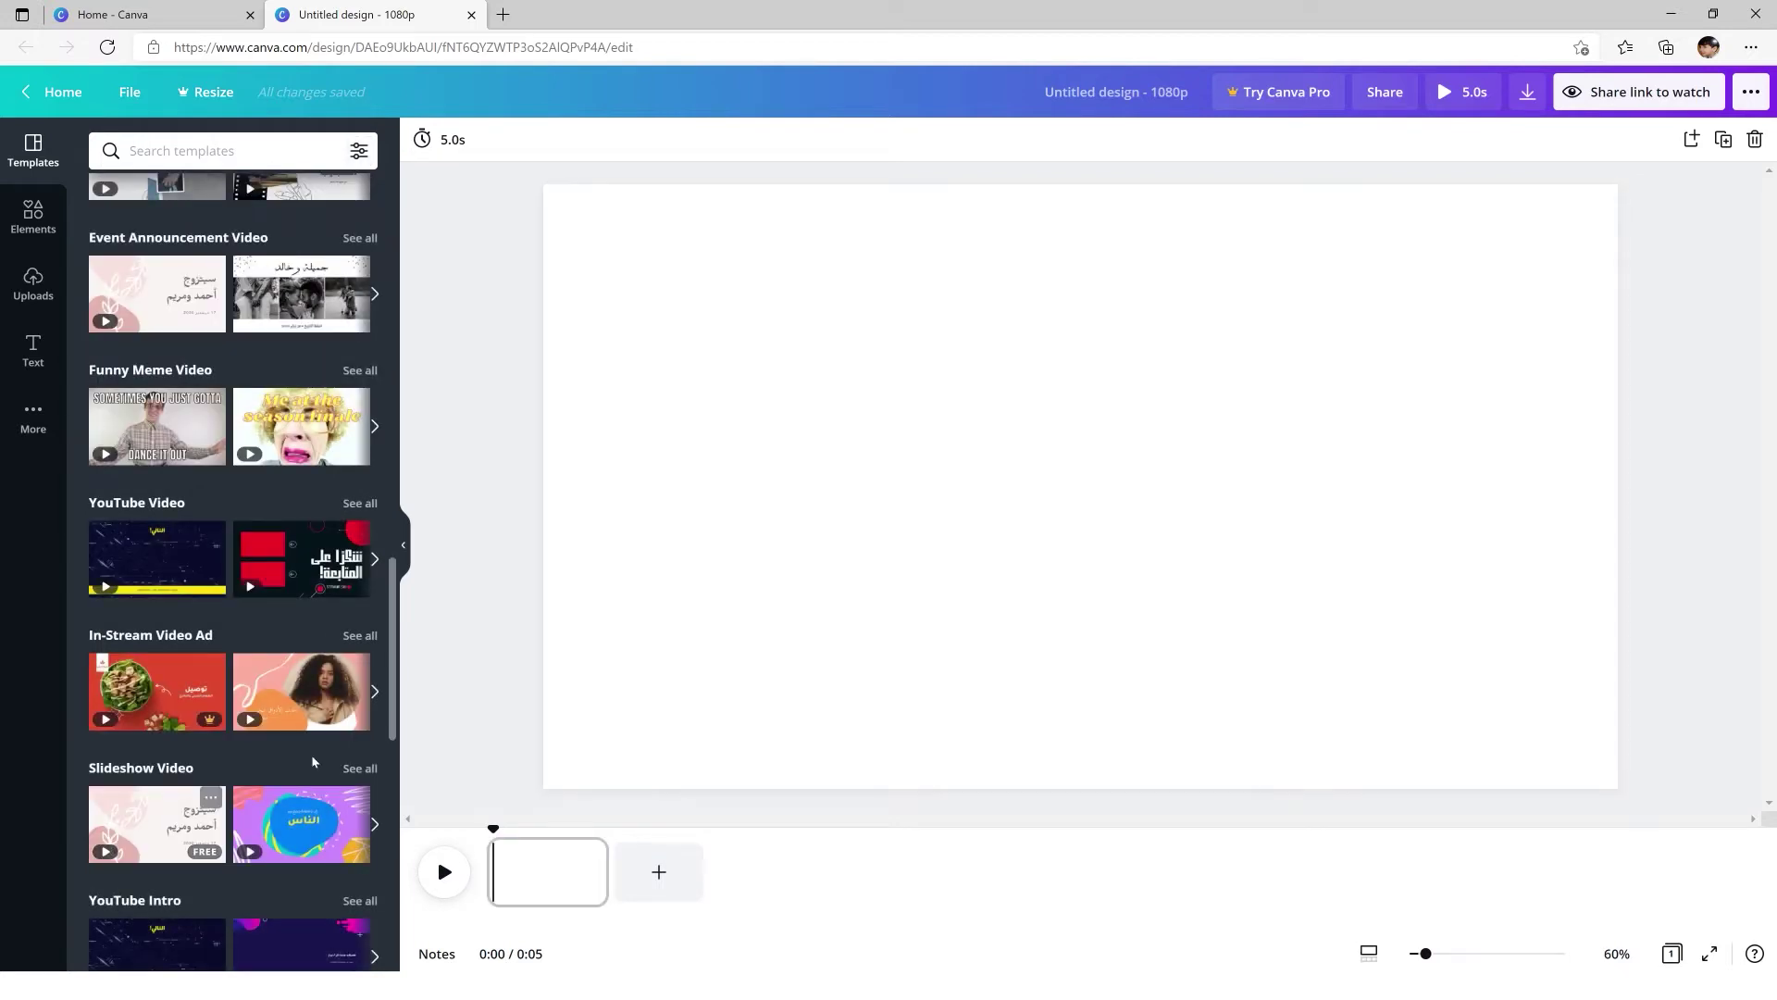
- Look through the remaining template categories down to the All results section
scroll(231, 648, "down", 4)
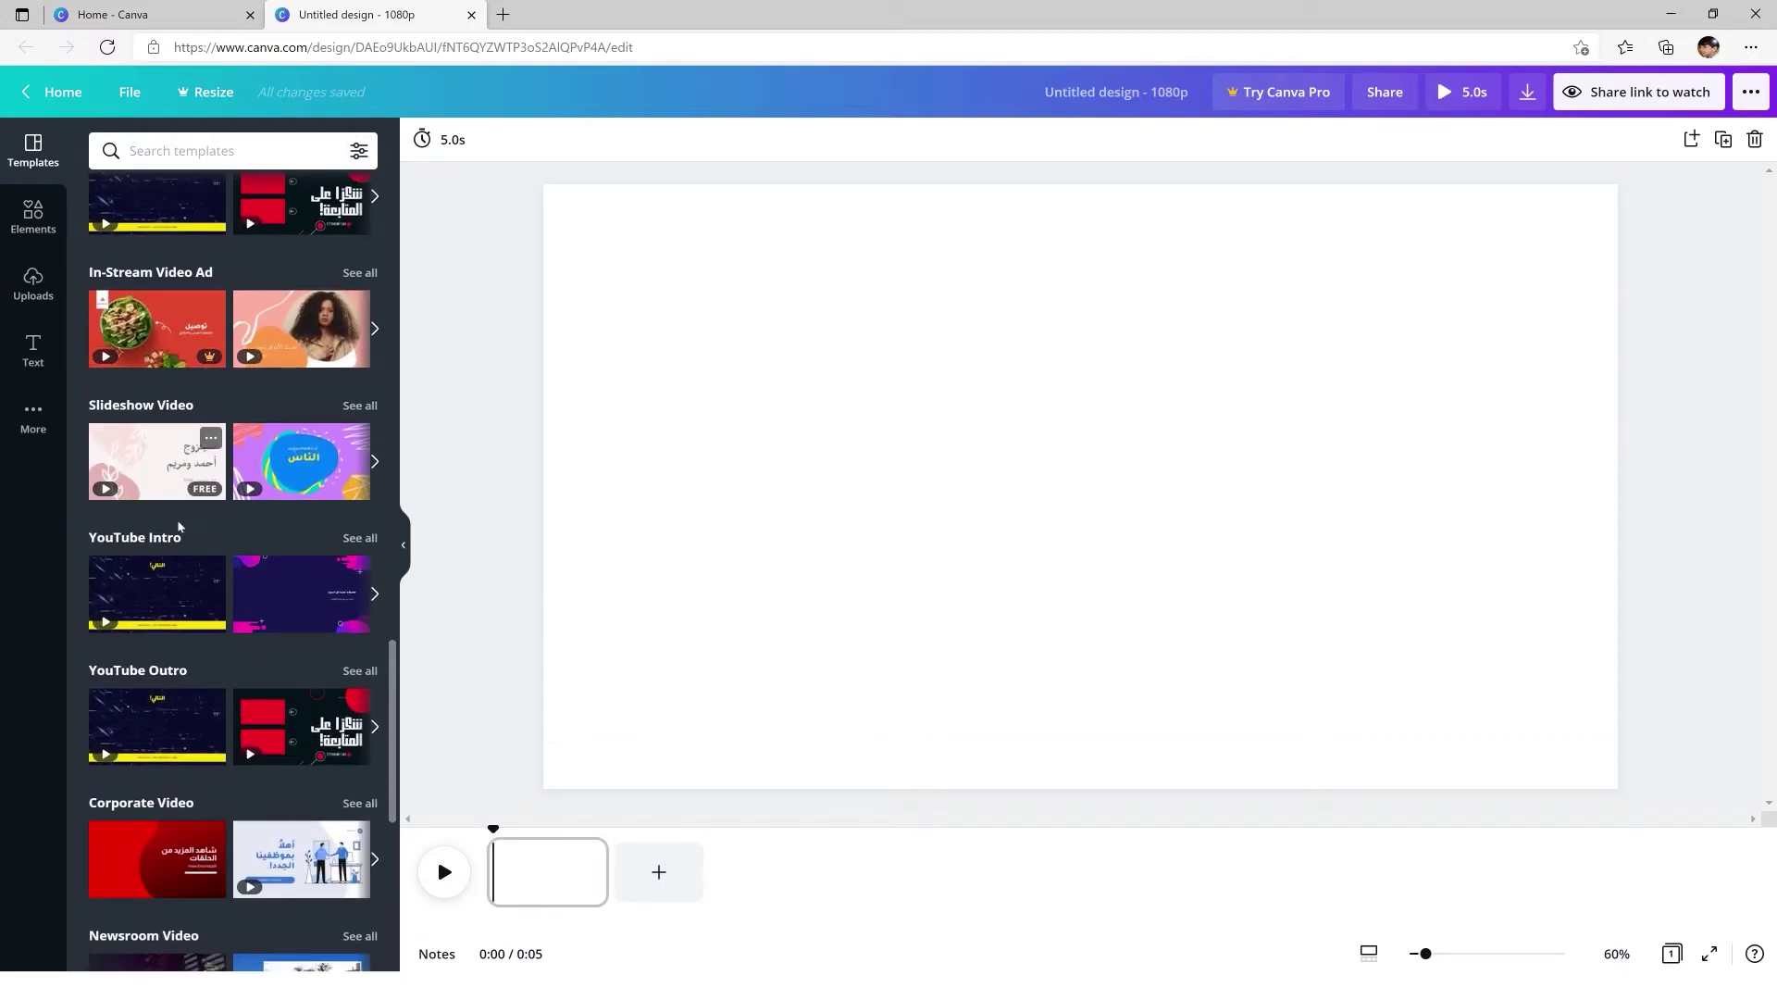
scroll(182, 520, "down", 4)
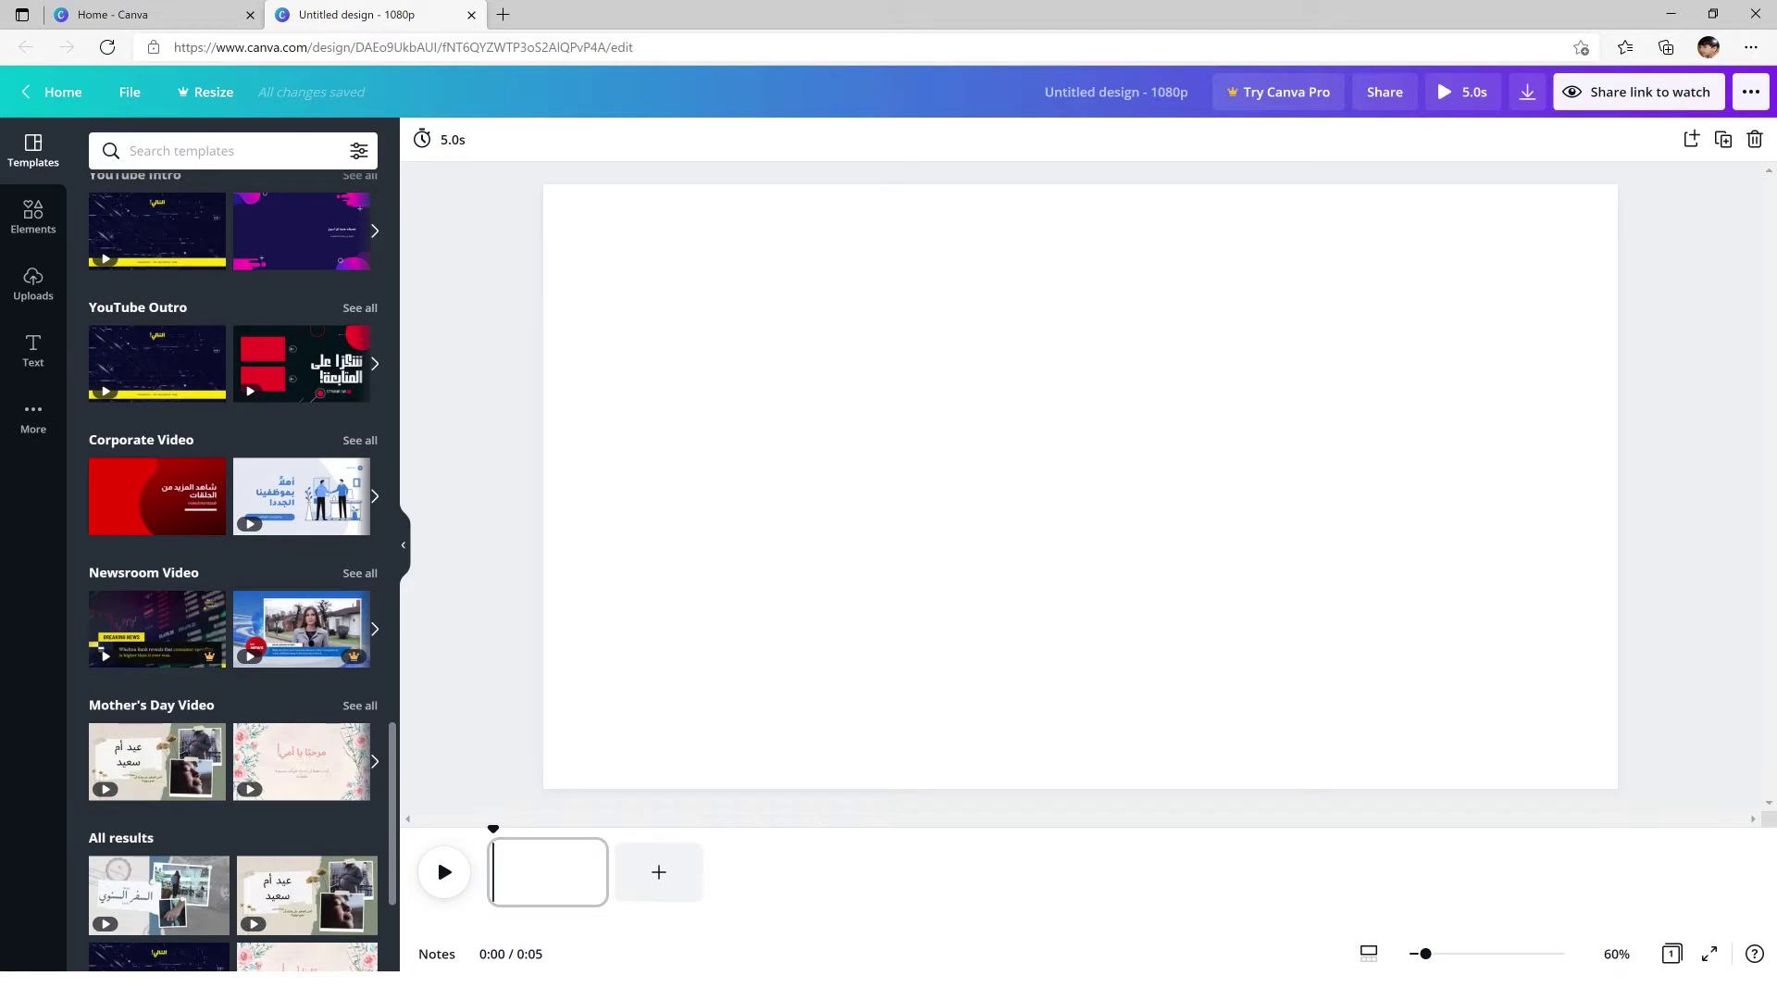
scroll(171, 534, "down", 3)
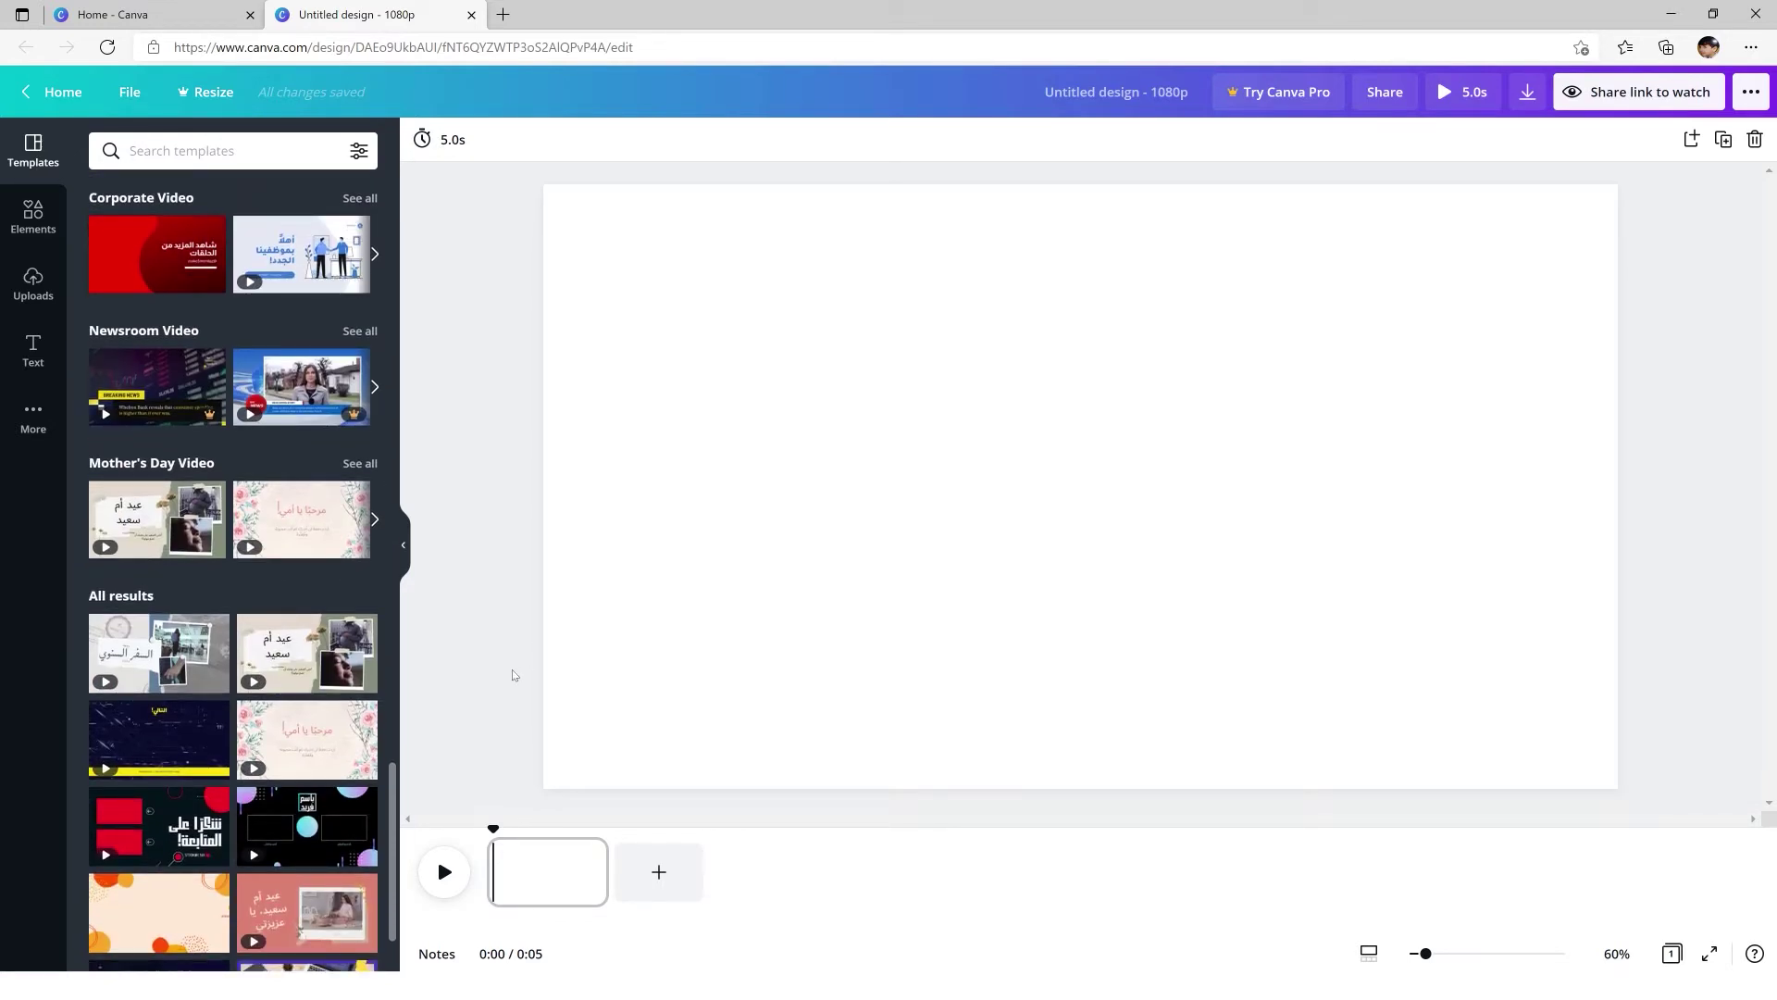
scroll(130, 233, "down", 3)
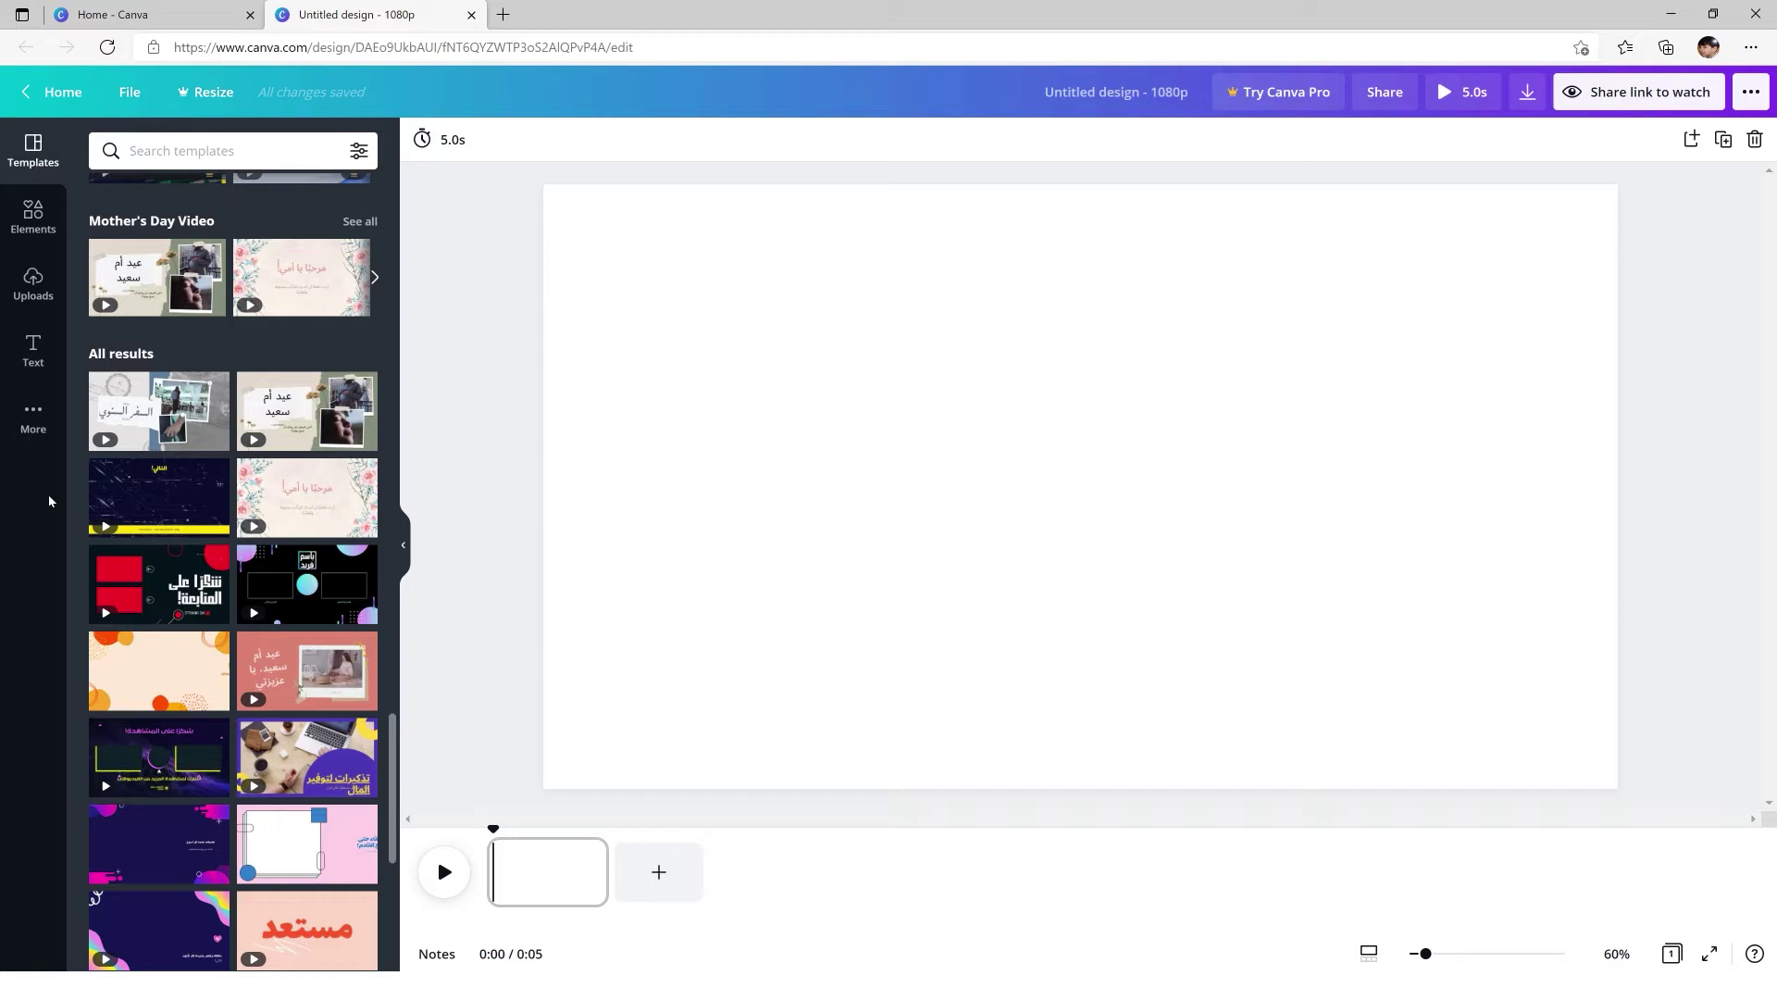
- Upload Pexels Videos 1820193.mp4 and video.mp4 from the device folder How to Edit Videos with Canva > Projet
left_click(34, 296)
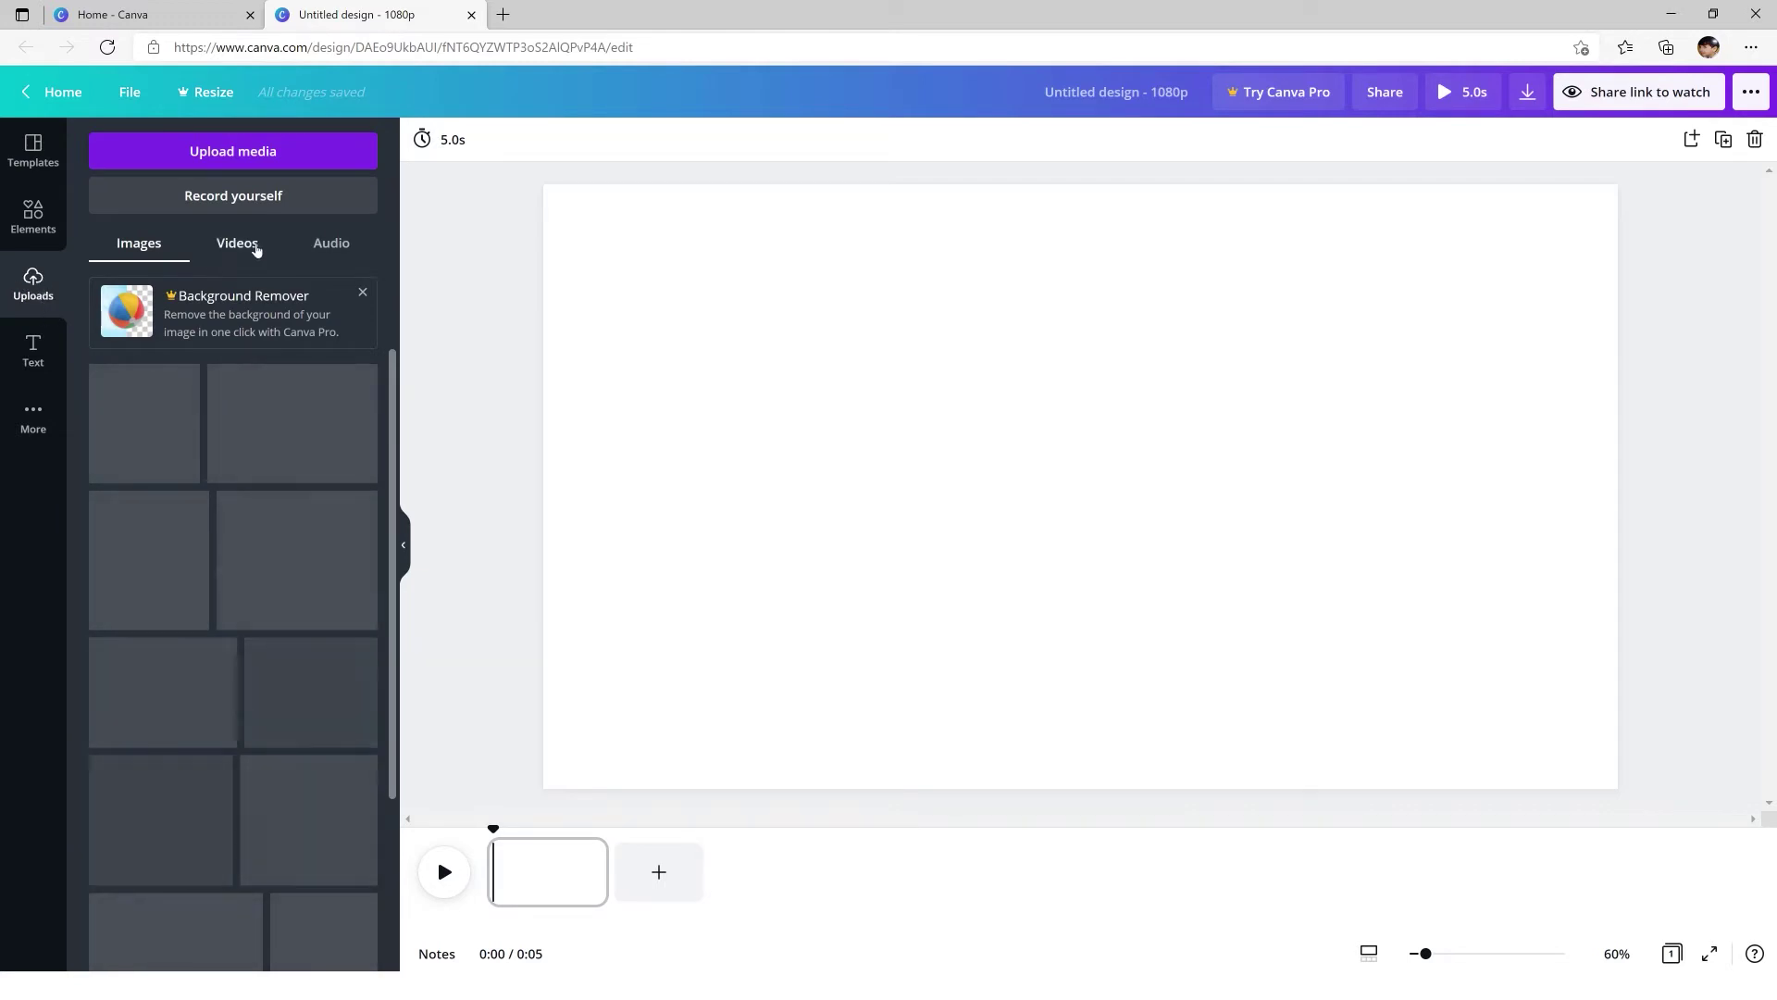
left_click(257, 153)
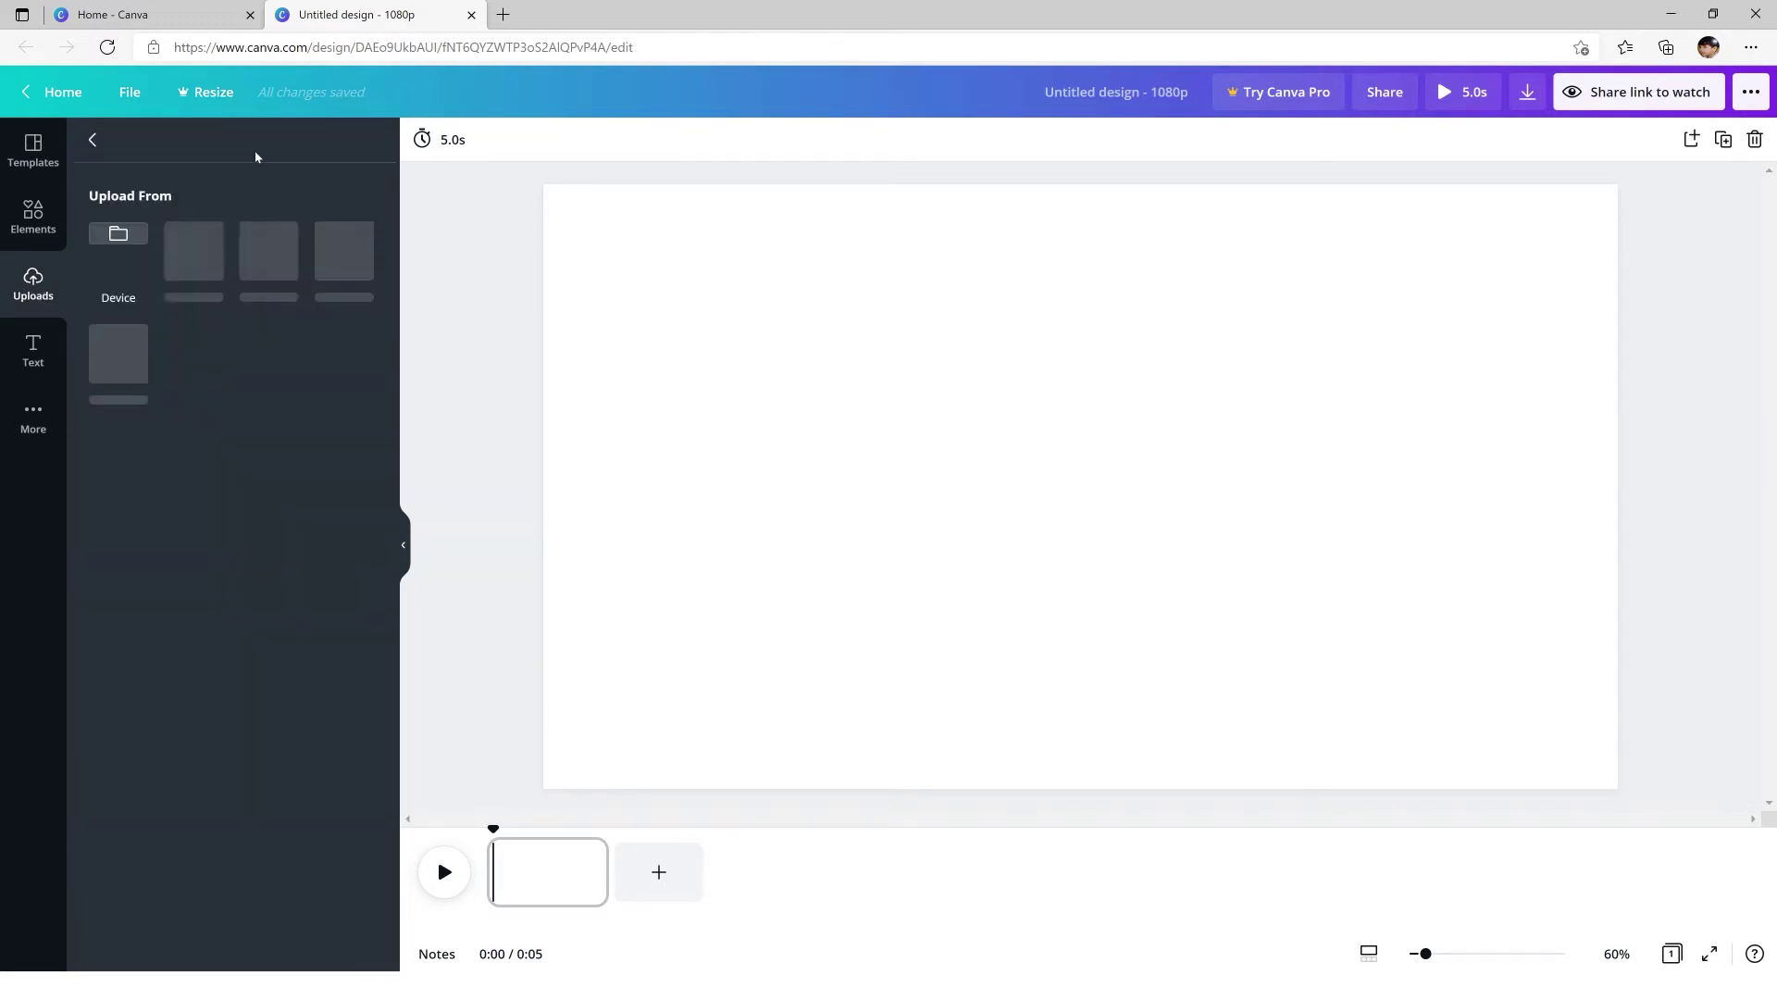
left_click(127, 248)
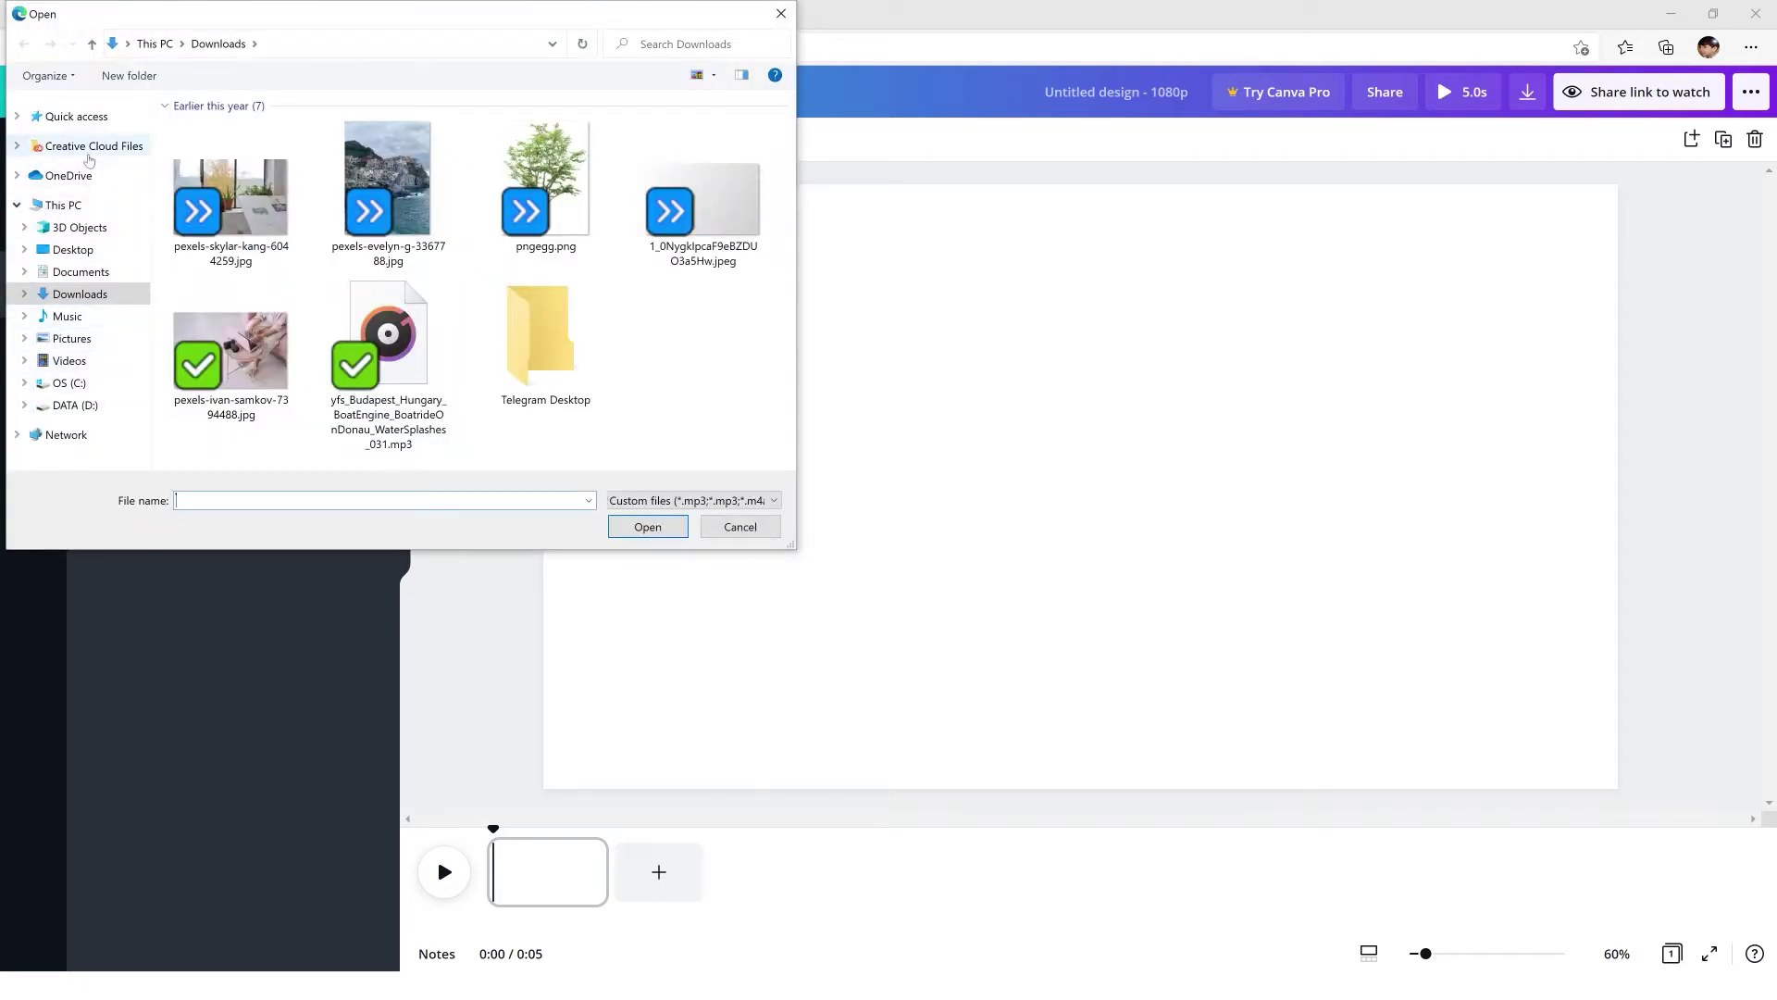
left_click(128, 44)
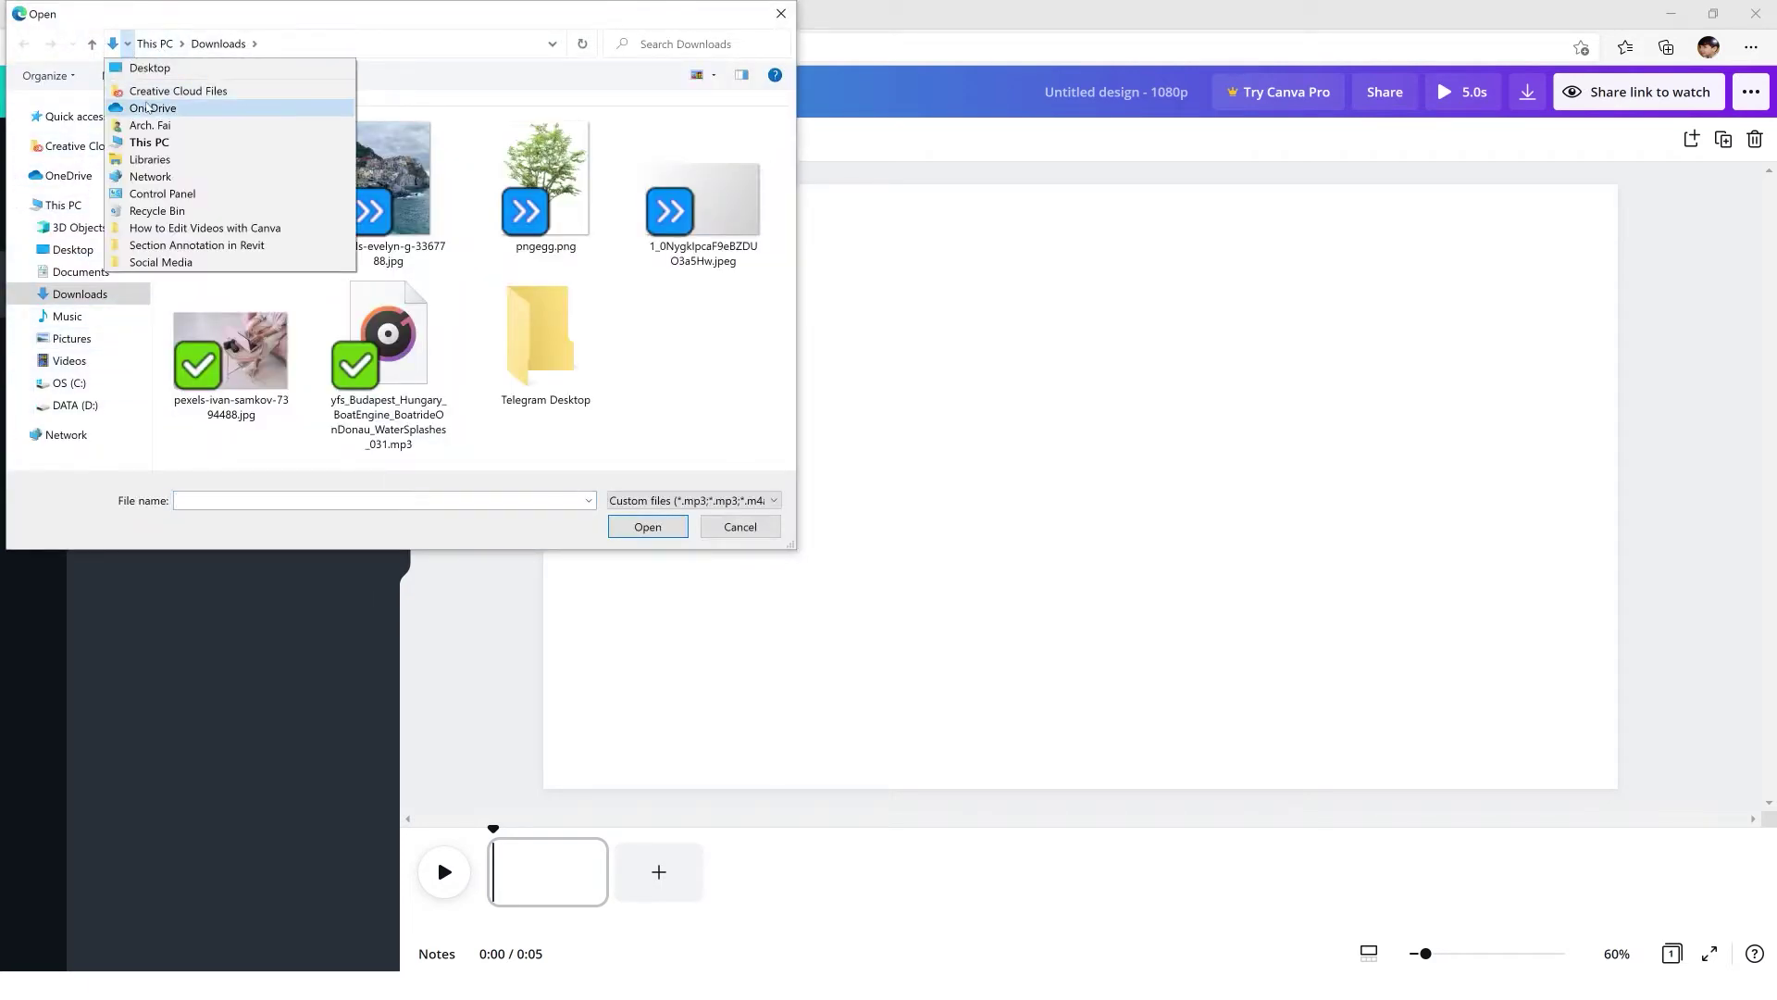
left_click(172, 229)
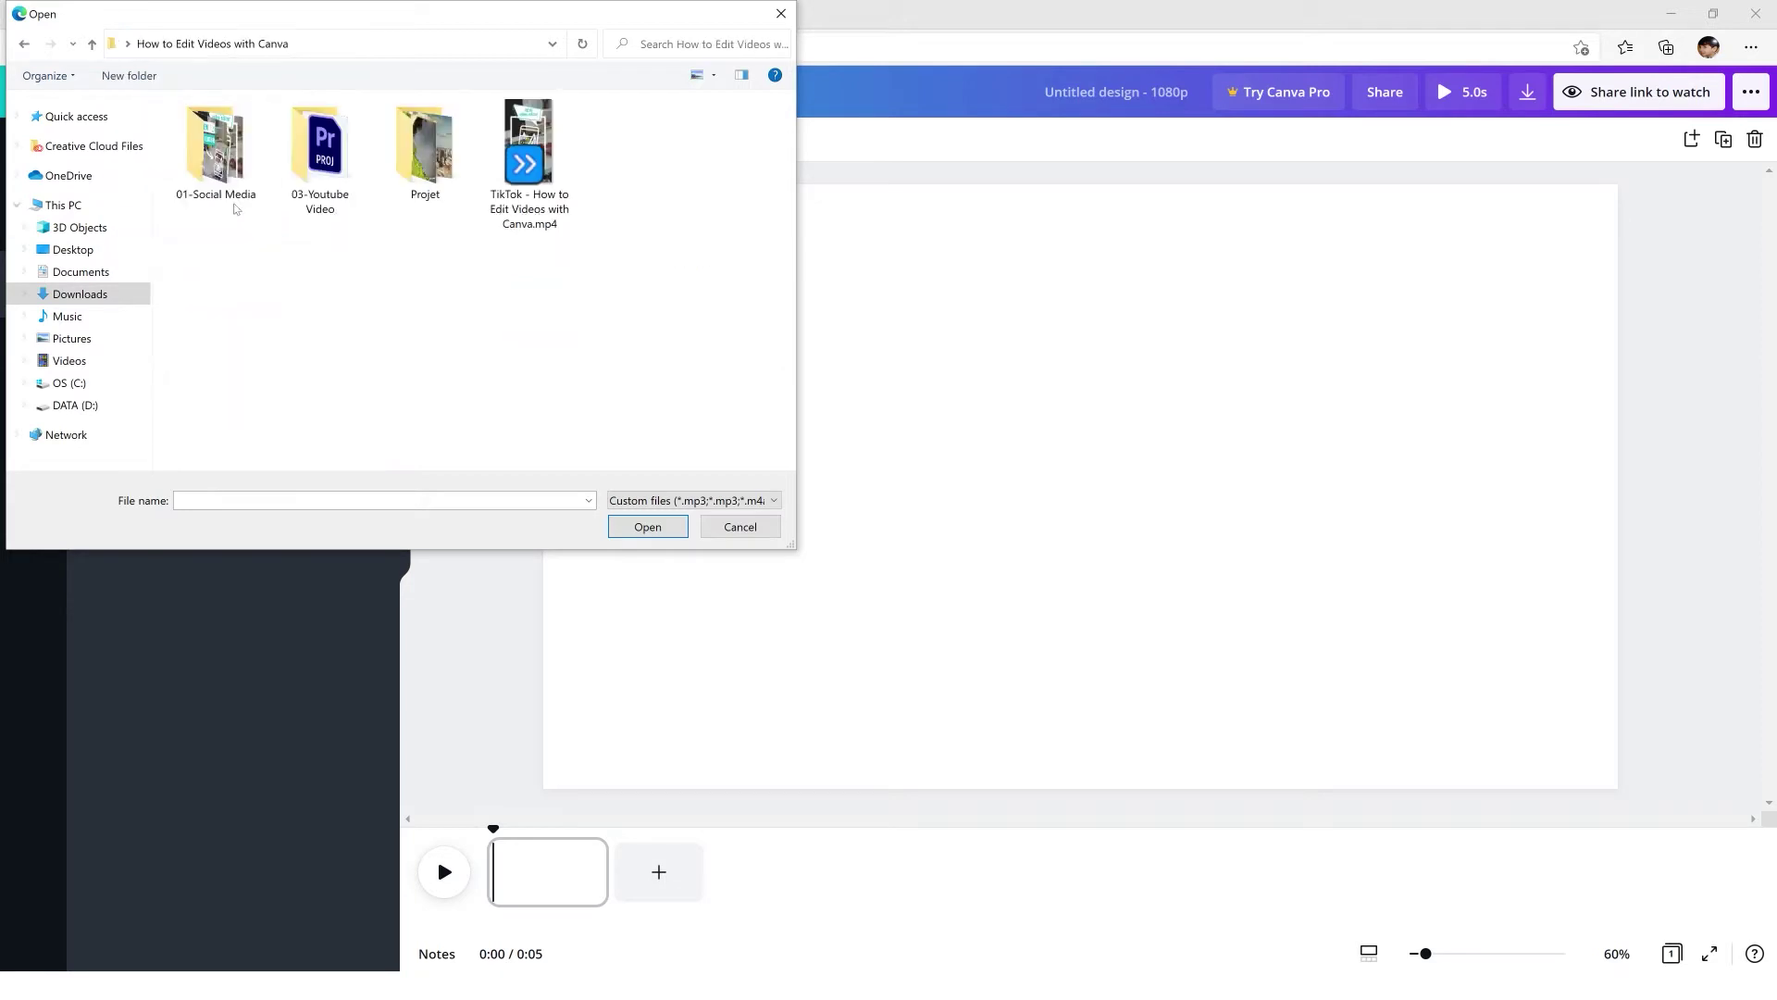
double_click(384, 157)
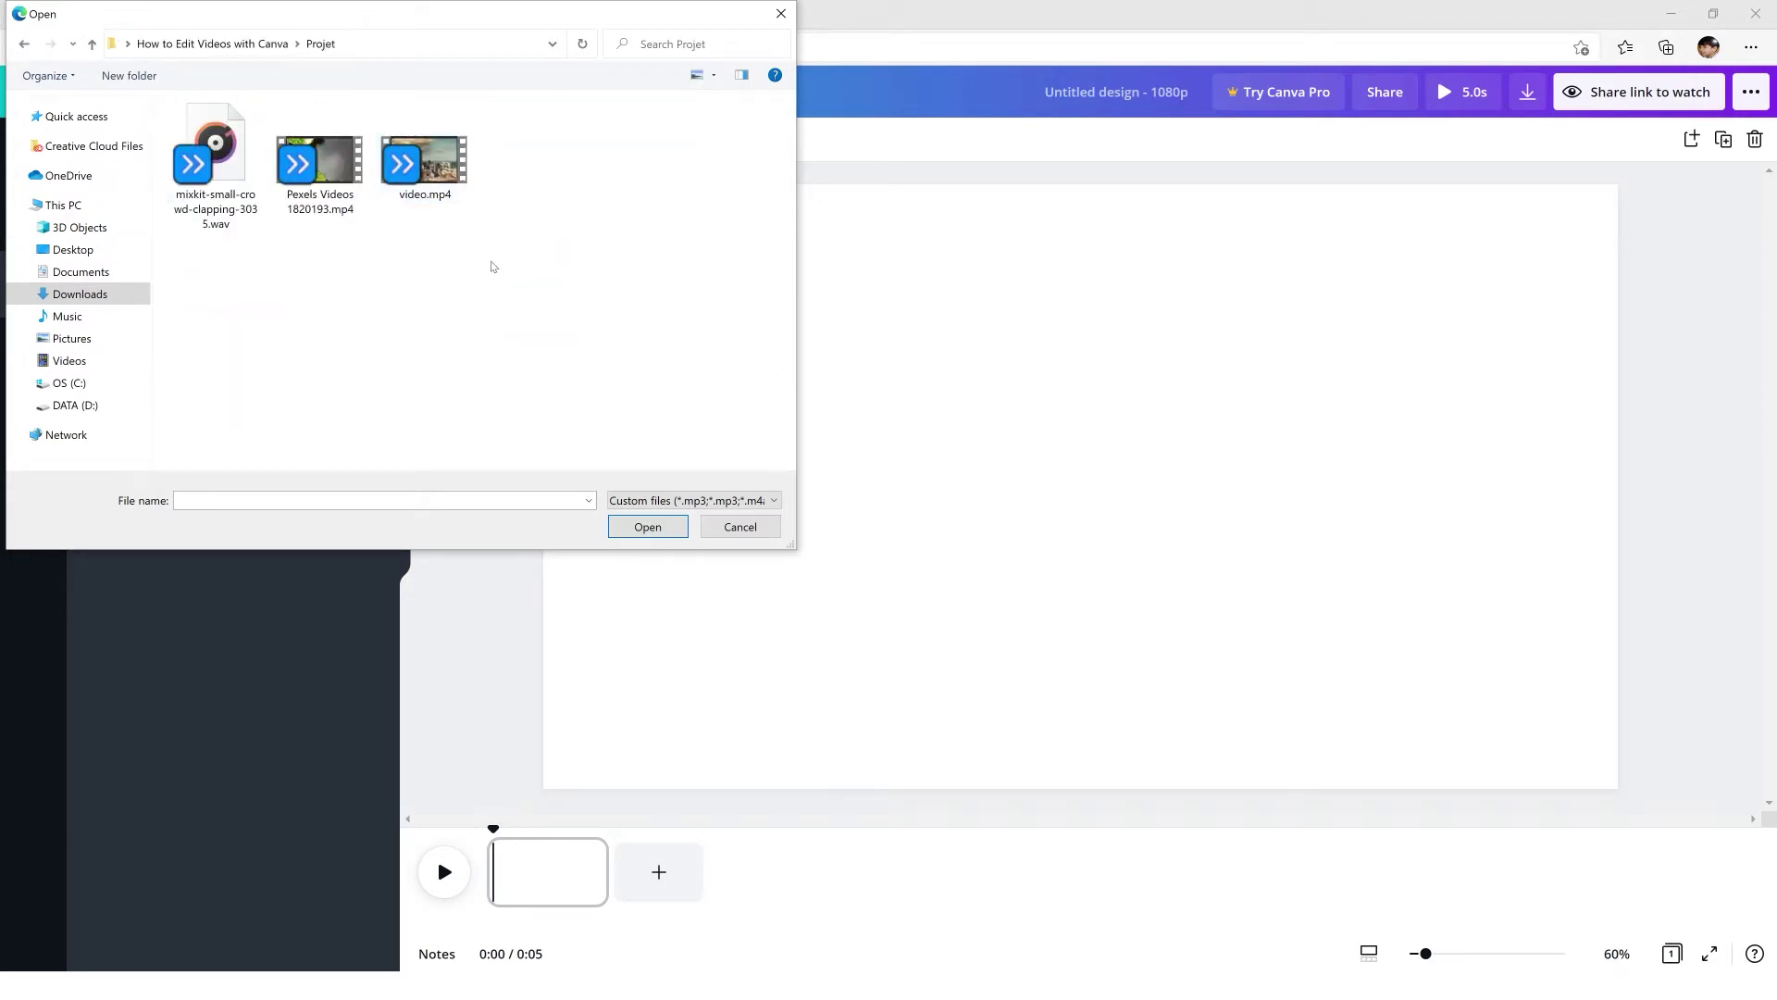
left_click_drag(492, 264, 347, 150)
left_click(685, 530)
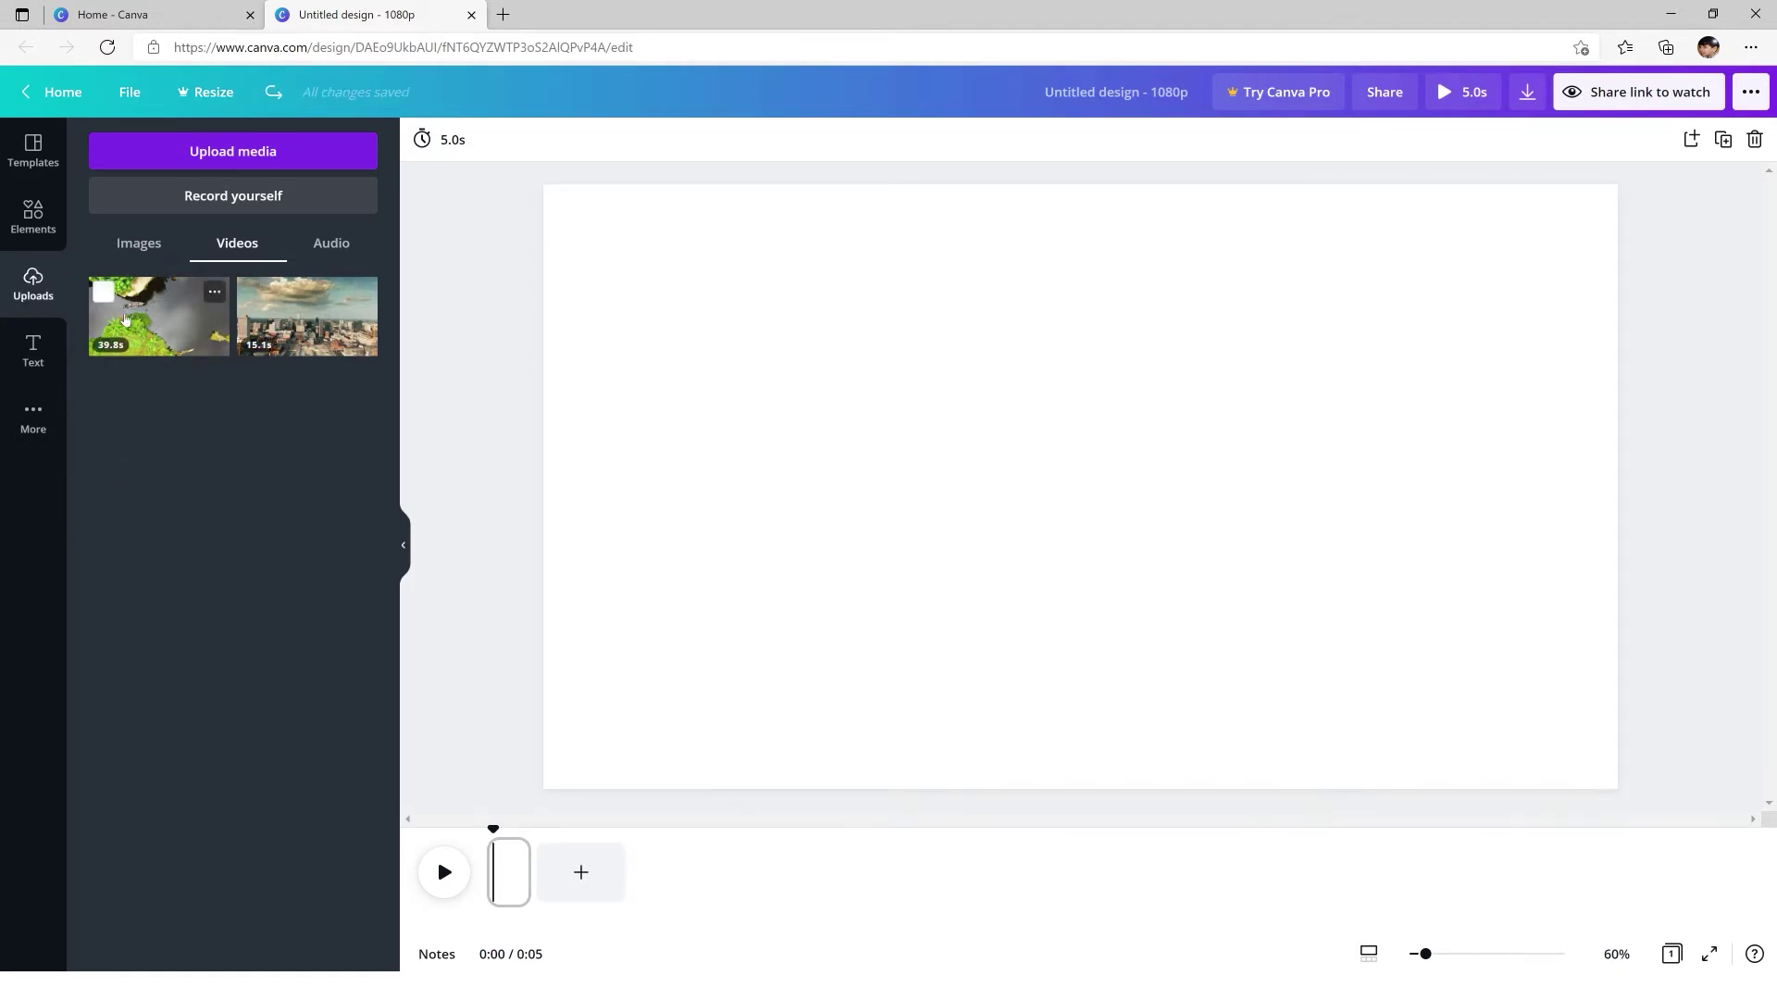
- Place the uploaded 39.8 s river video on the blank page and set it as the page background
left_click_drag(145, 318, 943, 365)
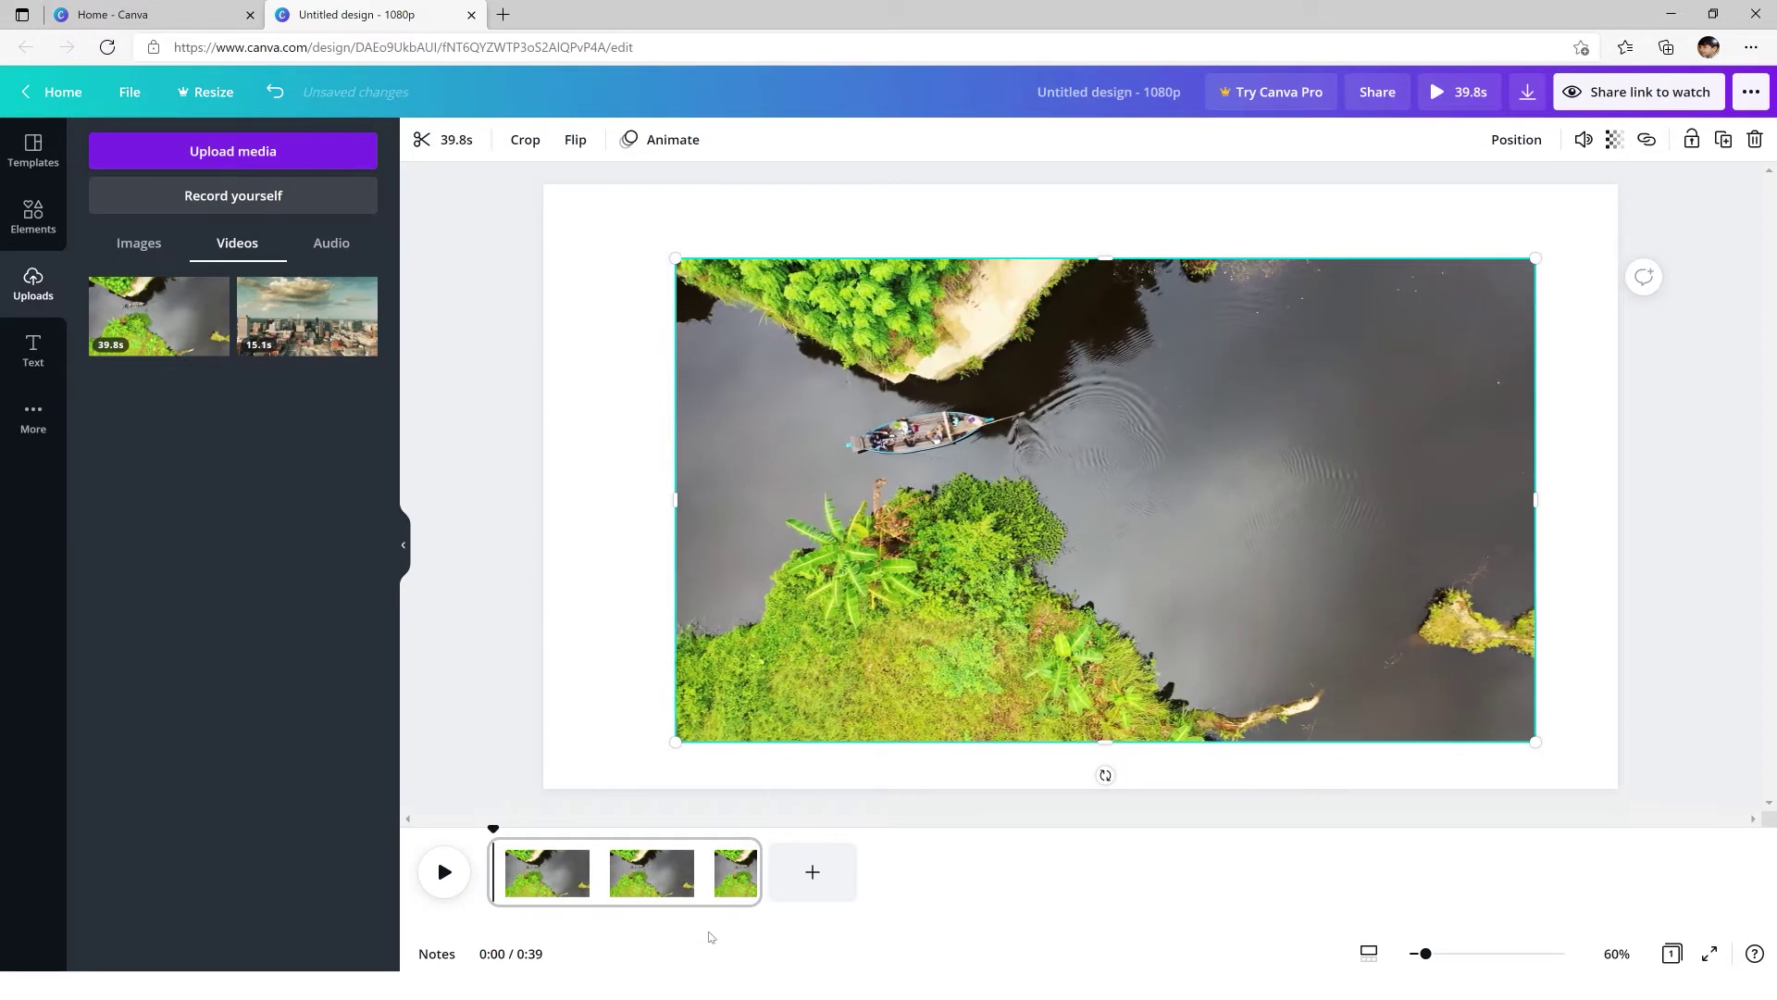
key("Delete")
left_click_drag(157, 315, 549, 262)
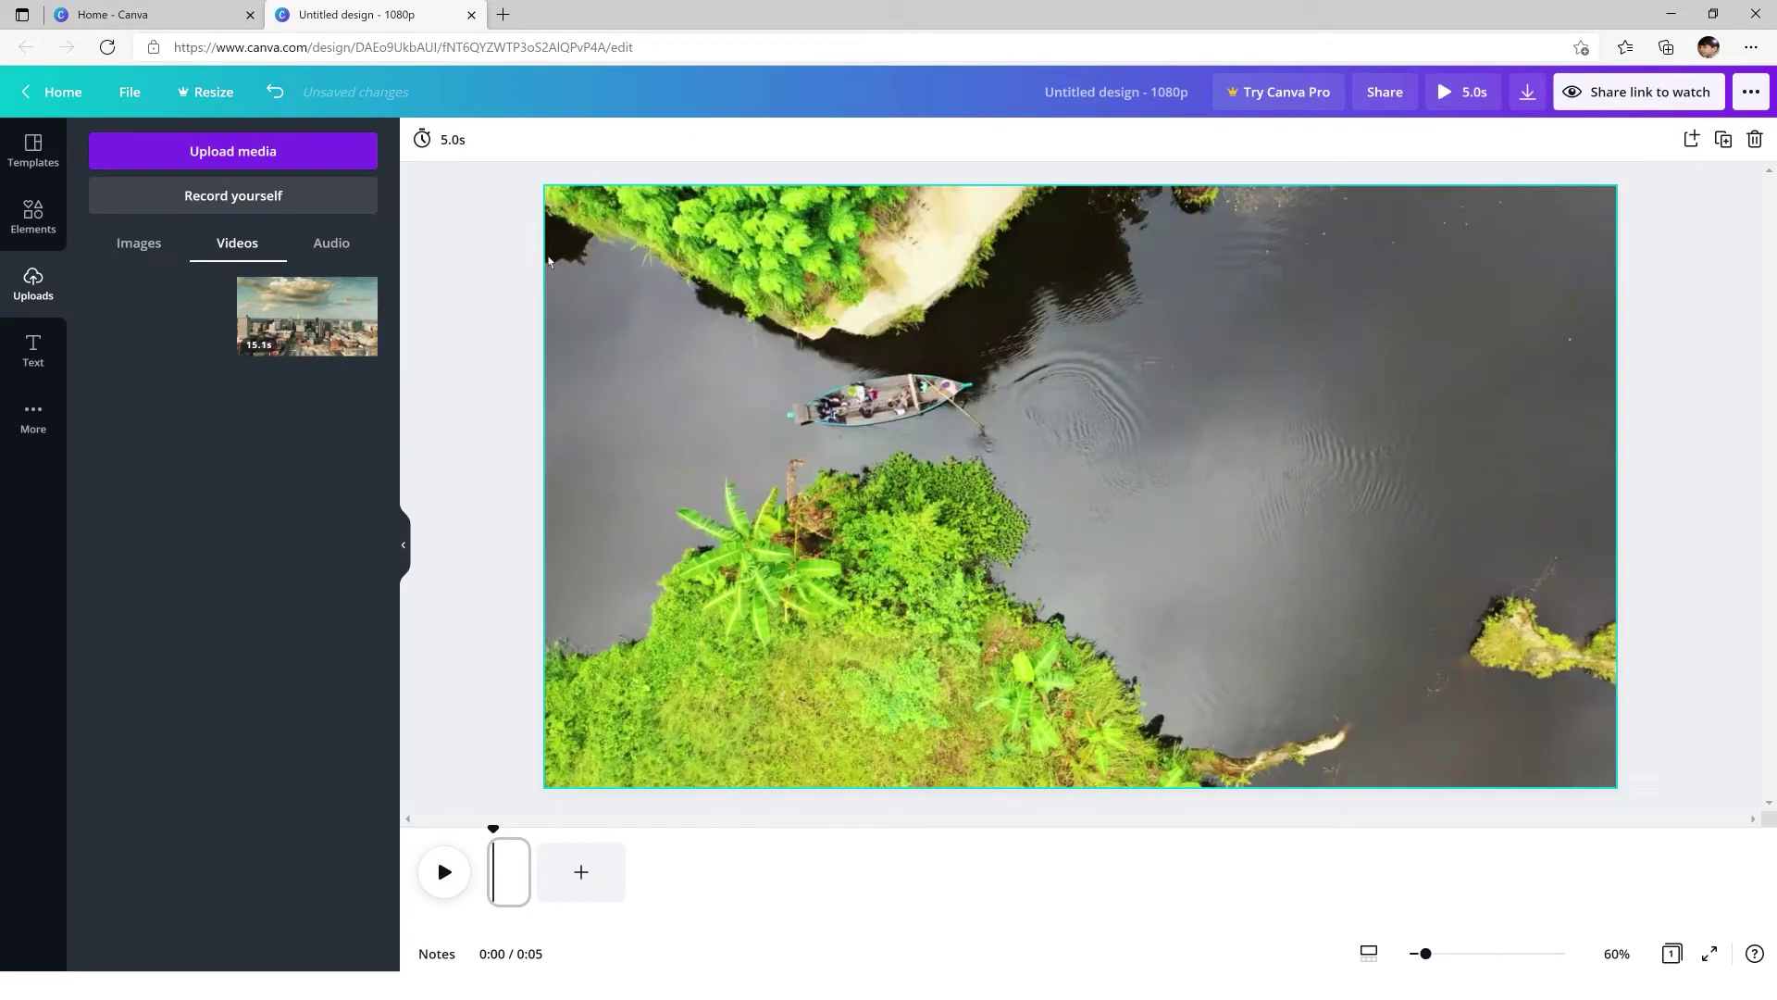
left_click_drag(550, 555, 552, 554)
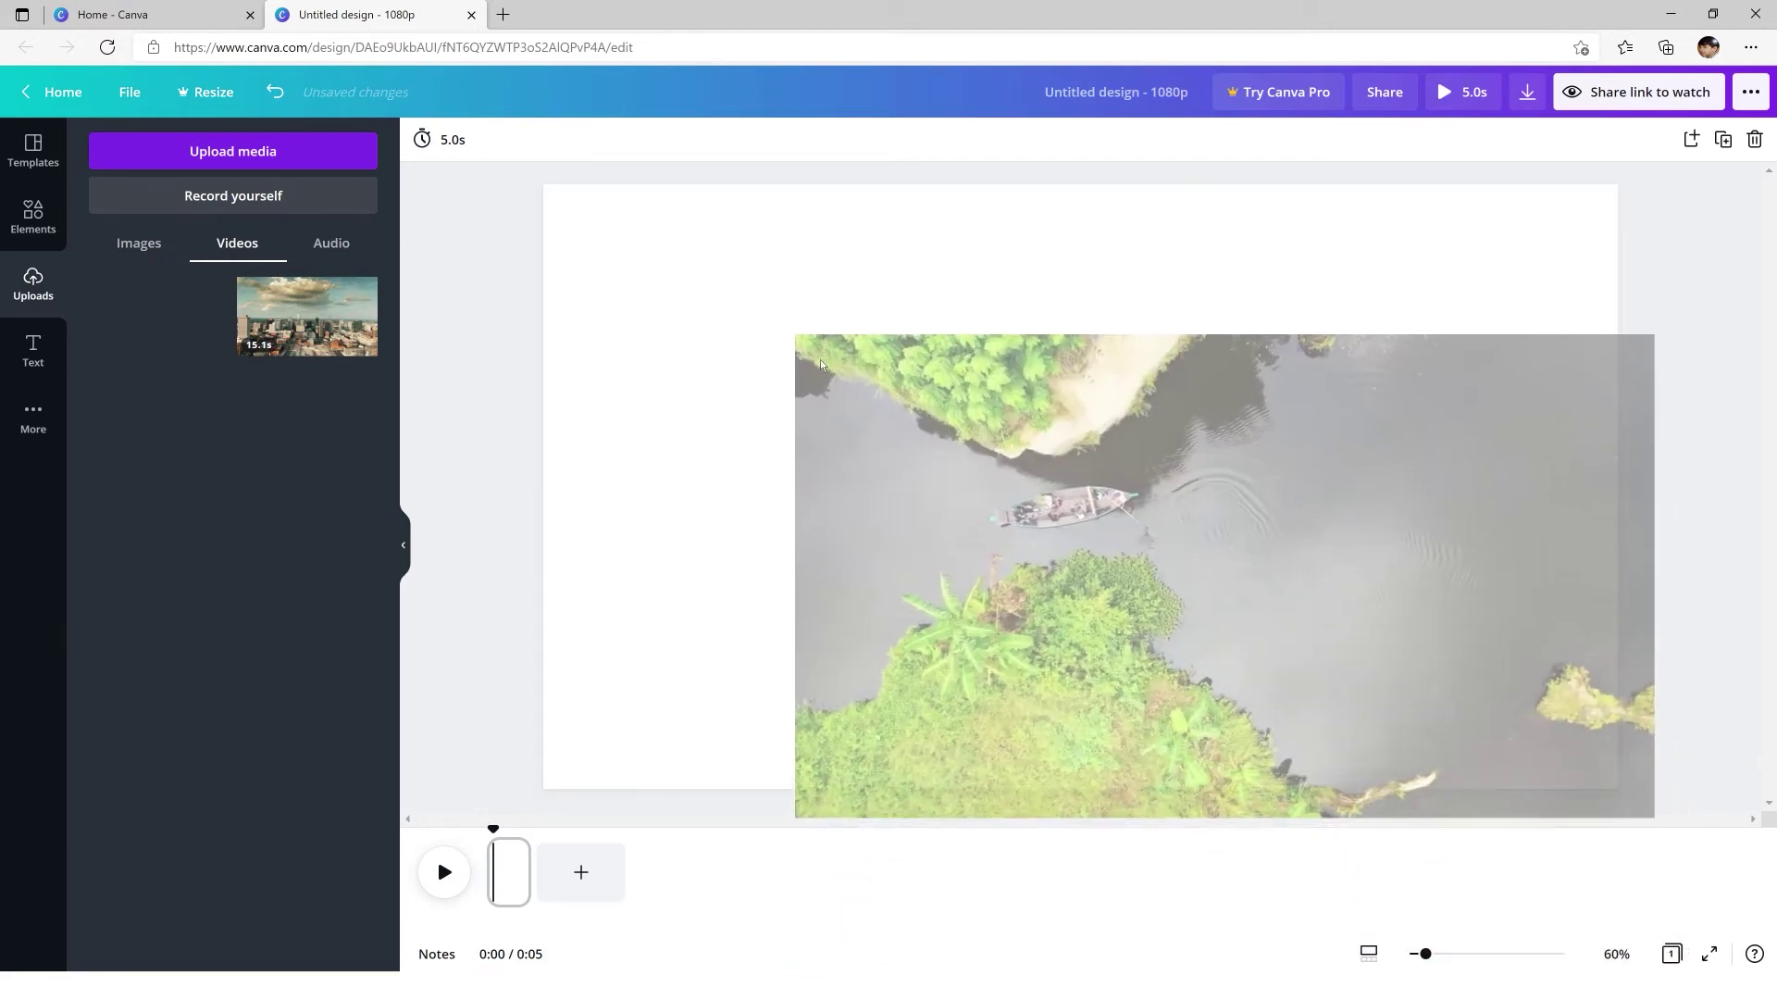
right_click(818, 362)
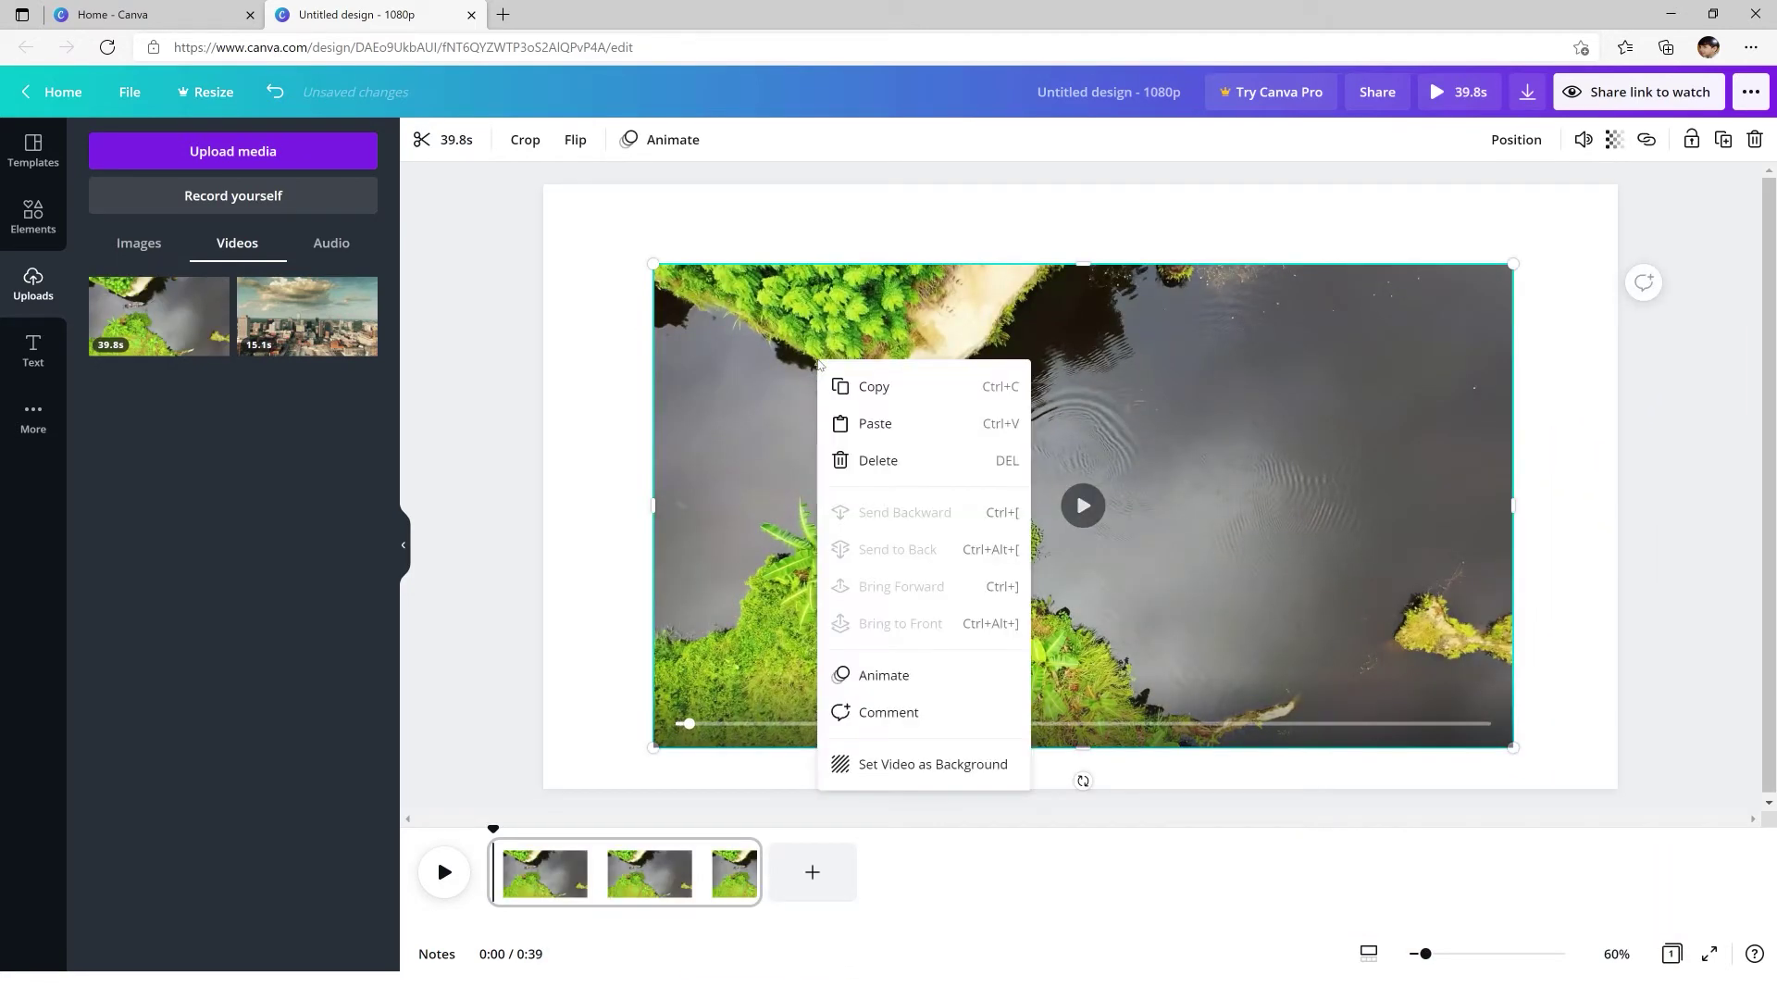
left_click(932, 764)
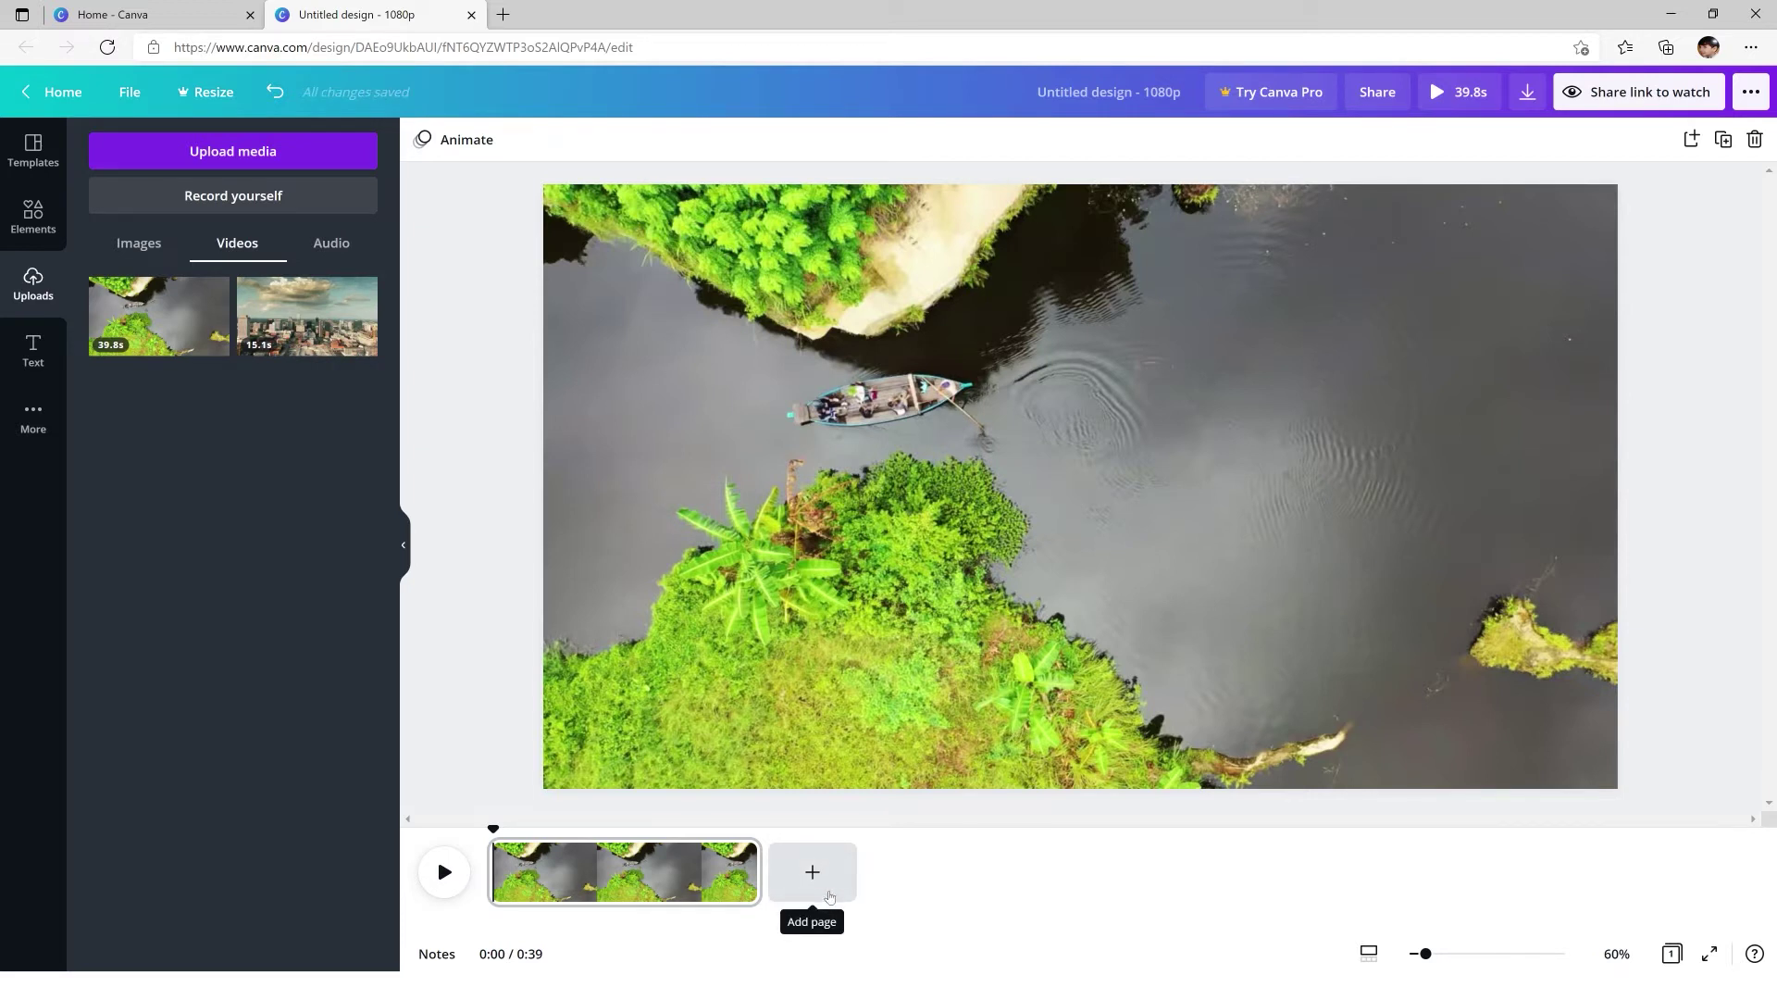
left_click_drag(292, 315, 825, 880)
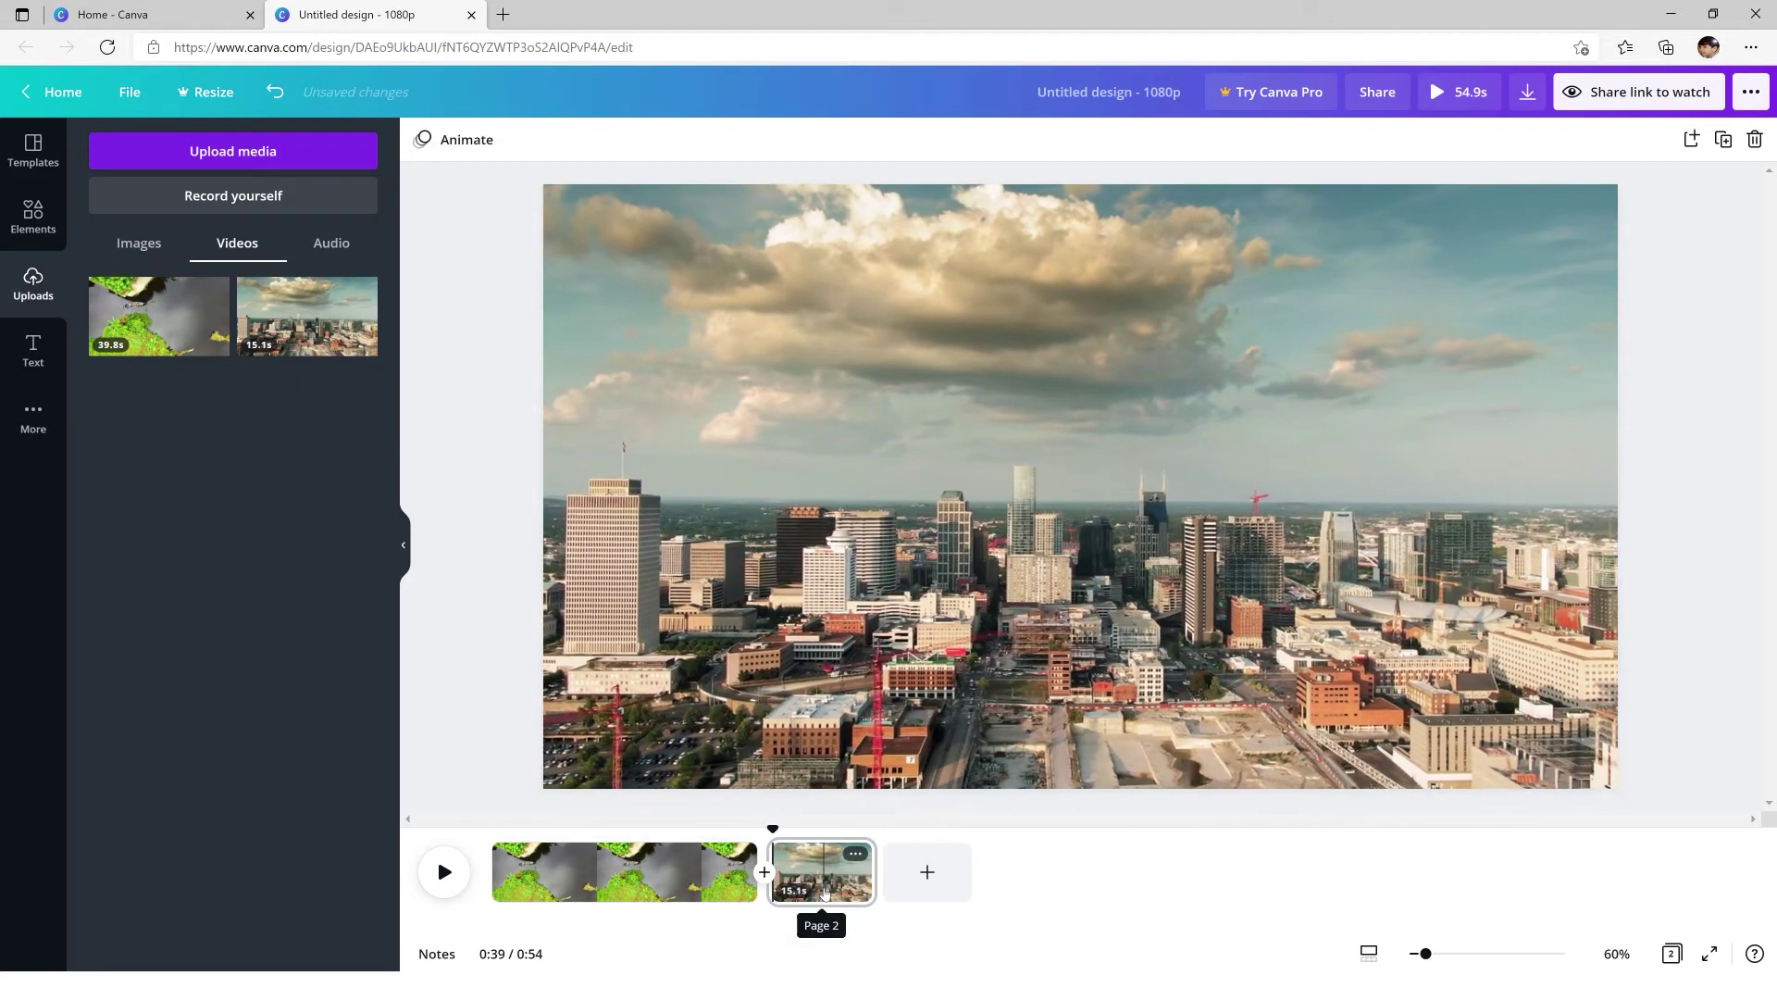
left_click(855, 853)
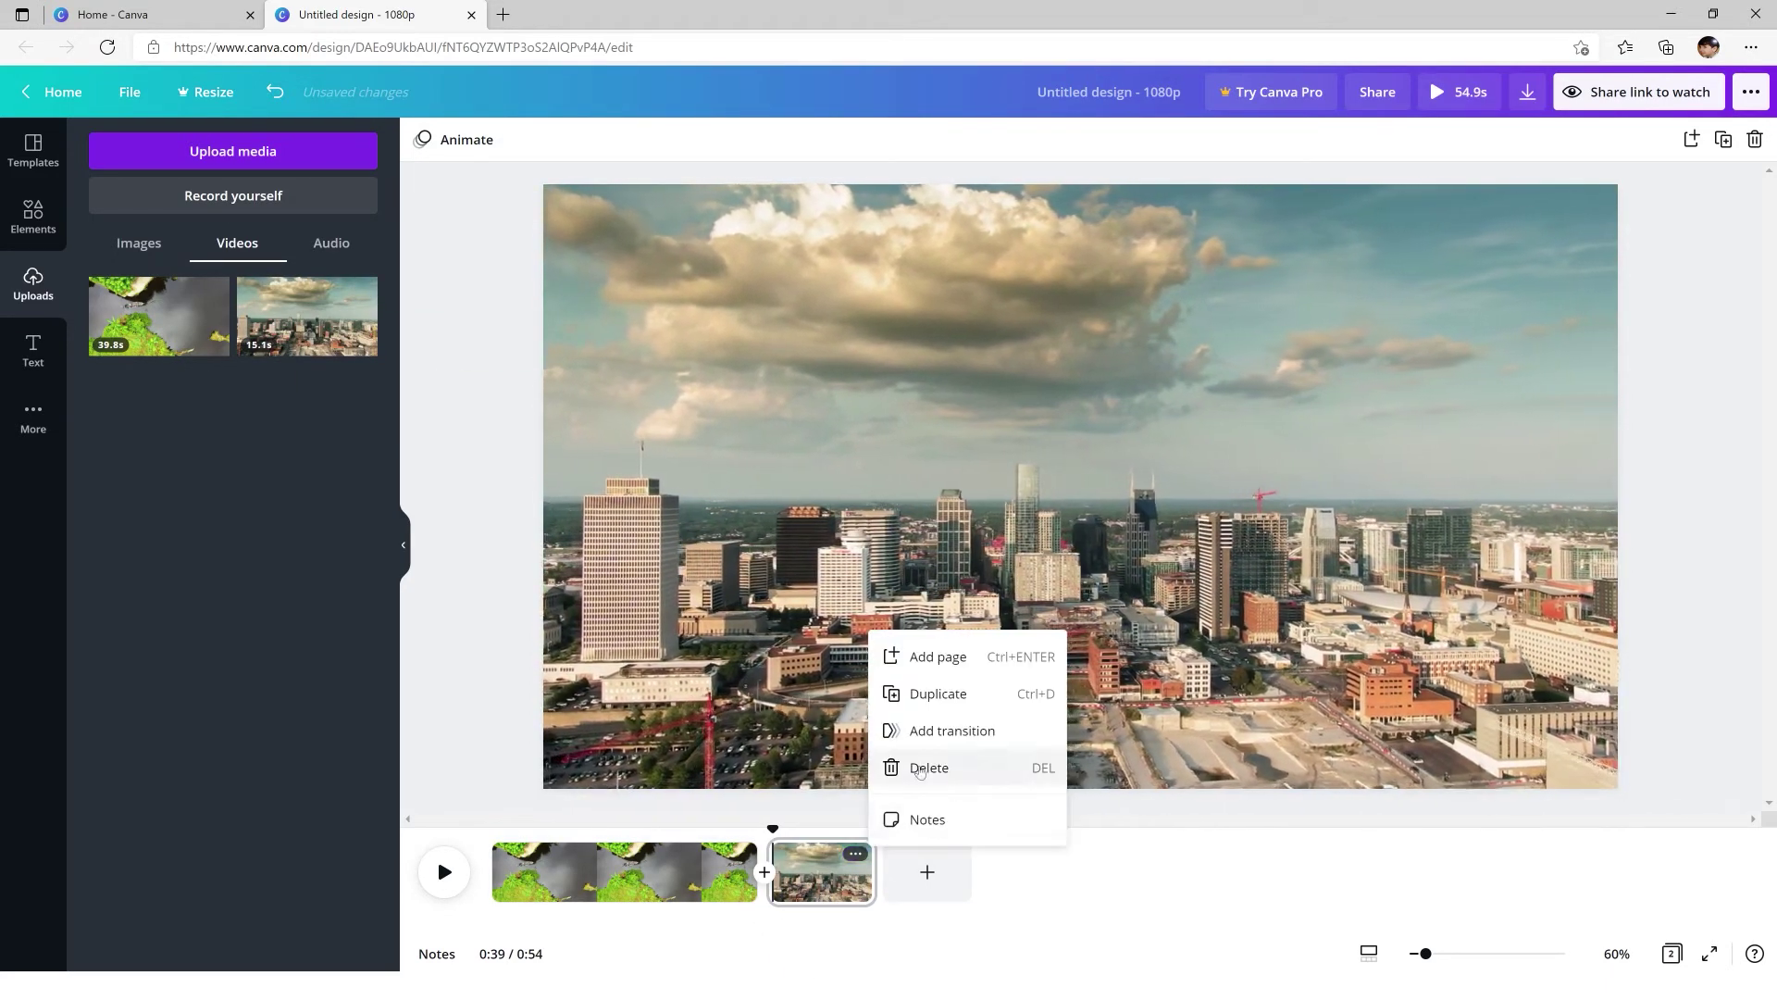
left_click(926, 765)
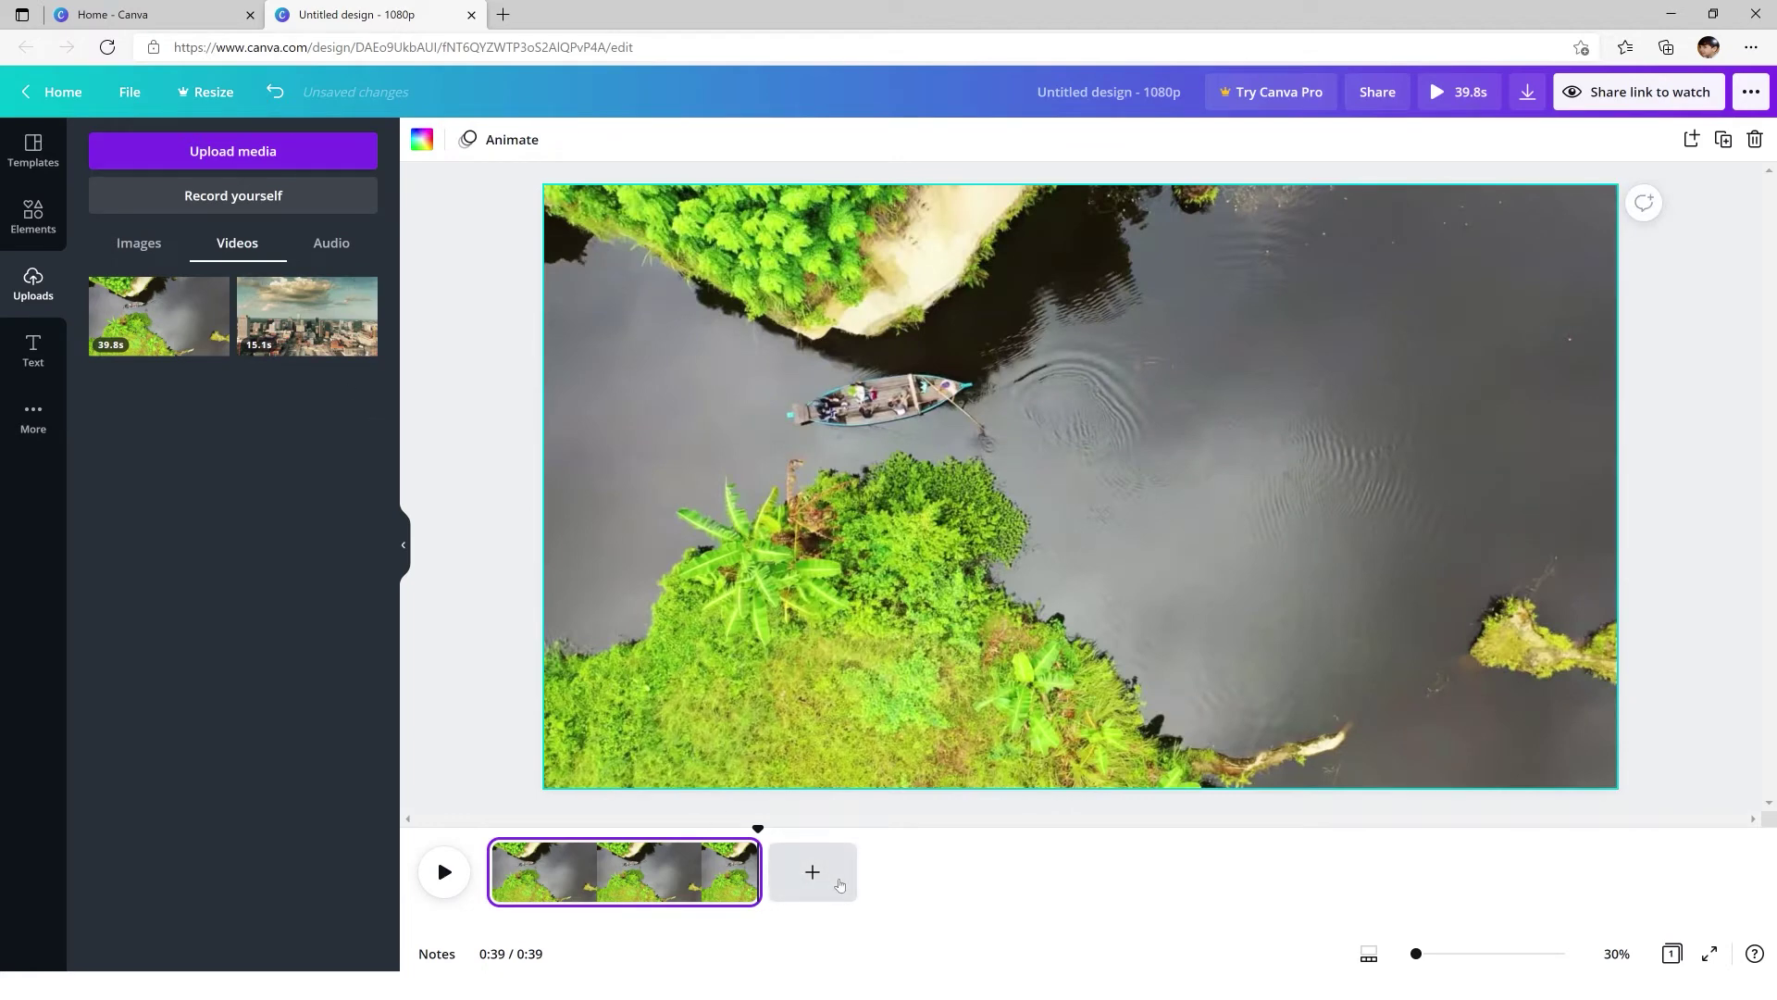
- Add a blank second page, fill it with the 15.1 s city video, and move the playhead to 0:03 on the river page
left_click(847, 889)
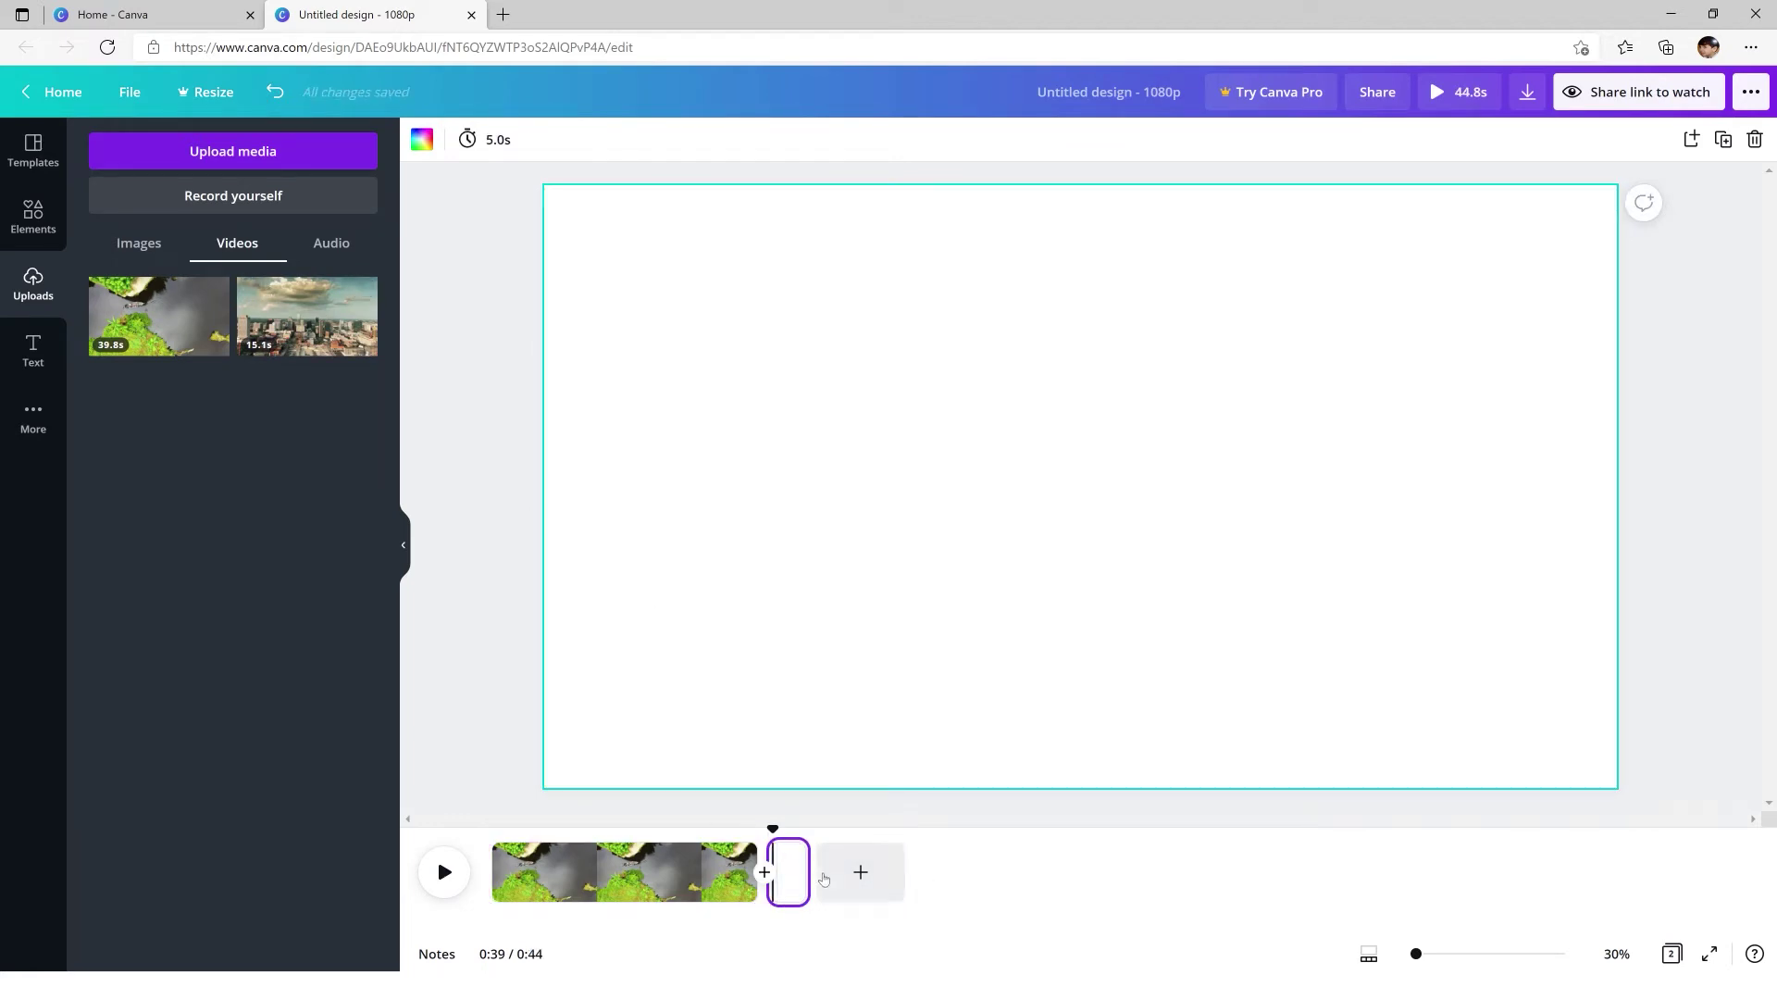
left_click_drag(299, 312, 555, 595)
left_click_drag(816, 814, 786, 875)
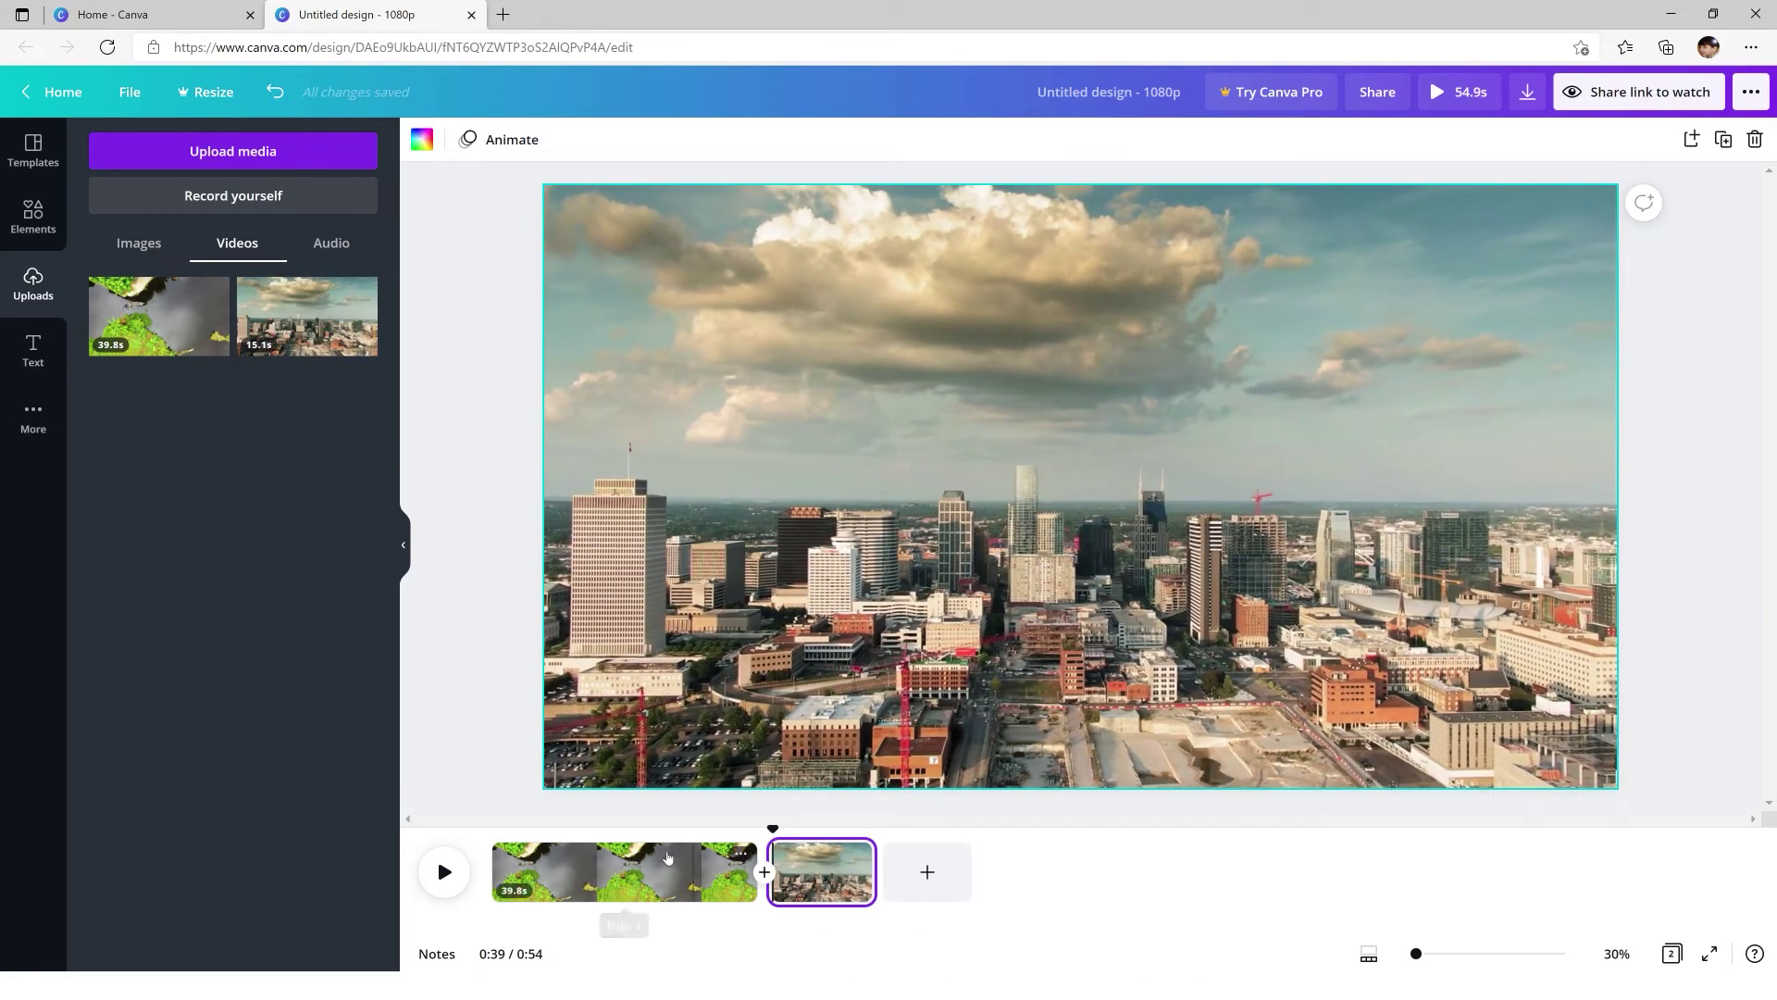
left_click(520, 844)
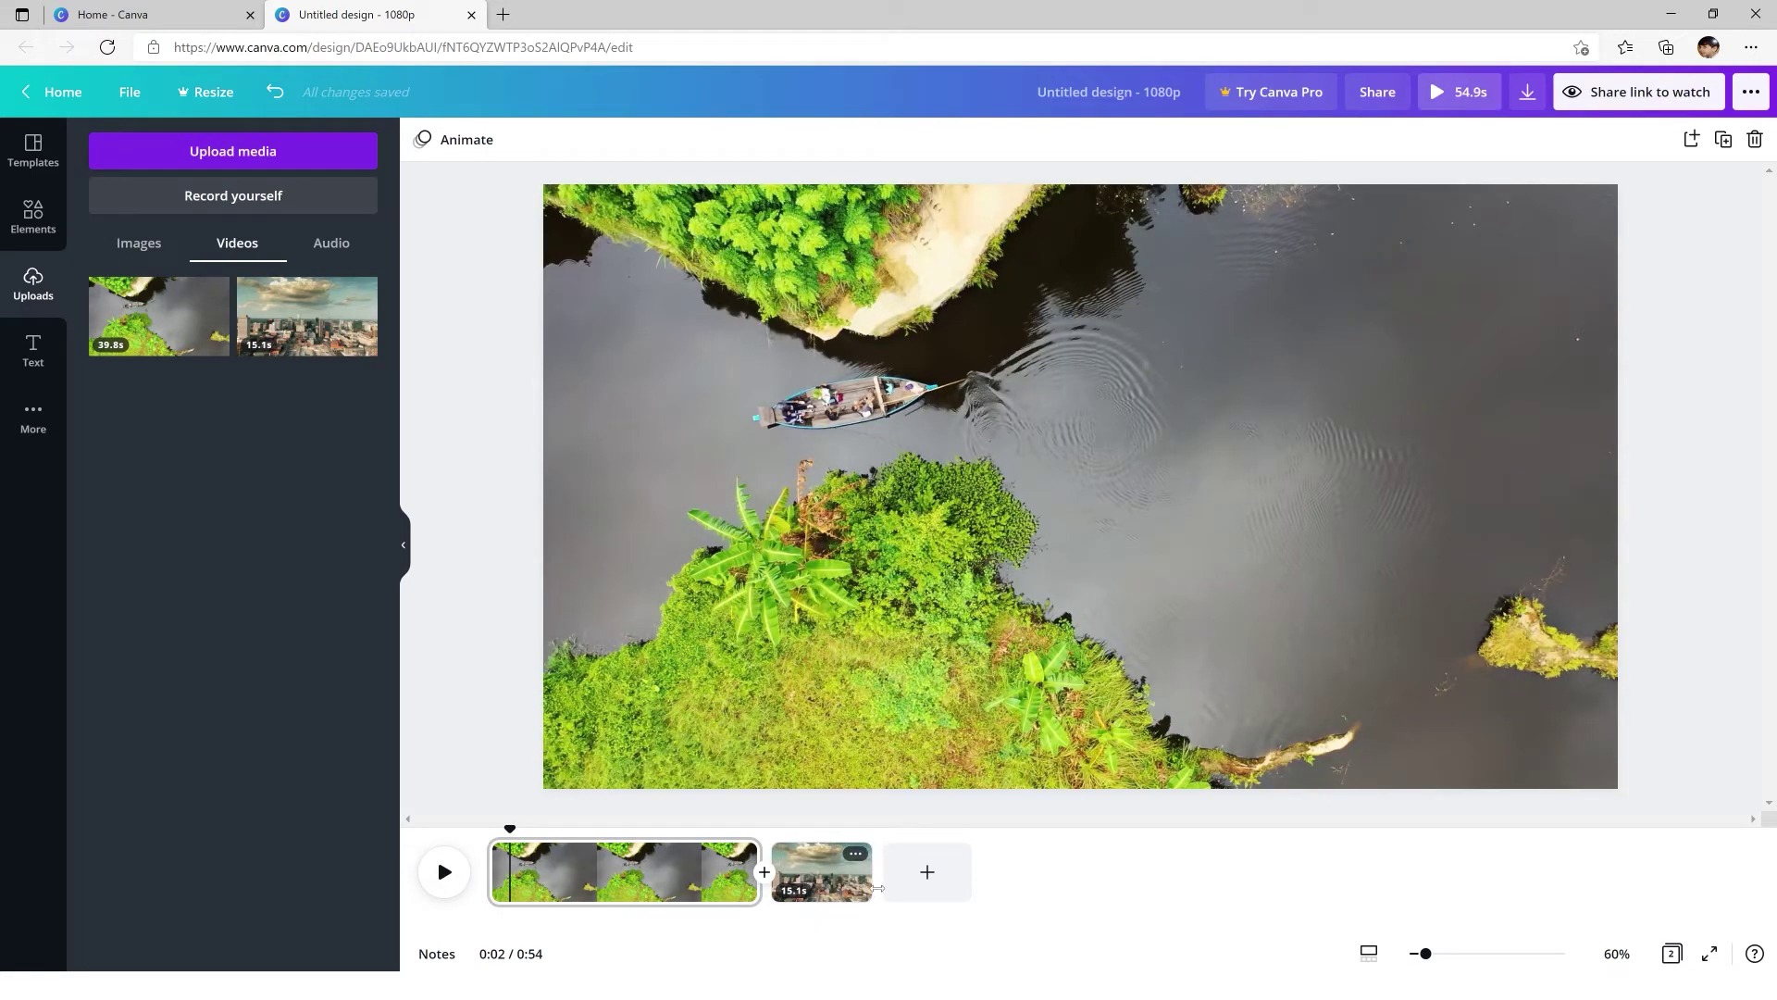
mouse_move(523, 837)
left_mouse_down()
mouse_move(657, 867)
mouse_move(882, 837)
mouse_move(523, 830)
left_mouse_up()
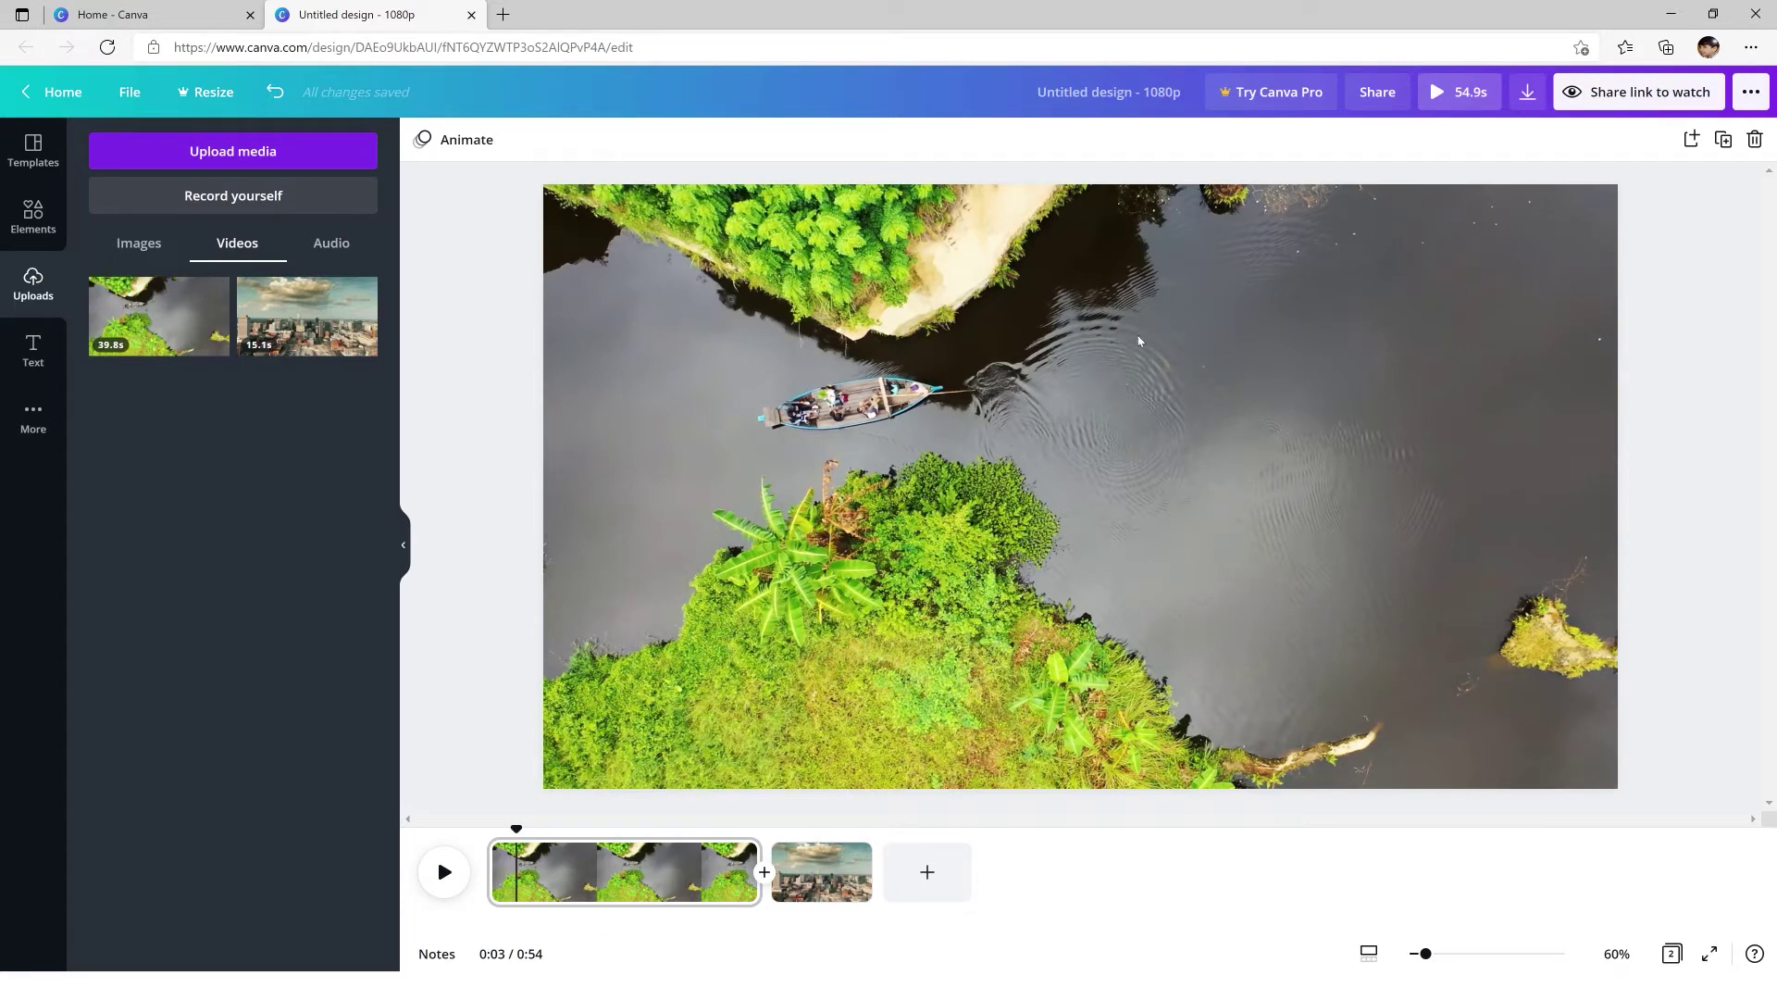
- Search the elements library for "happy"
left_click(45, 223)
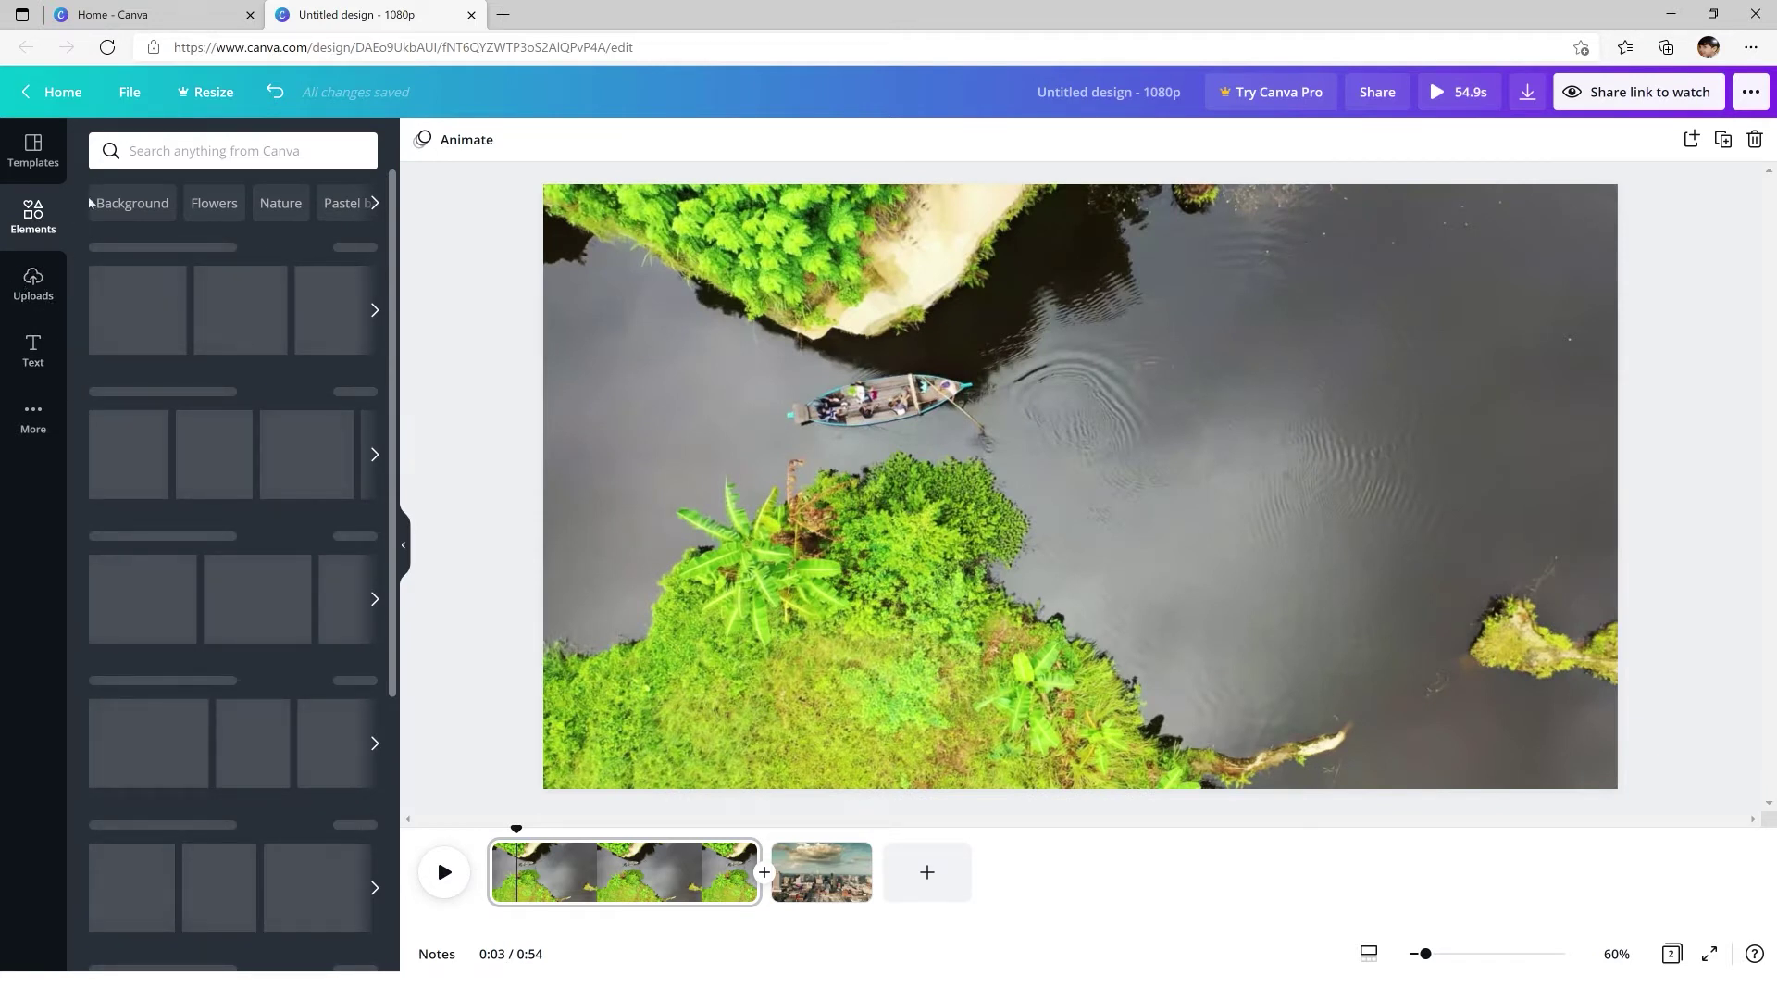
left_click(176, 151)
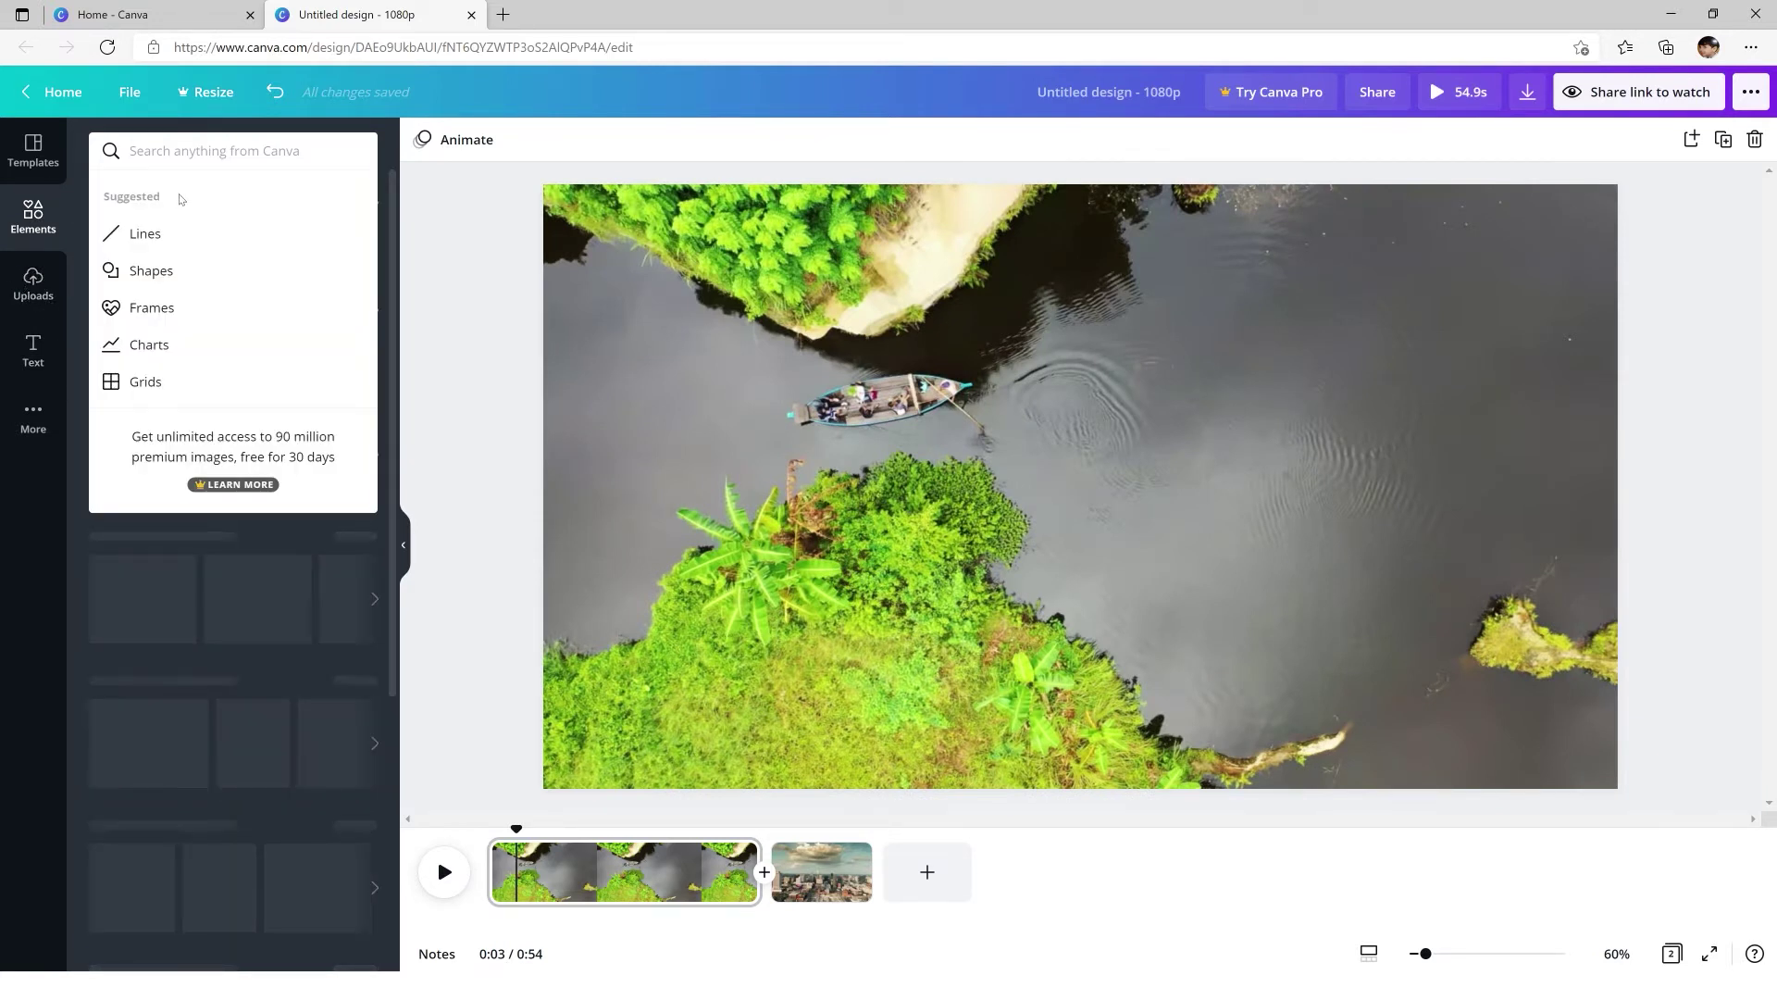
type("اشحج")
key("BackSpace")
key("BackSpace")
key("BackSpace")
key("BackSpace")
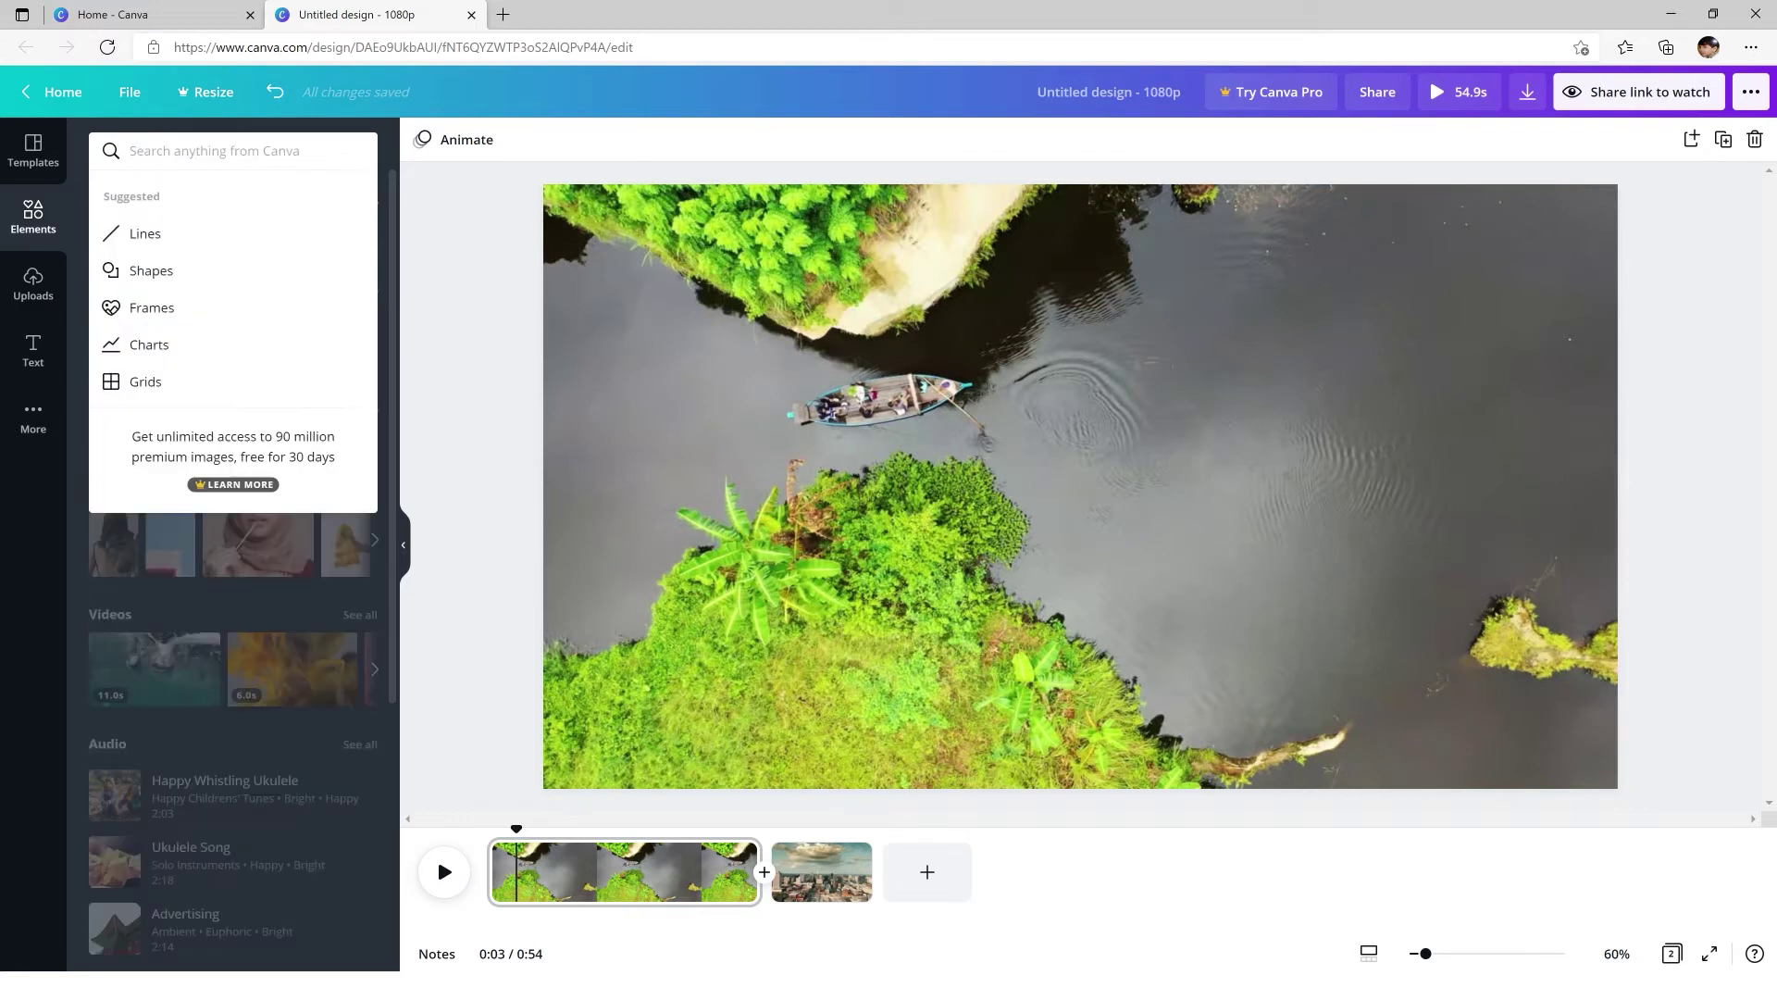
type("ha")
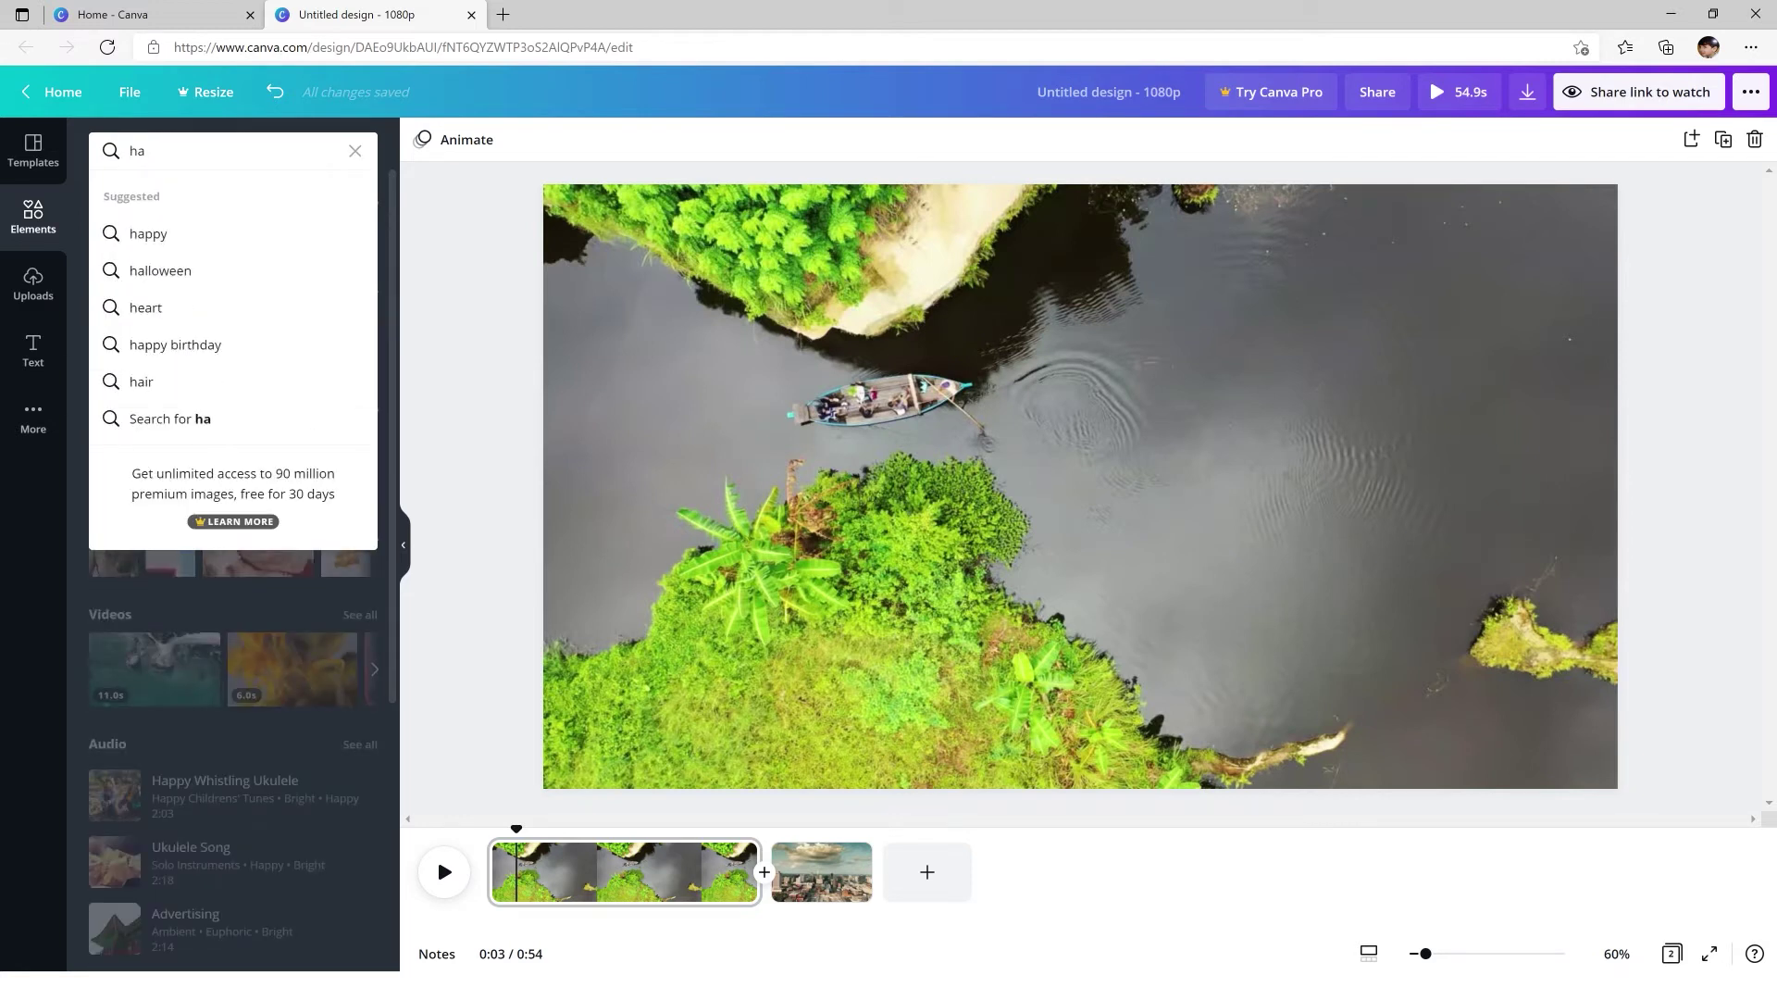
type("ppy")
key("Return")
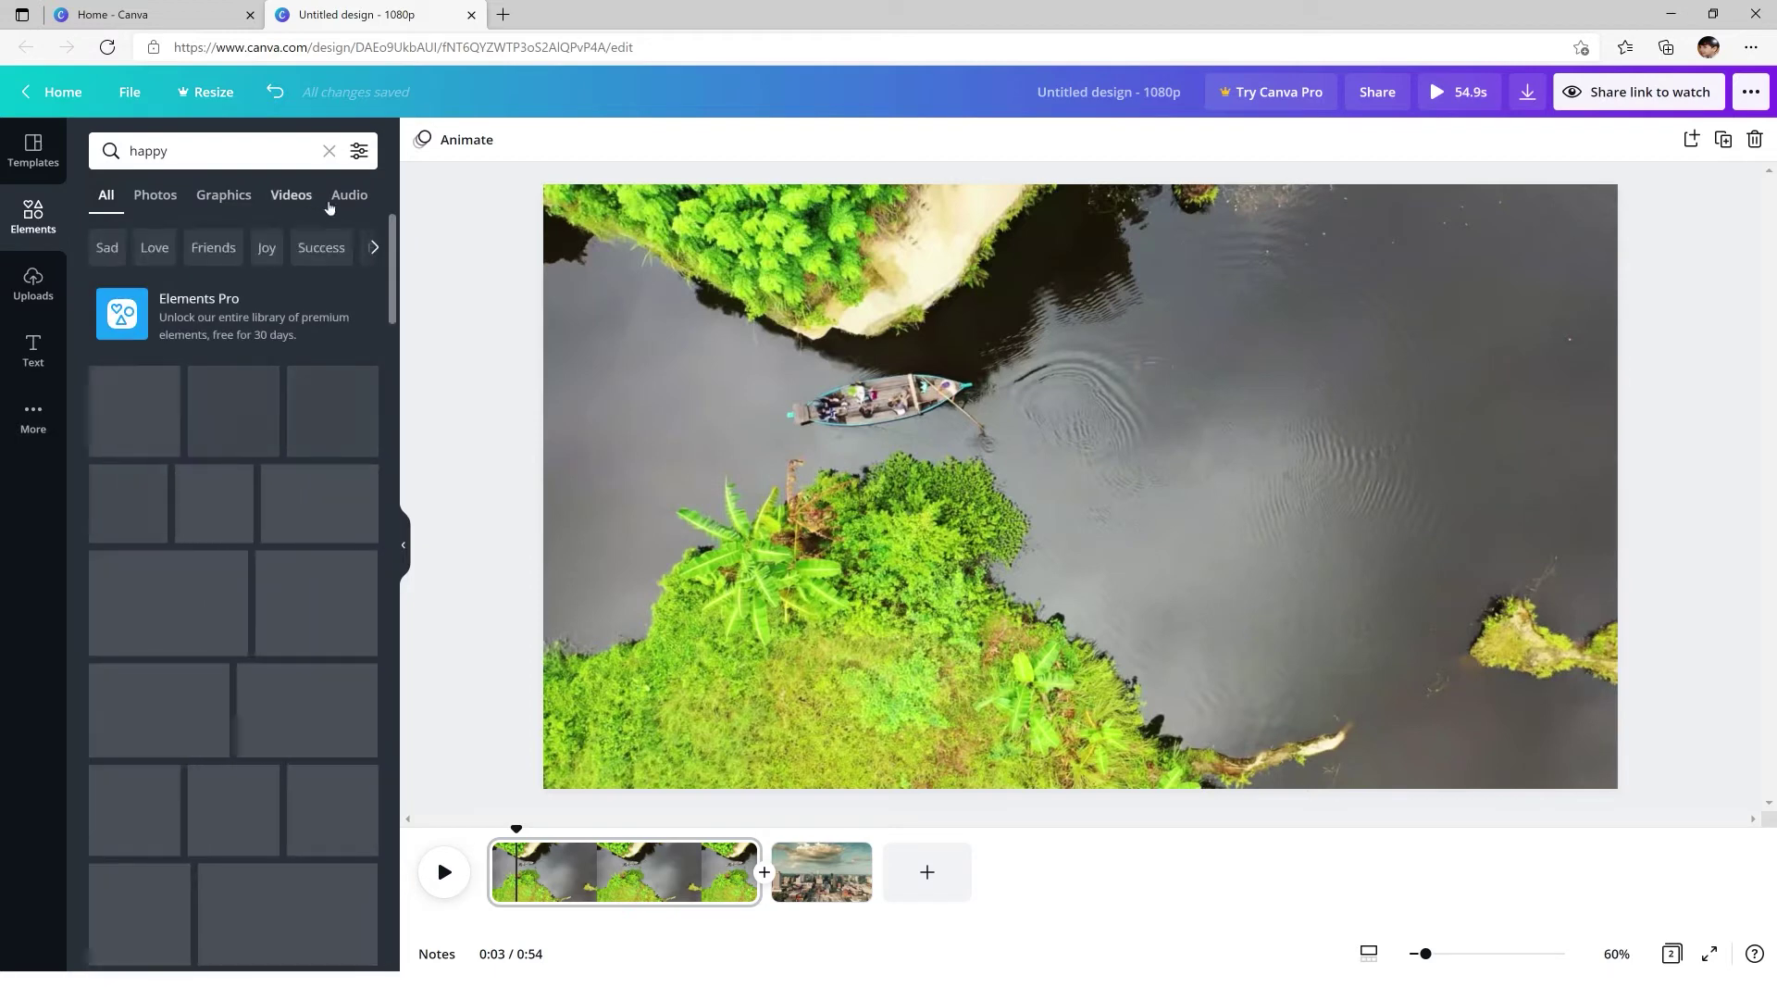
- Limit the results to audio, add the Happy Whistling Ukulele track to the timeline, and return the playhead to the start
left_click(349, 195)
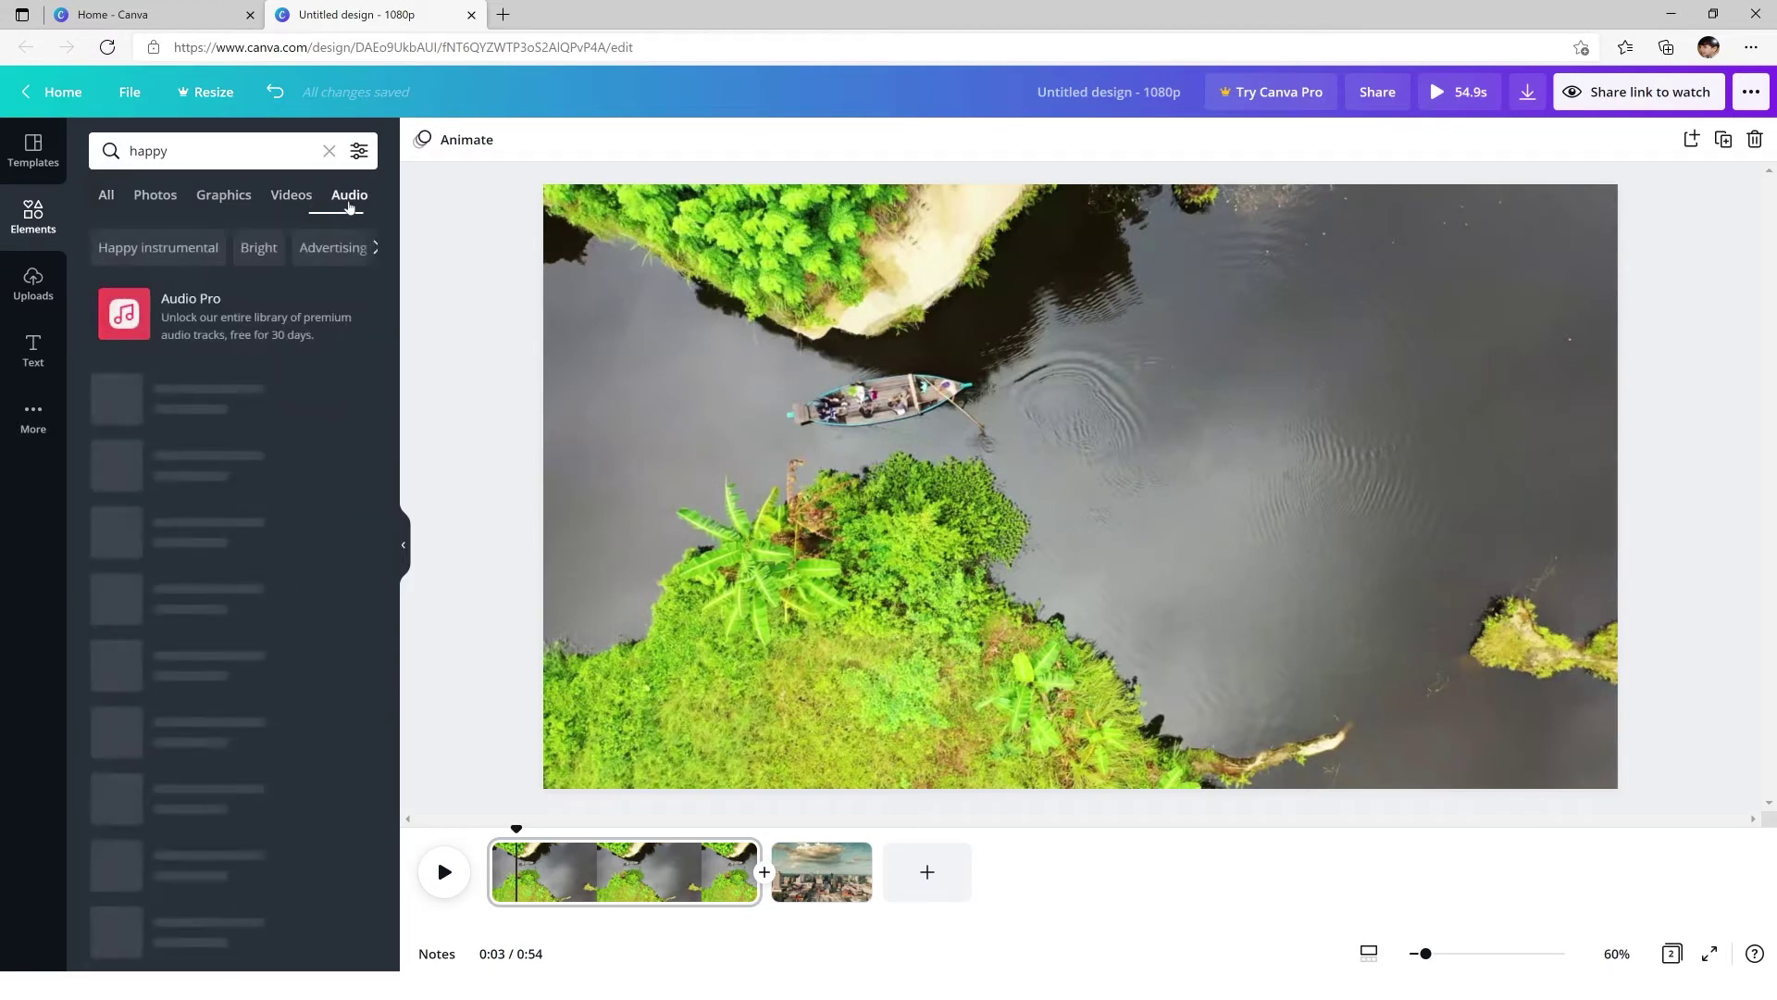
left_click_drag(202, 416, 521, 912)
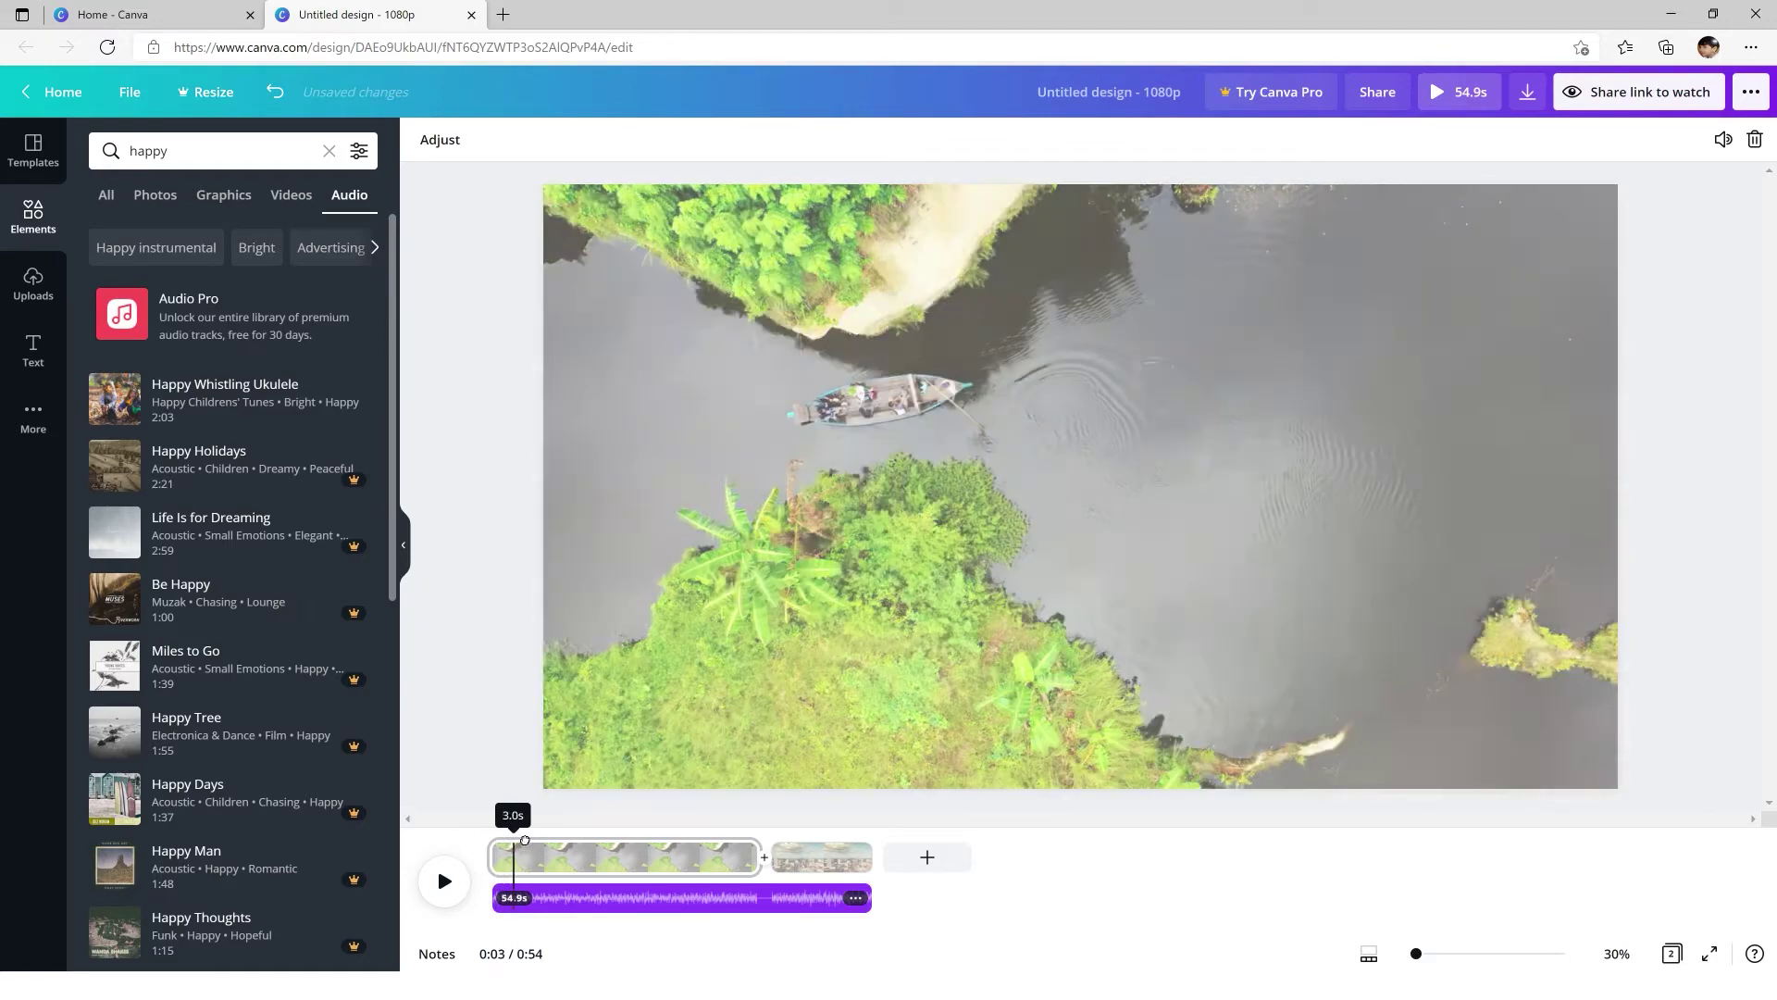
mouse_move(525, 841)
left_mouse_down()
mouse_move(848, 847)
mouse_move(493, 847)
left_mouse_up()
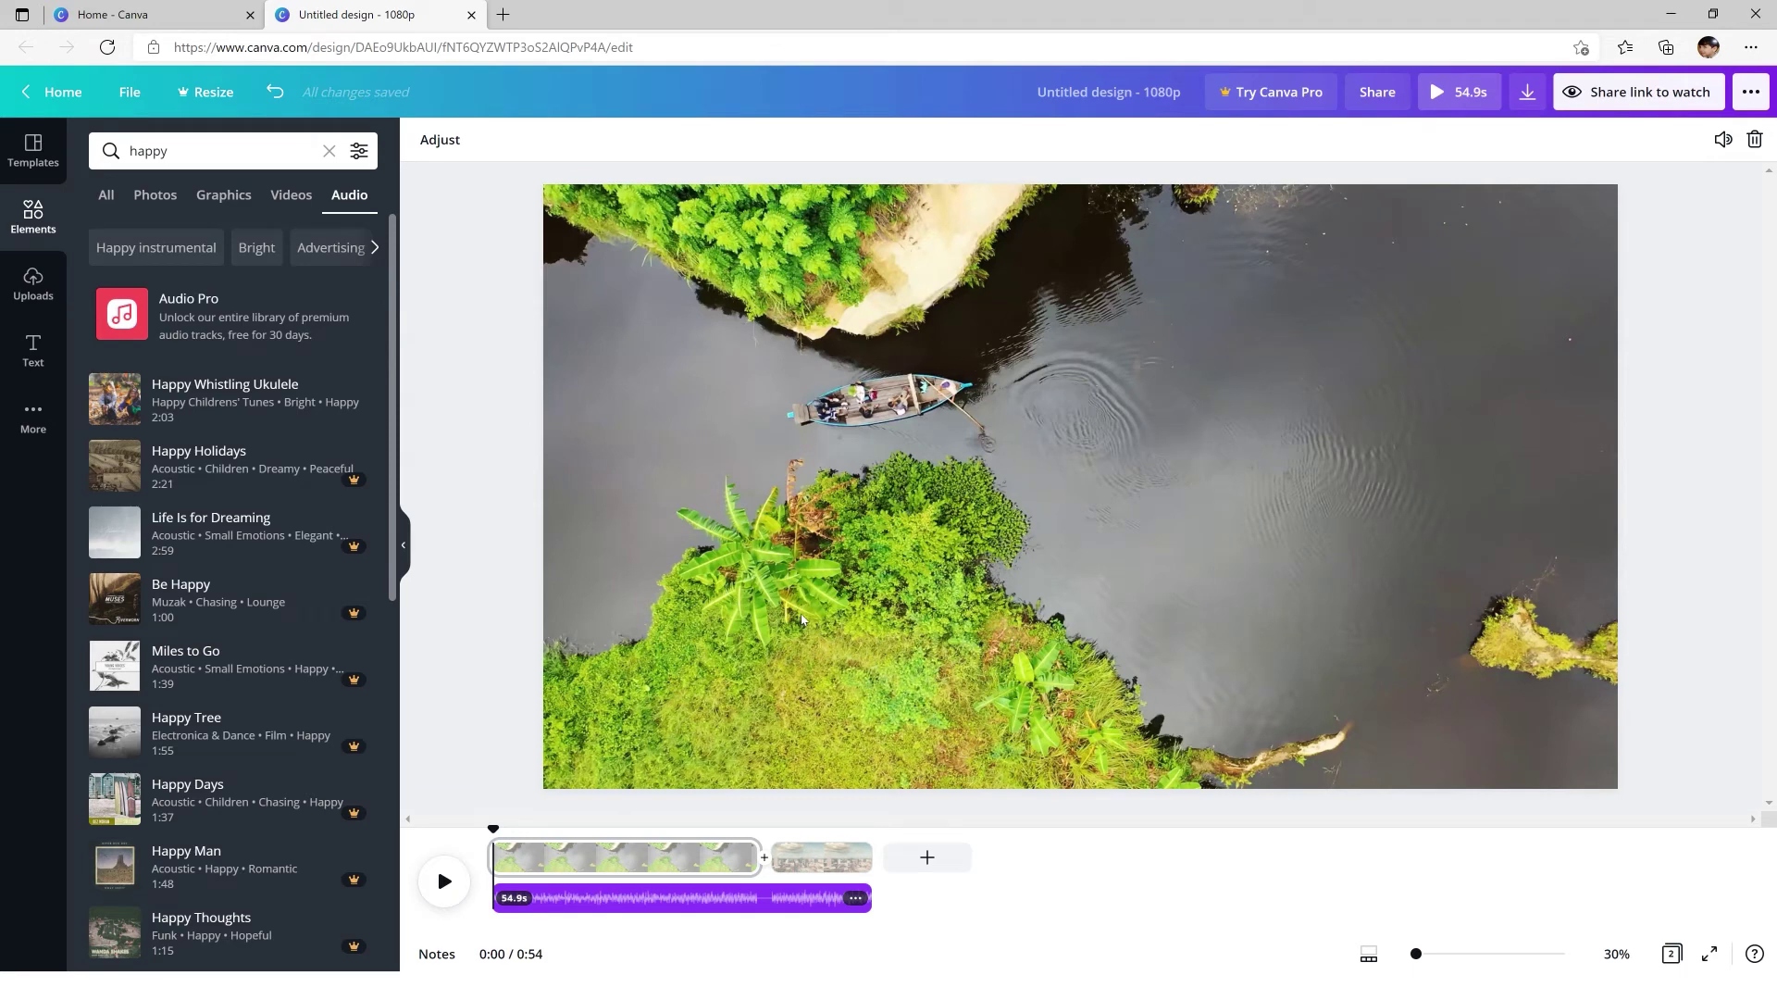
- Delete the river video, the city video and the audio track, leaving only blank pages
left_click(802, 619)
key("Delete")
left_click(565, 870)
key("Delete")
left_click(550, 914)
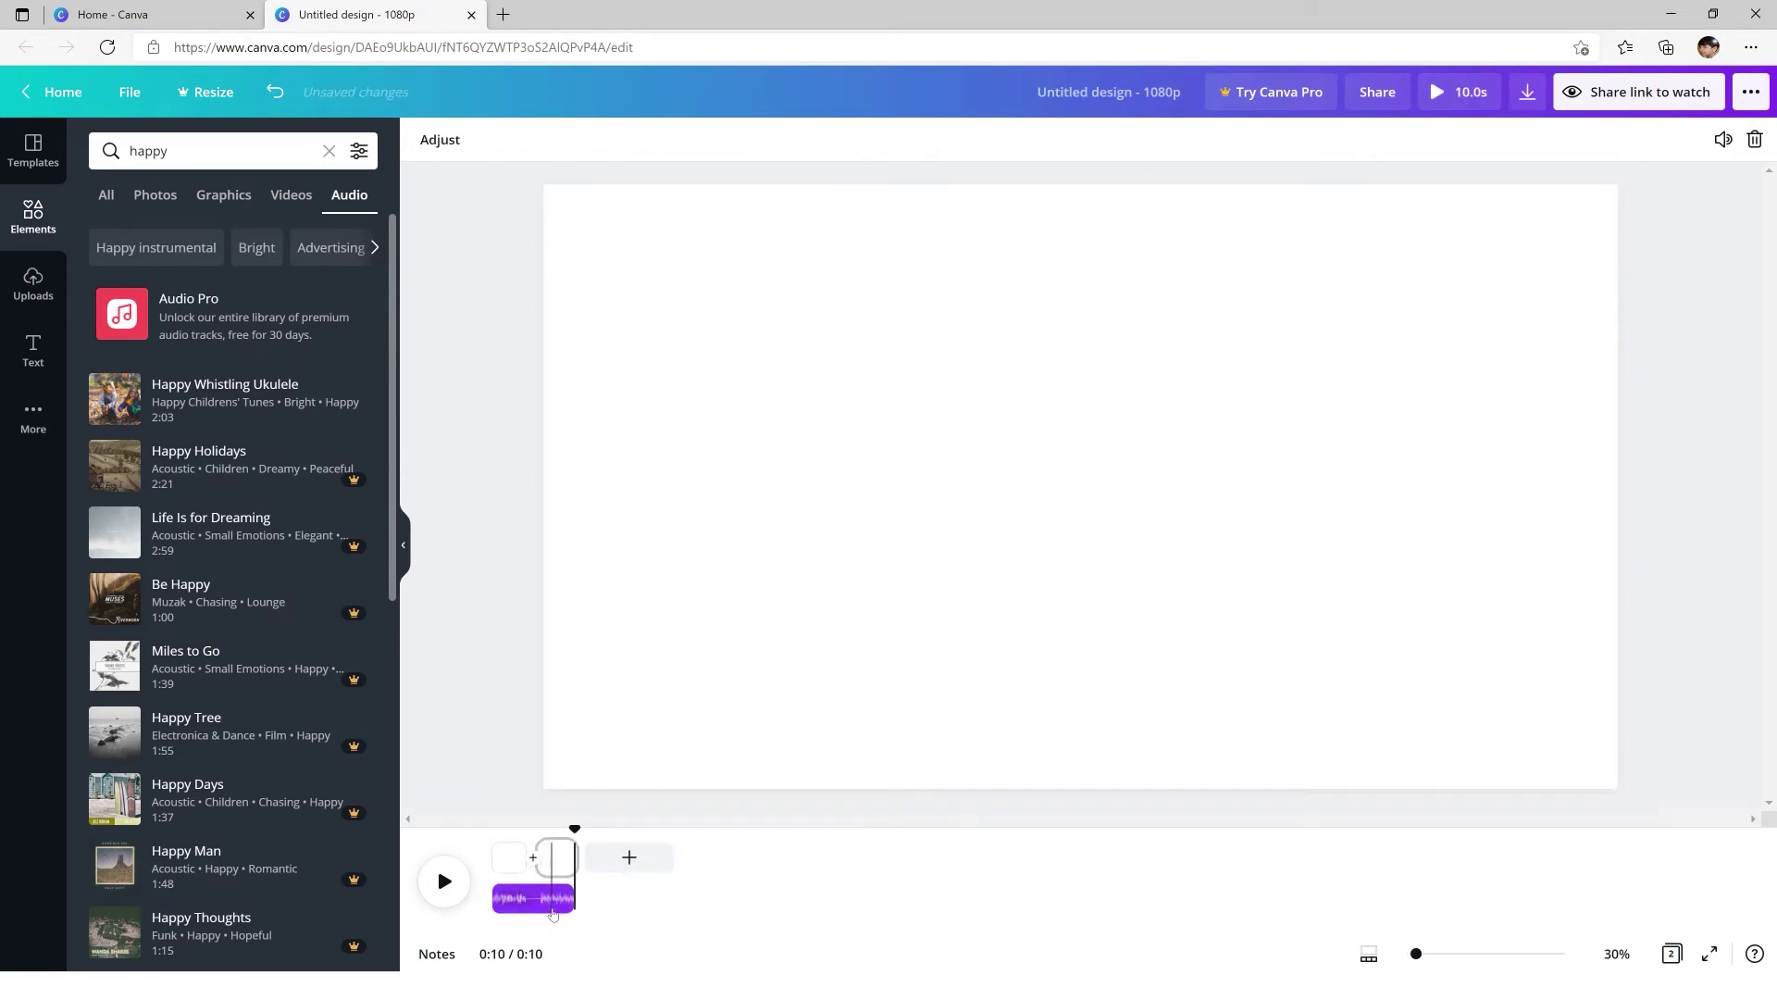
key("Delete")
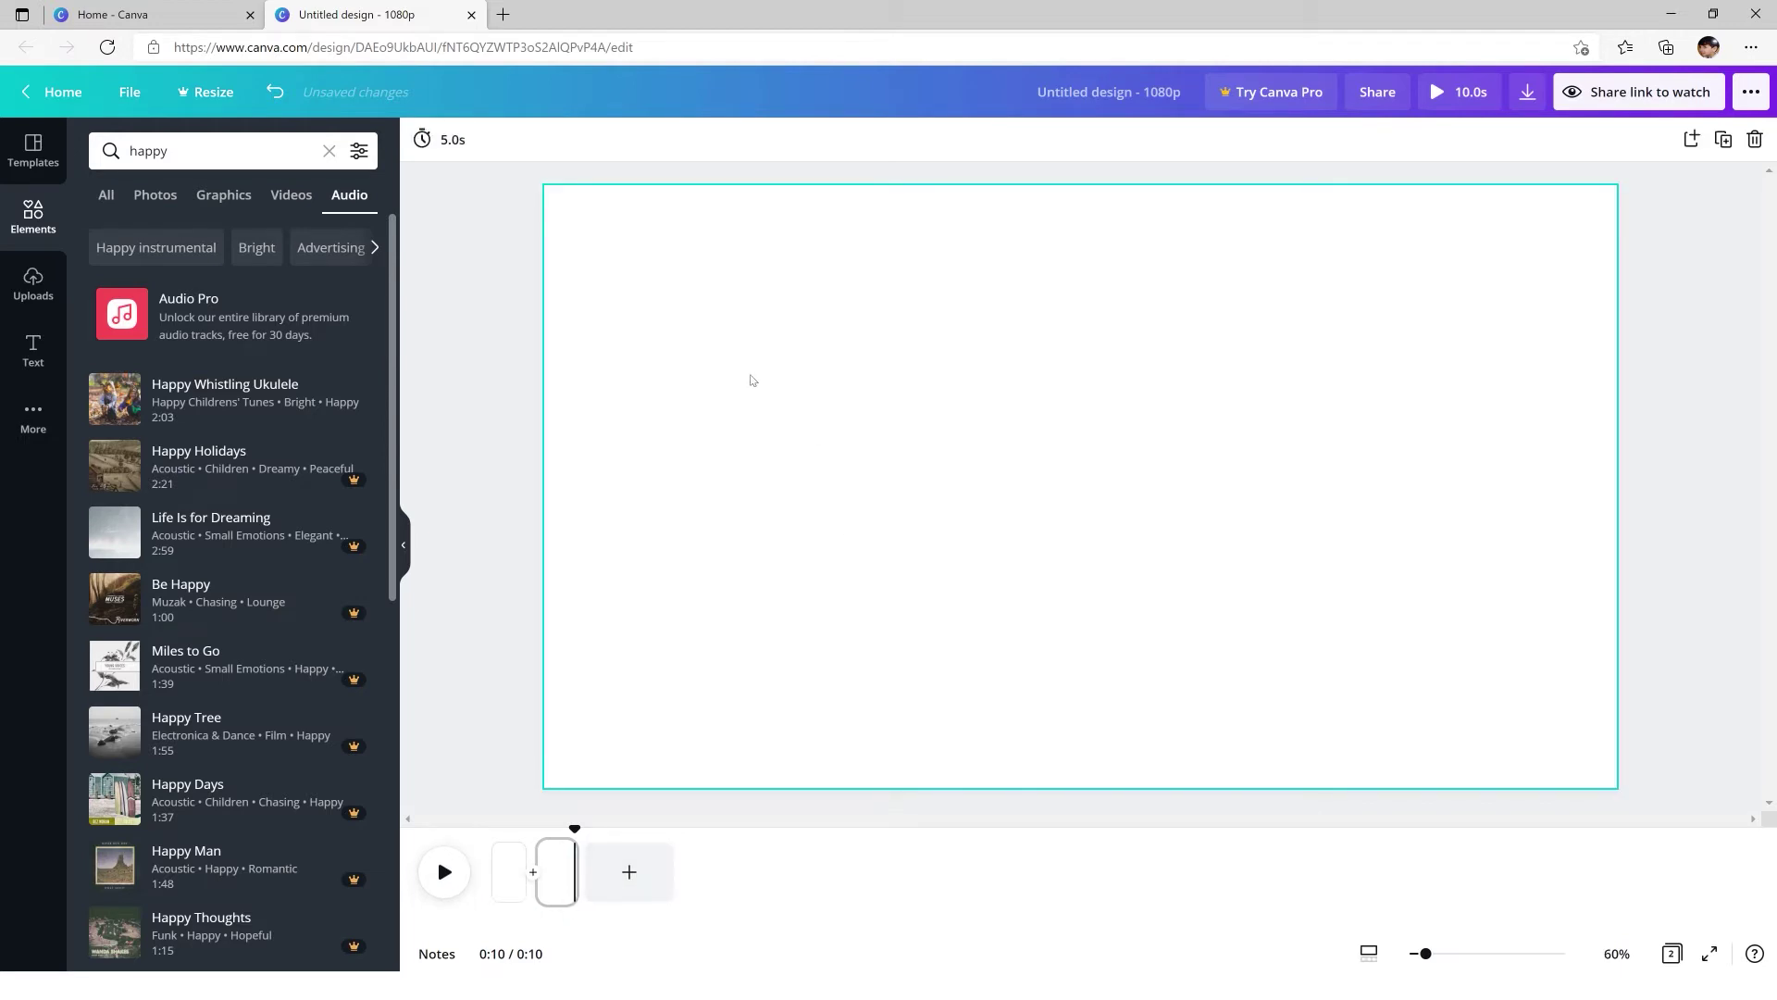
- Search the templates for "project" and apply all 9 pages of the Turquoise and Yellow Illustrative Character Project Report Video
left_click(20, 153)
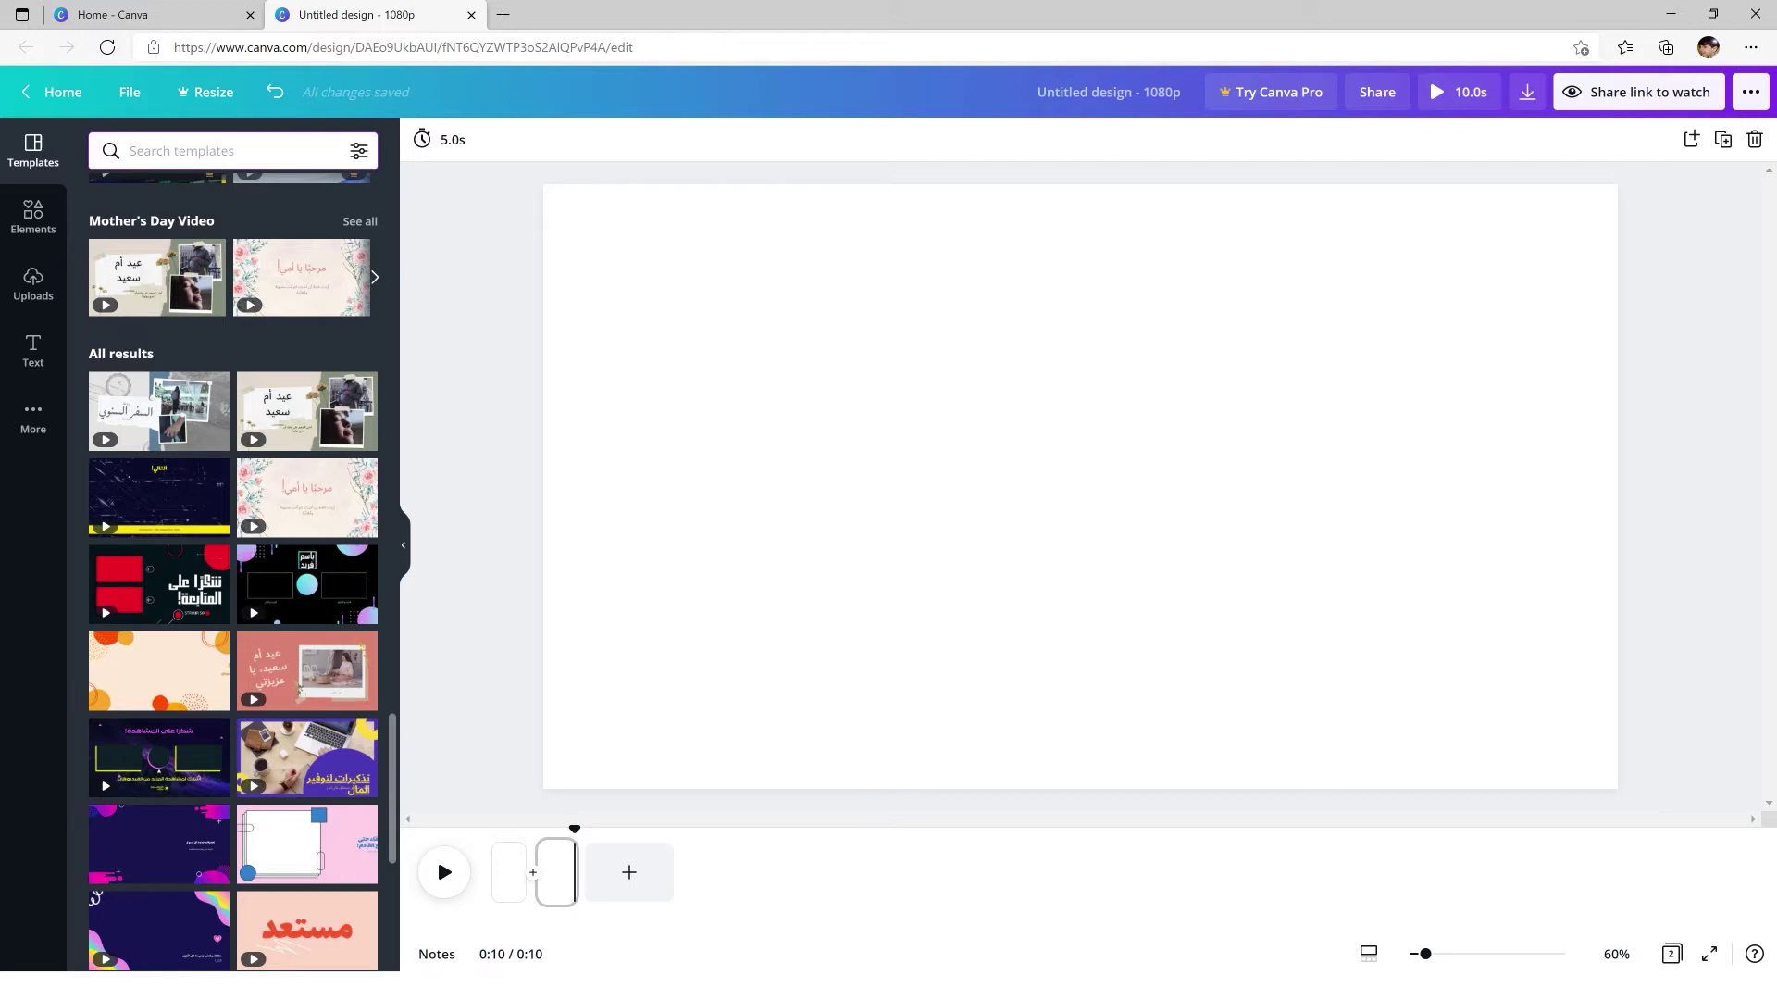
type("project")
key("Return")
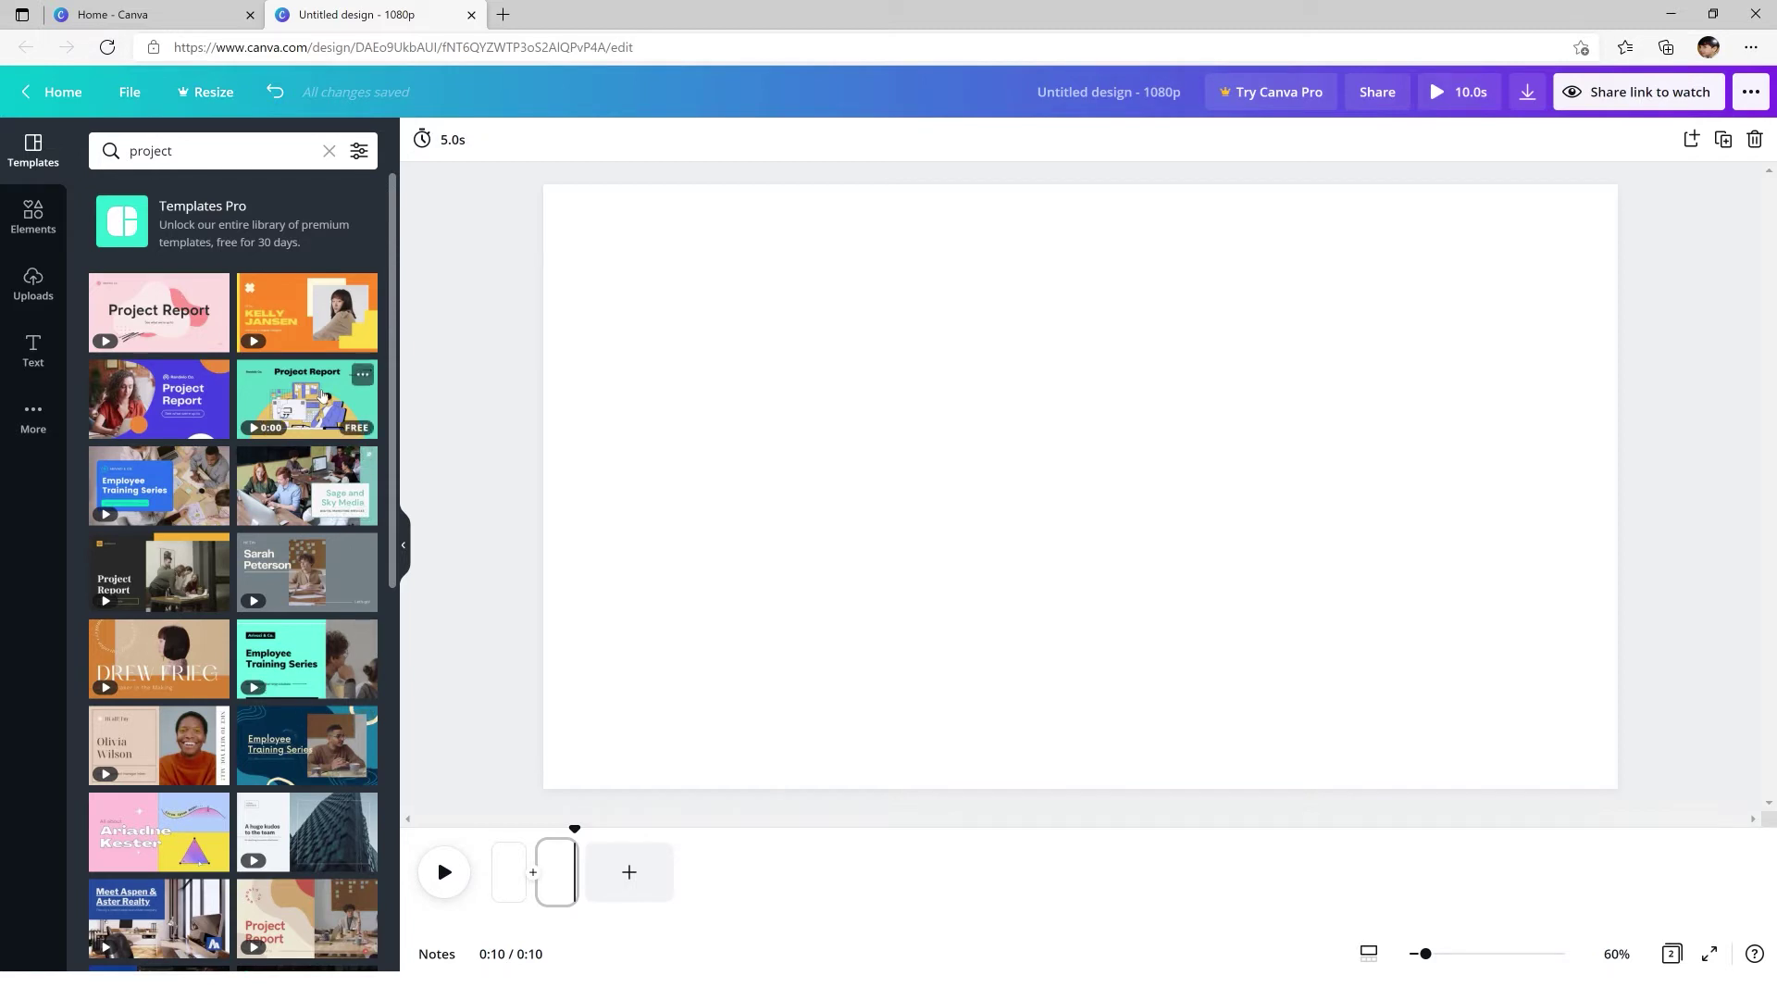
left_click(319, 394)
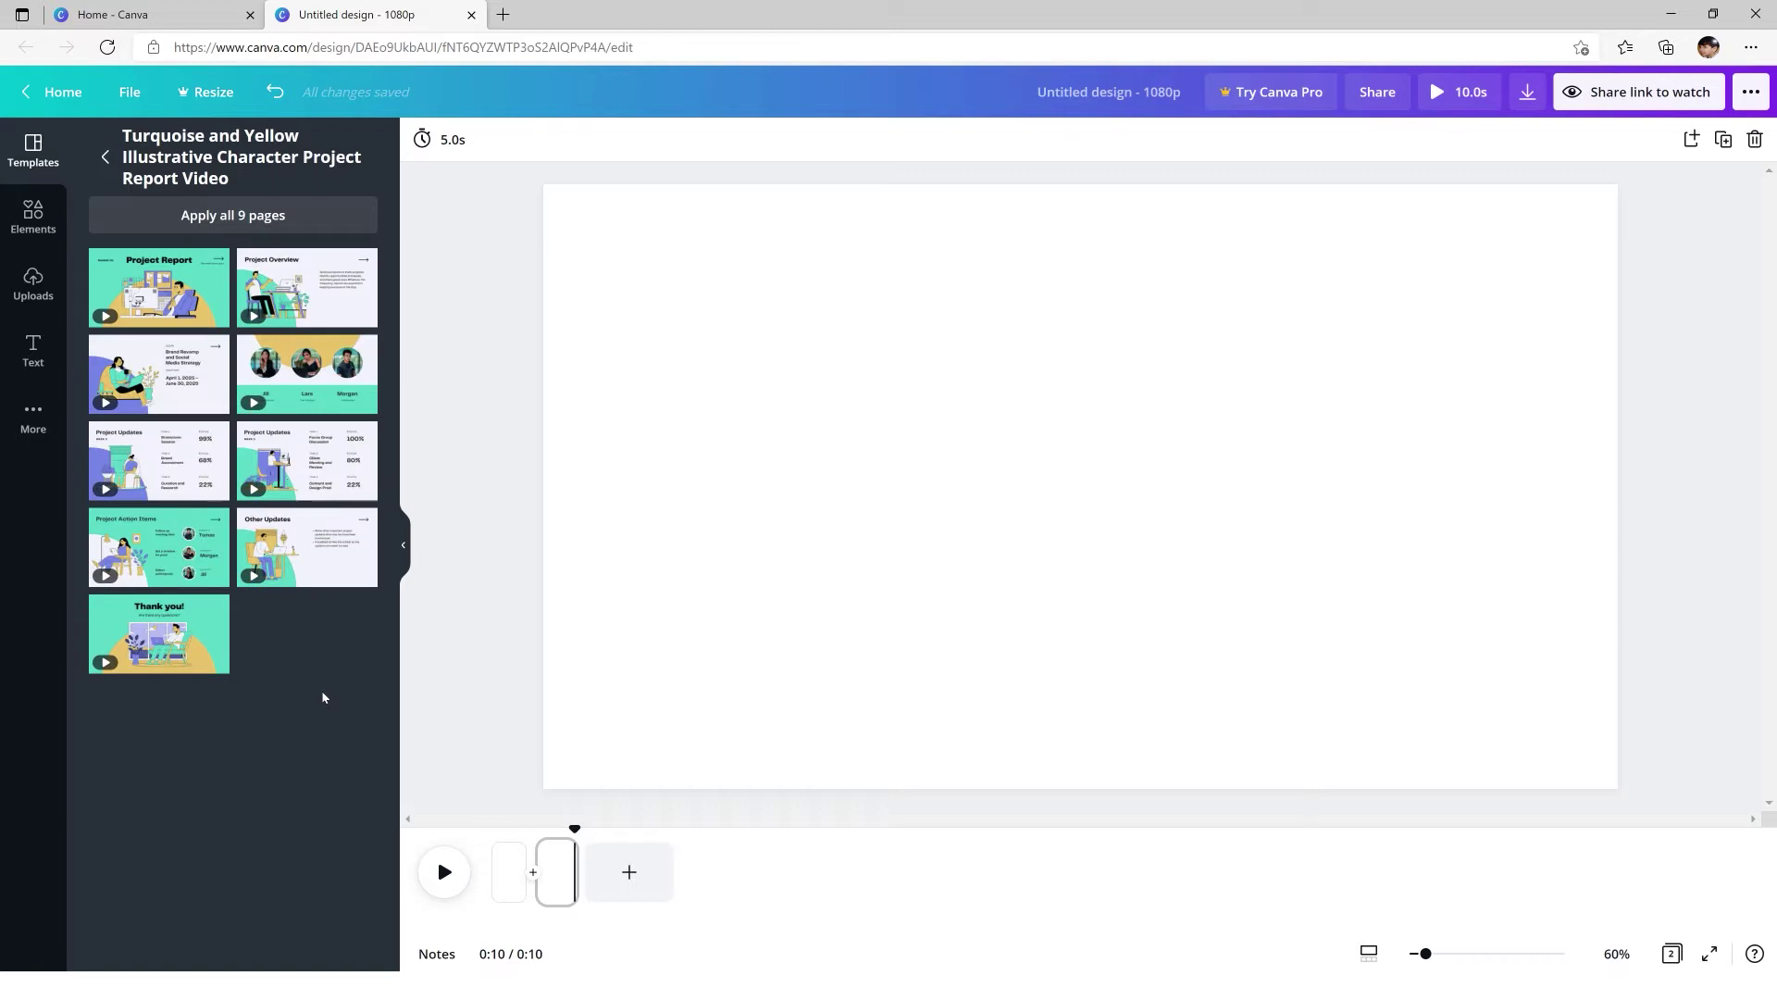
left_click(288, 222)
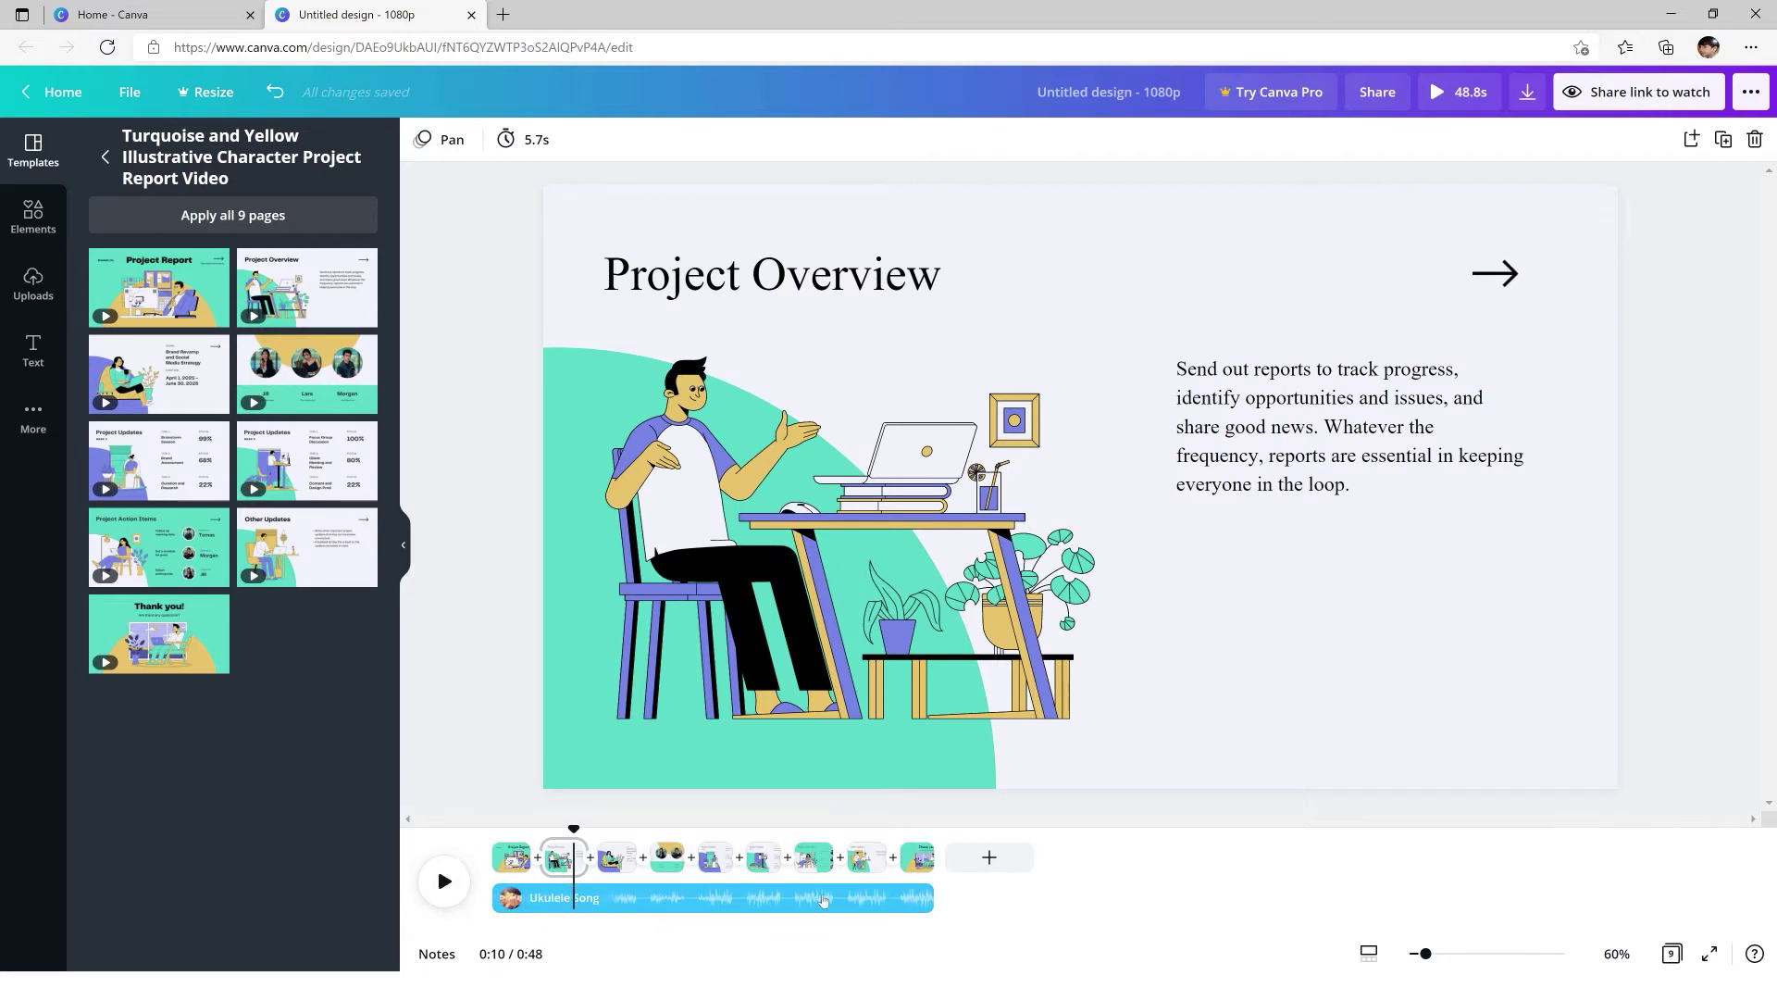
- Return the playhead to the start, view the first page's background colour choices, and select the Project Report title
left_click_drag(584, 836, 487, 846)
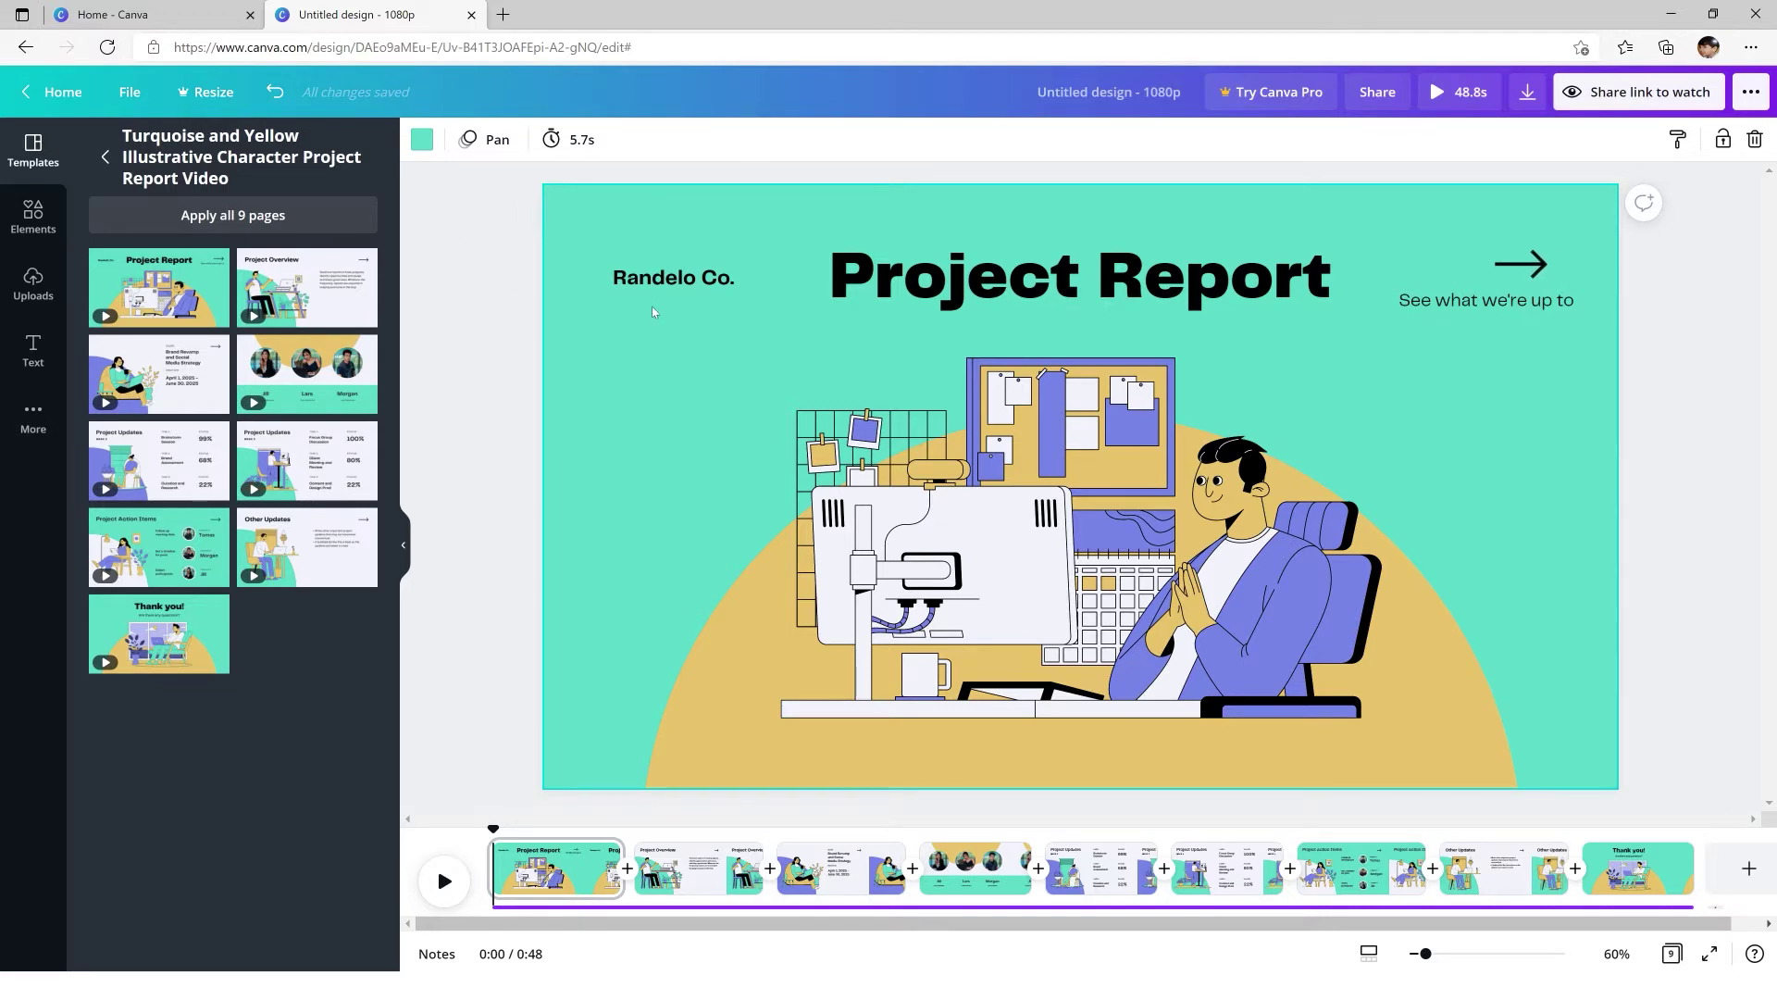
left_click(428, 141)
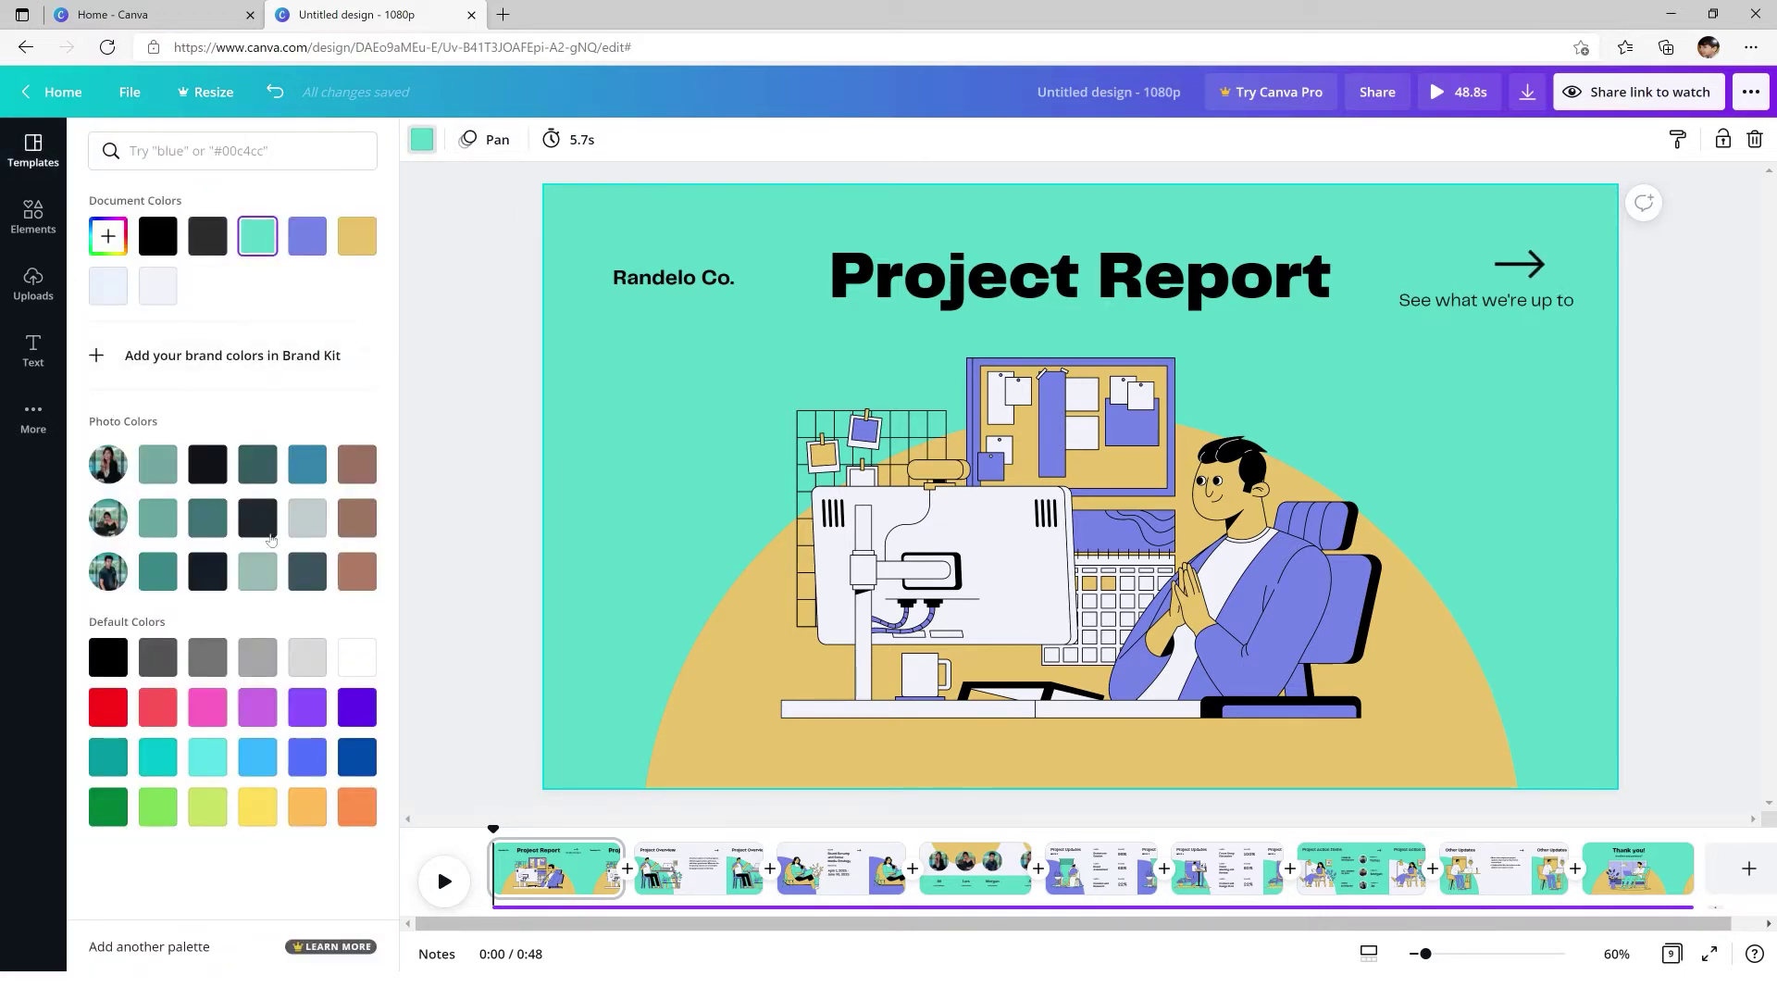
left_click(1024, 289)
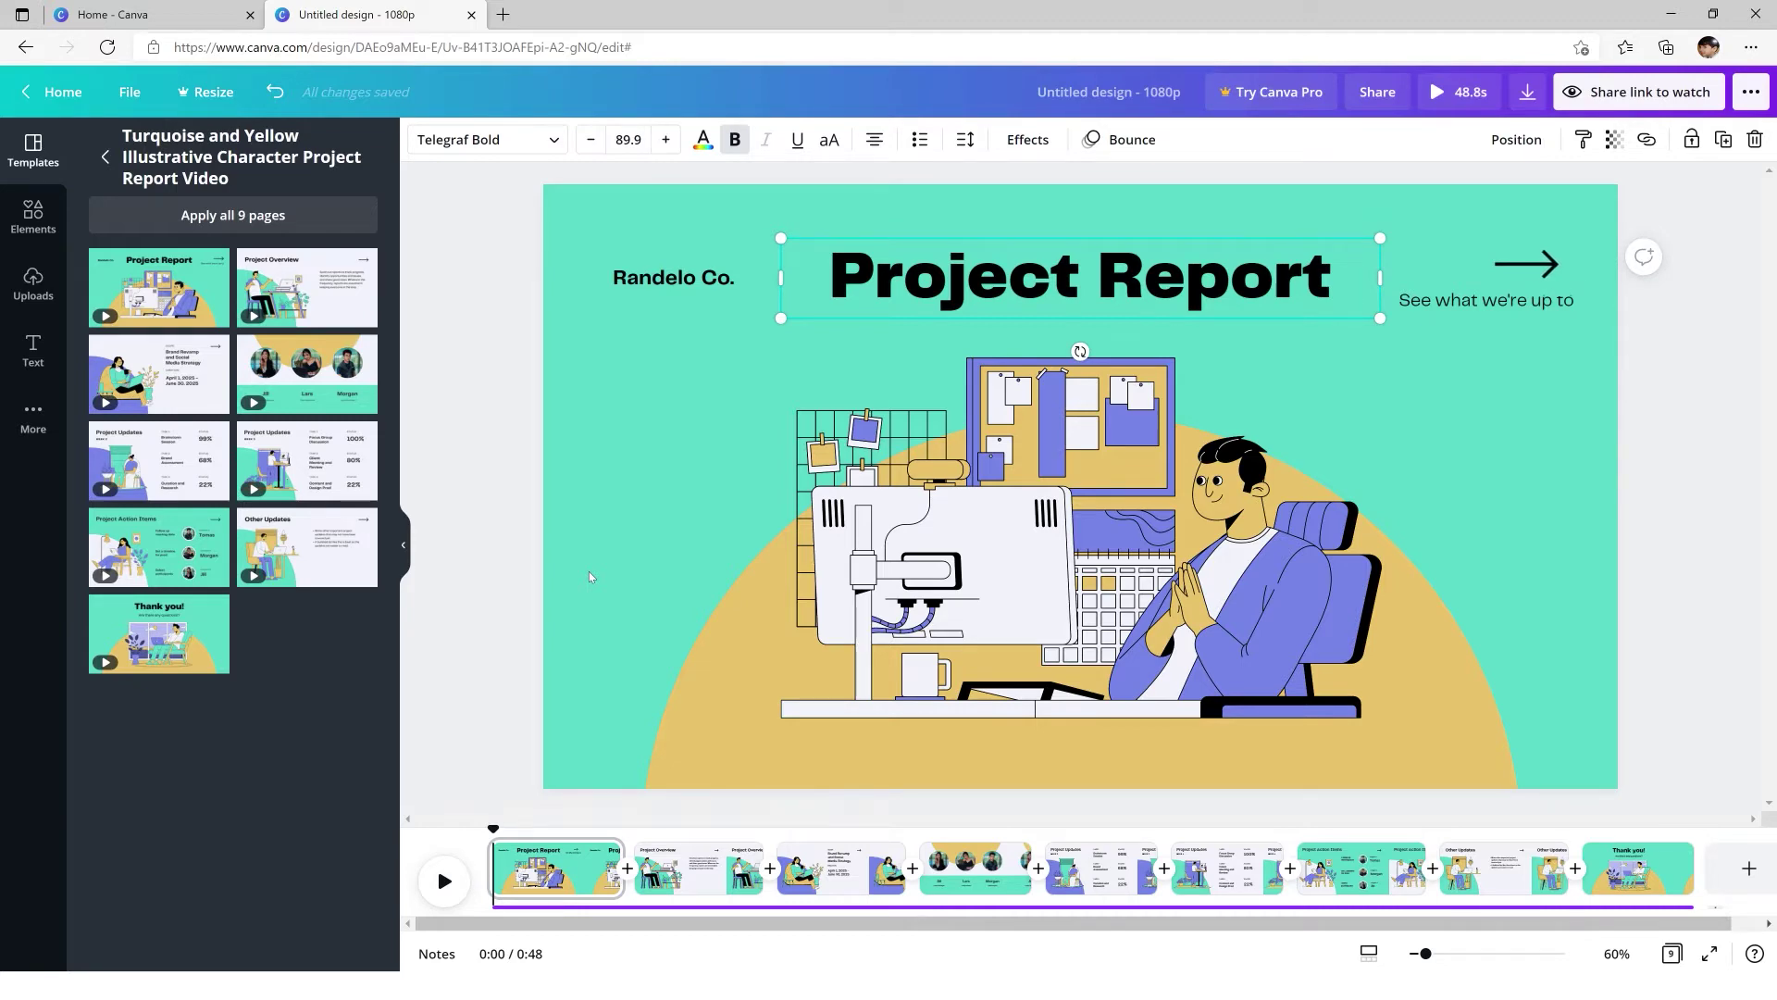
- Search the elements library for "work" and browse the video results
left_click(35, 217)
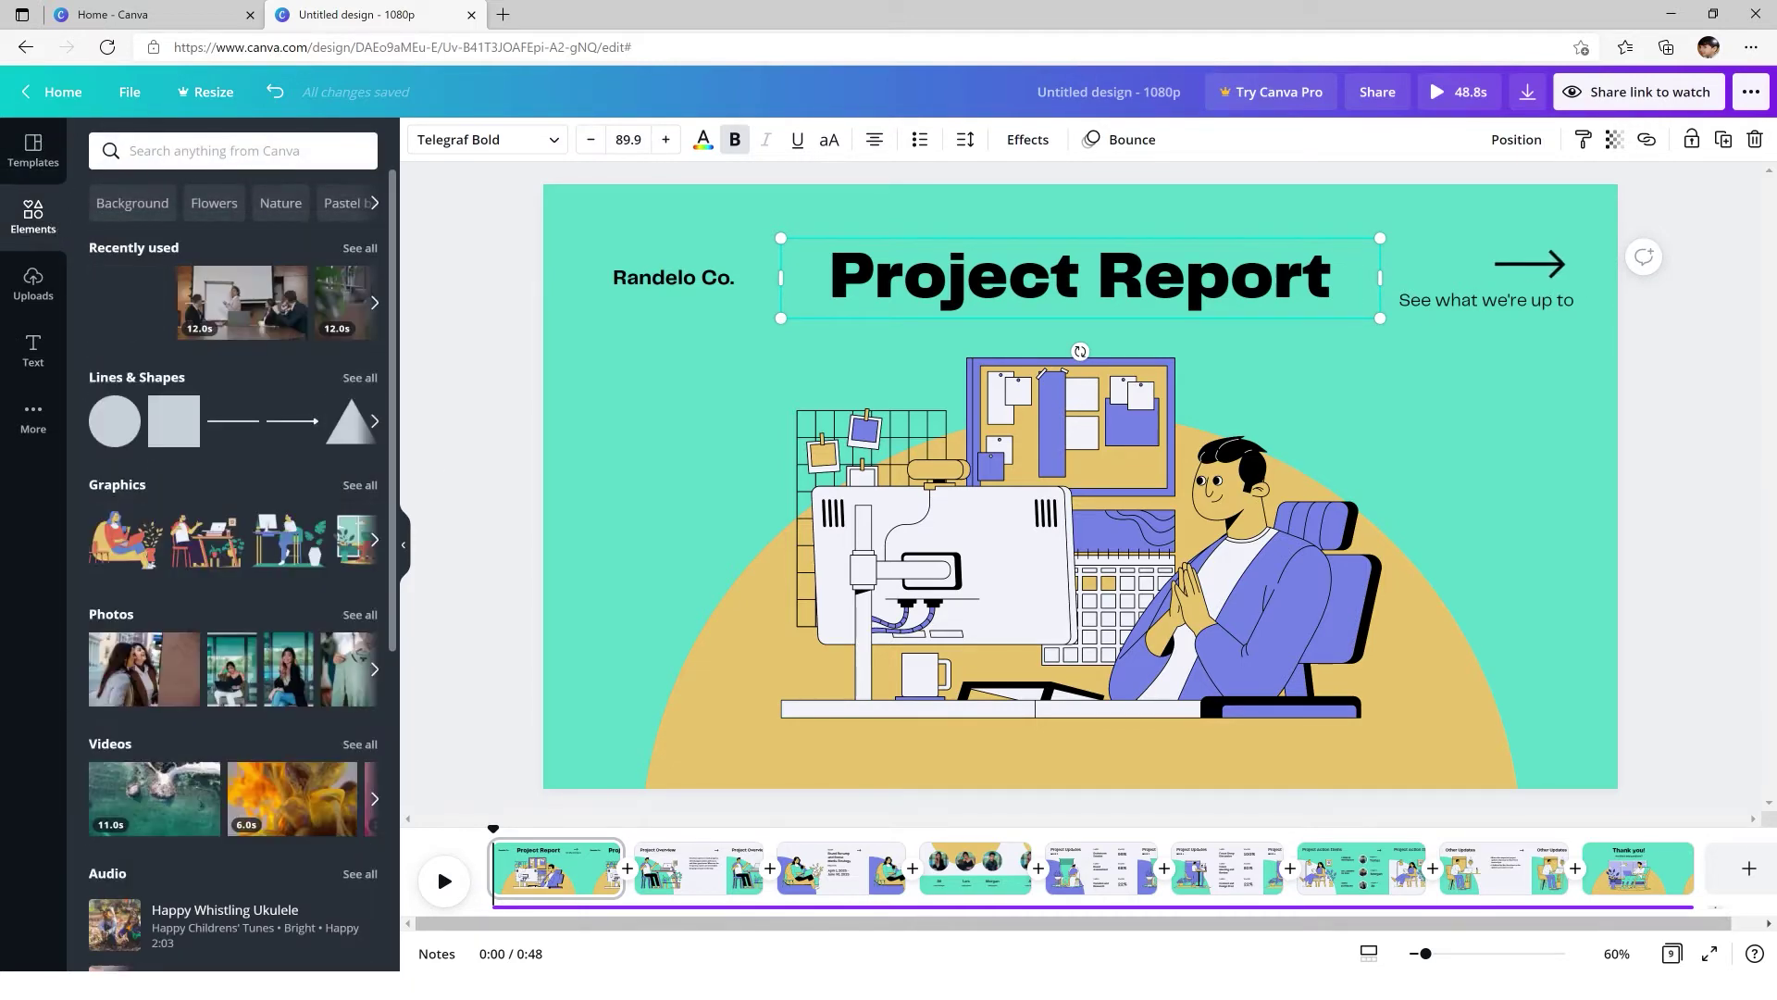
left_click(232, 150)
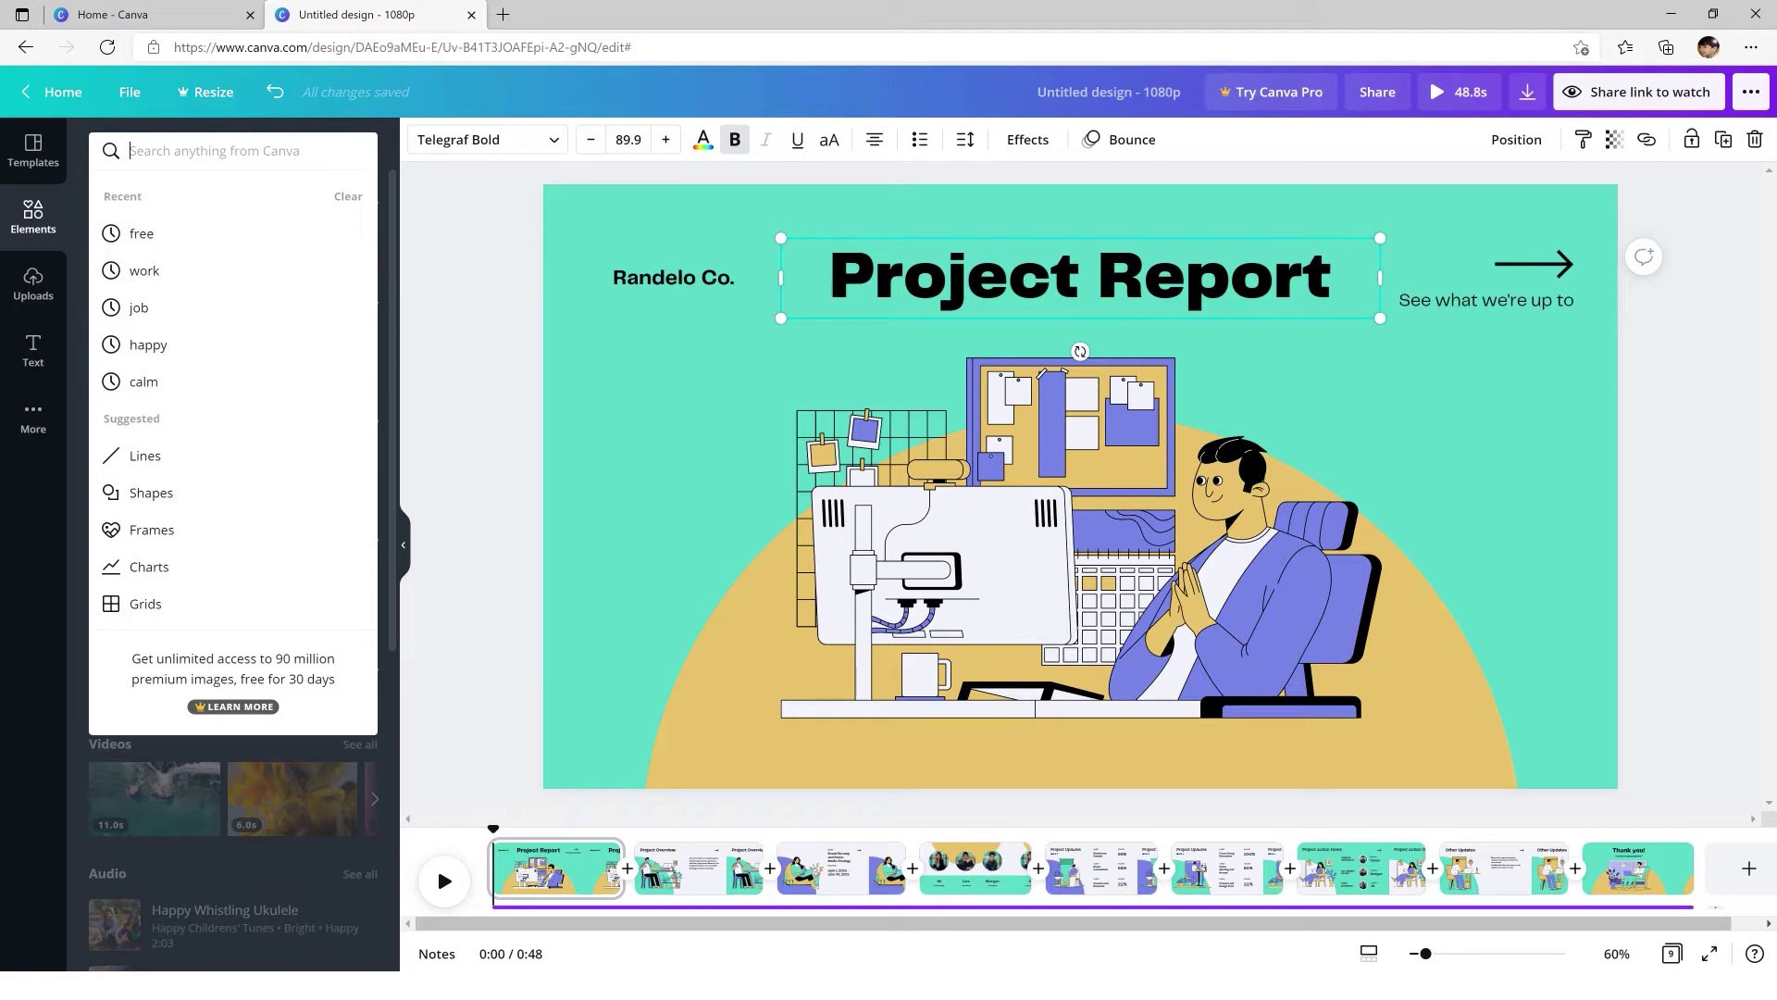
type("work")
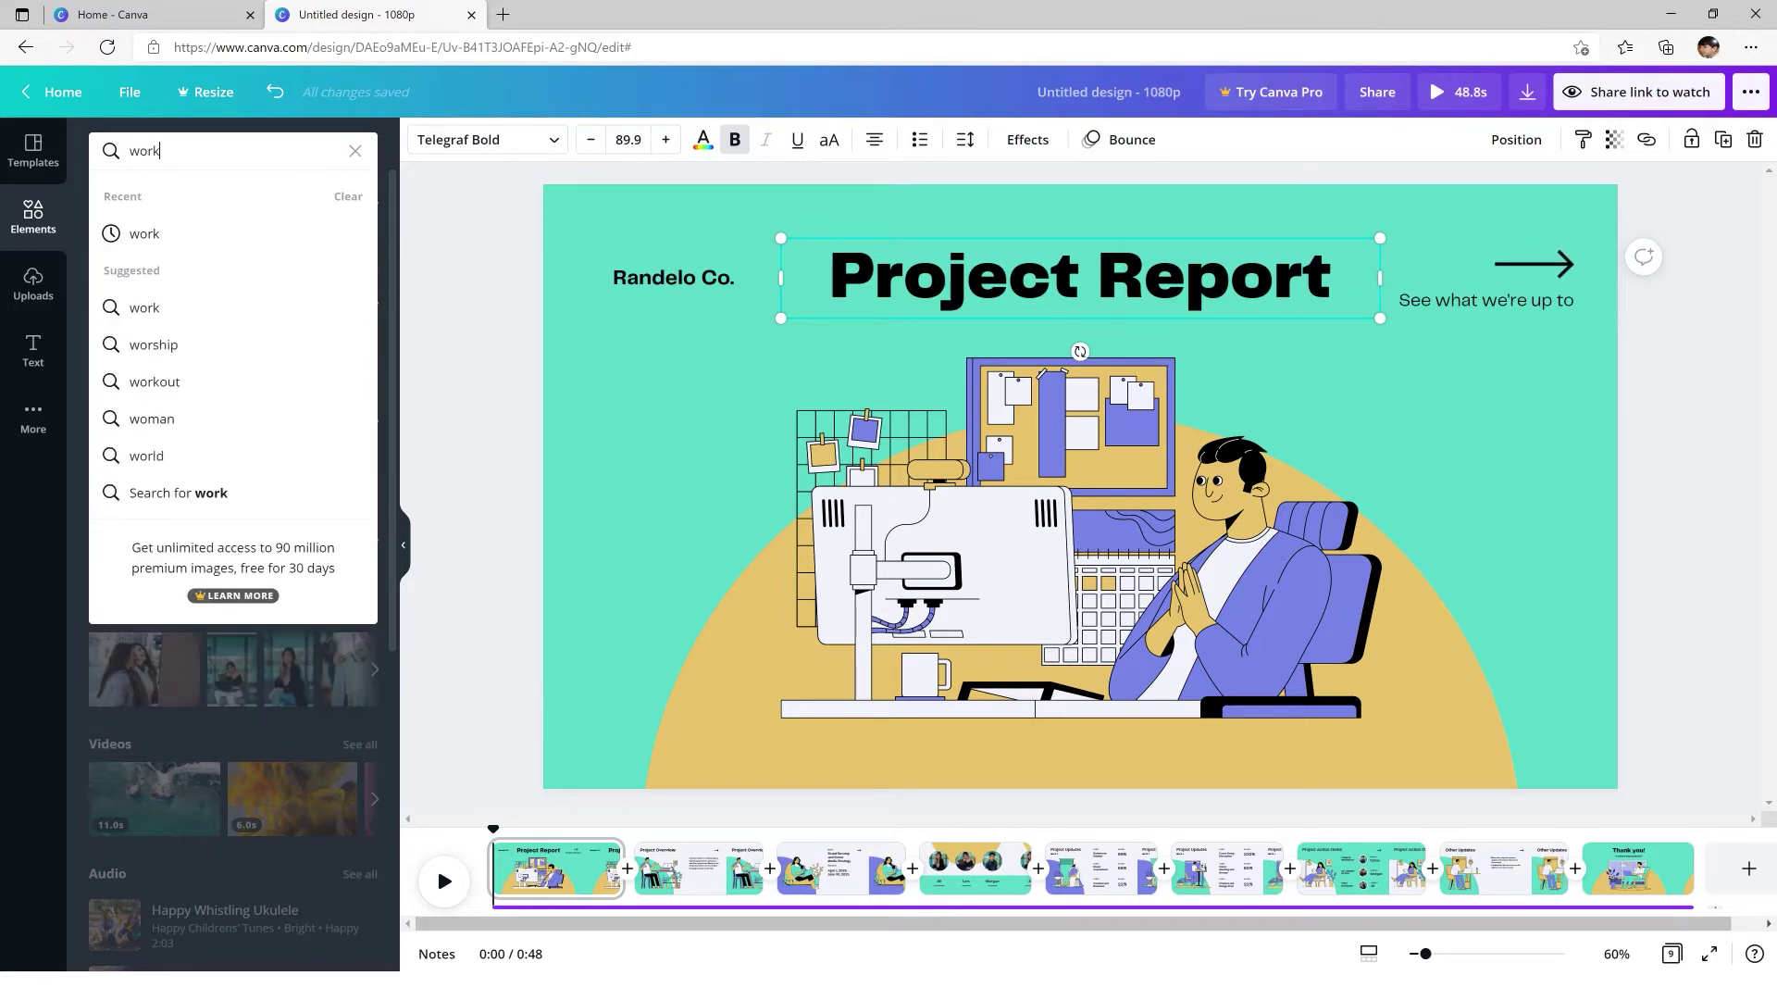
key("Return")
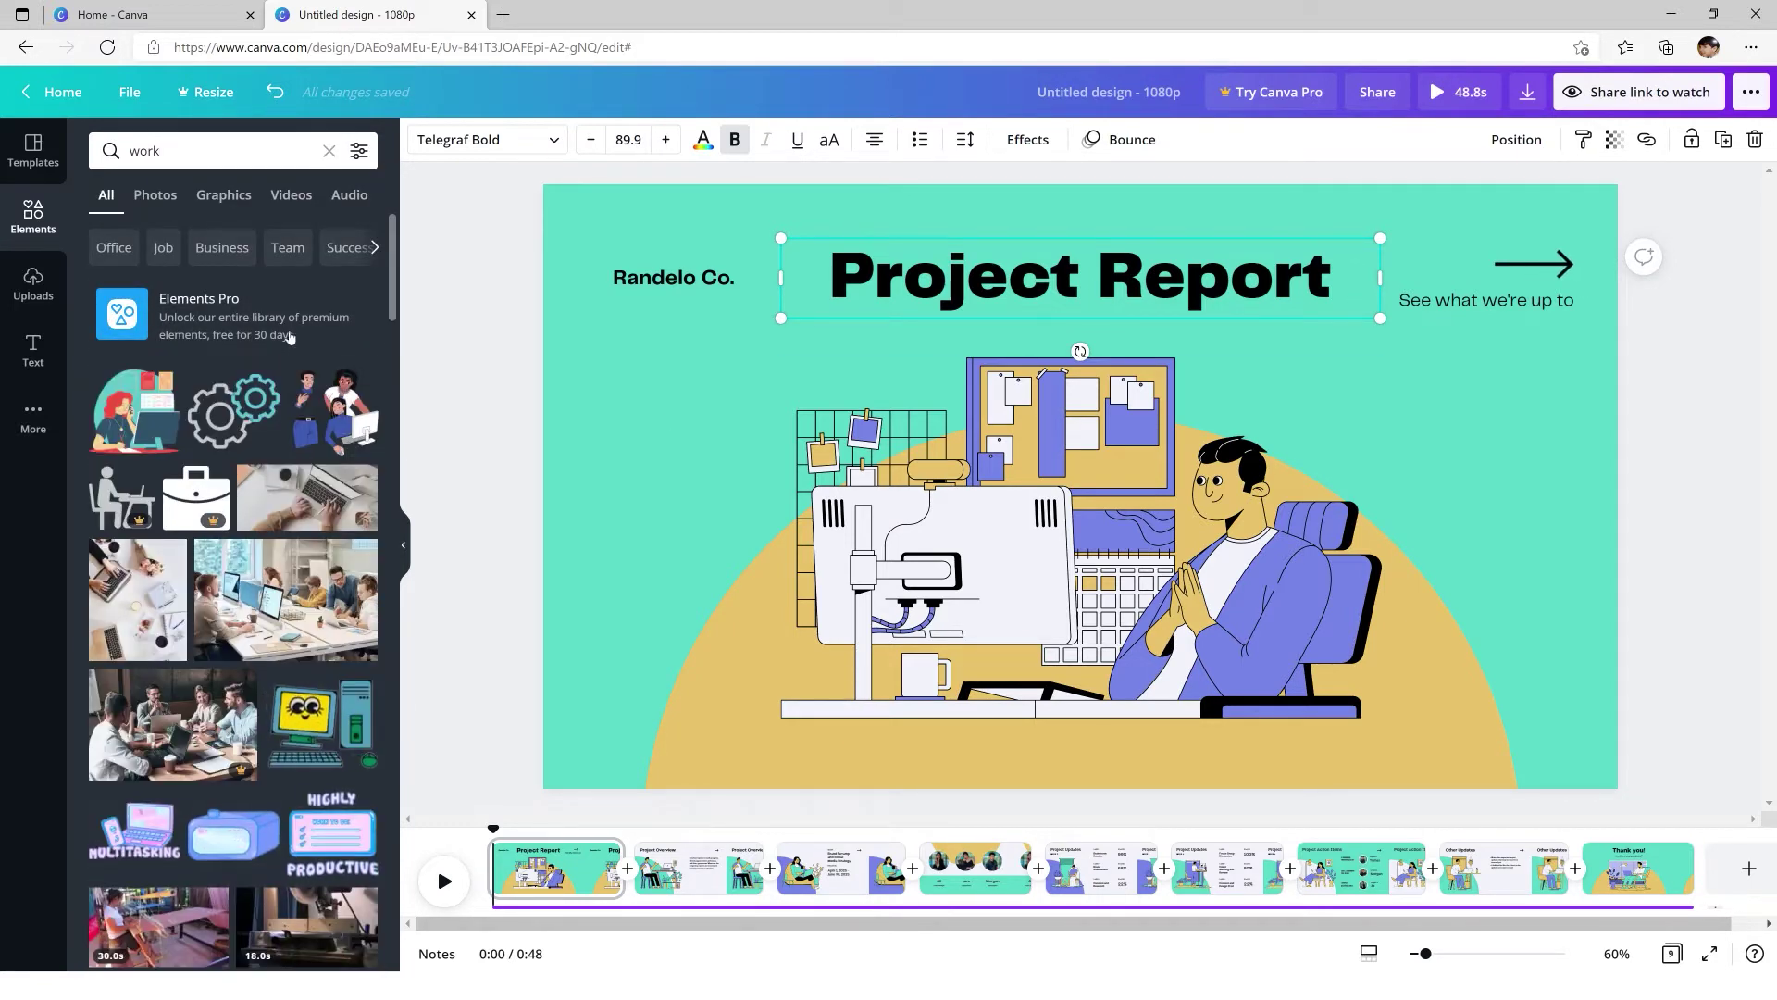
left_click(290, 194)
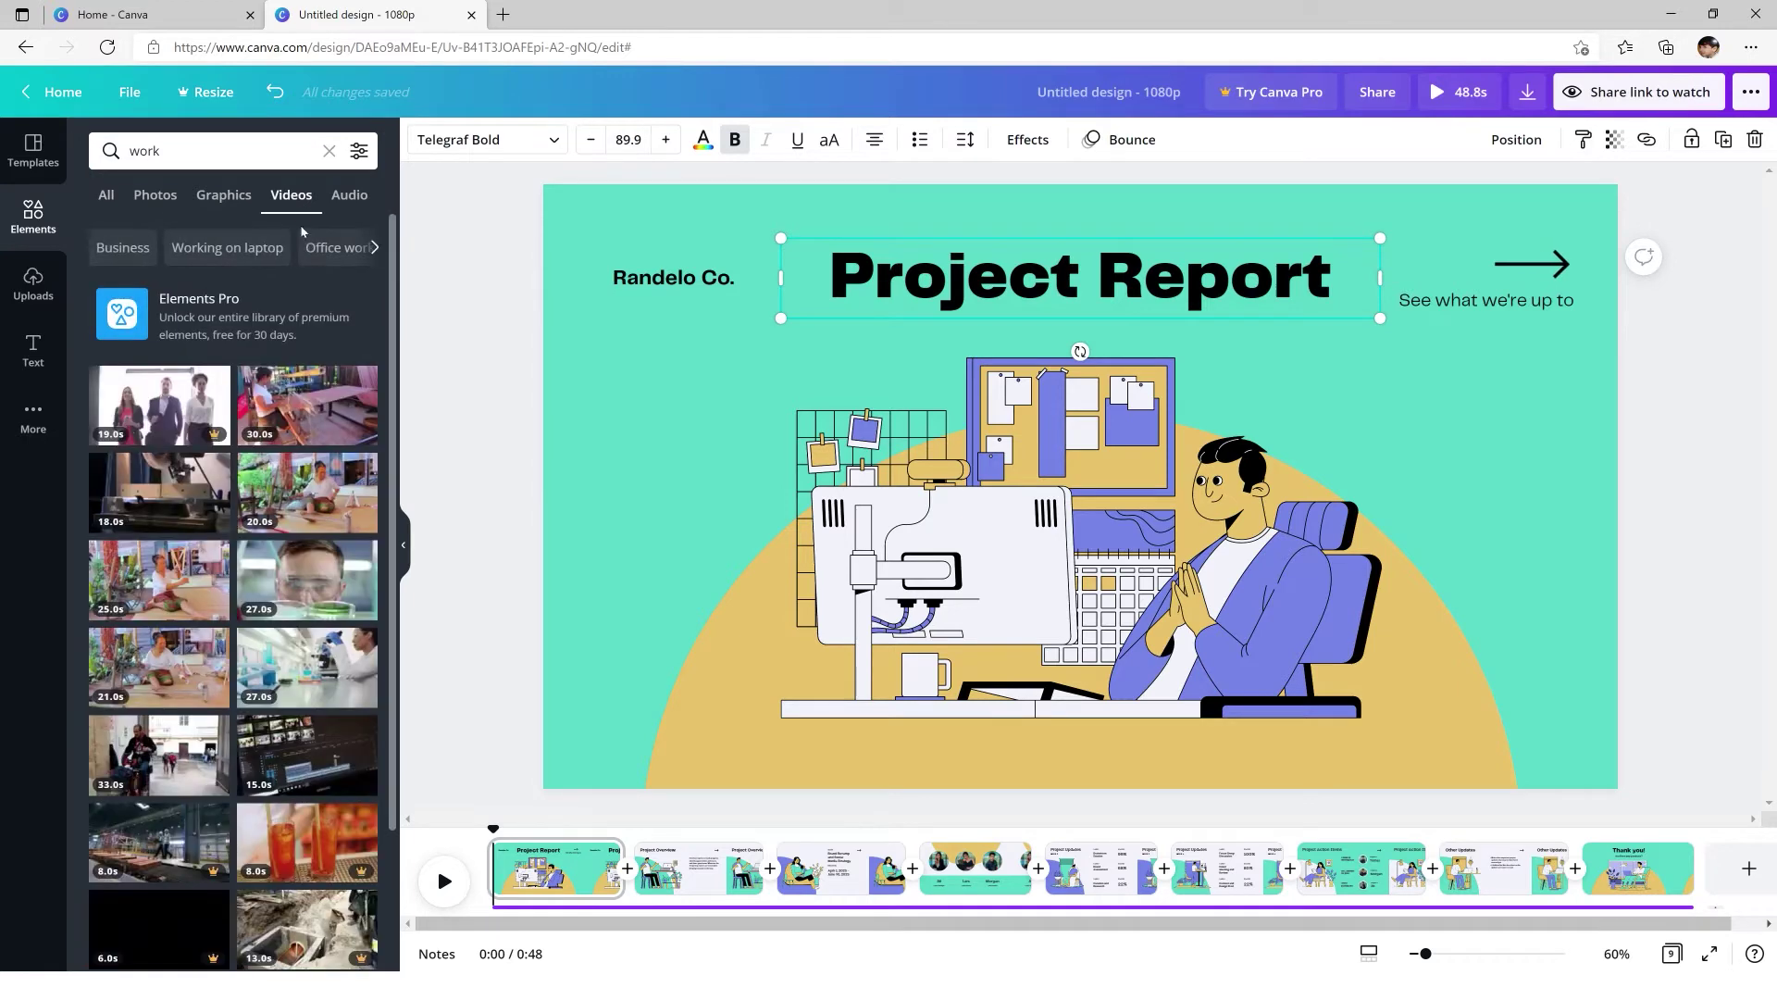
scroll(312, 513, "down", 3)
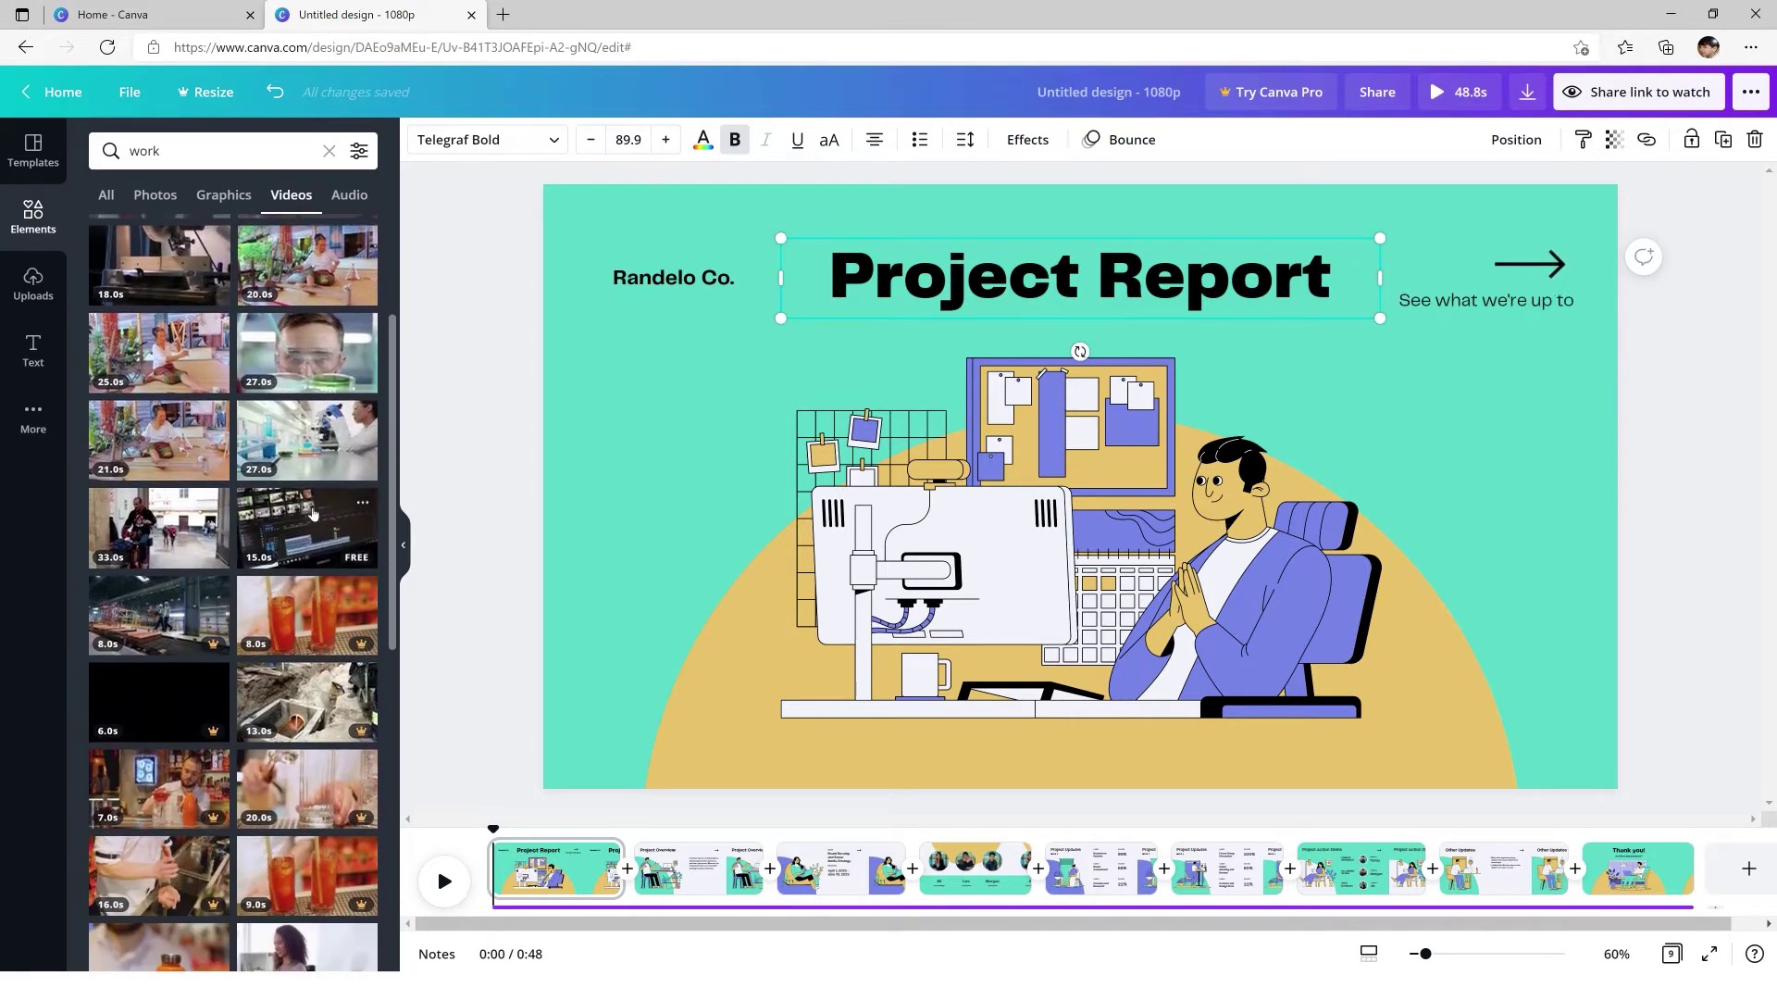
scroll(311, 512, "up", 3)
- Search the elements library for "boss" and limit the results to videos
double_click(148, 151)
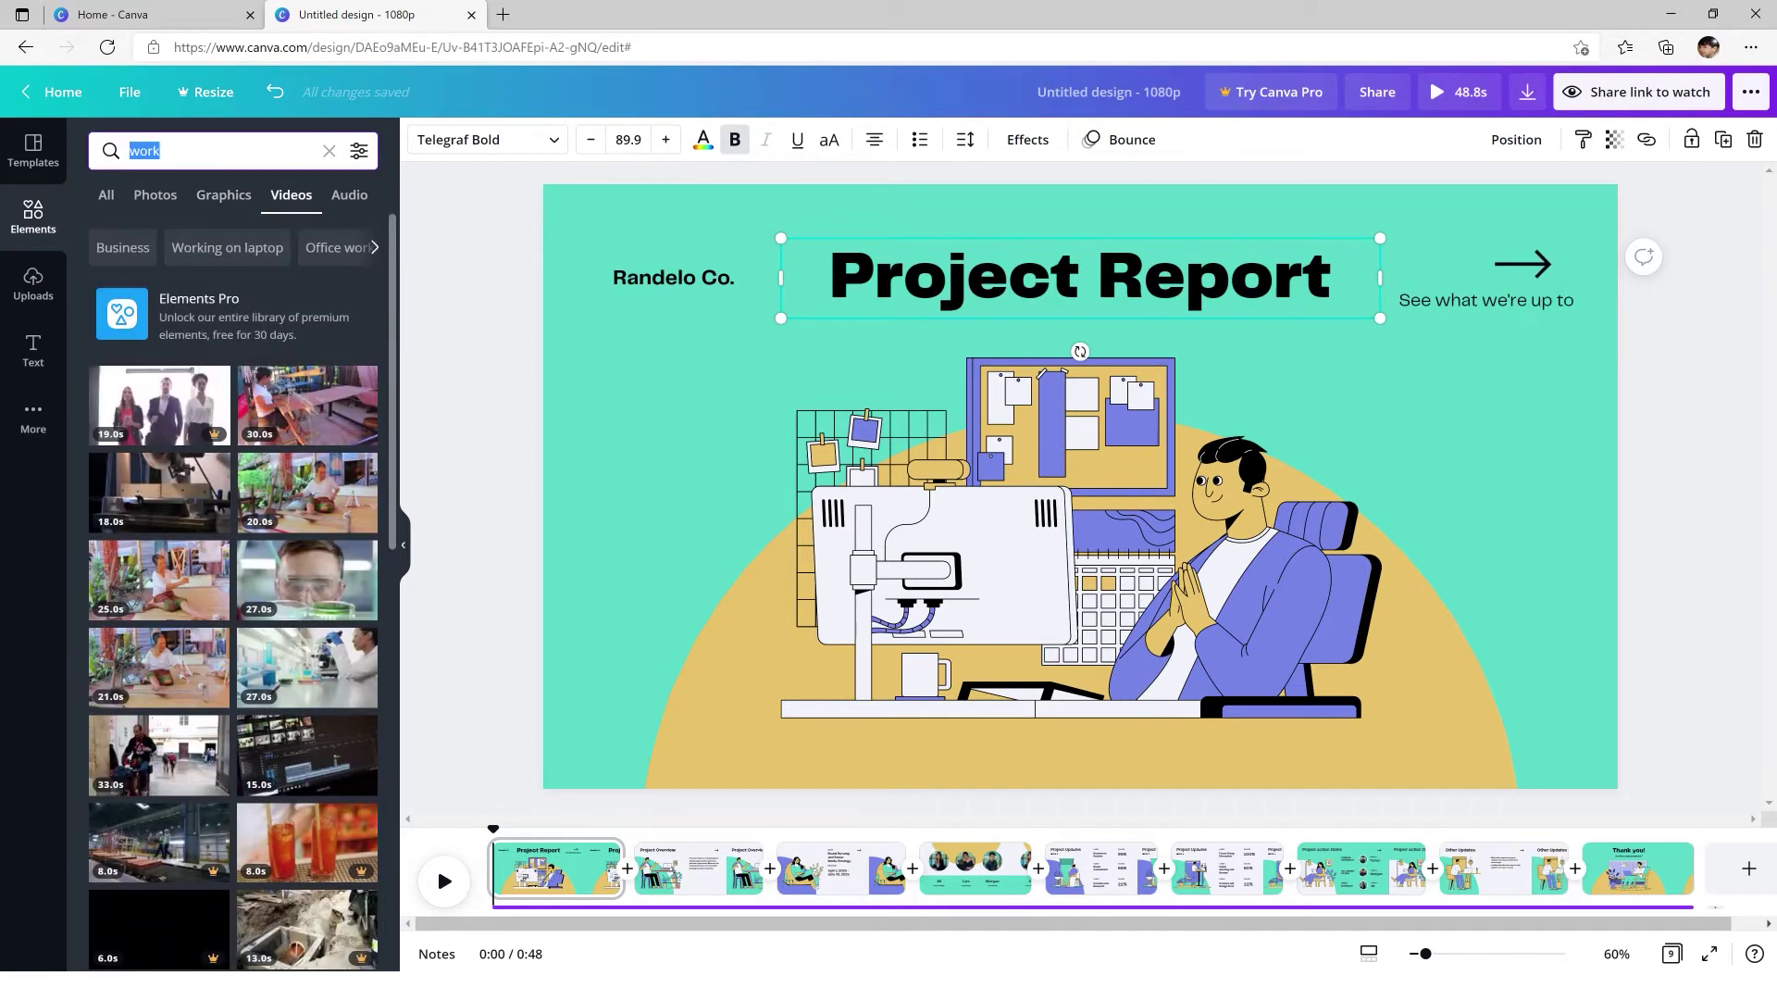
type("boss")
key("Return")
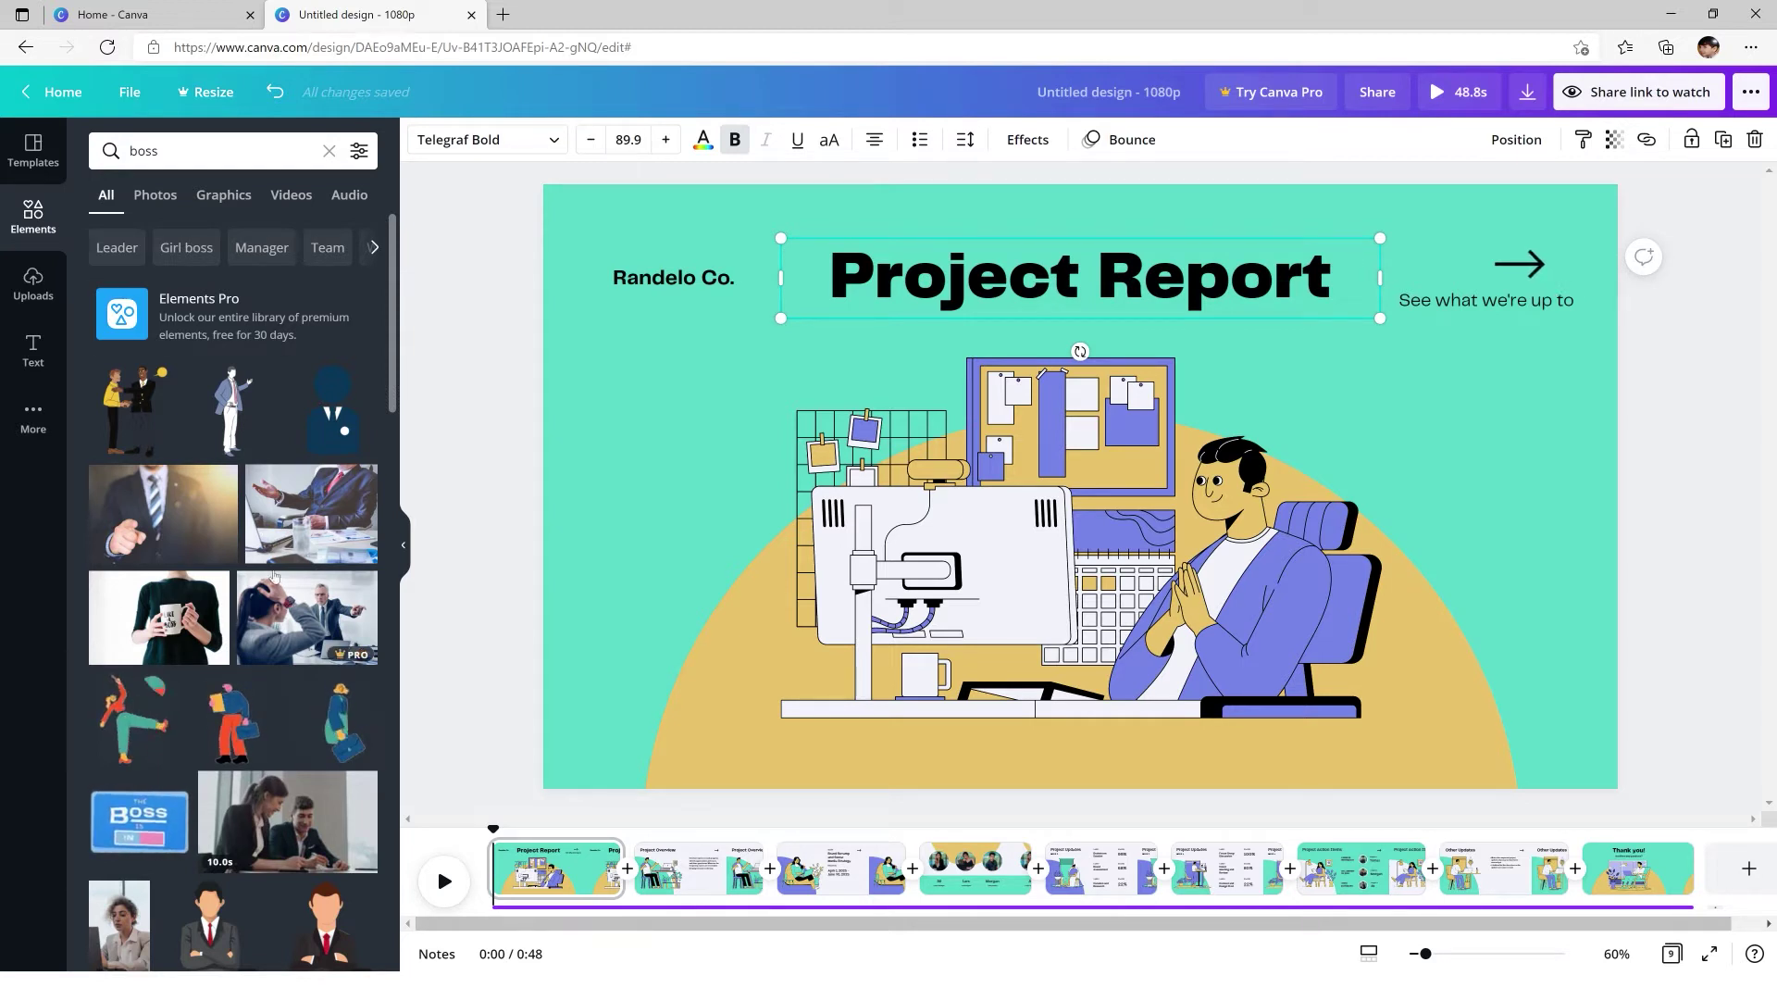
scroll(297, 607, "down", 2)
scroll(333, 629, "up", 2)
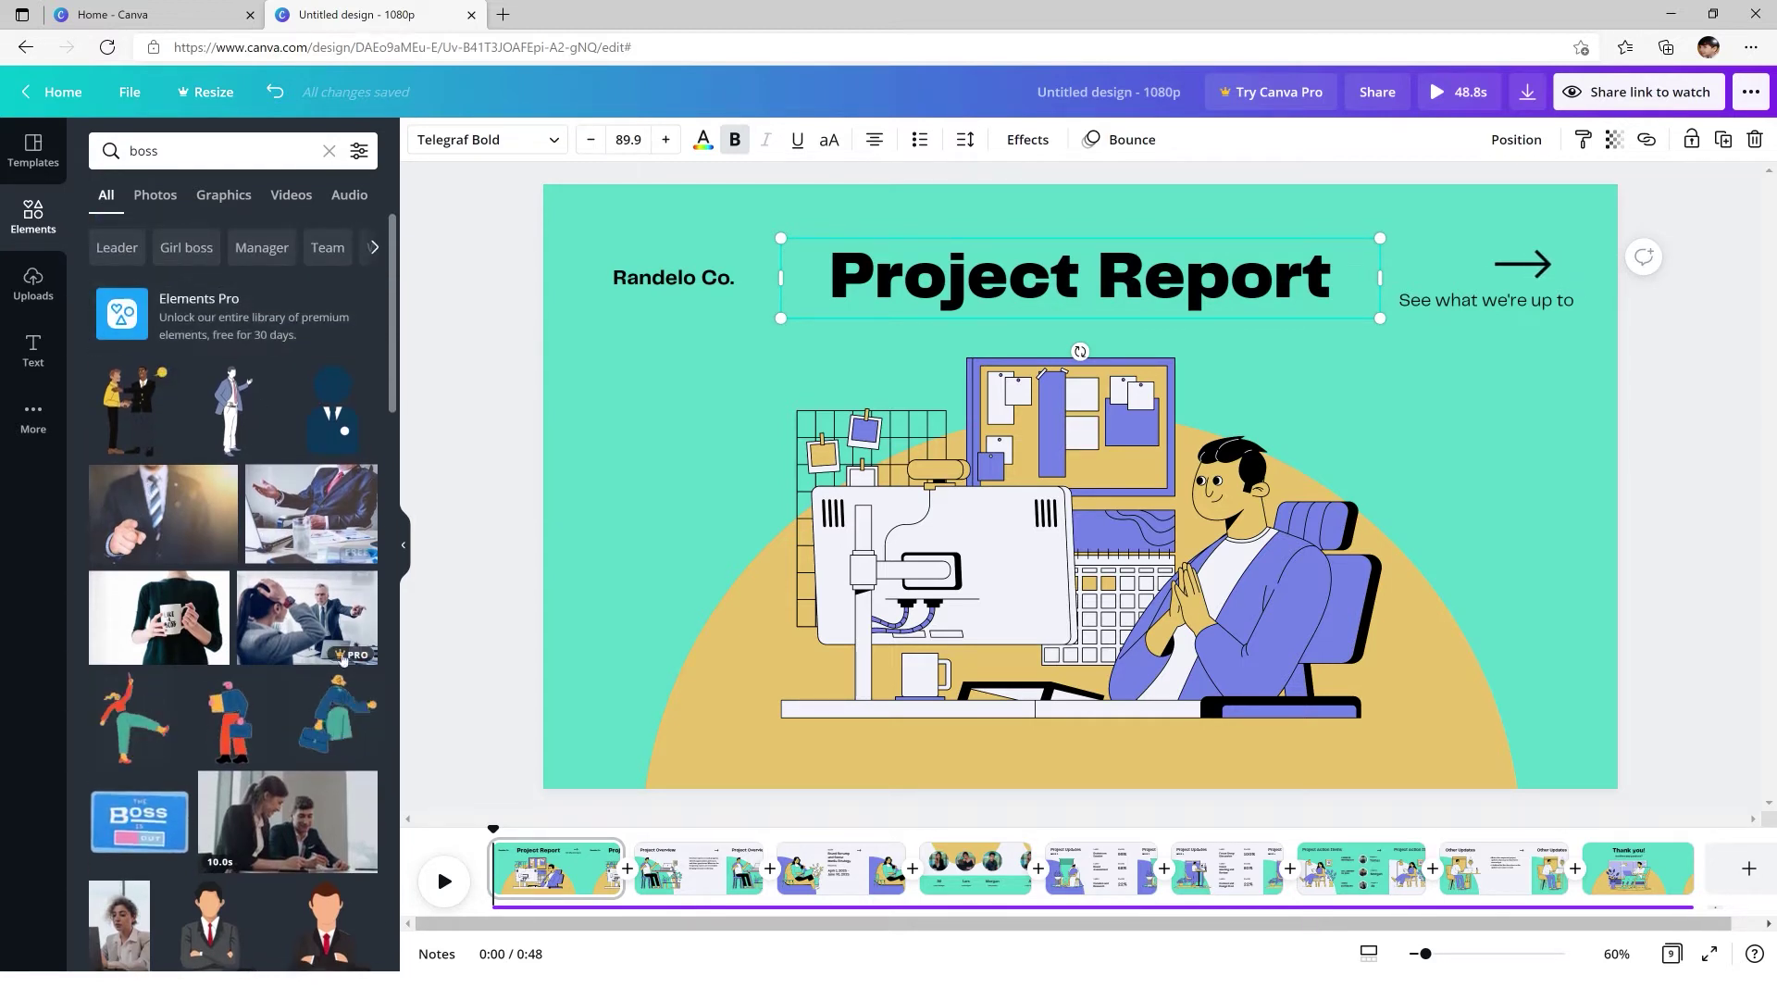
scroll(296, 741, "down", 1)
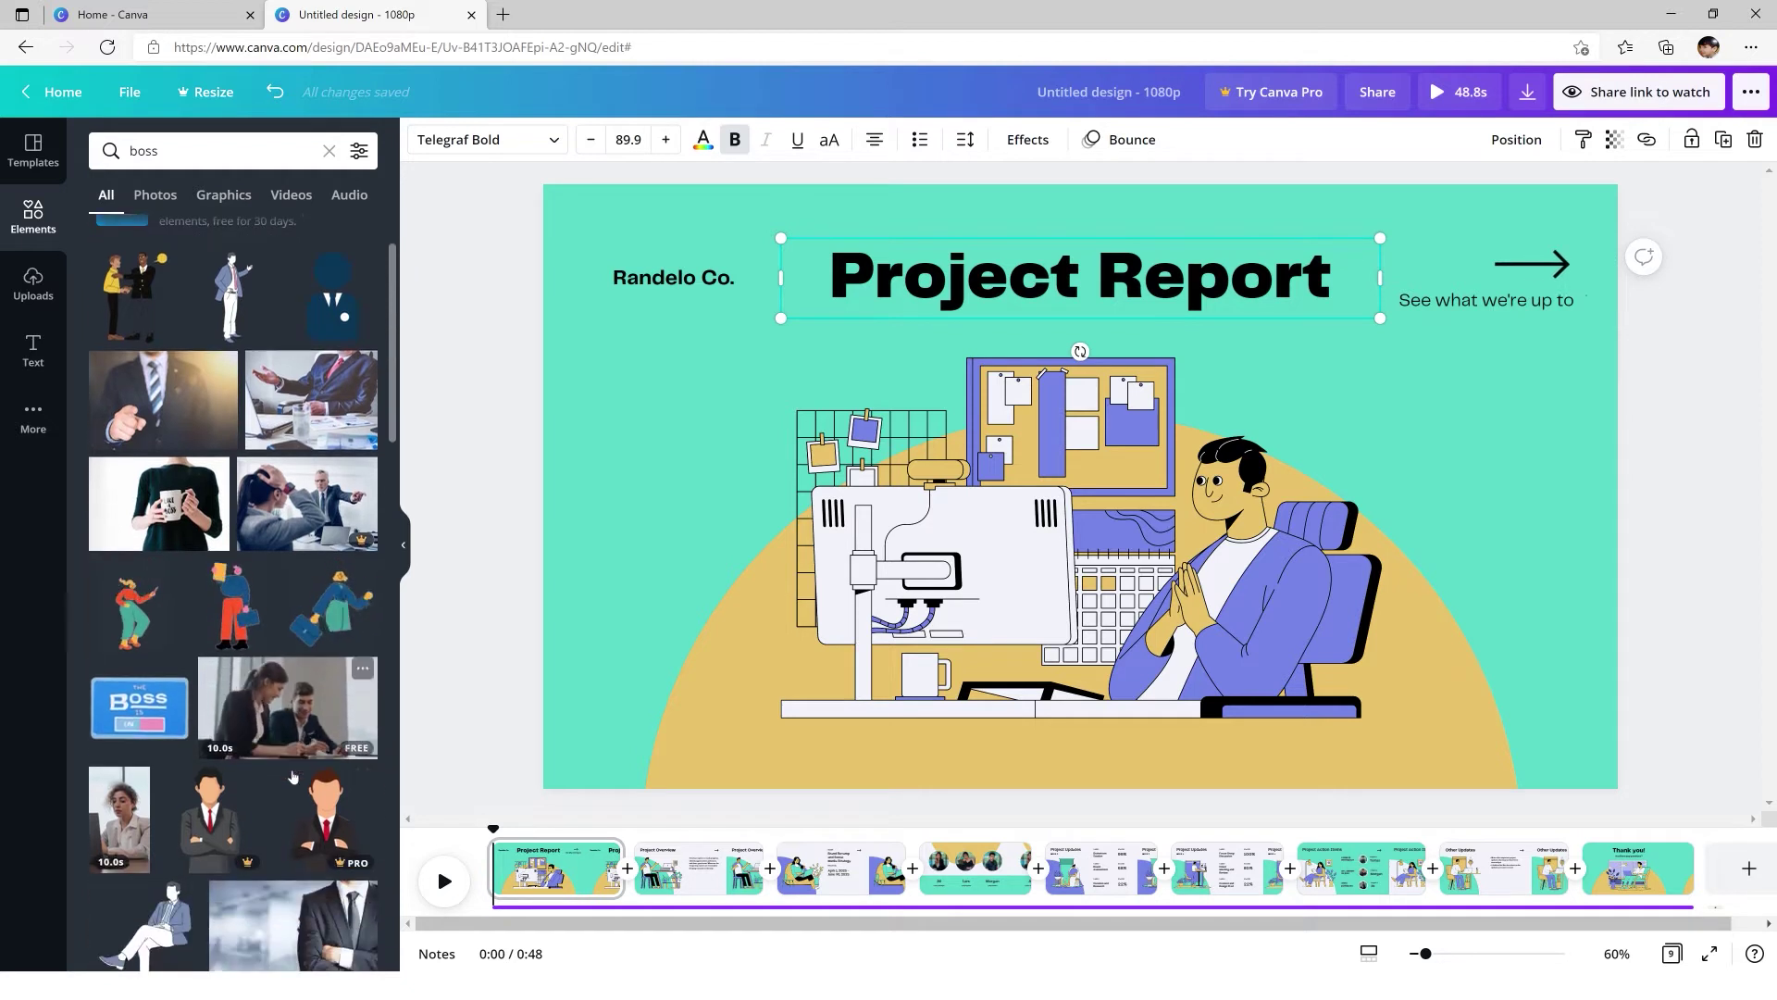
scroll(268, 556, "up", 1)
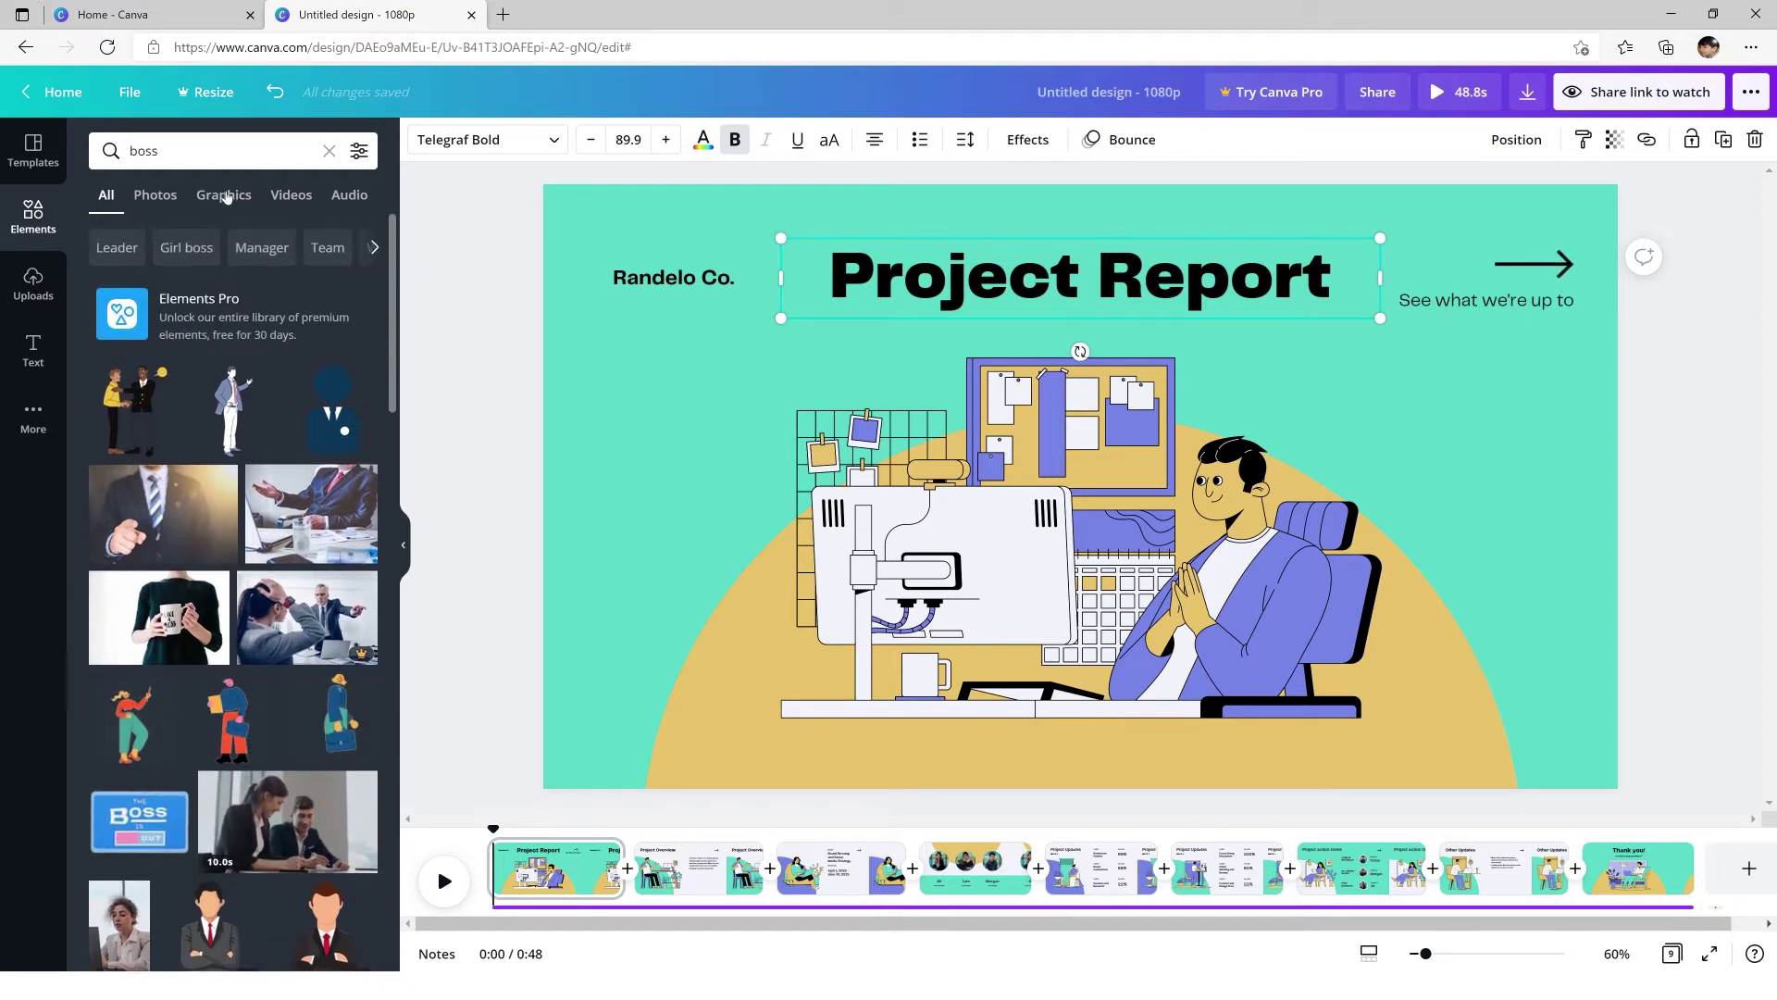
left_click(288, 197)
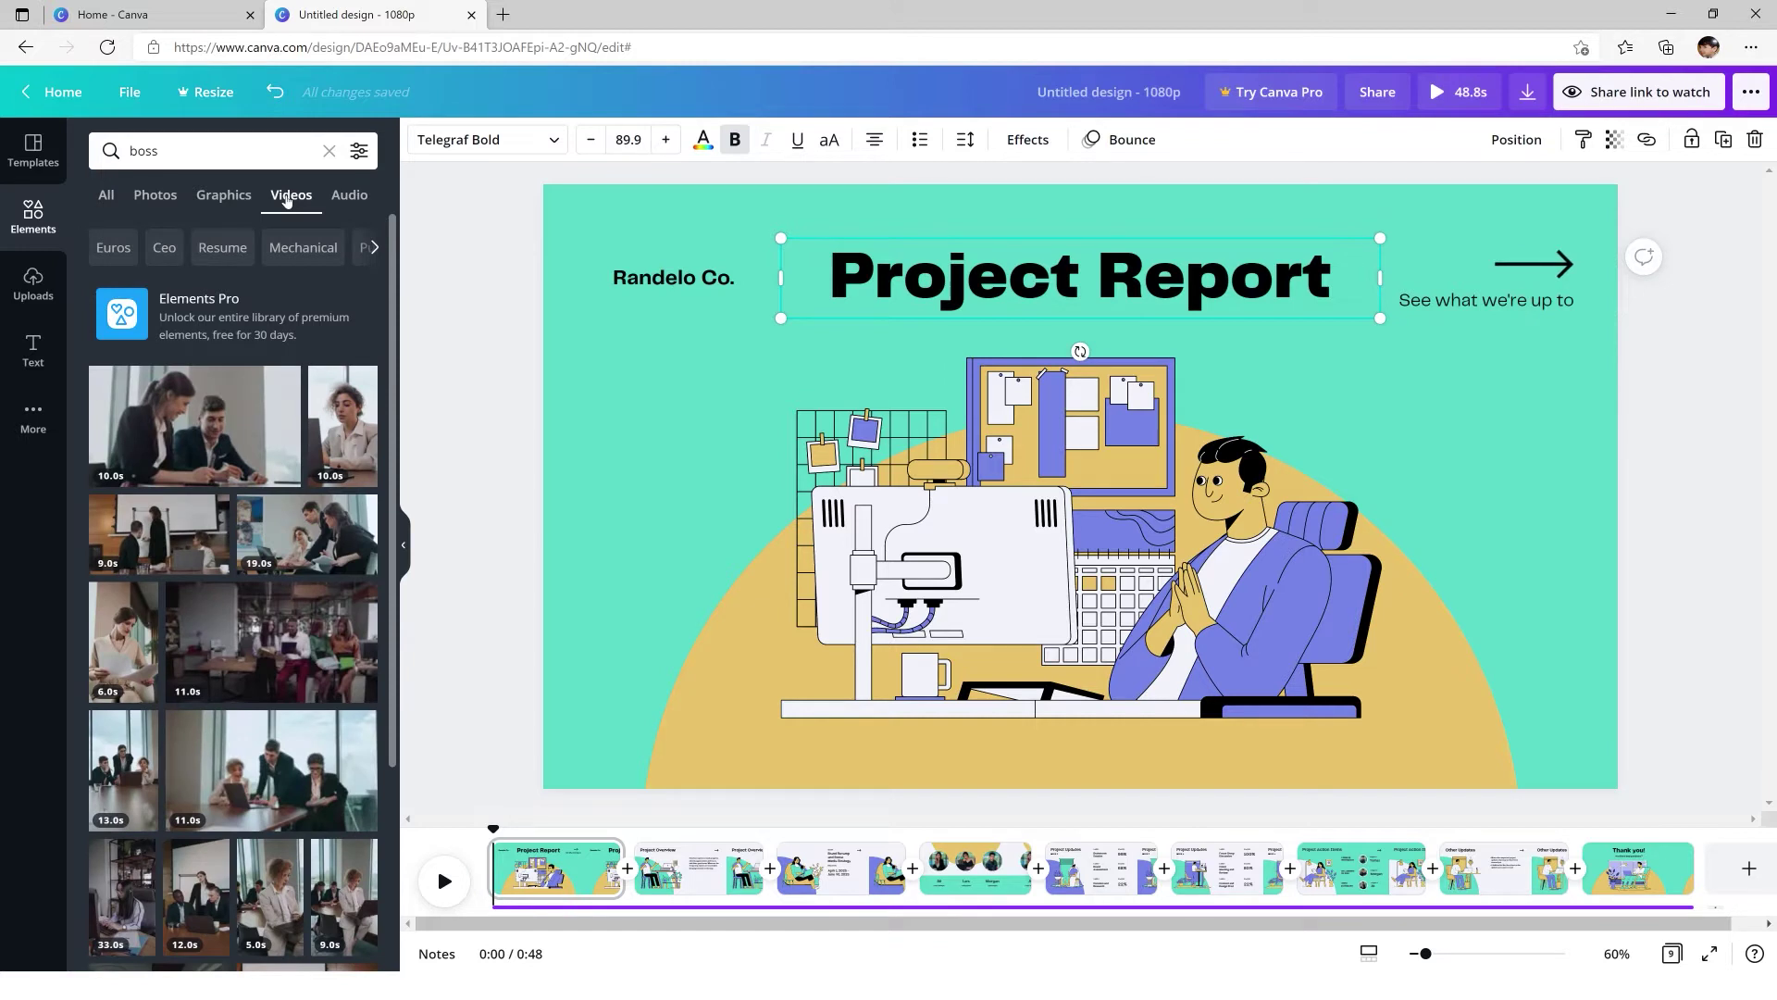
scroll(141, 632, "down", 1)
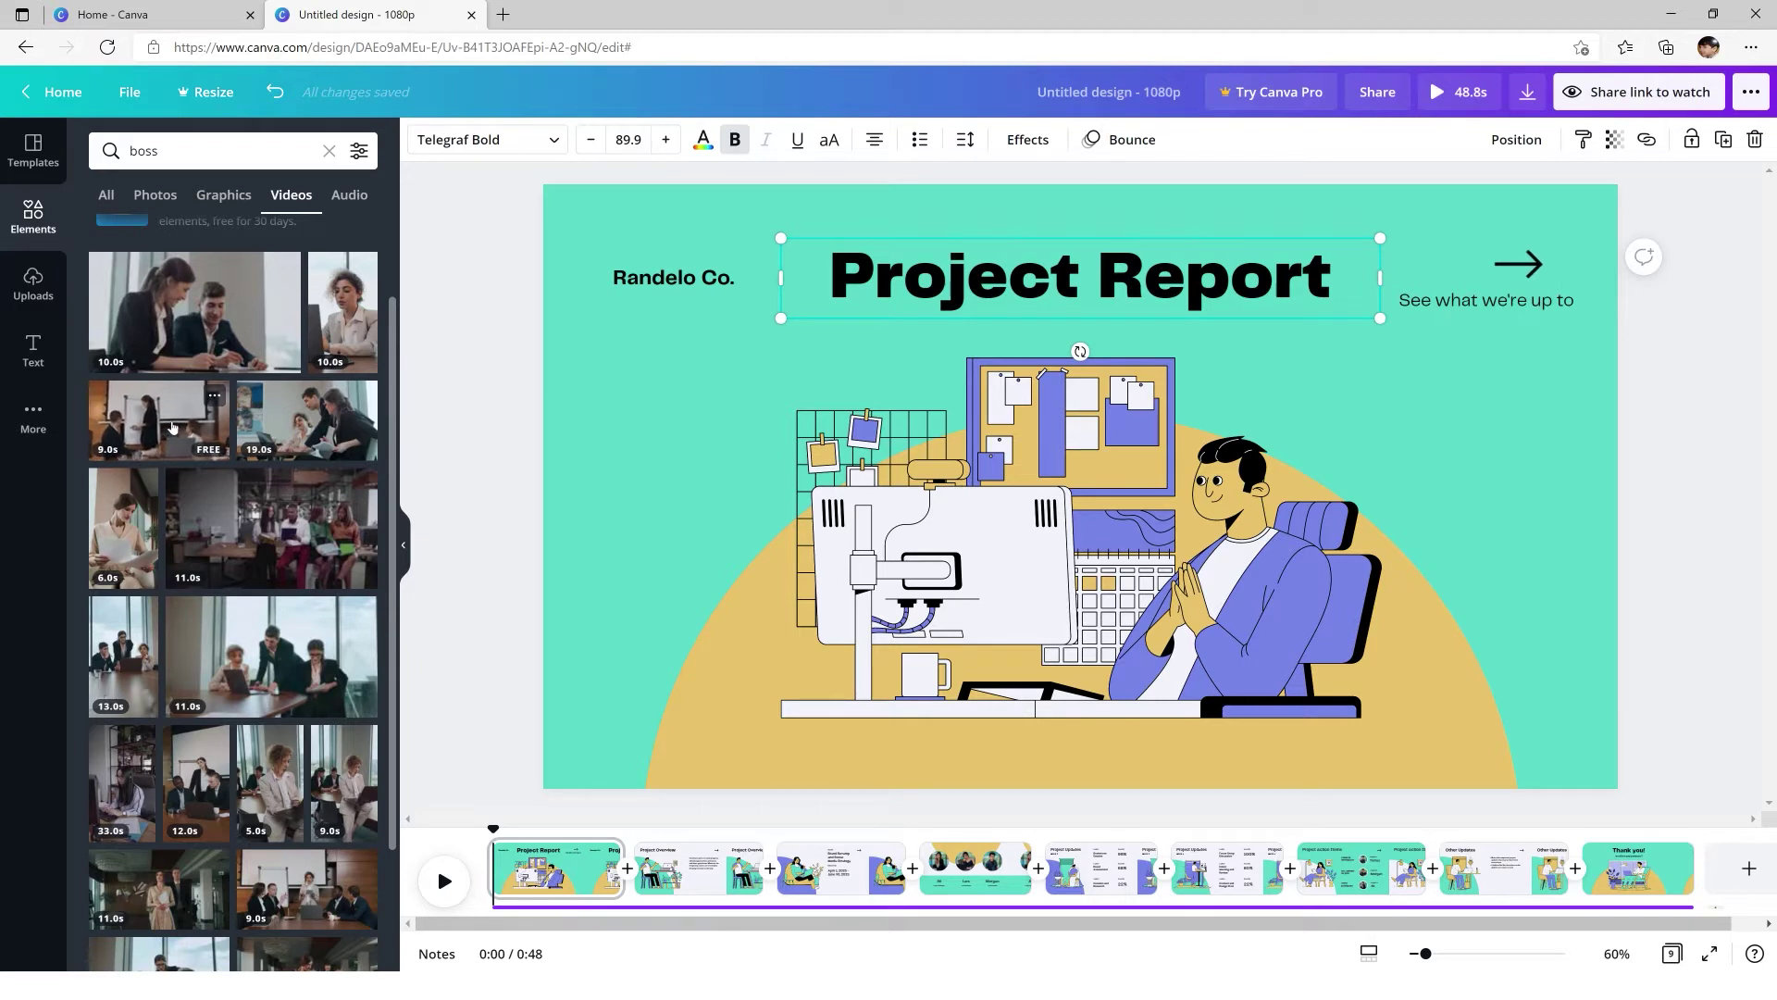
- Add the 9-second whiteboard meeting video as a new page and place it right after the Project Report page
left_click_drag(145, 408, 528, 498)
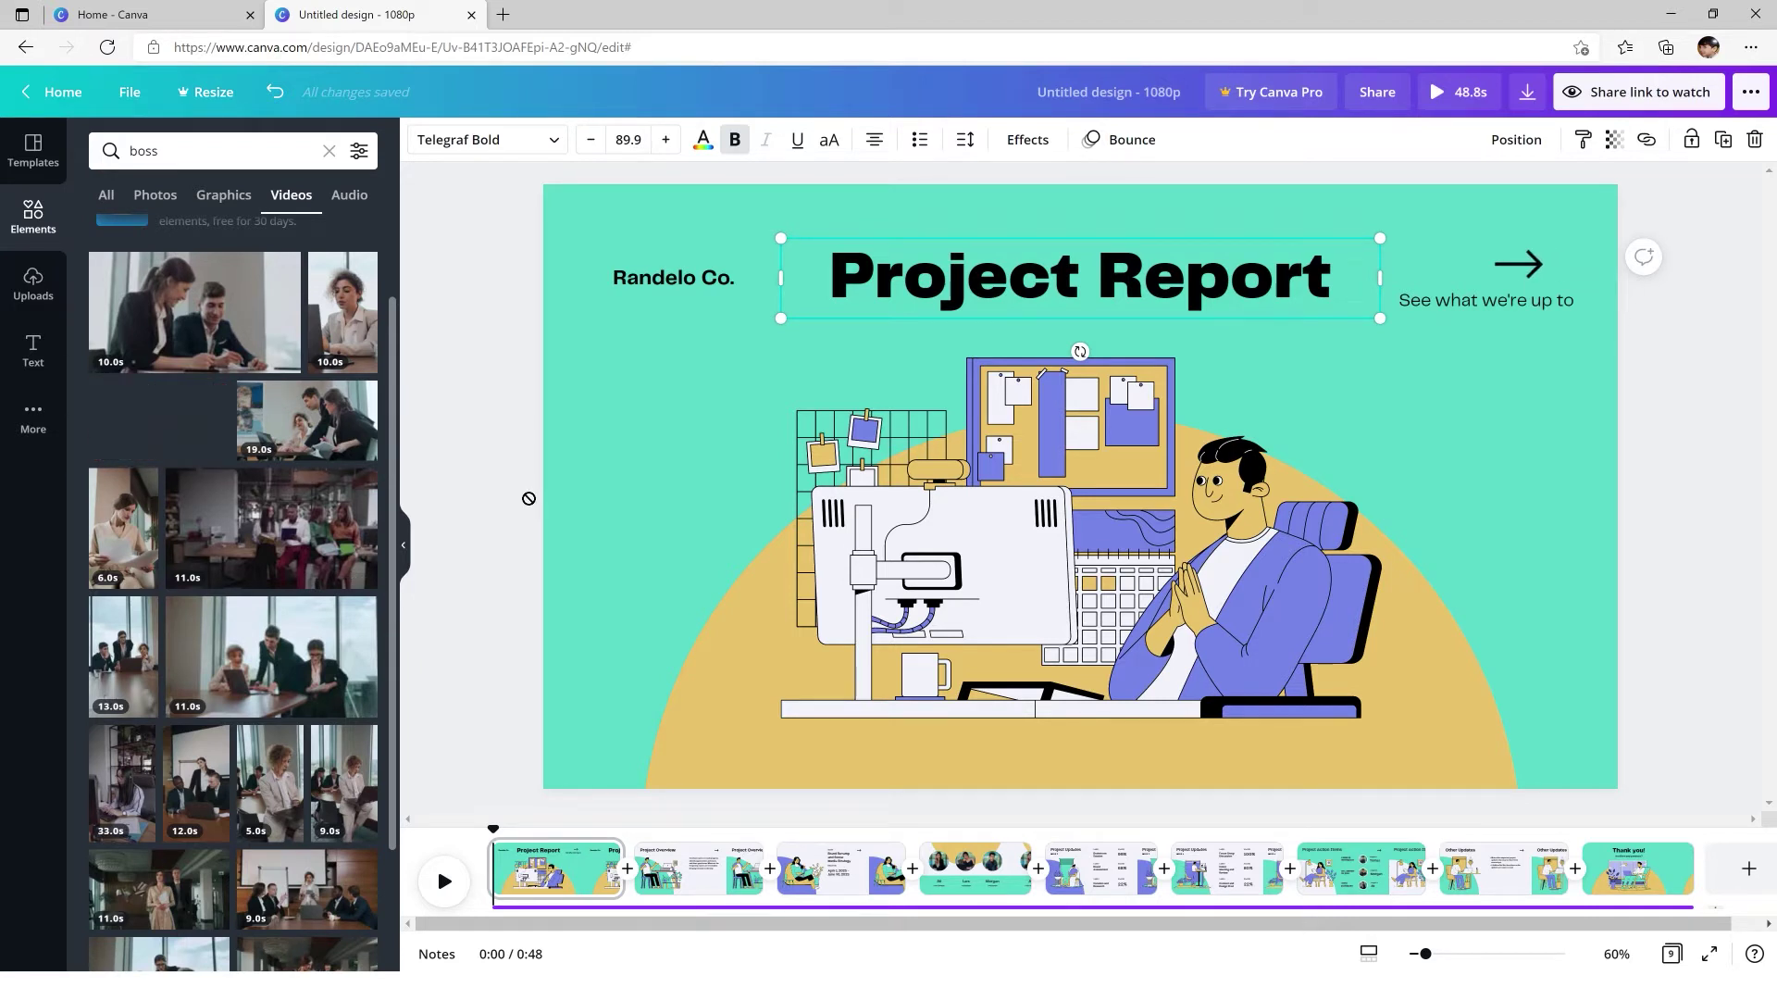
left_click_drag(1733, 816, 1748, 877)
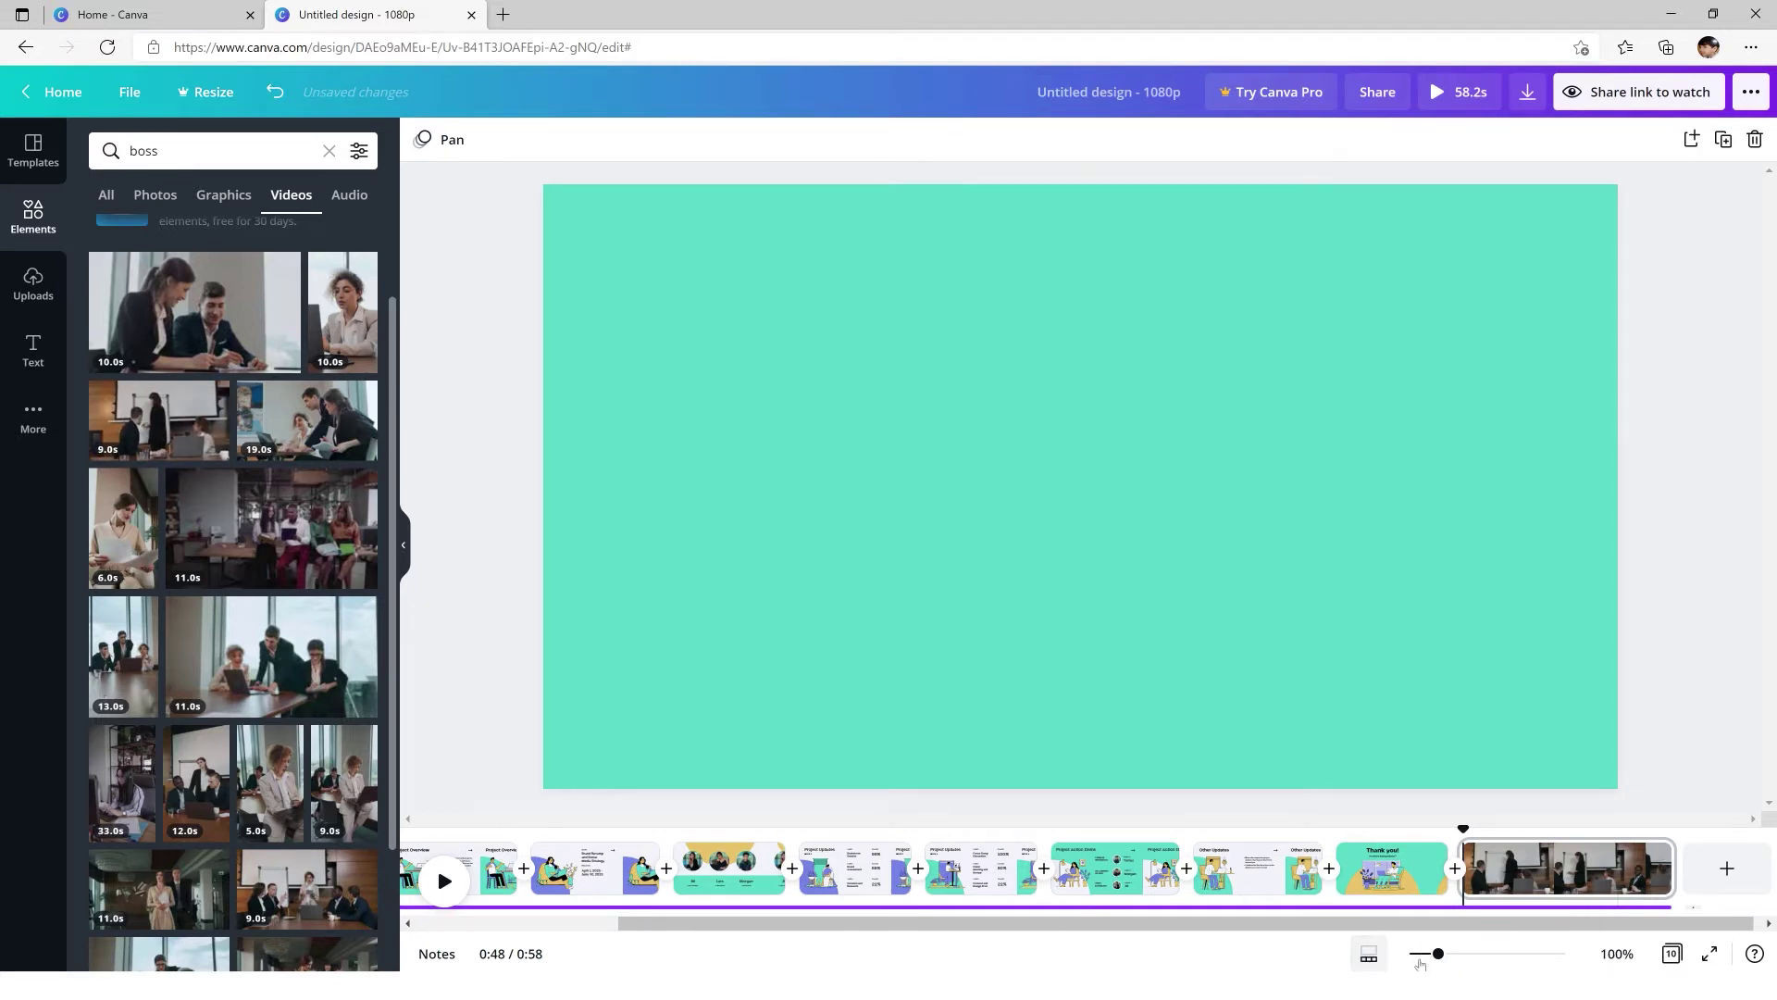
left_click_drag(1438, 959, 1431, 958)
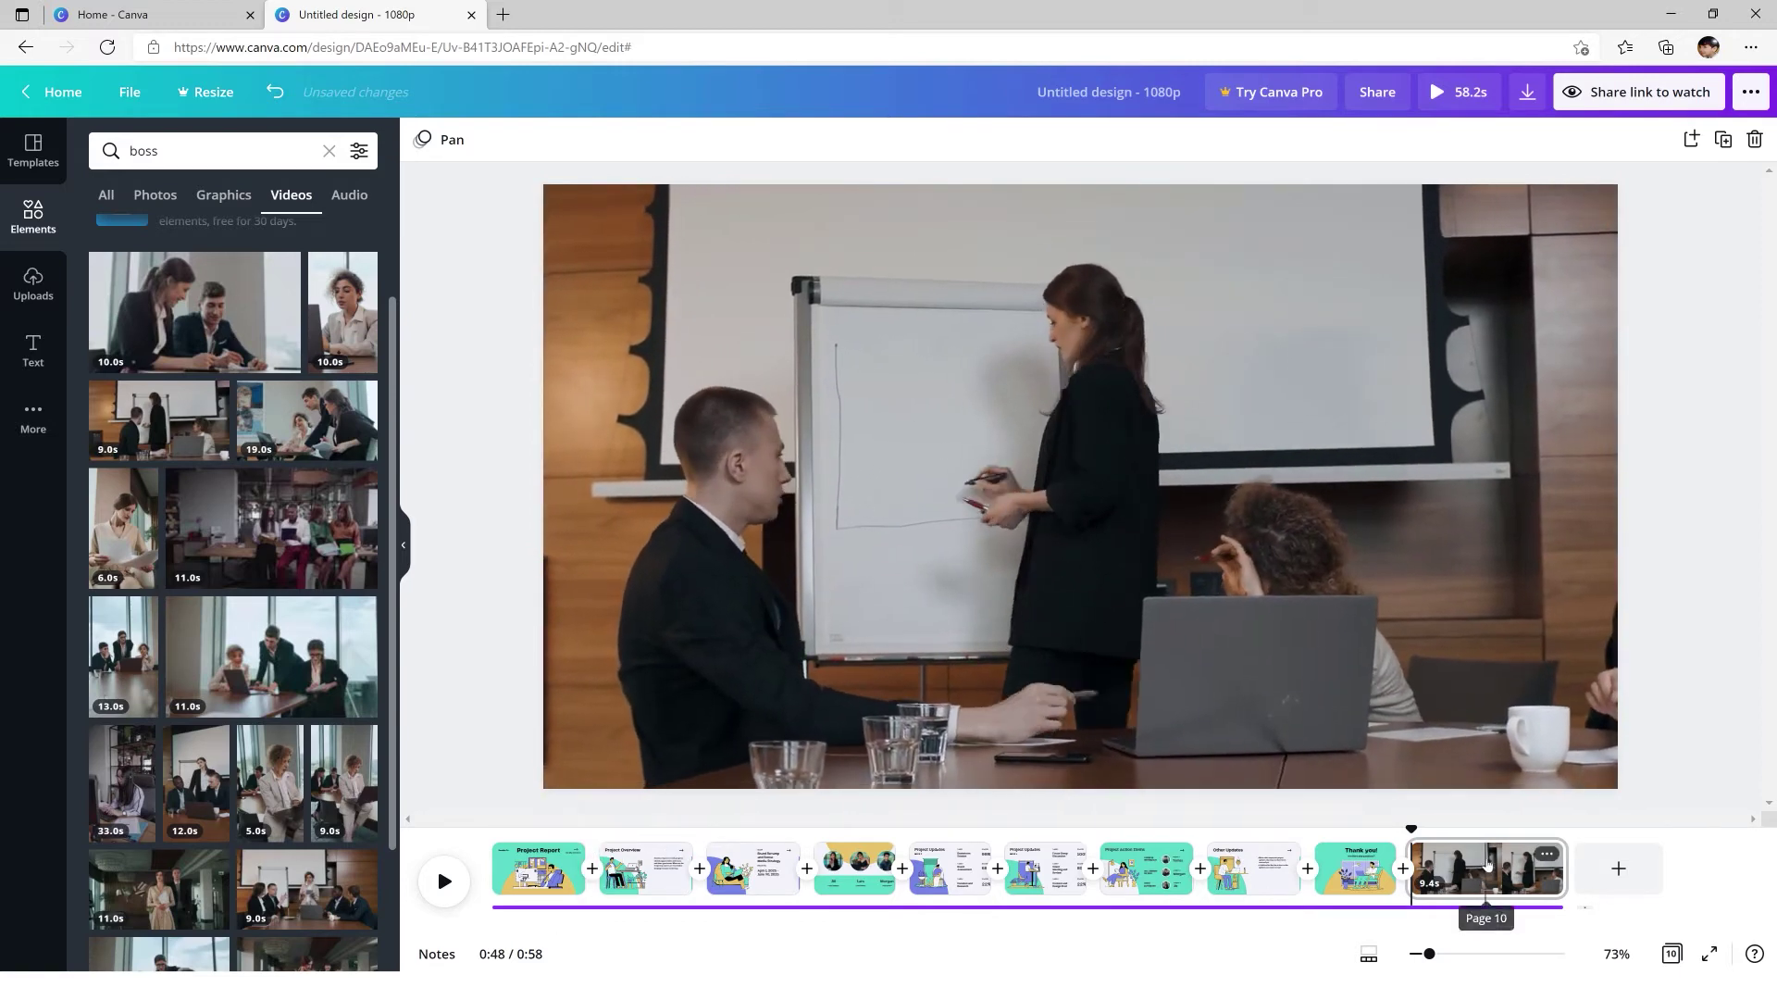
left_click_drag(1482, 874, 659, 865)
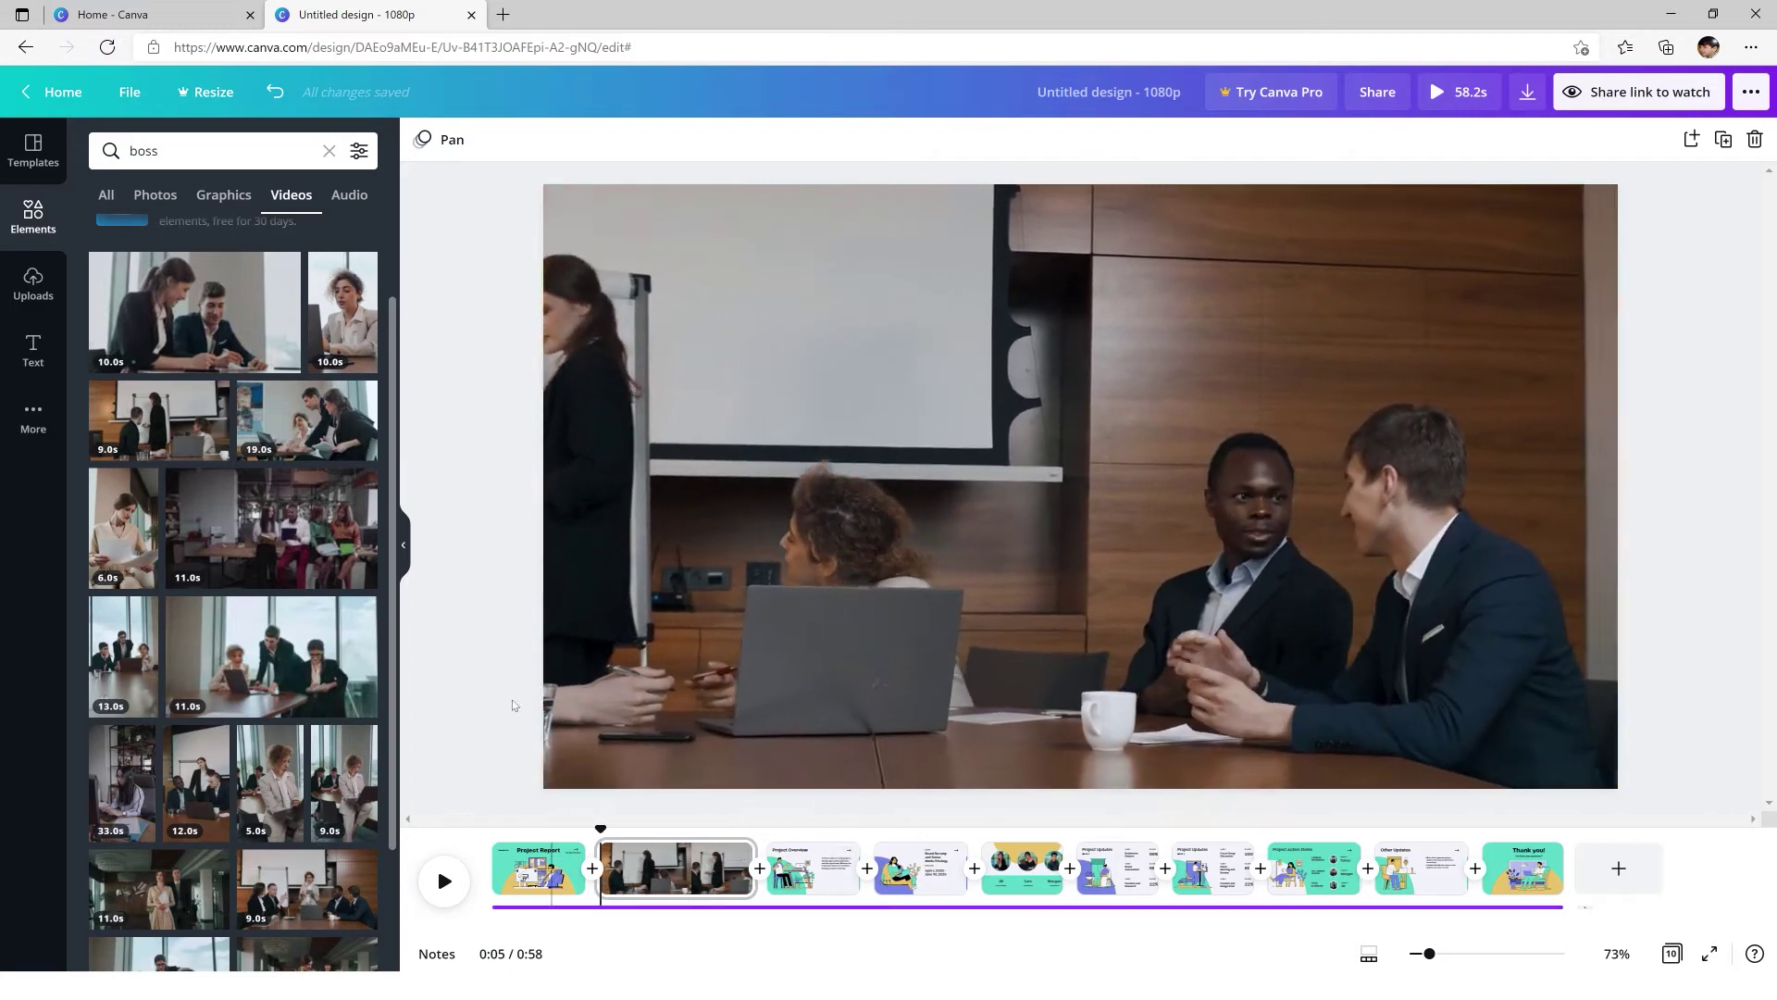
- Select the Project Overview page and search the elements library for "report"
left_click(807, 865)
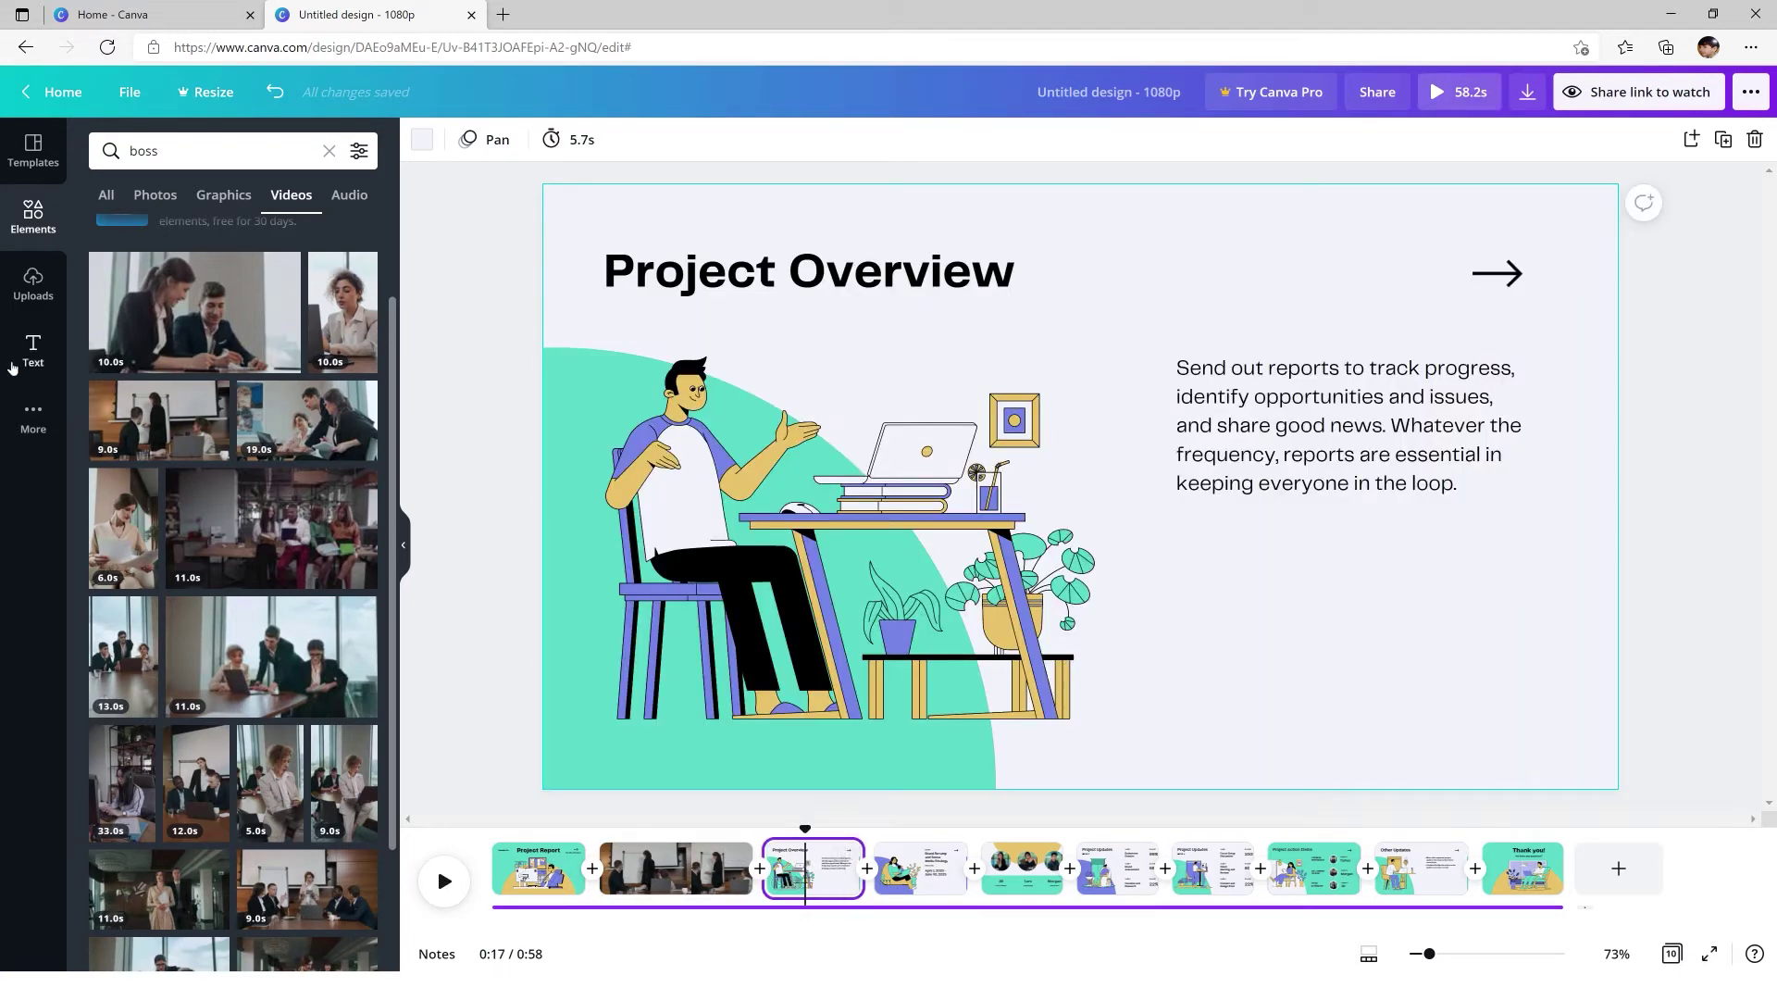
double_click(143, 151)
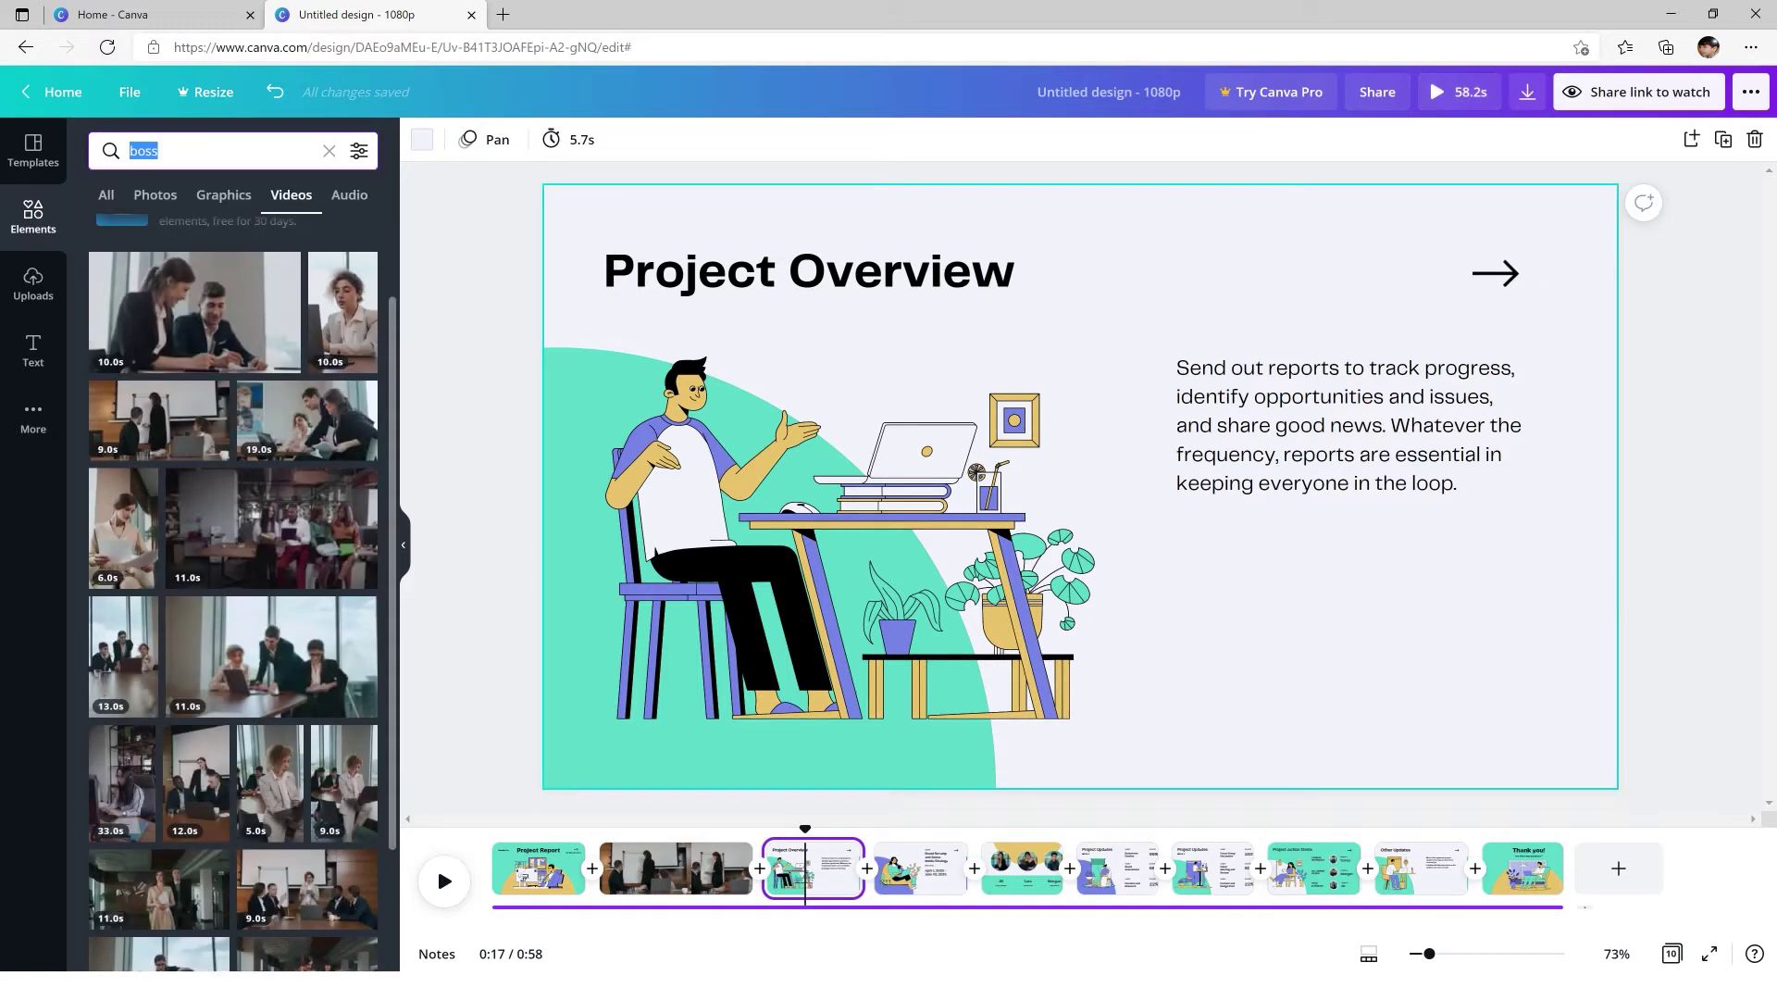
type("repor")
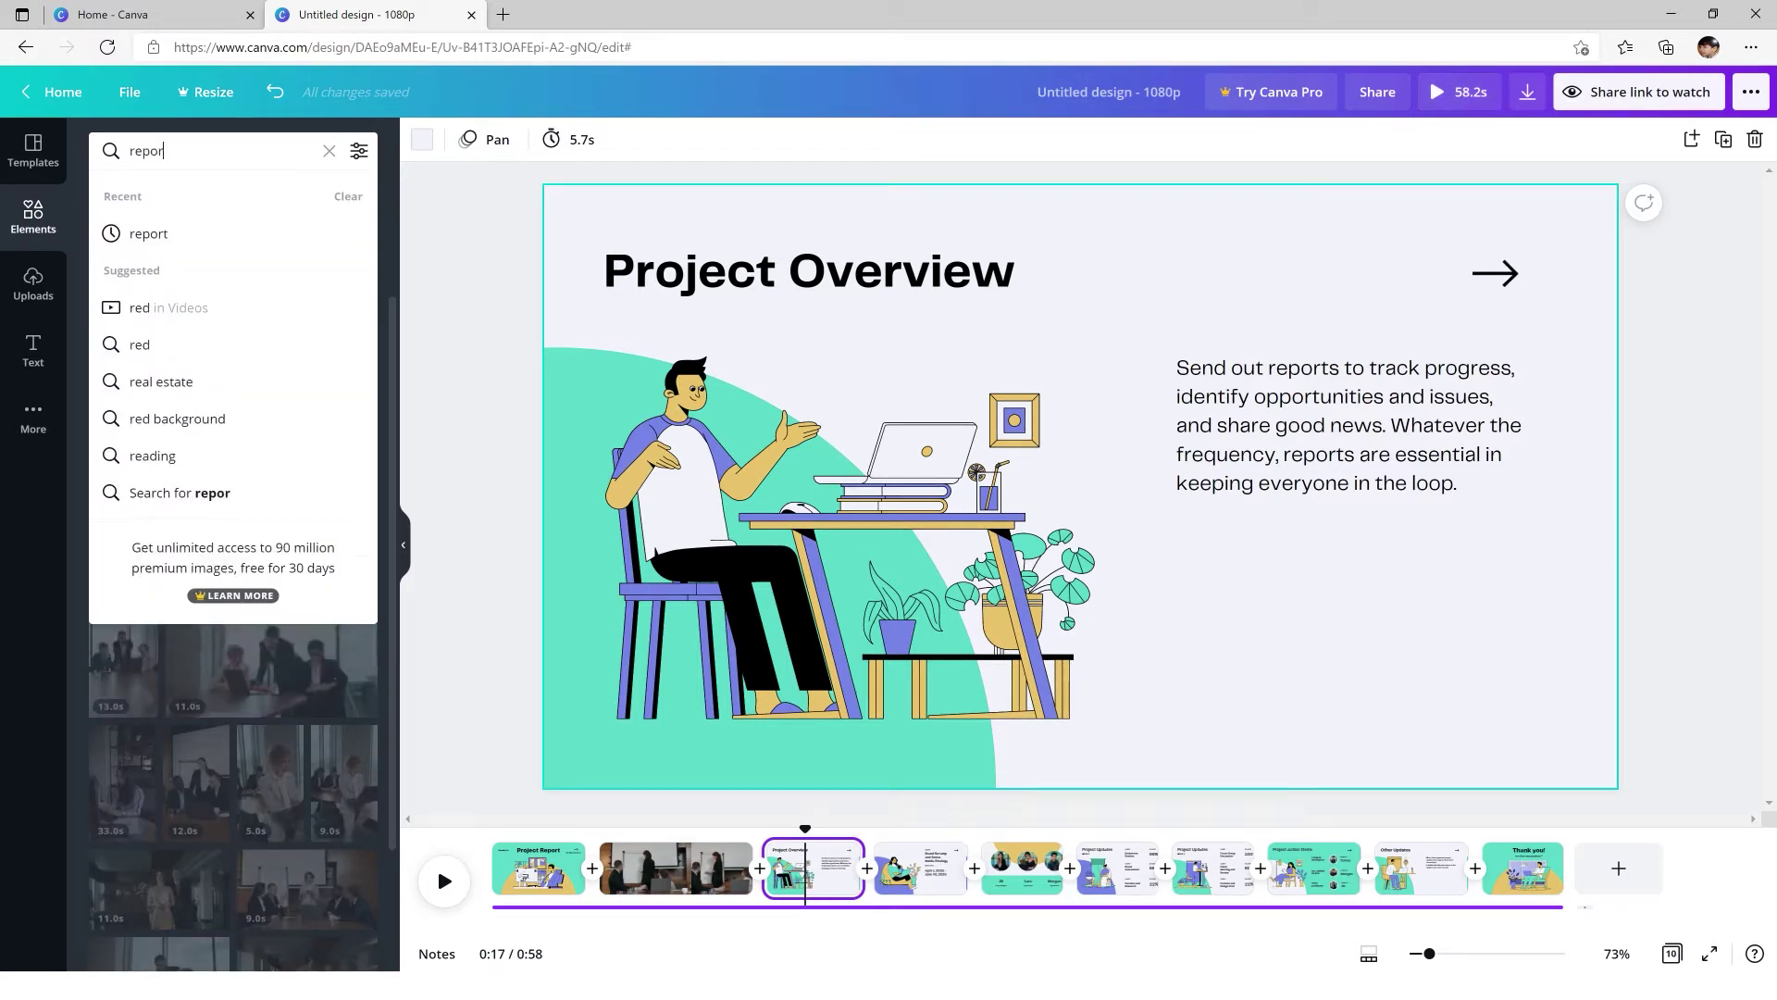
type("t")
key("Return")
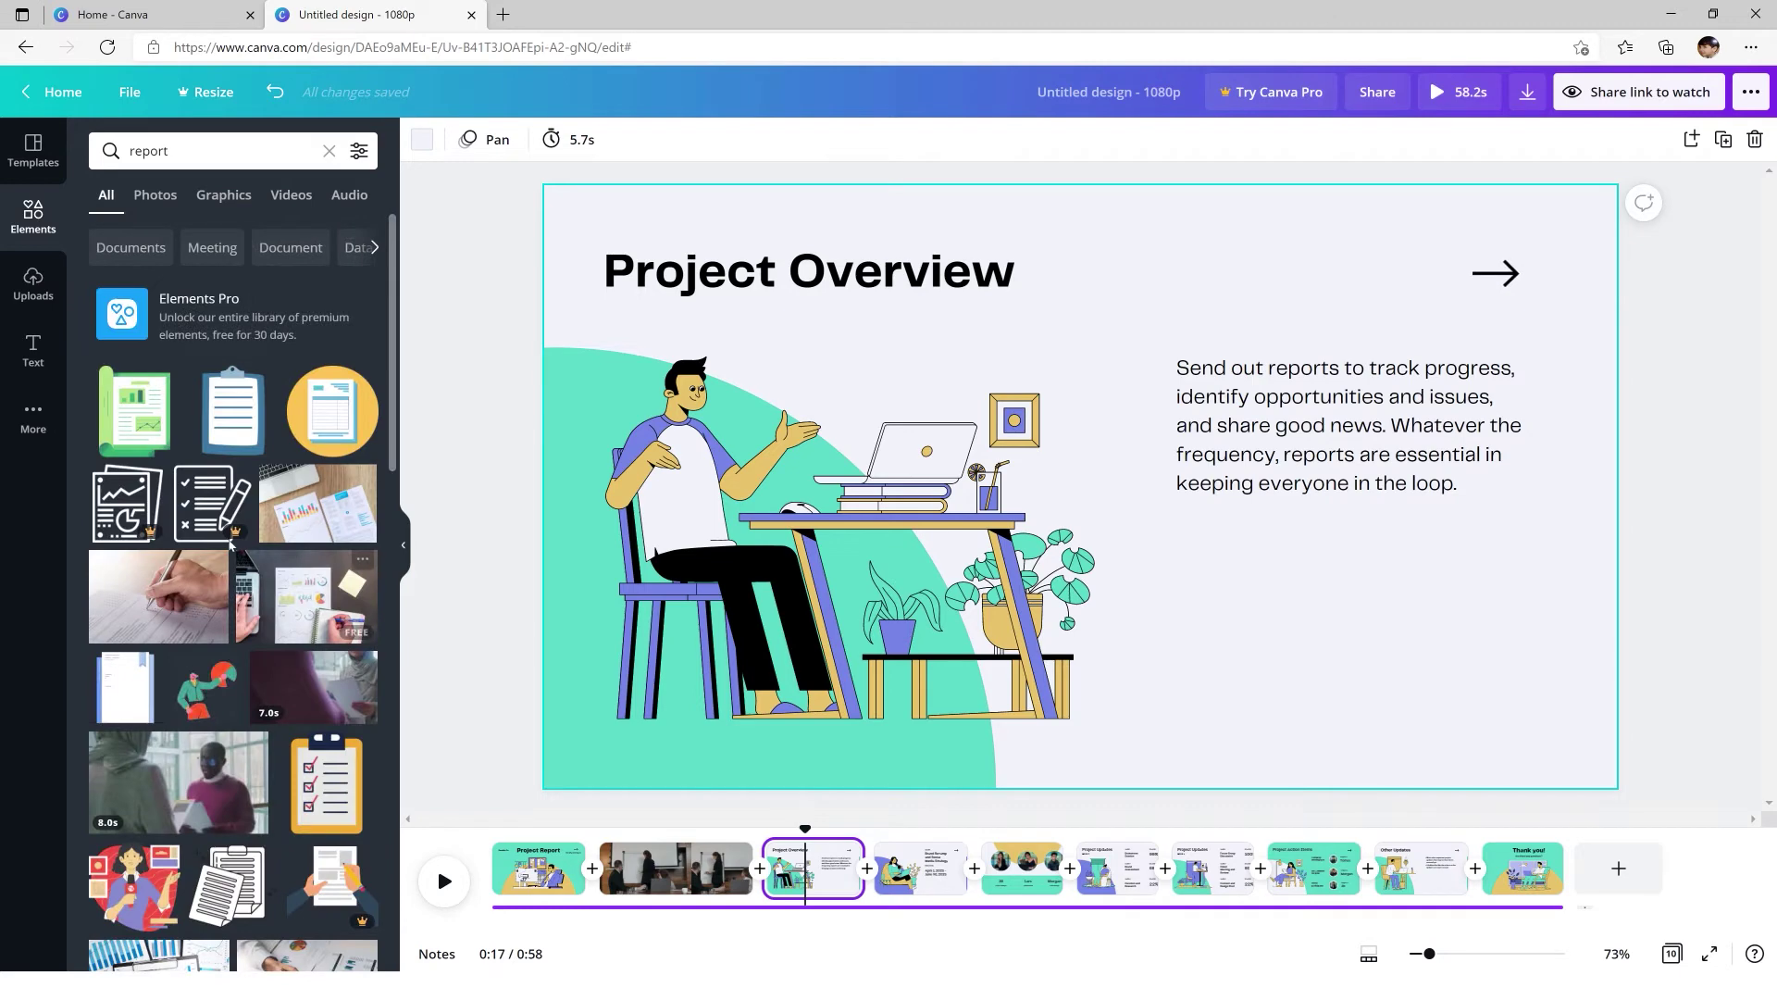
scroll(245, 585, "down", 10)
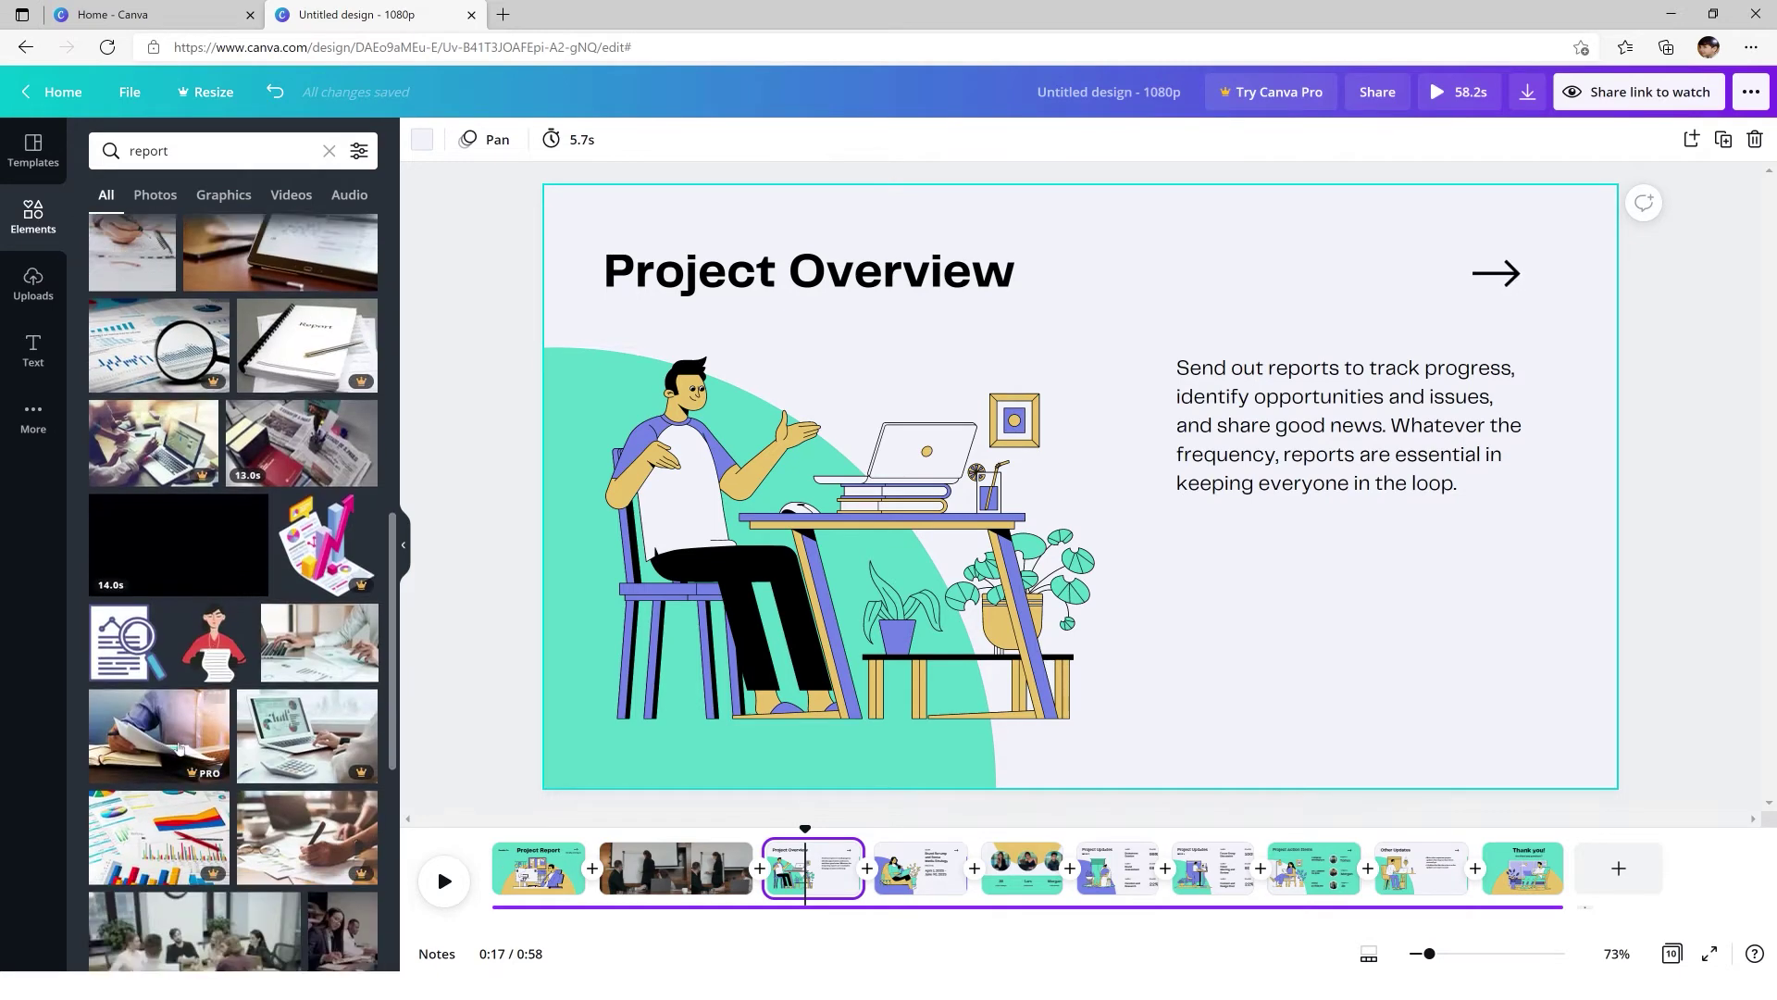
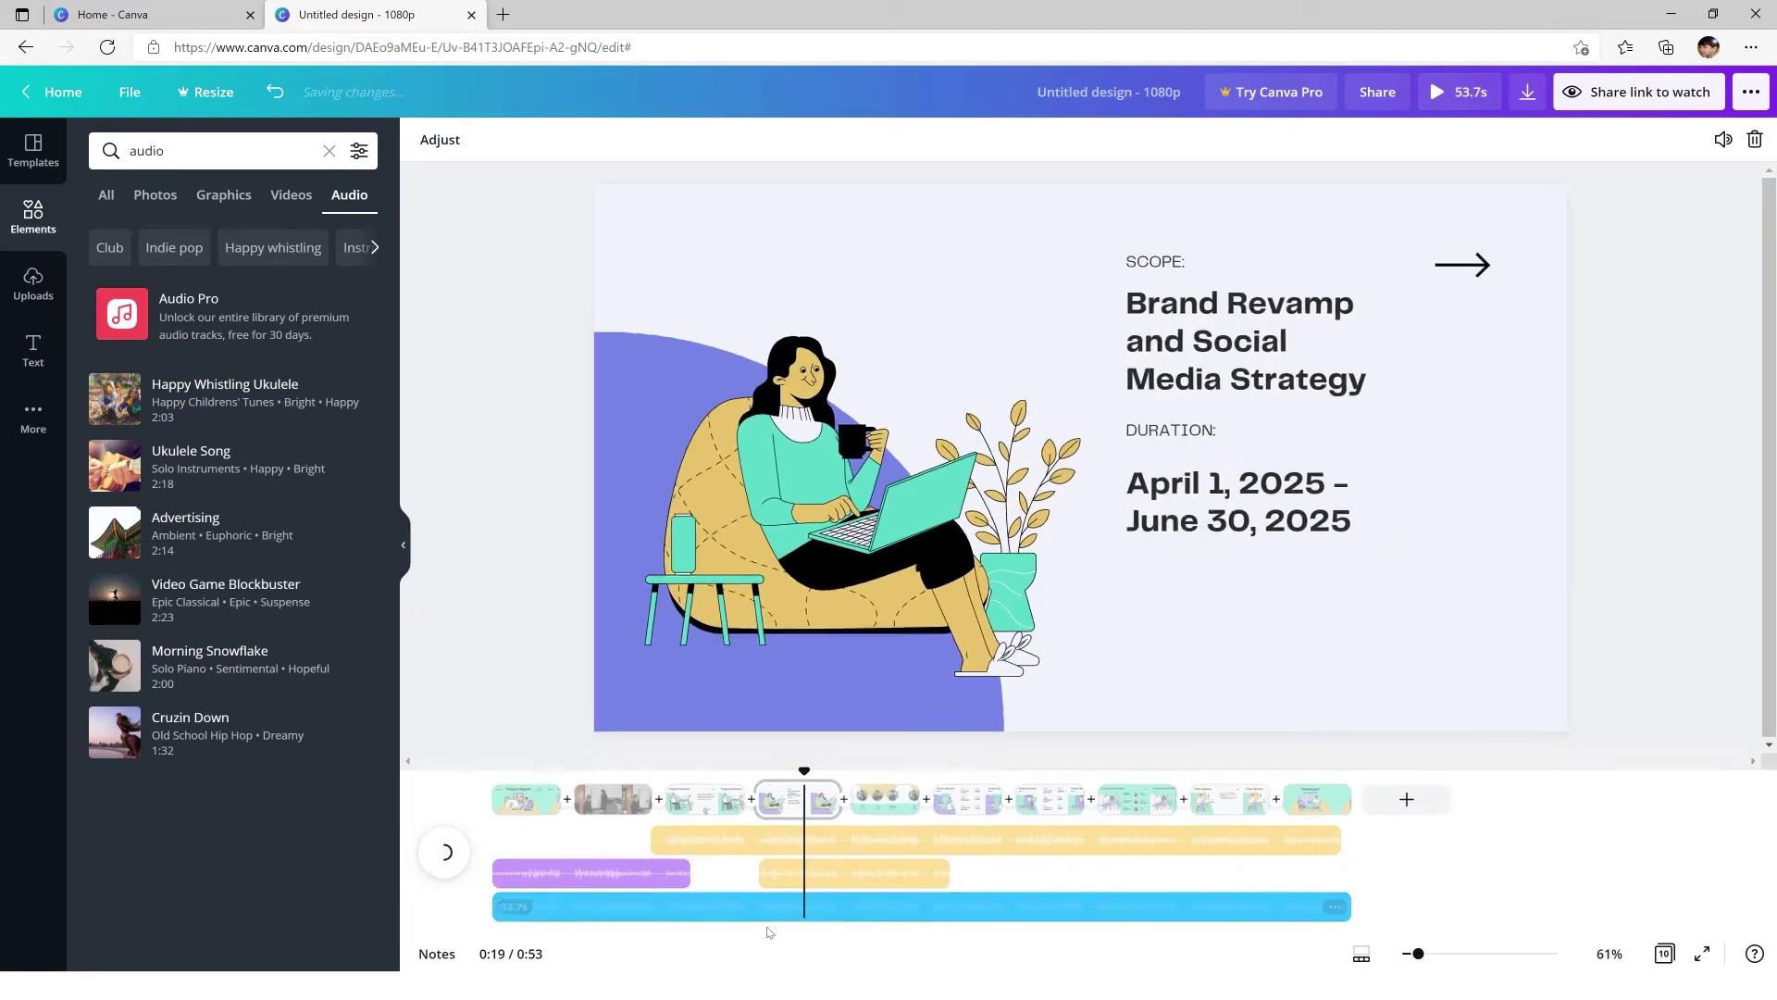
- Shorten the small yellow audio clip and trim the start of the long yellow track to begin near the team members page
left_click_drag(956, 864, 837, 863)
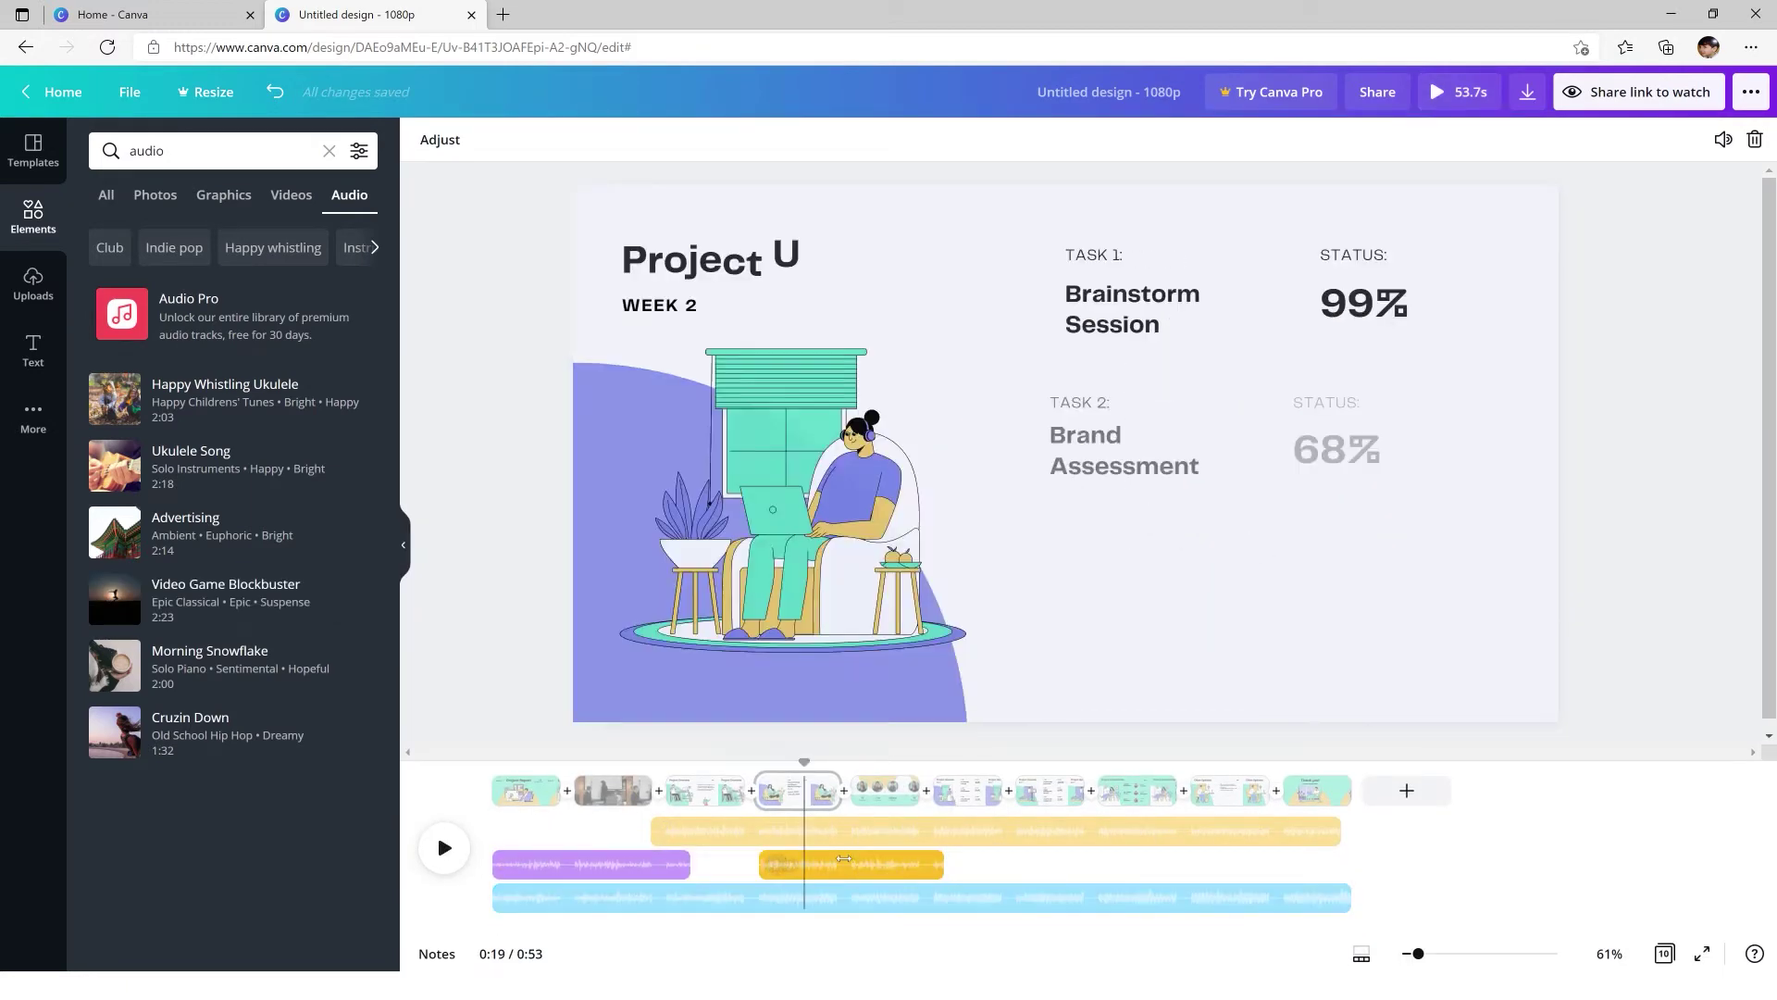
left_click(659, 831)
left_click_drag(659, 831, 859, 863)
mouse_move(1427, 962)
left_mouse_down()
mouse_move(1455, 959)
mouse_move(1398, 958)
mouse_move(1414, 958)
left_mouse_up()
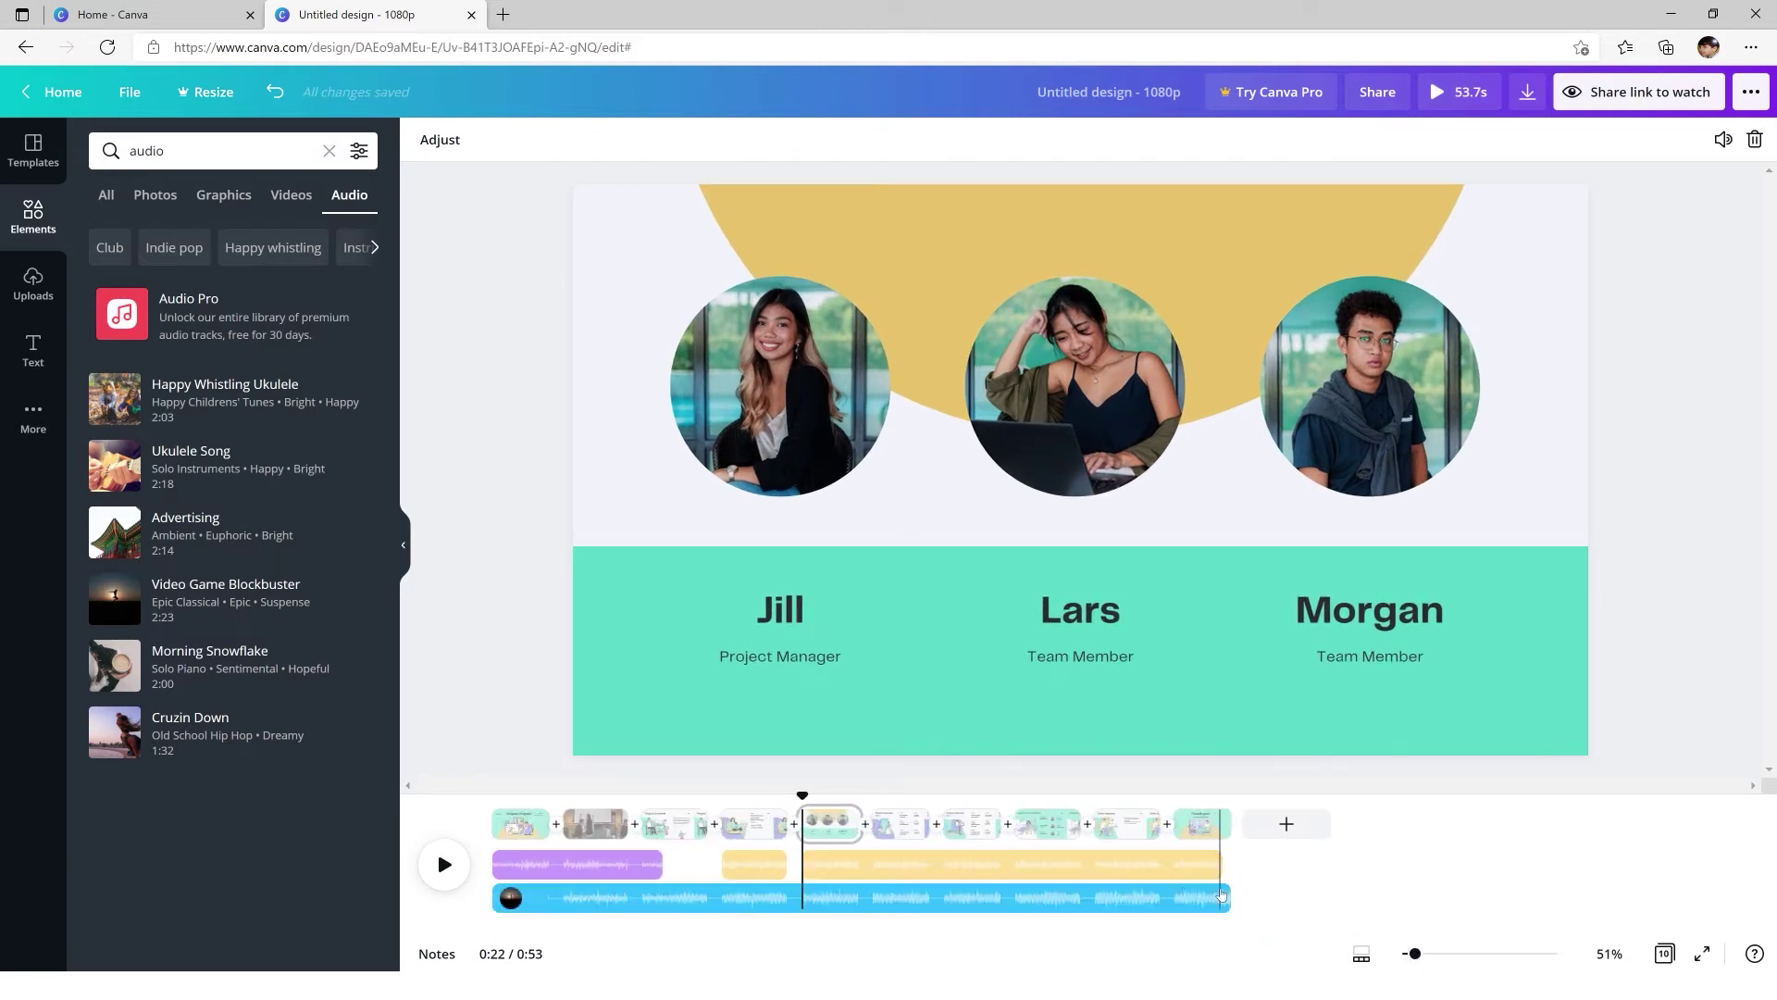
- Upload mixkit-small-crowd-clapping-3035.wav from the Projet folder in File Explorer to the design's audio uploads
left_click(1216, 898)
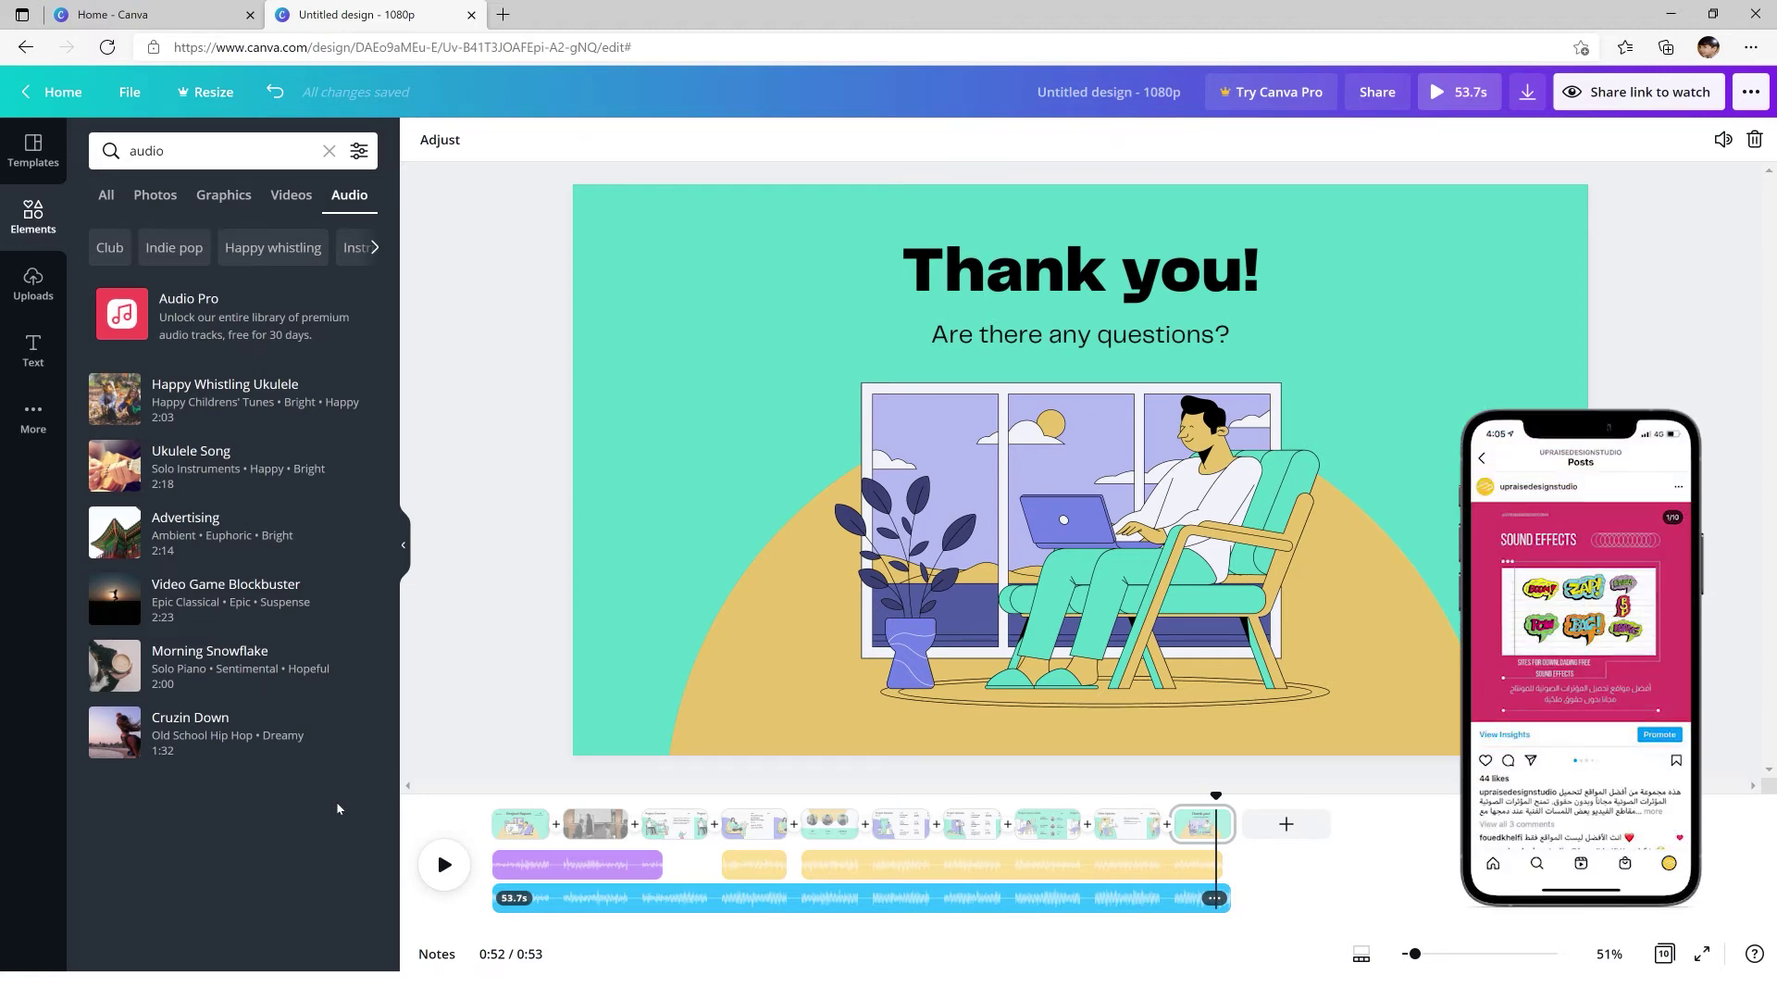
left_click(34, 282)
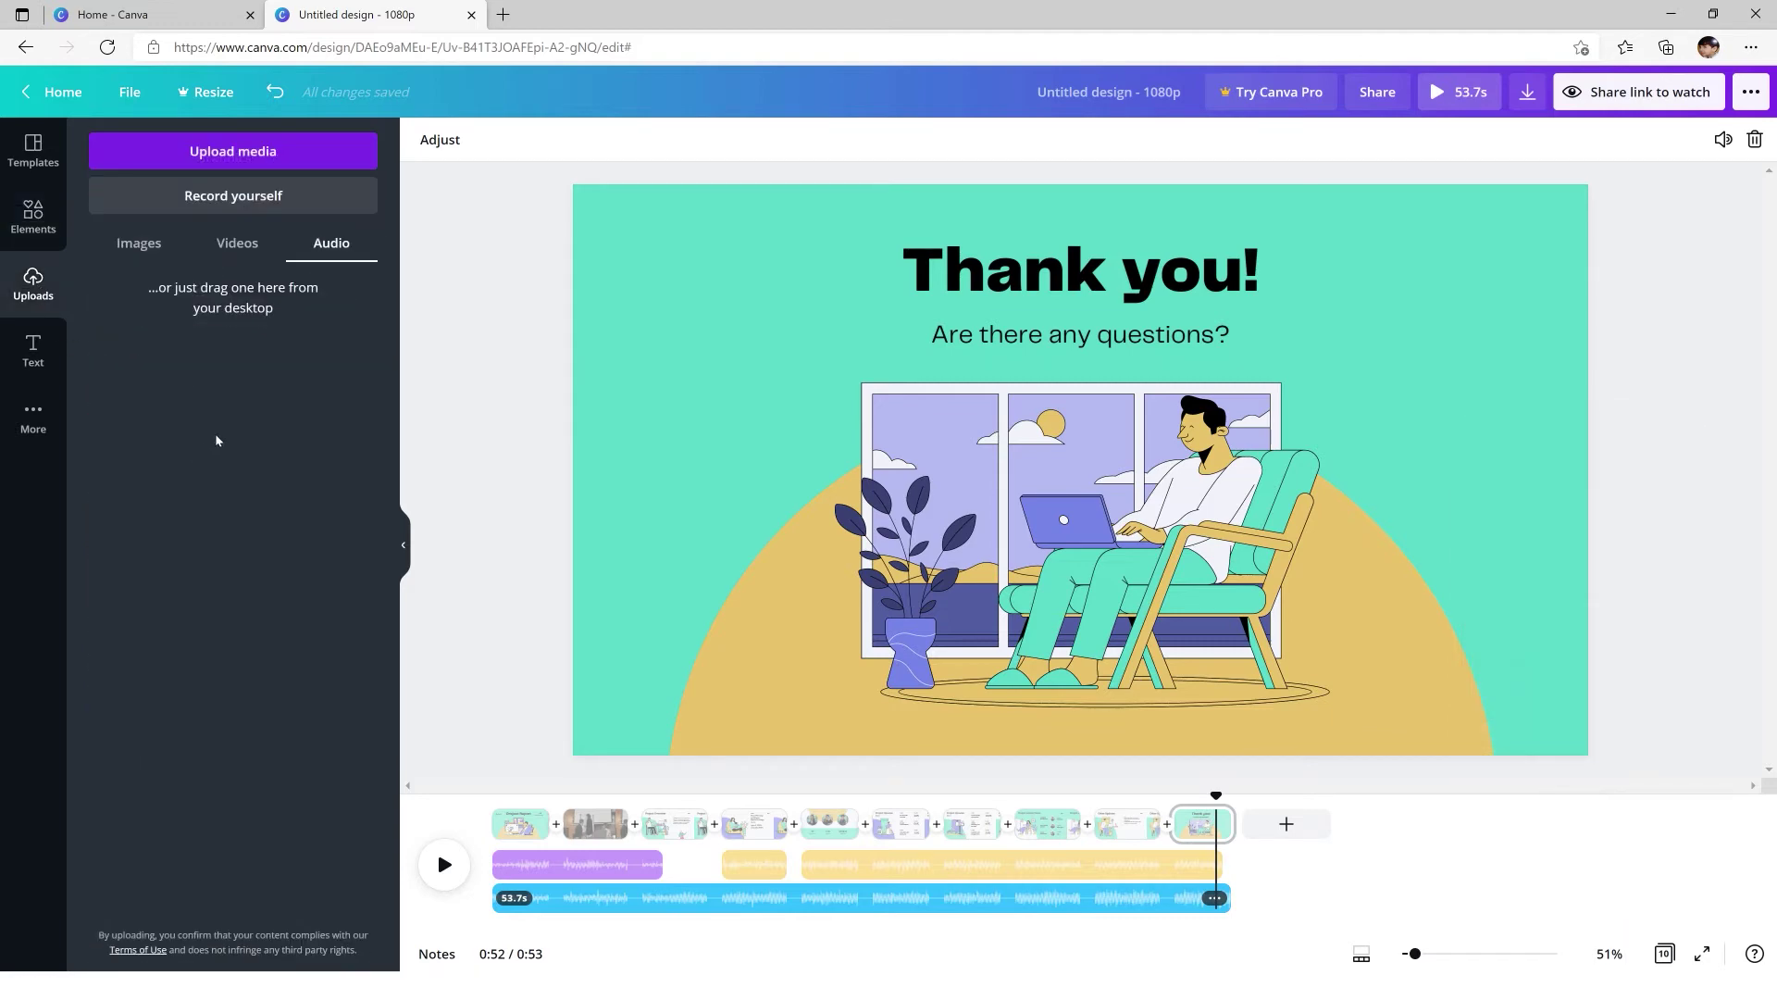
key("alt+Tab")
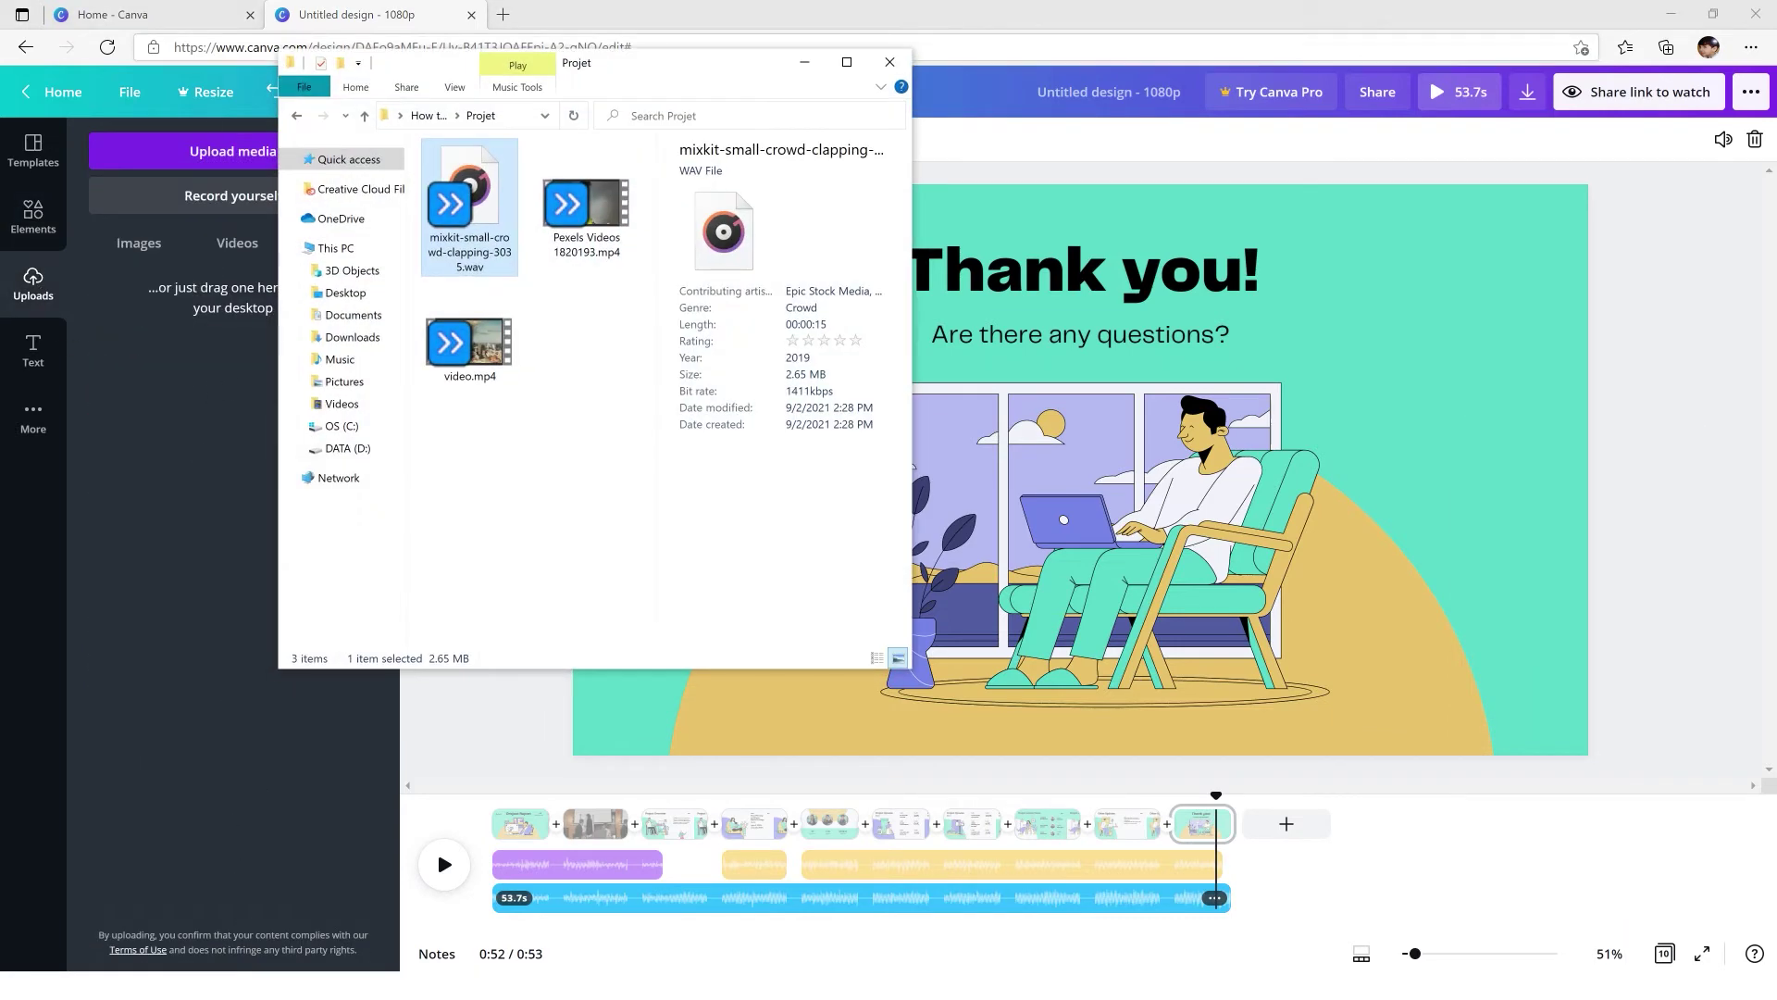
left_click_drag(488, 191, 162, 435)
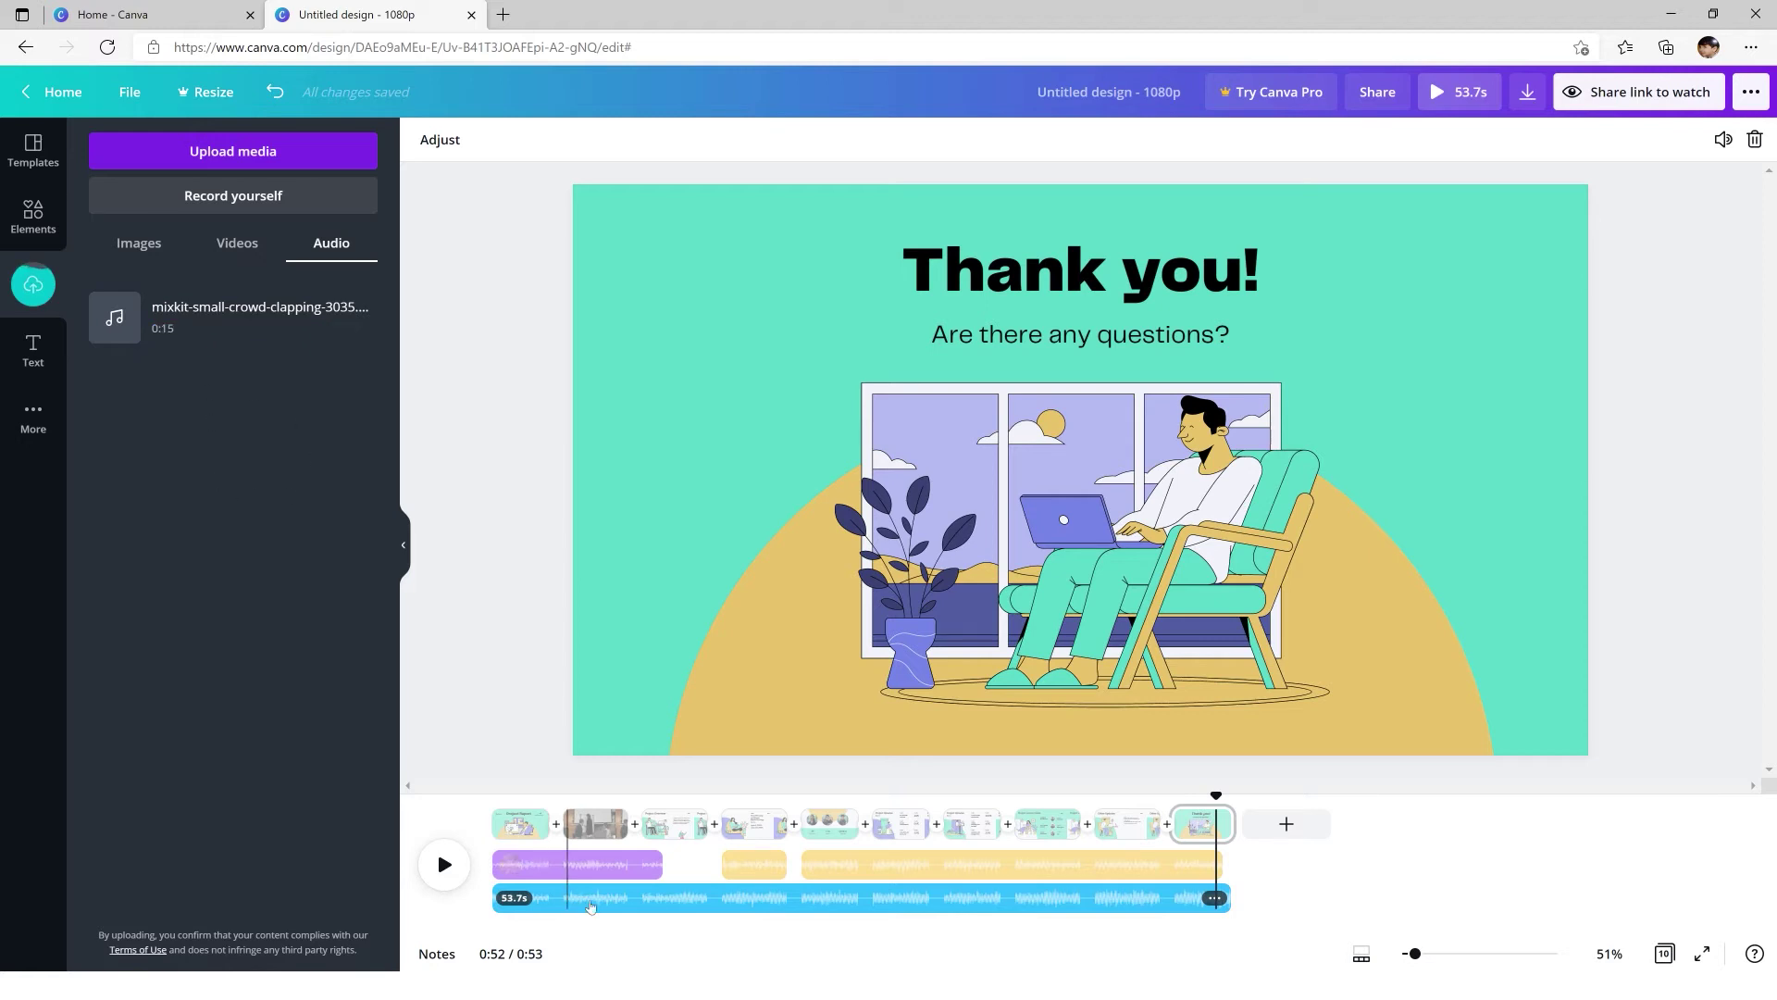
- Add the uploaded clapping audio to the timeline and trim the start of the Video Game Blockbuster track to follow it
left_click_drag(185, 327, 839, 876)
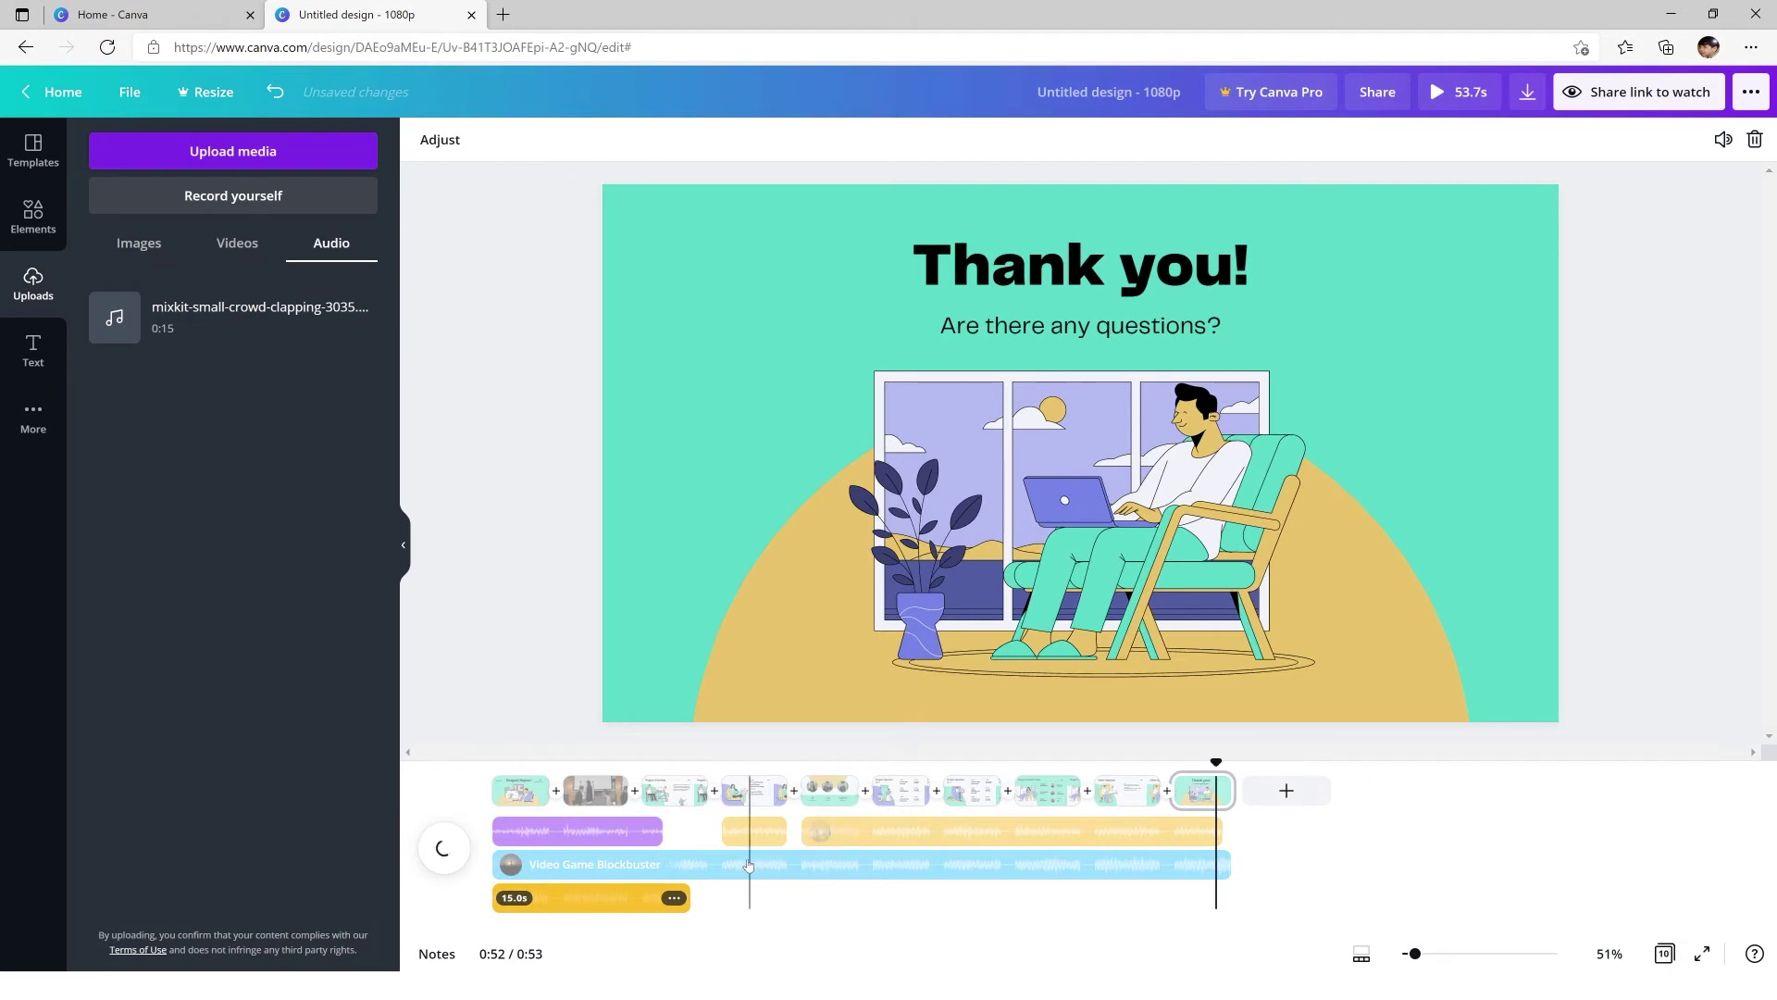
left_click(744, 866)
left_click_drag(518, 875, 727, 898)
- Delete the purple 12.5-second audio clip at the start of the timeline and undo the deletion
left_click(647, 866)
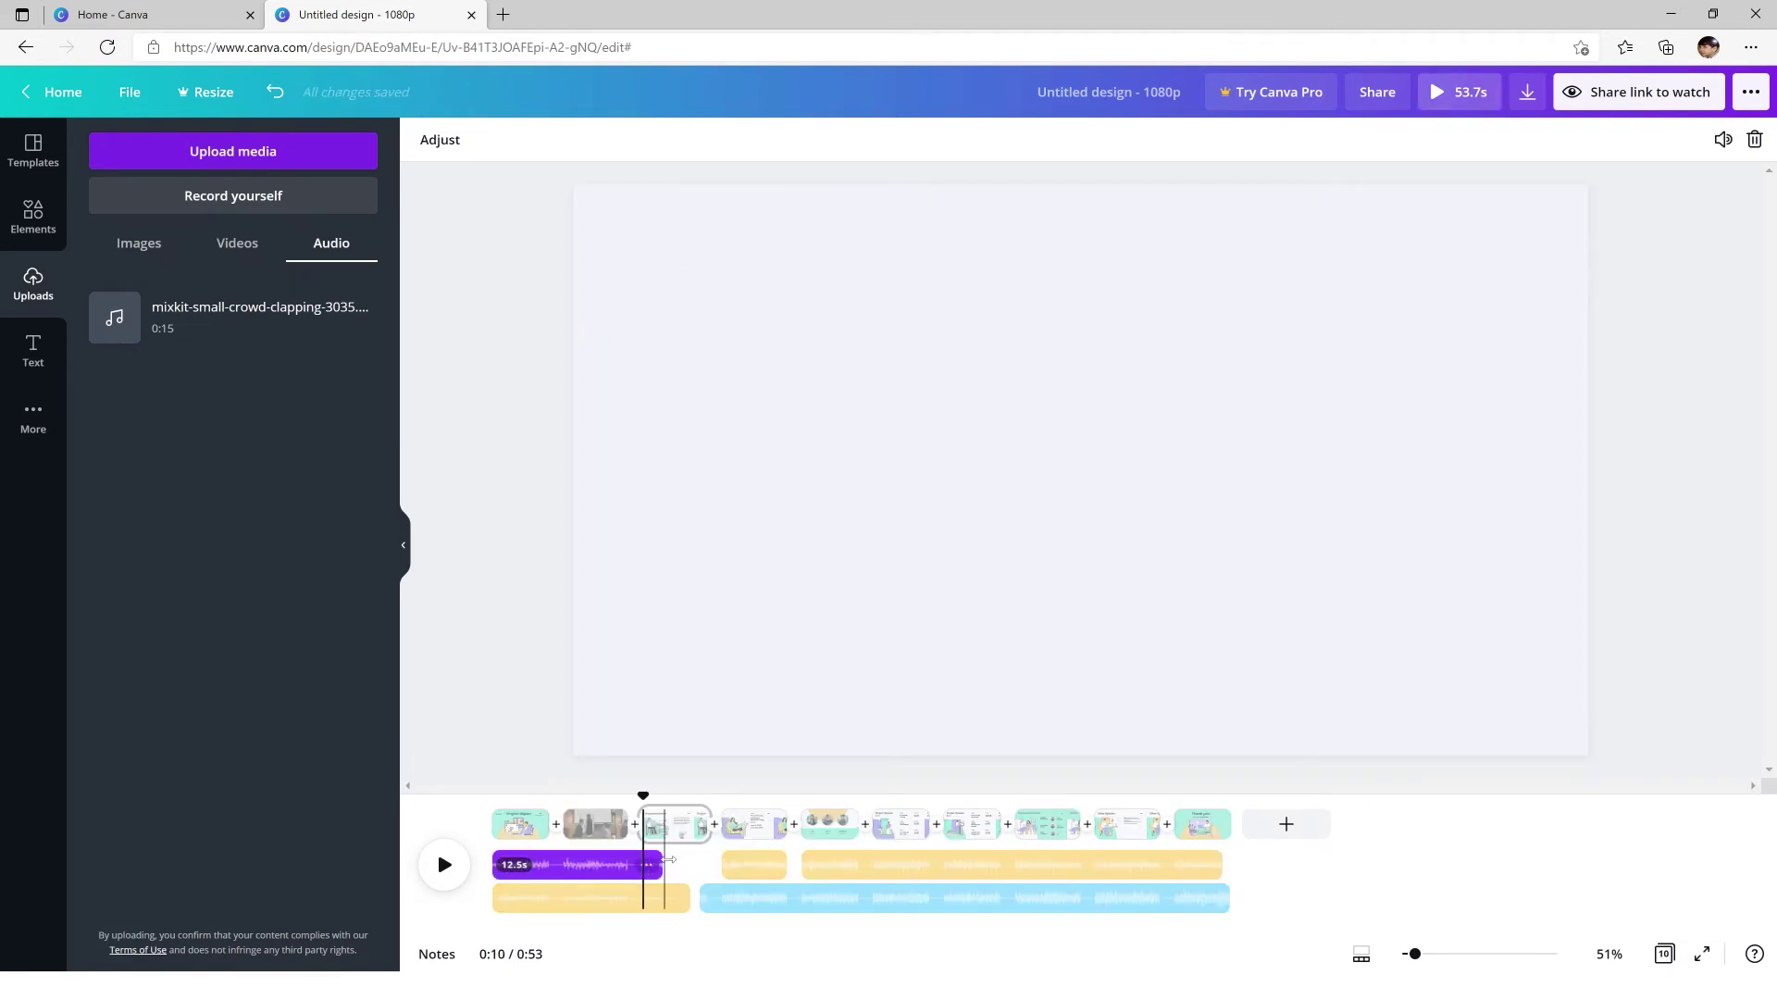
left_click(646, 863)
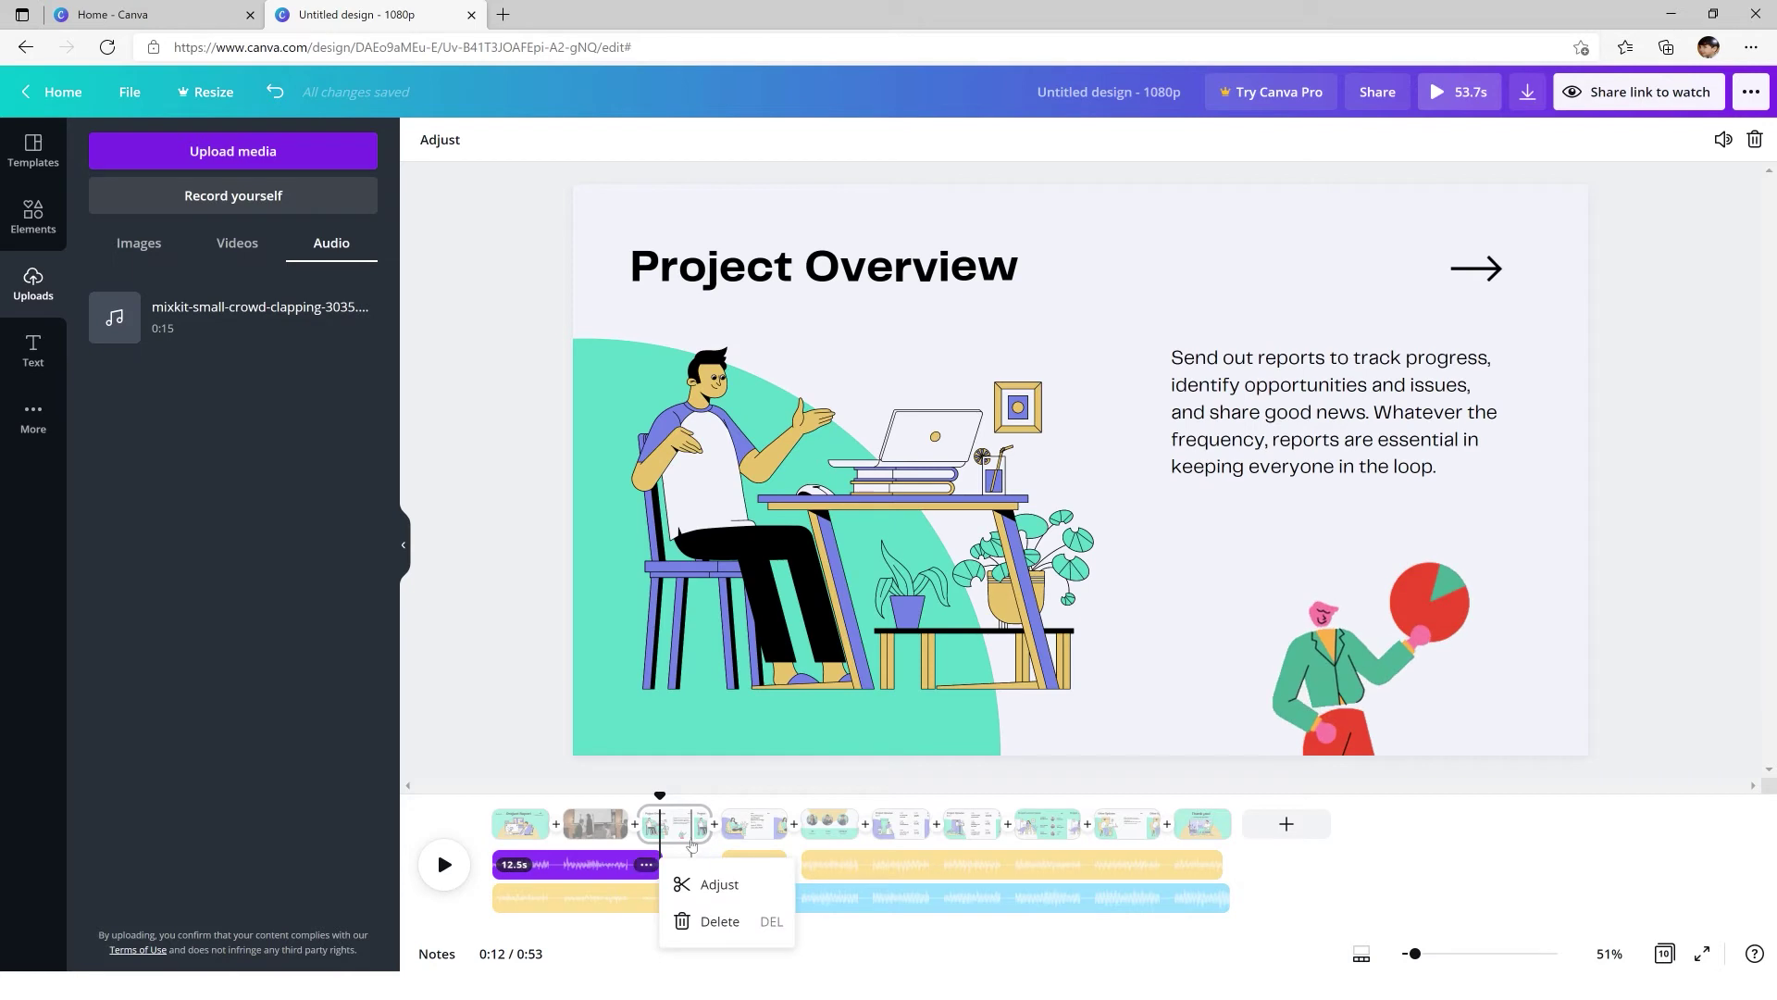
left_click(713, 922)
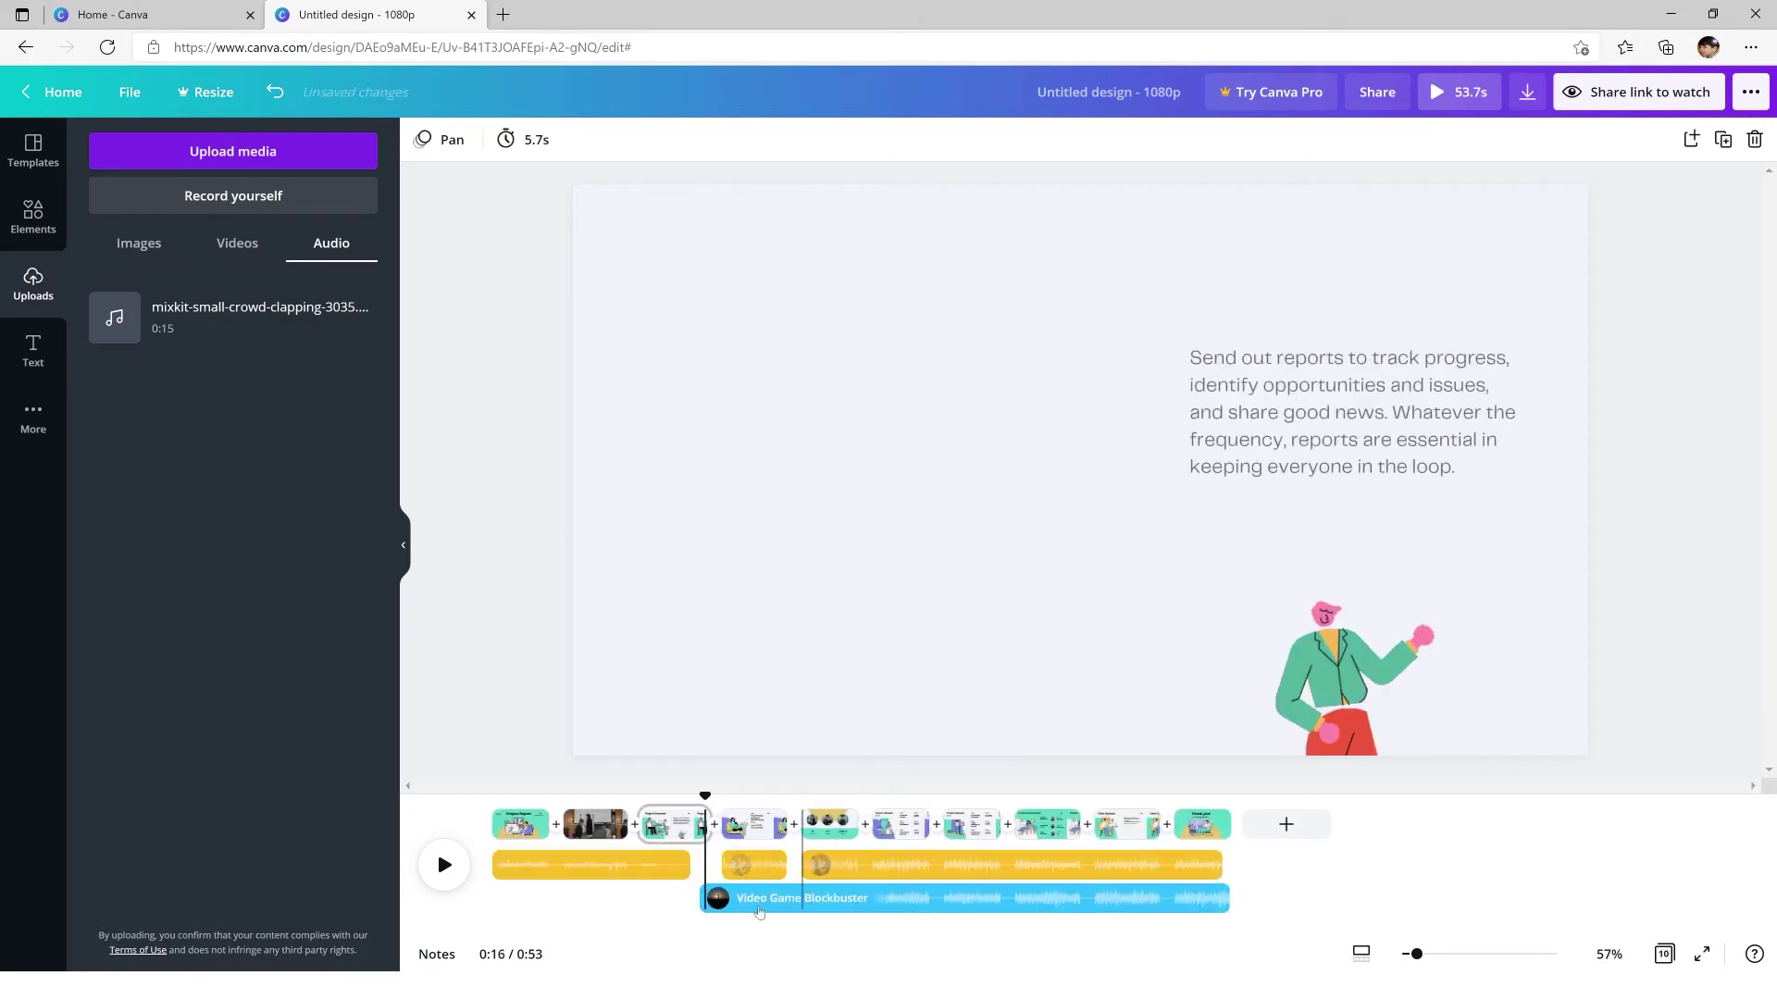
key("ctrl+z")
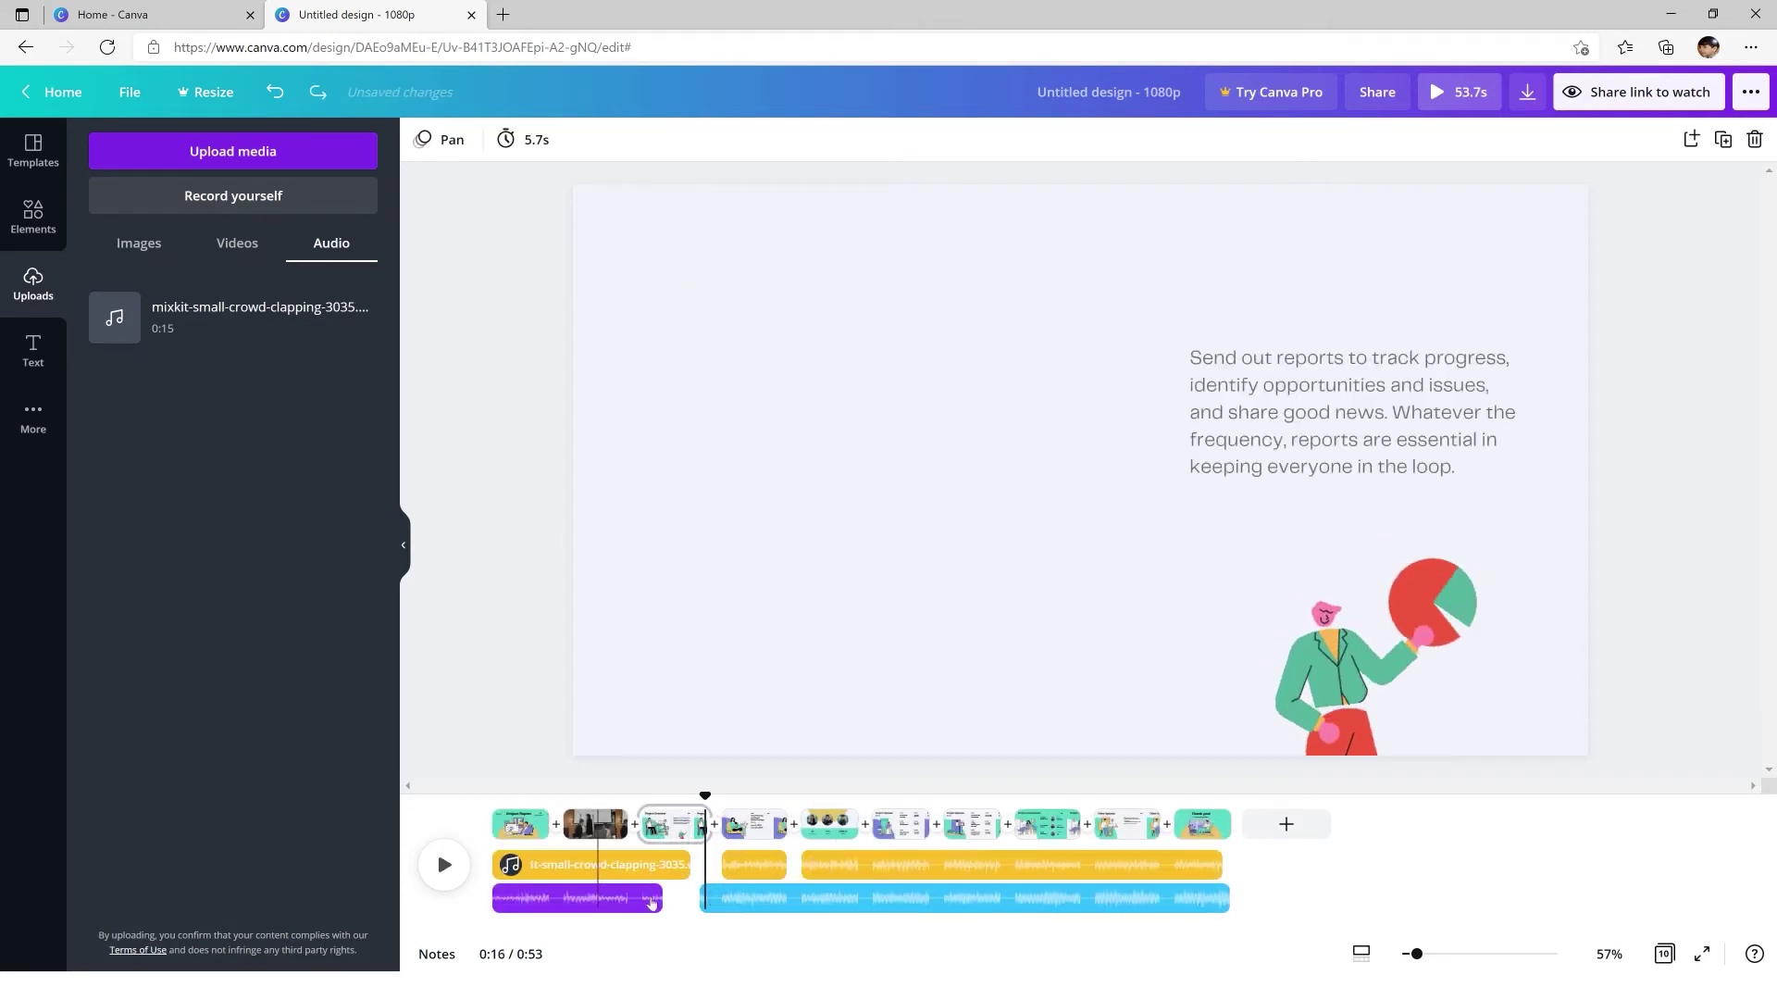
- Delete the purple audio clip below the clapping audio at the start of the timeline
left_click(651, 898)
left_click(652, 901)
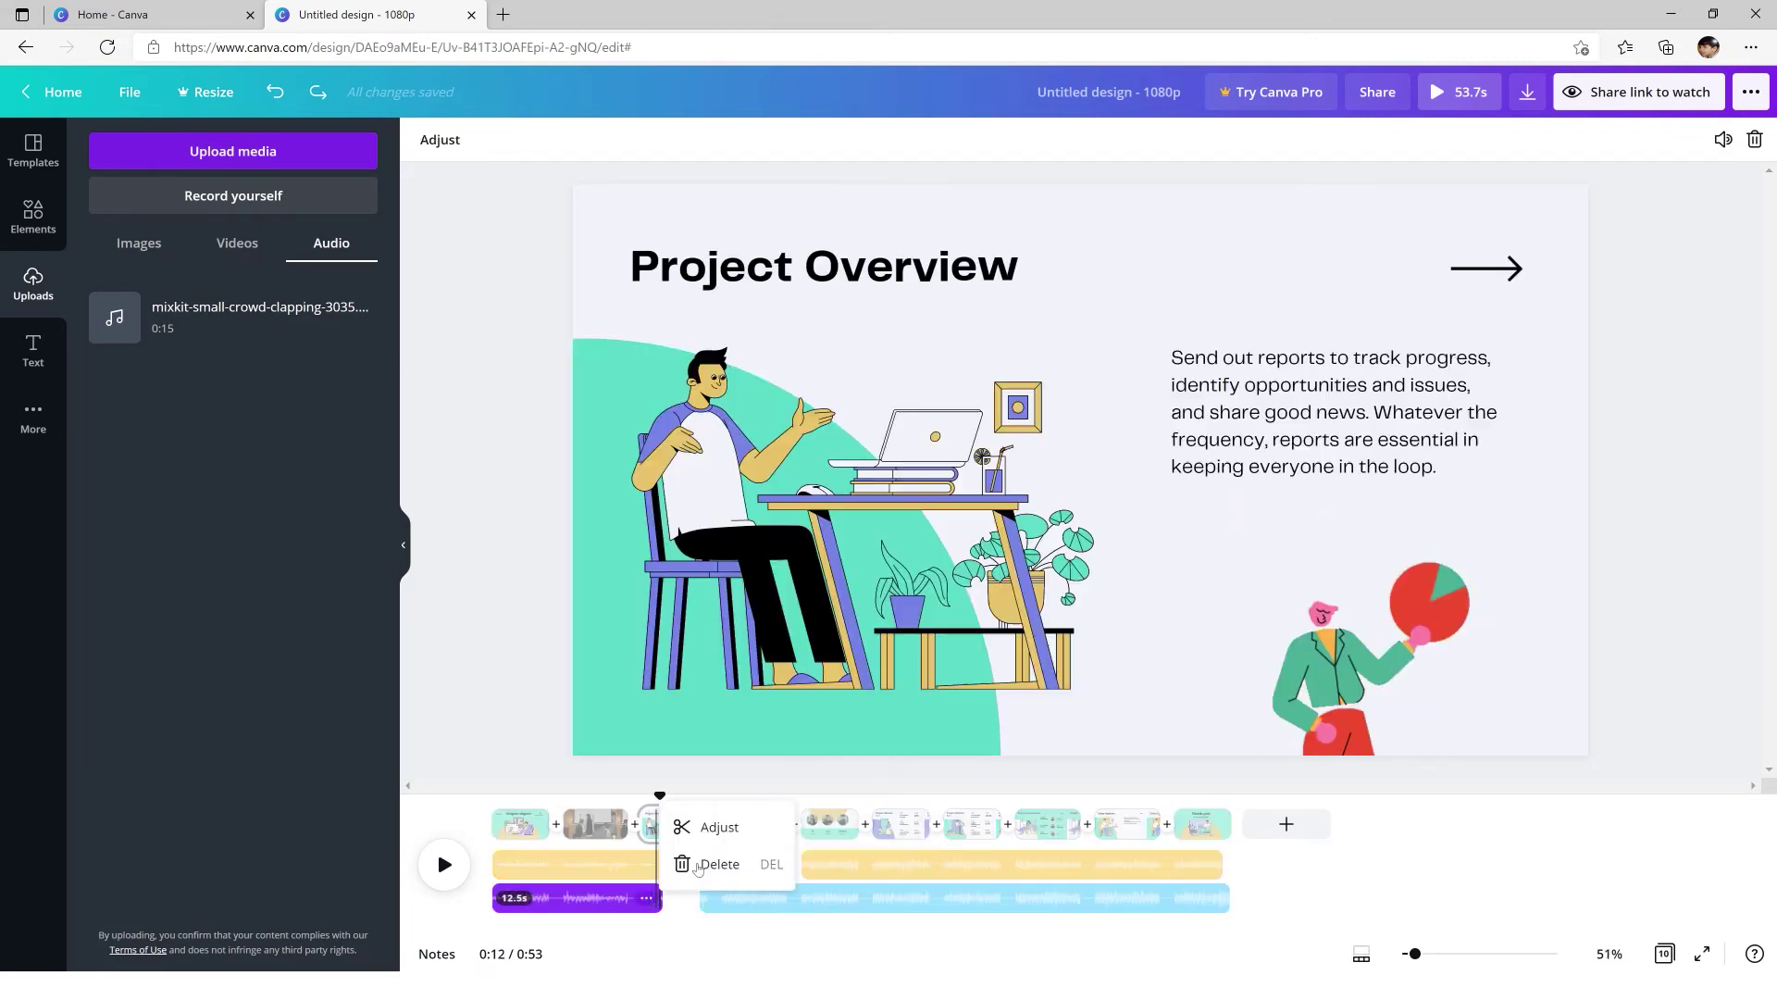
left_click(720, 968)
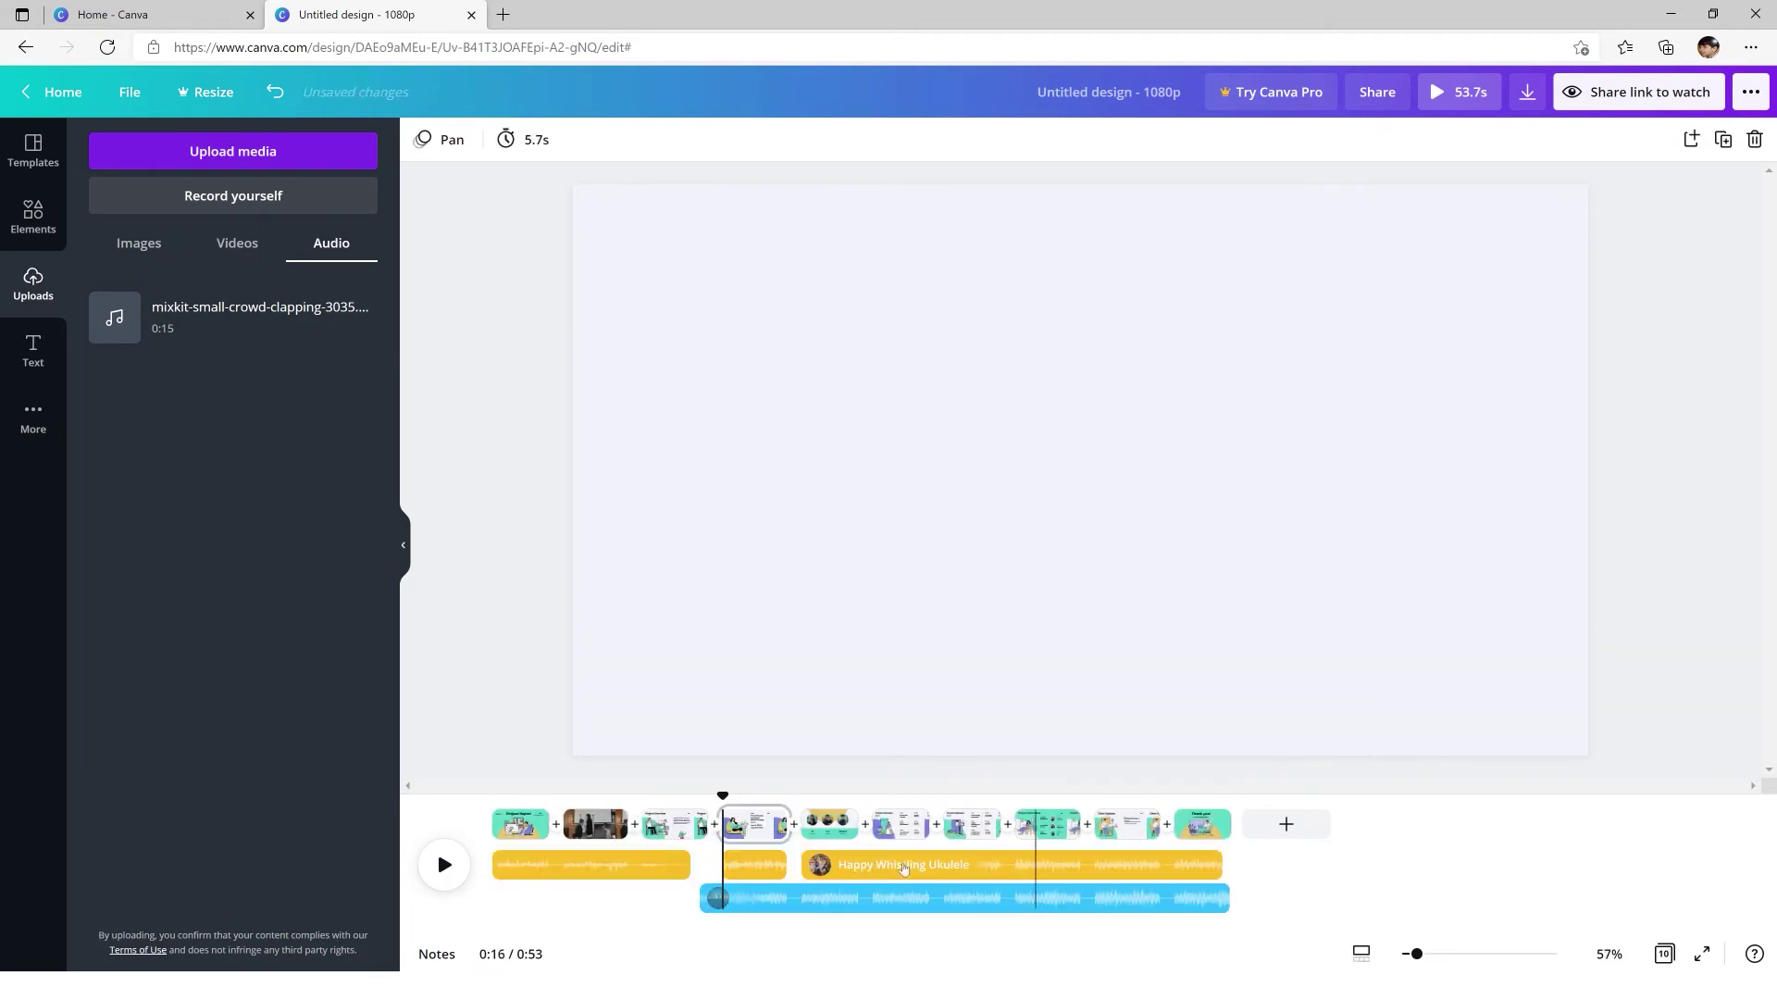
- Shorten the Video Game Blockbuster track to end with the scope page and trim the Happy Whistling Ukulele start to the sixth page
left_click(783, 866)
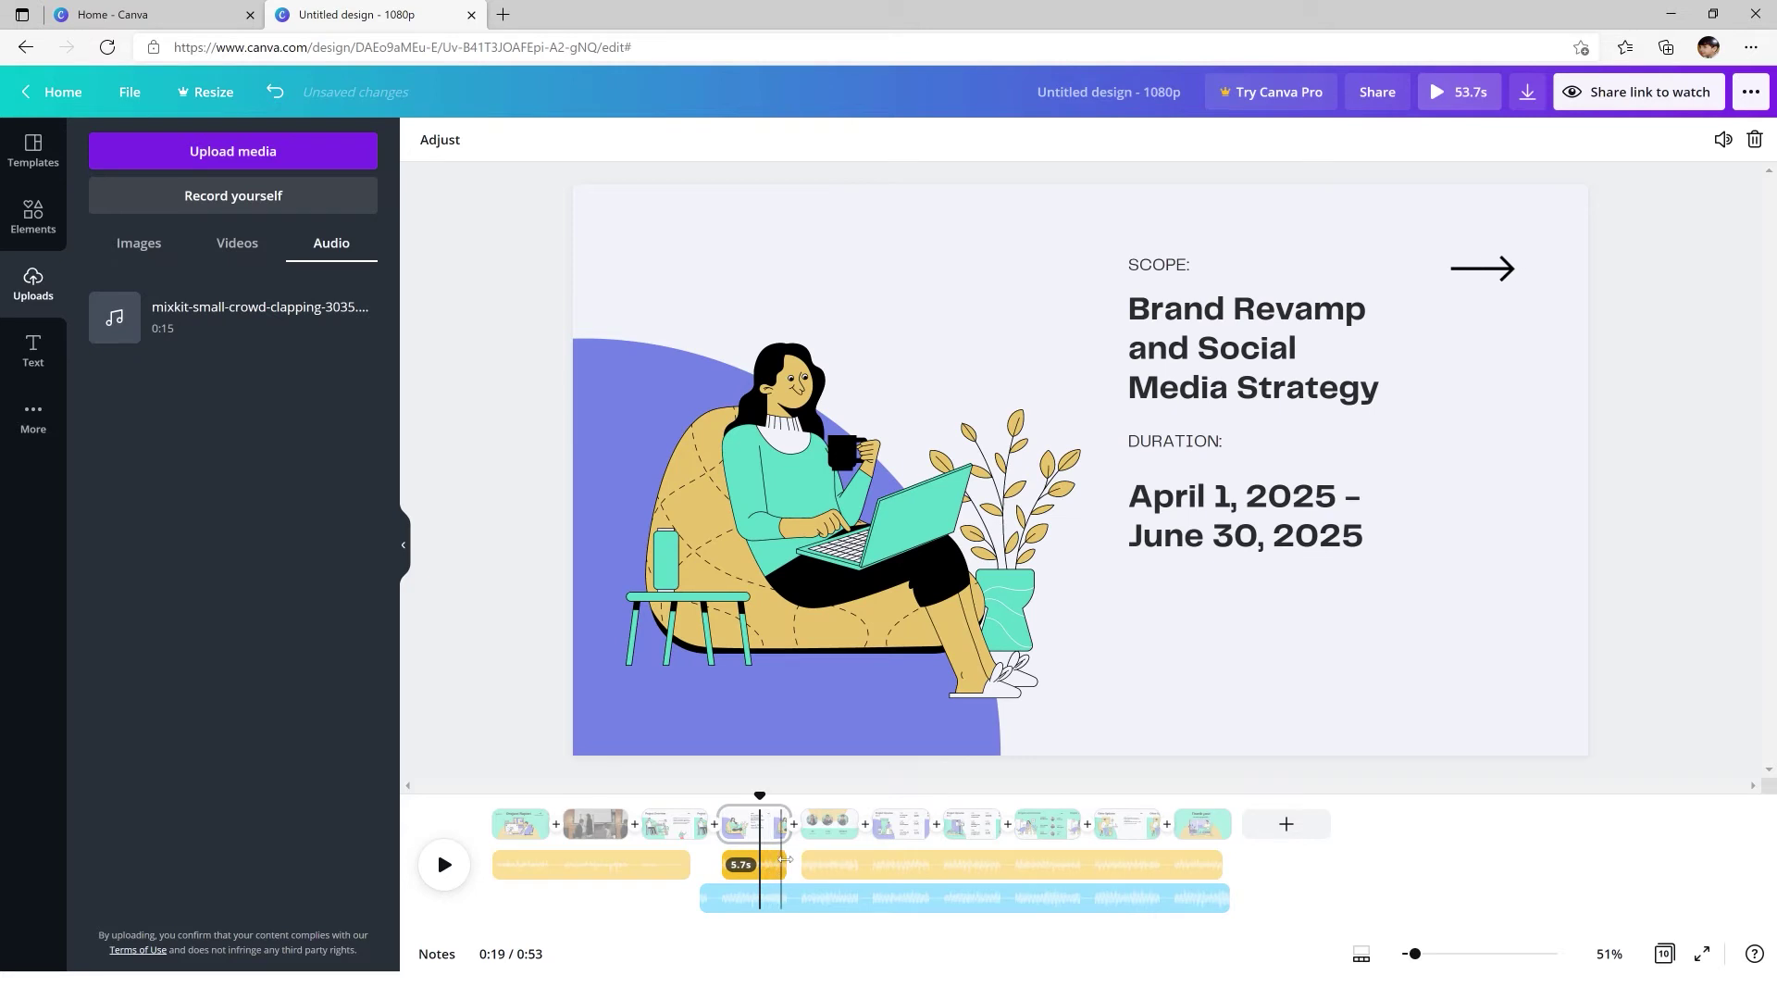
left_click(1225, 900)
left_click_drag(1229, 901, 877, 871)
left_click(808, 870)
- Delete the short yellow audio clip under the scope page and extend the Video Game Blockbuster track to the end of the team members page
left_click(768, 865)
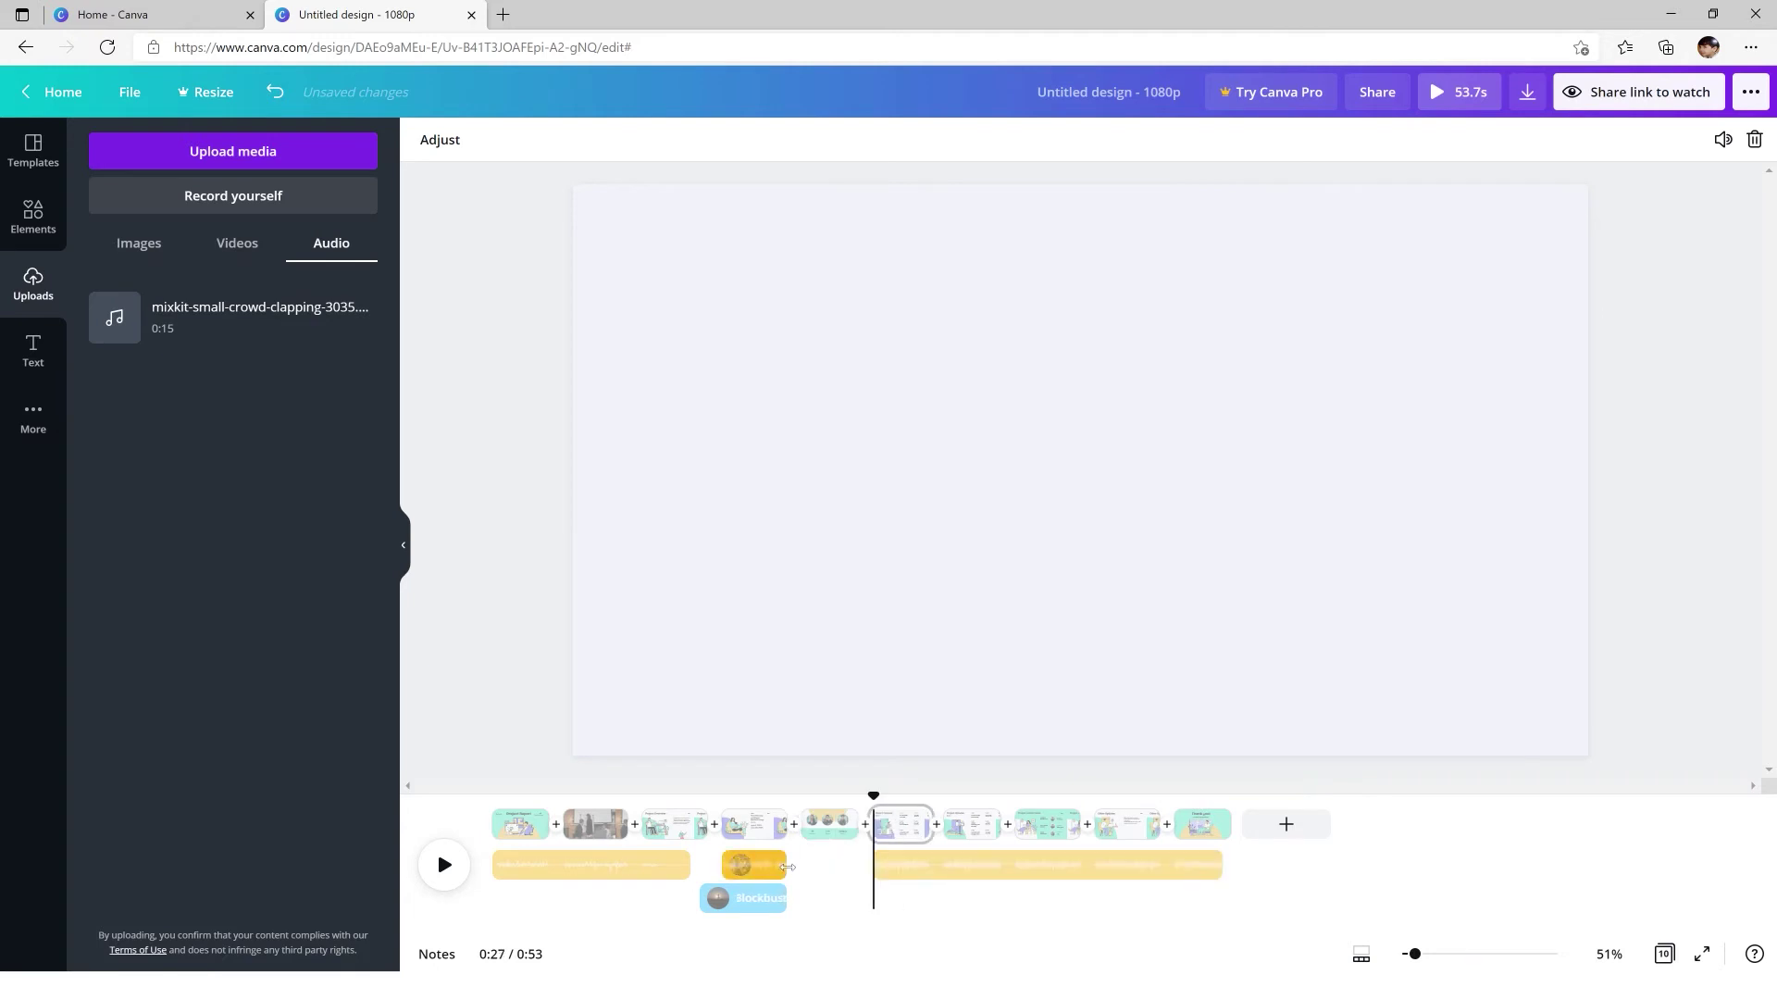
key("Delete")
left_click_drag(783, 900, 858, 898)
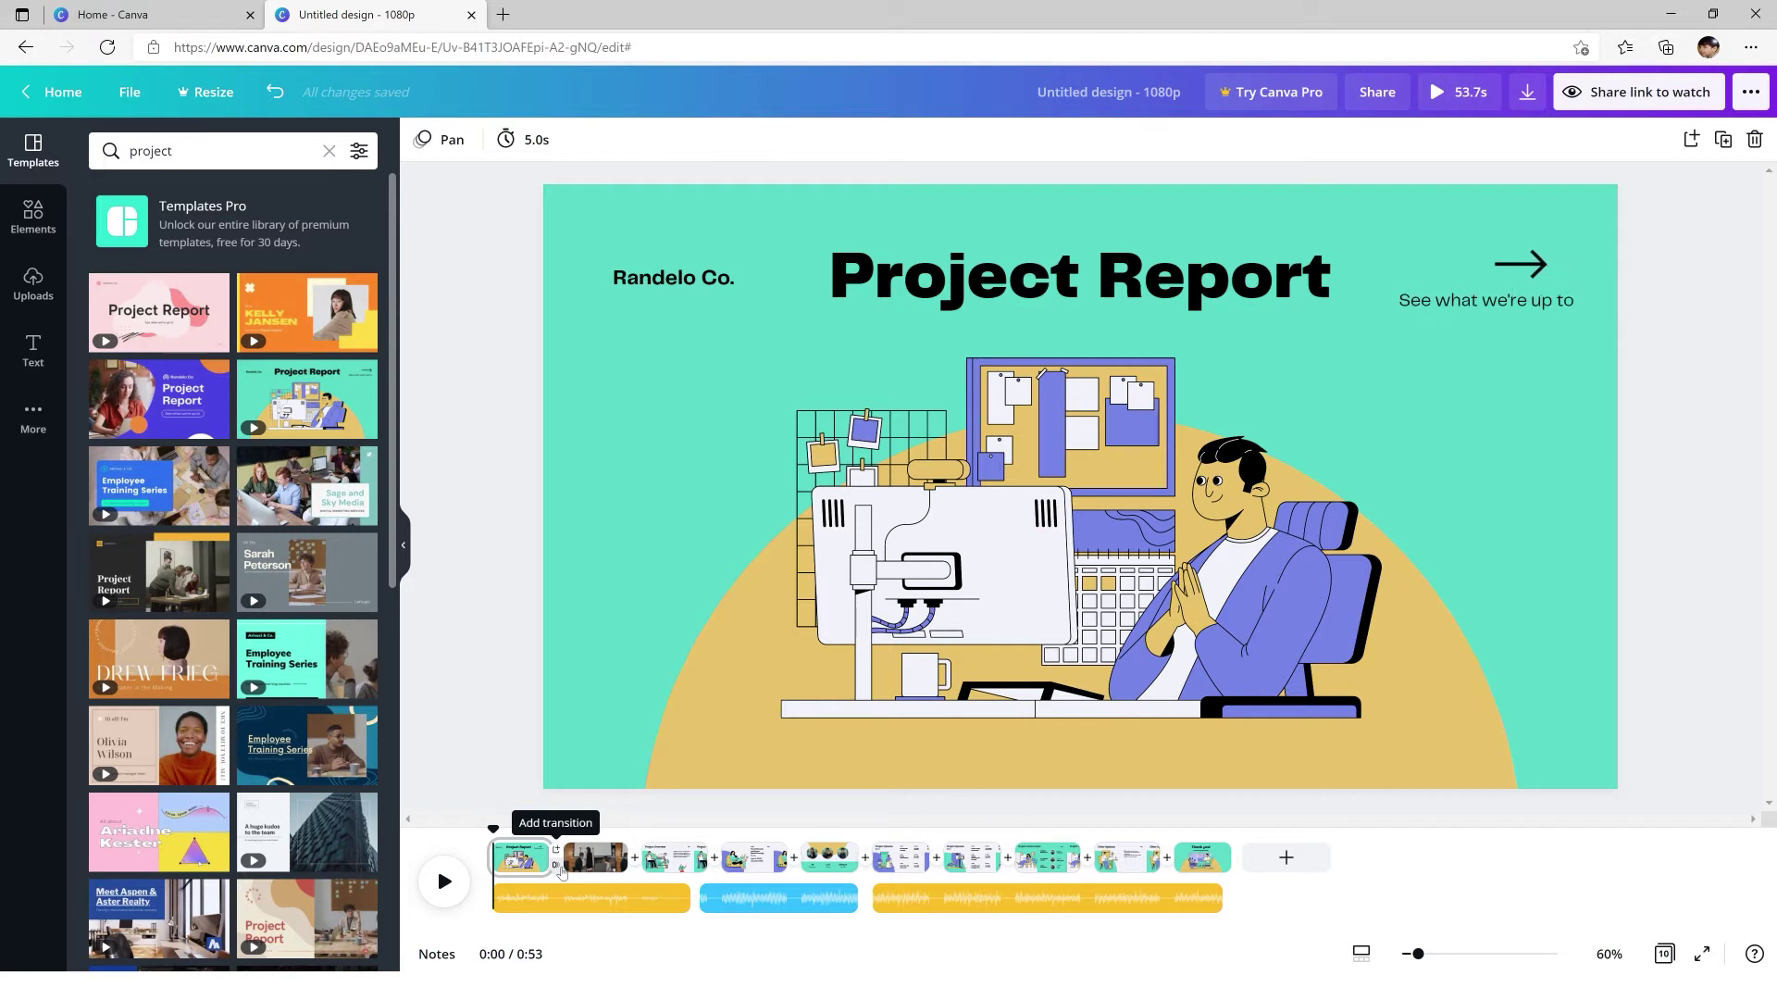
- Open the transitions between the first and second pages and preview Dissolve, Slide, Circle Wipe and Line Wipe
left_click(558, 865)
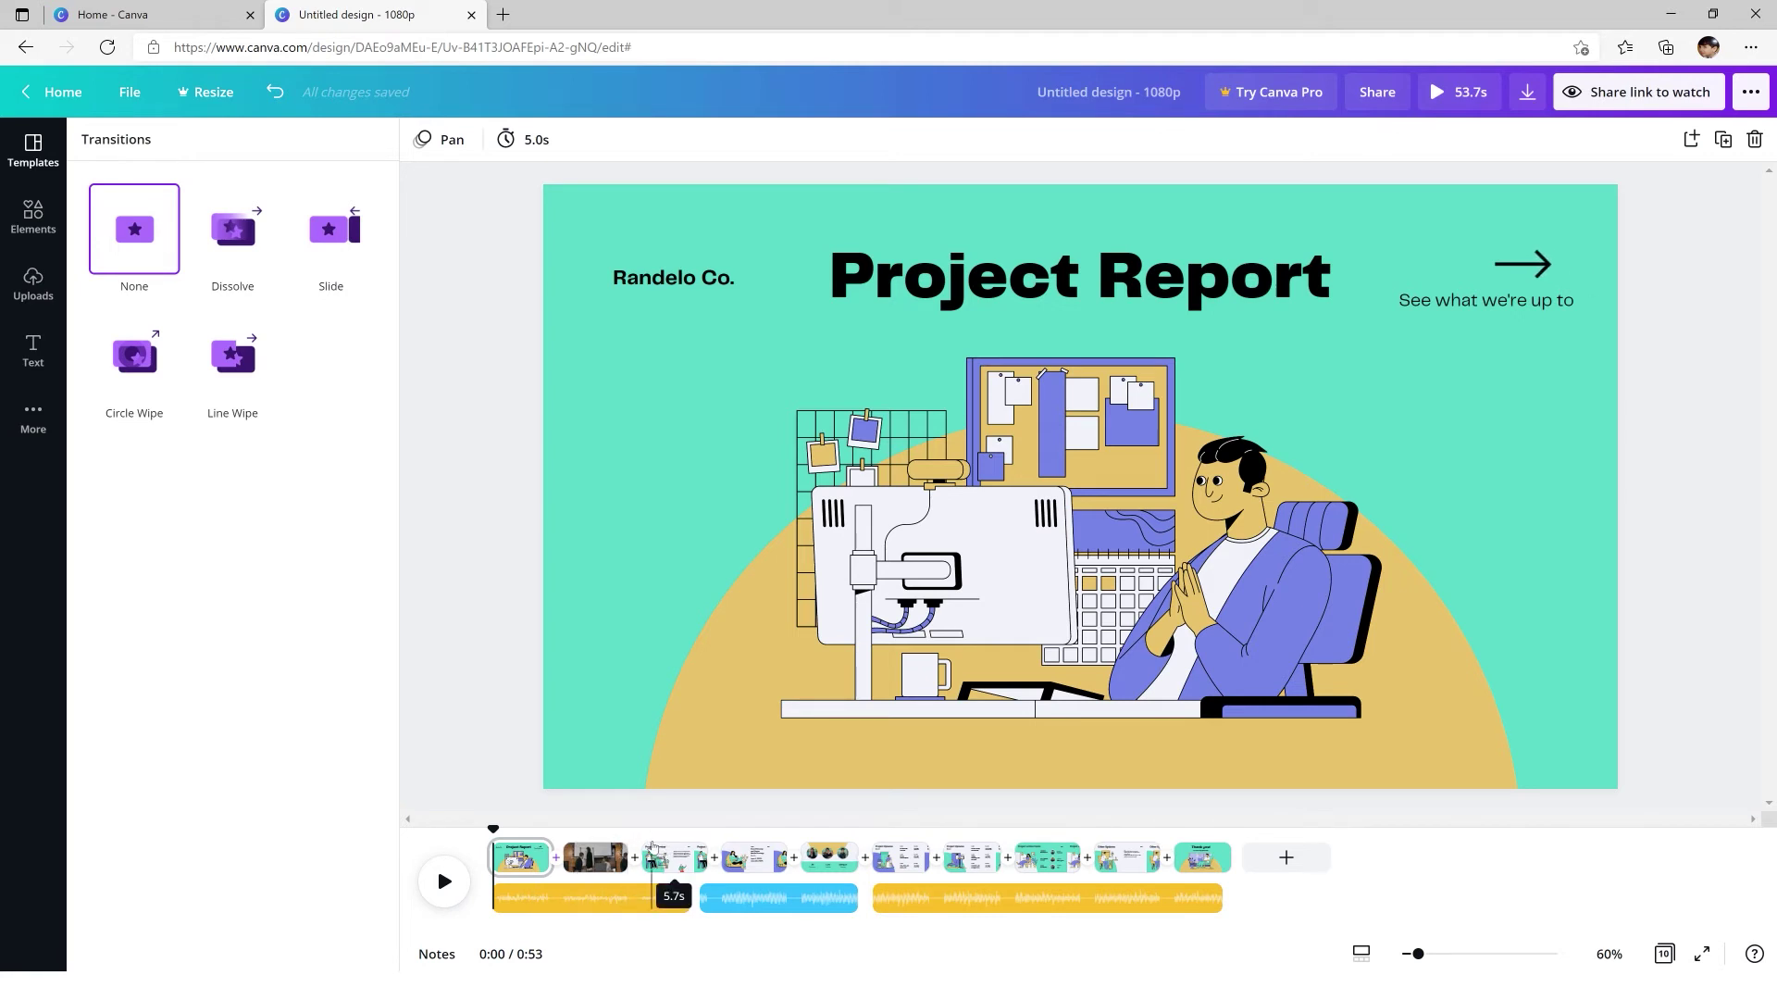
left_click(234, 262)
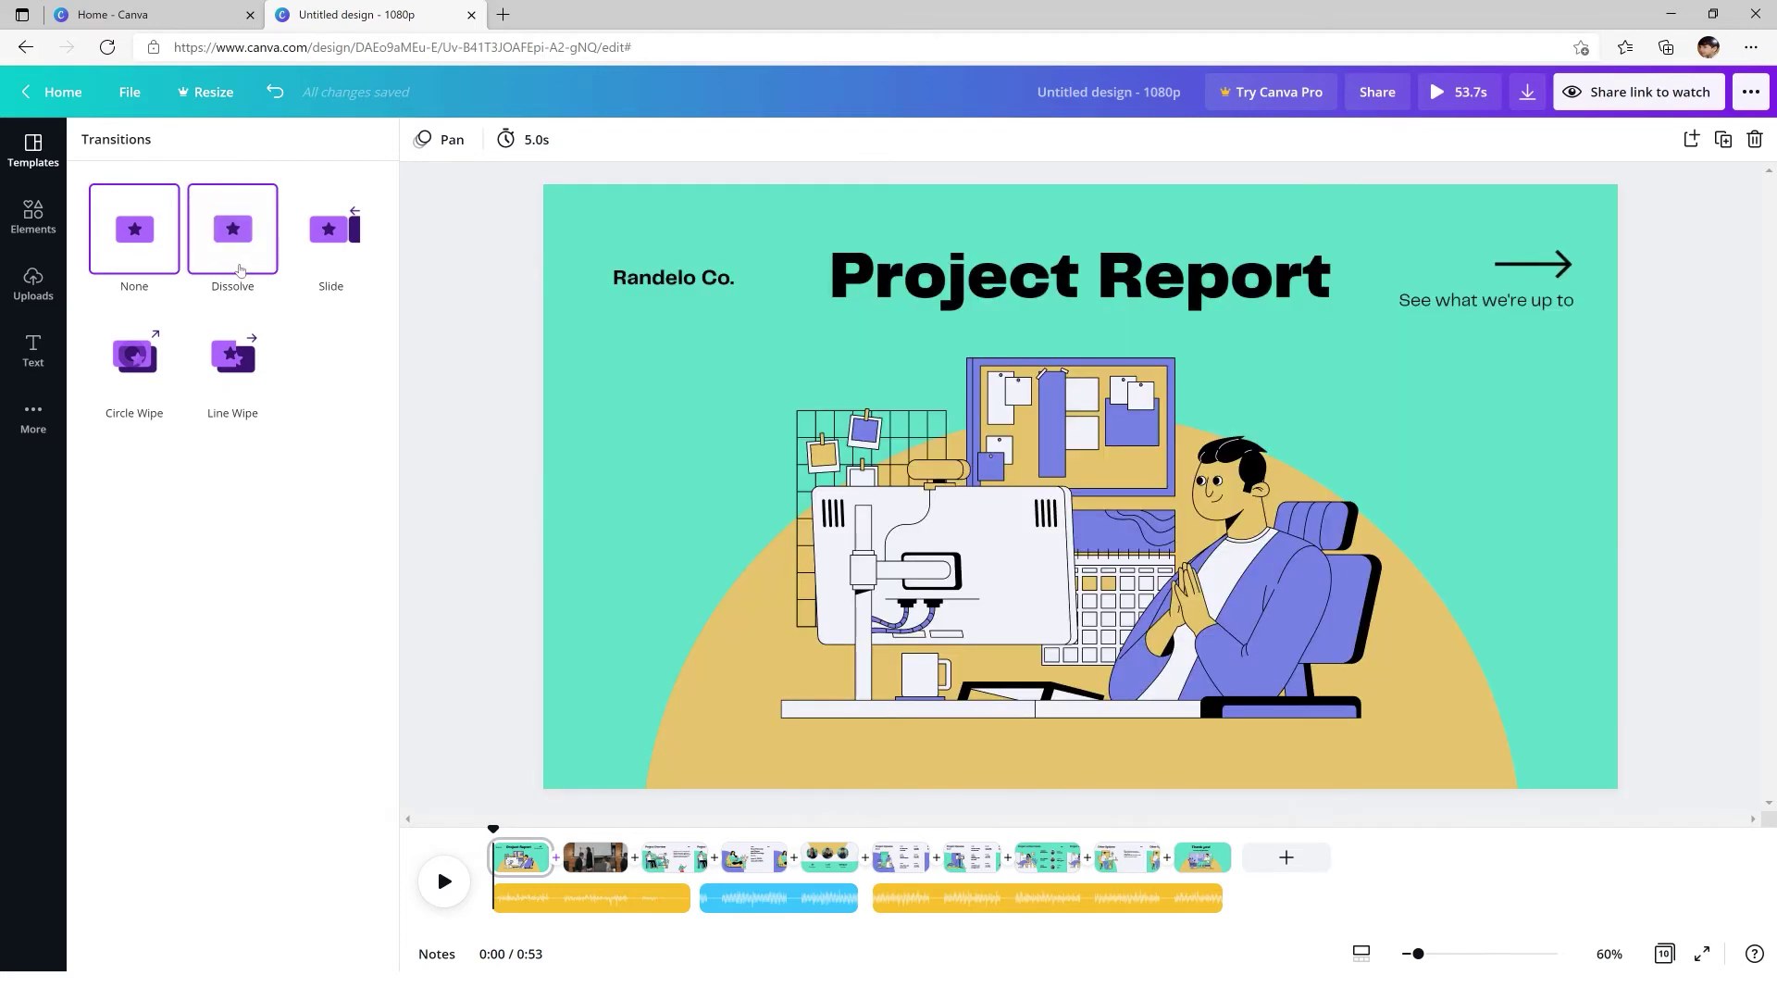
left_click(326, 256)
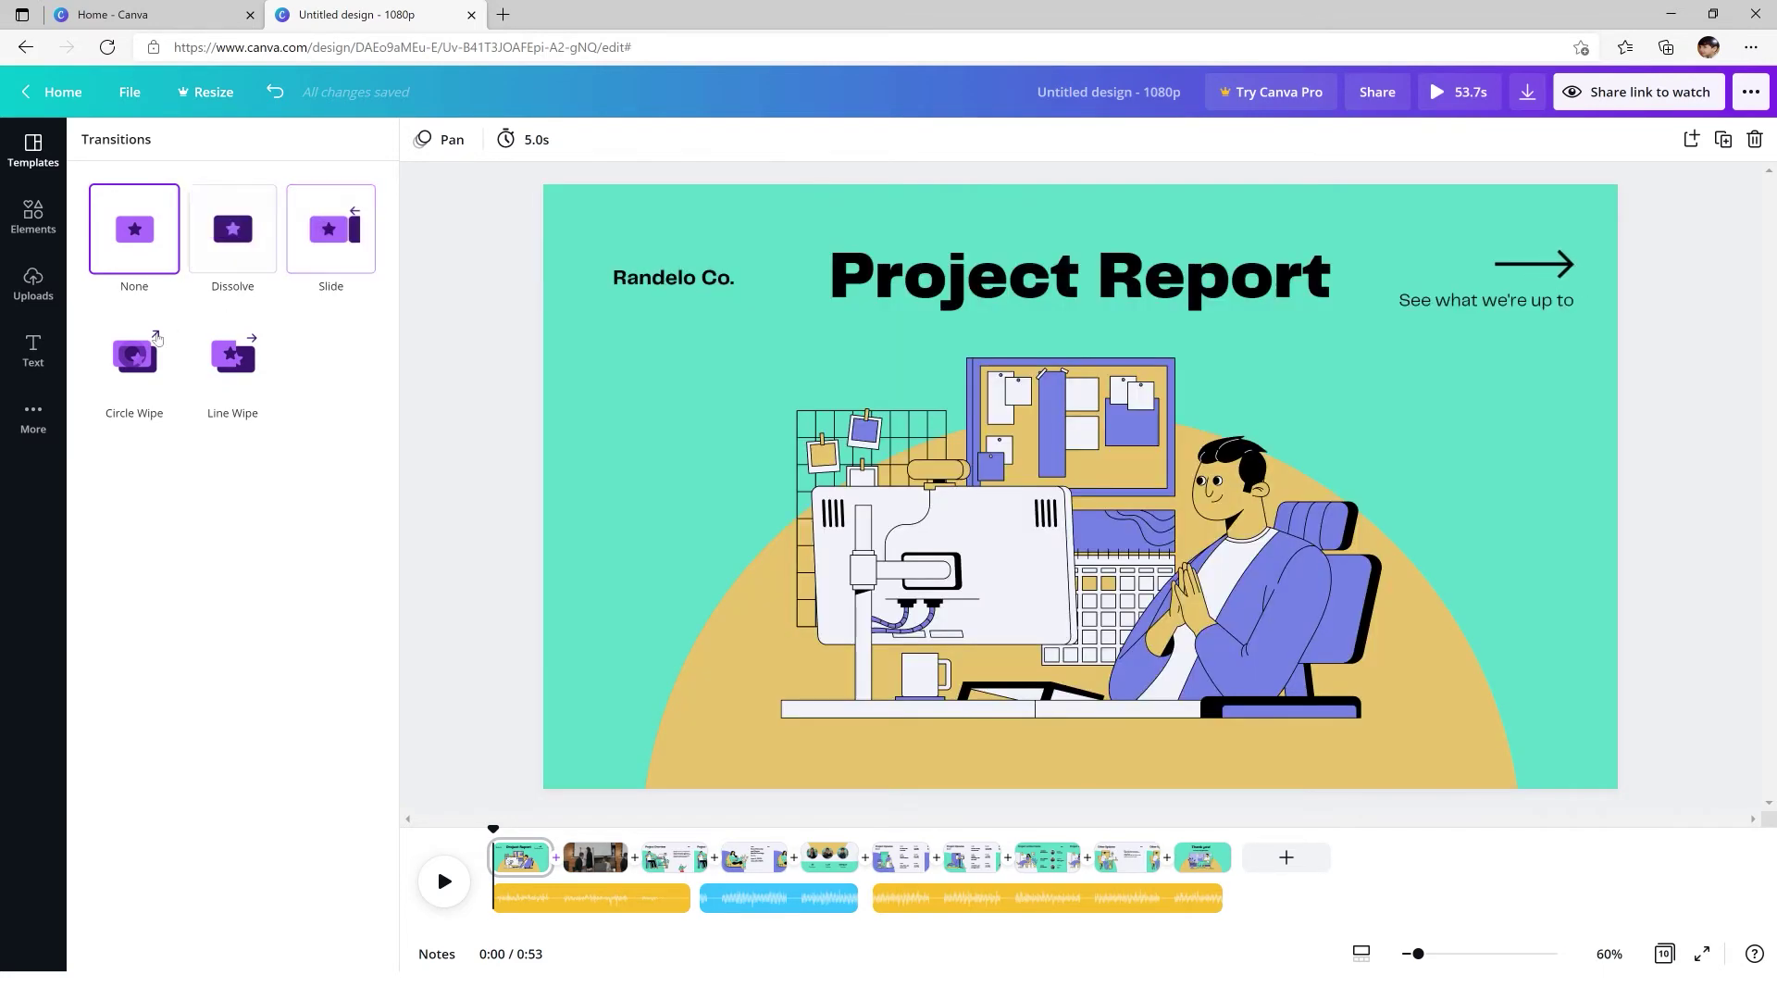
left_click(127, 365)
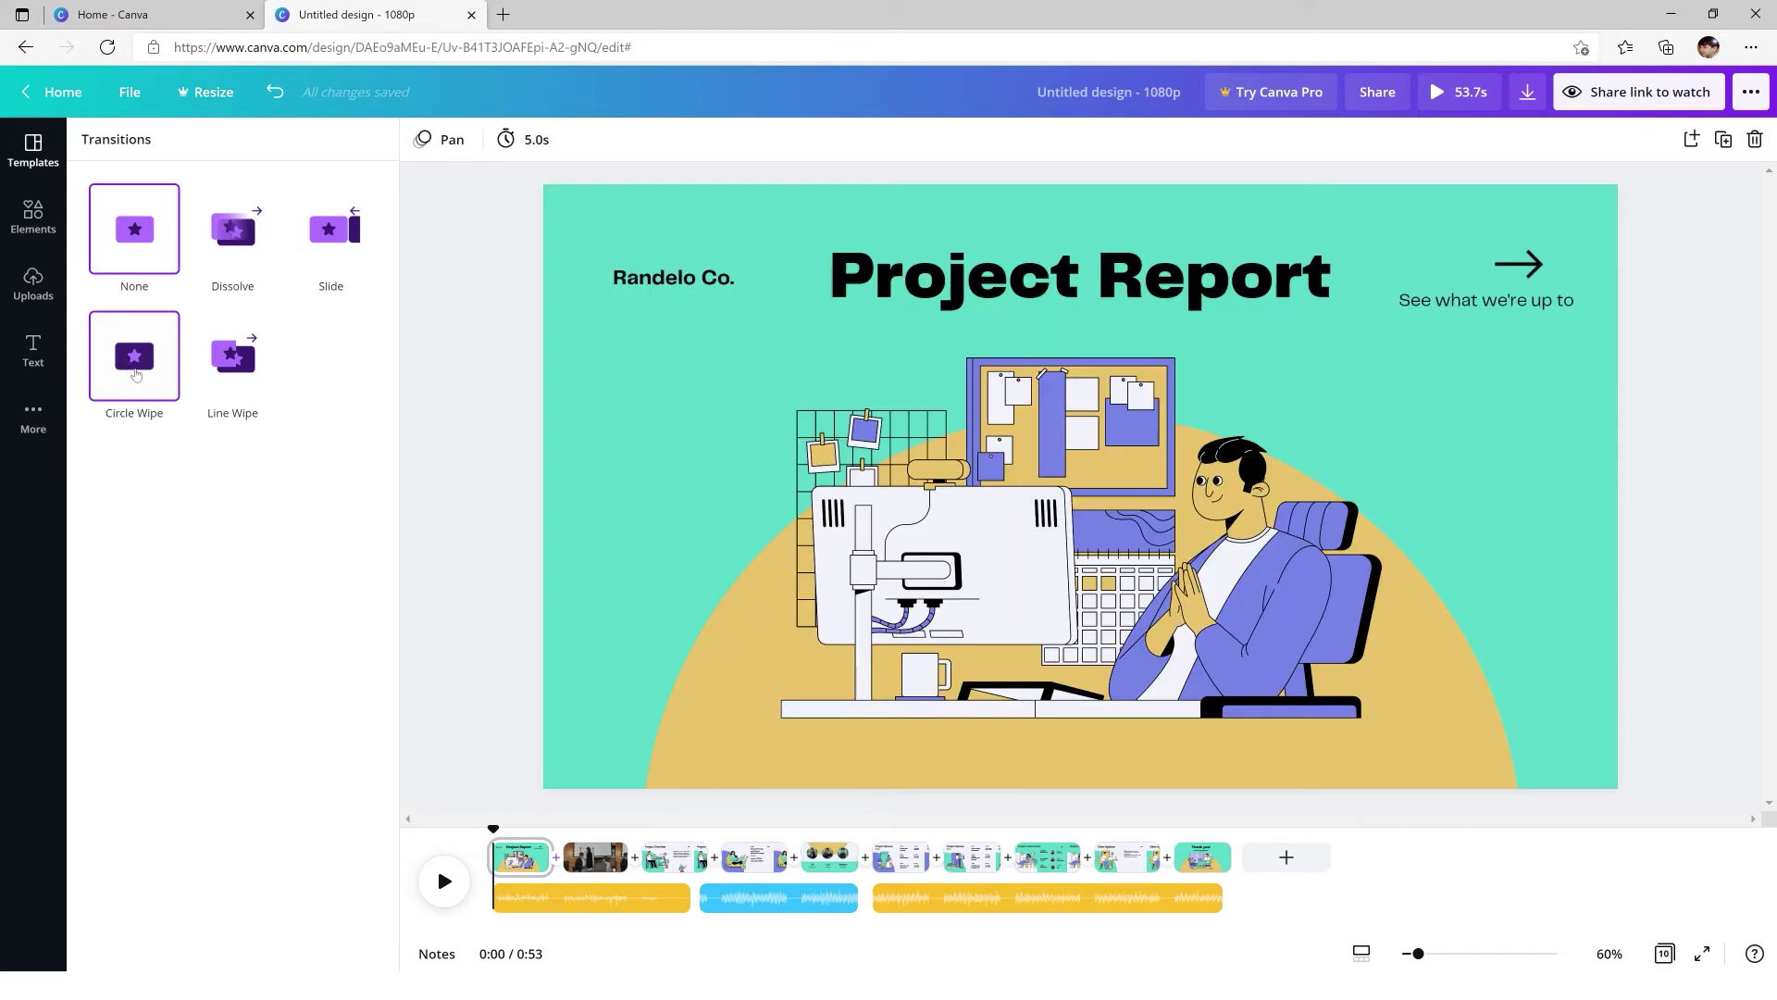
left_click(223, 374)
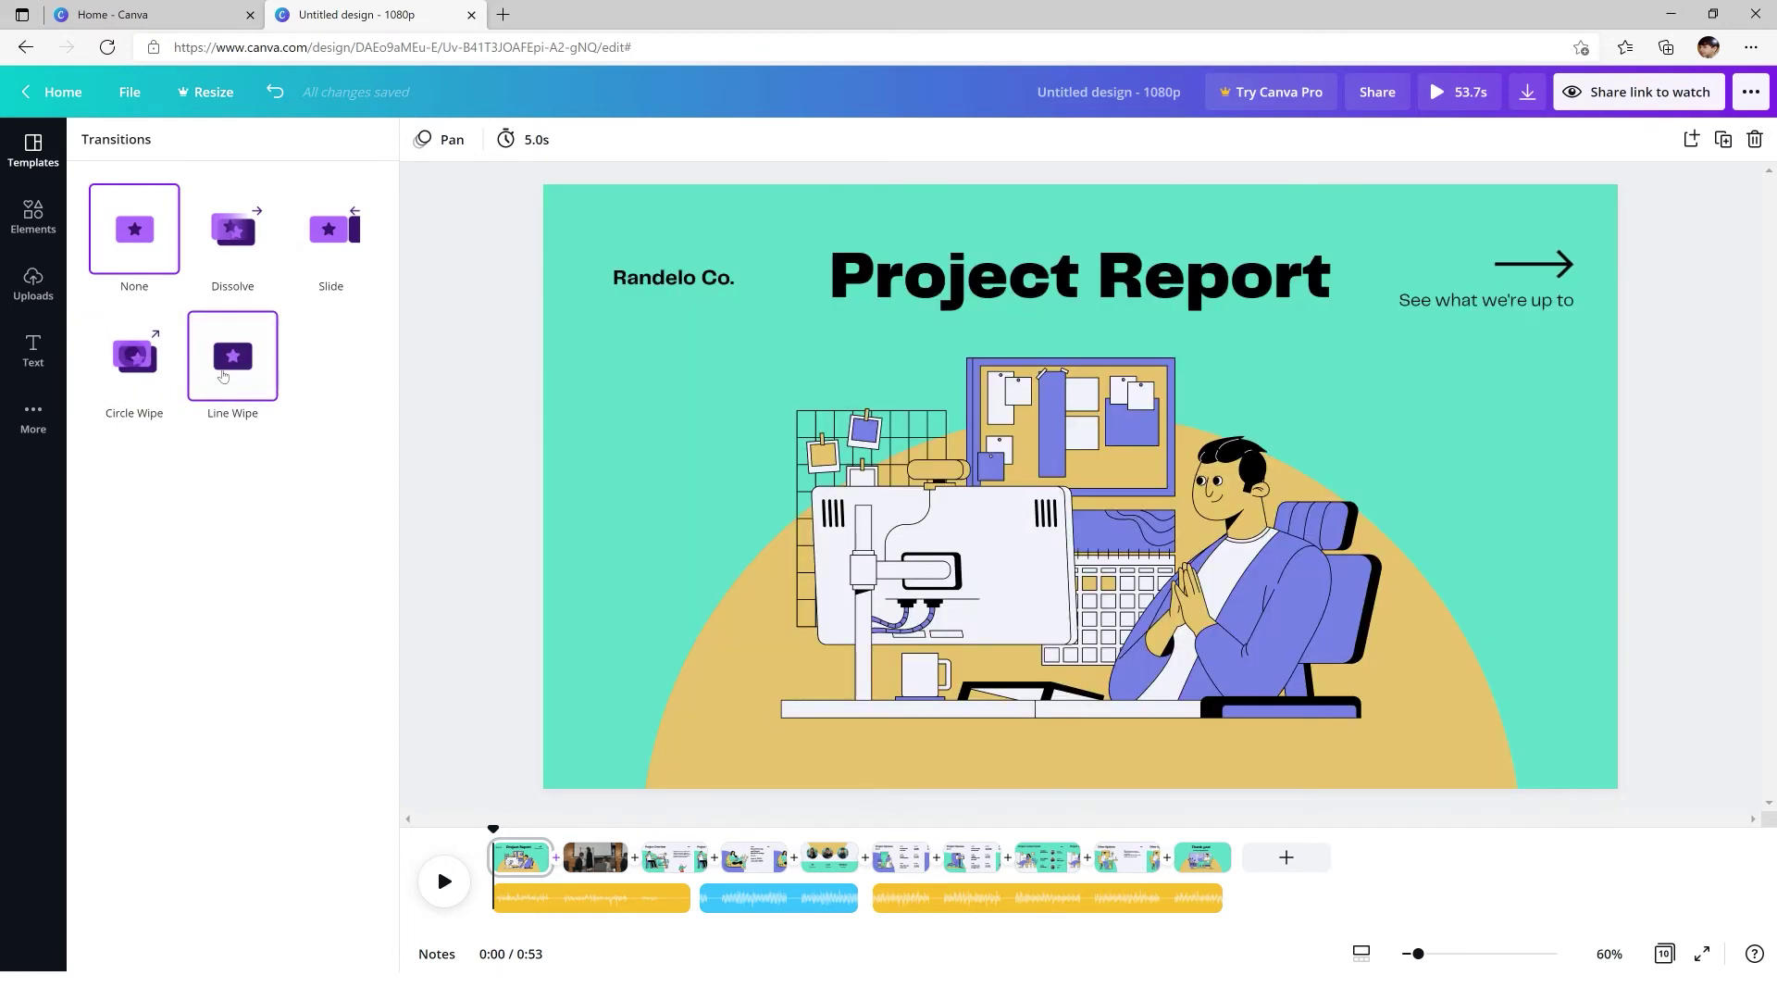
left_click(237, 234)
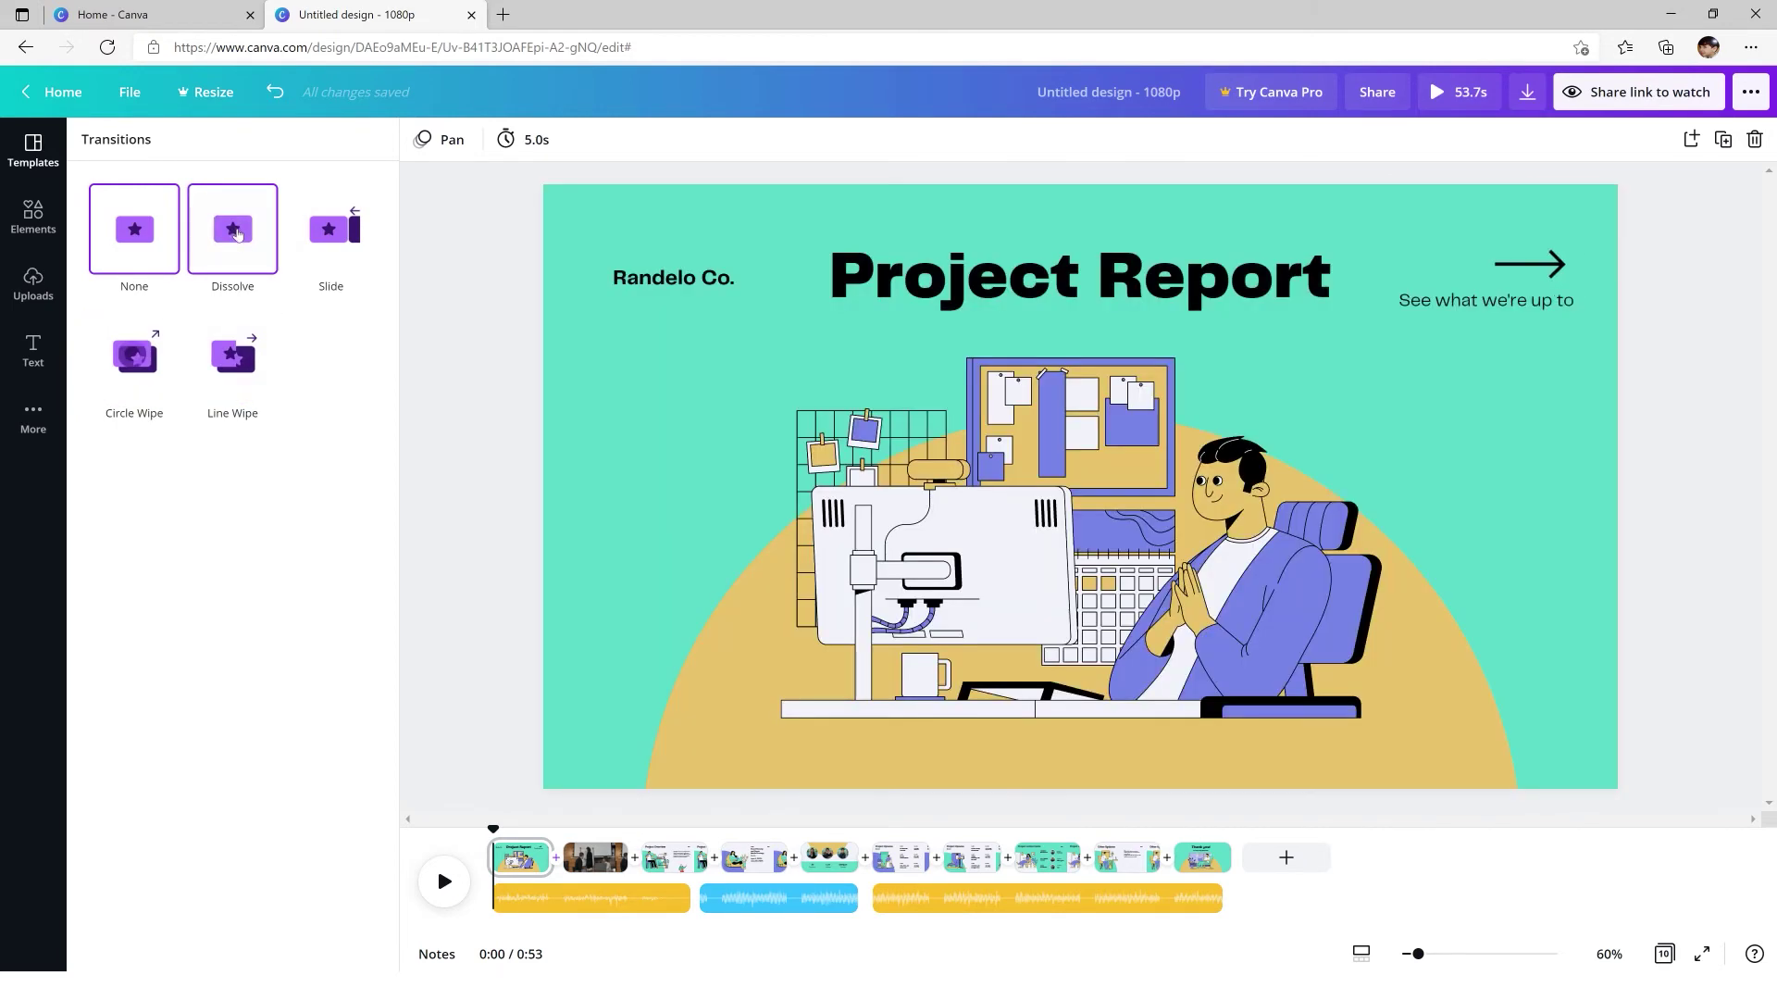
left_click(333, 233)
left_click(128, 363)
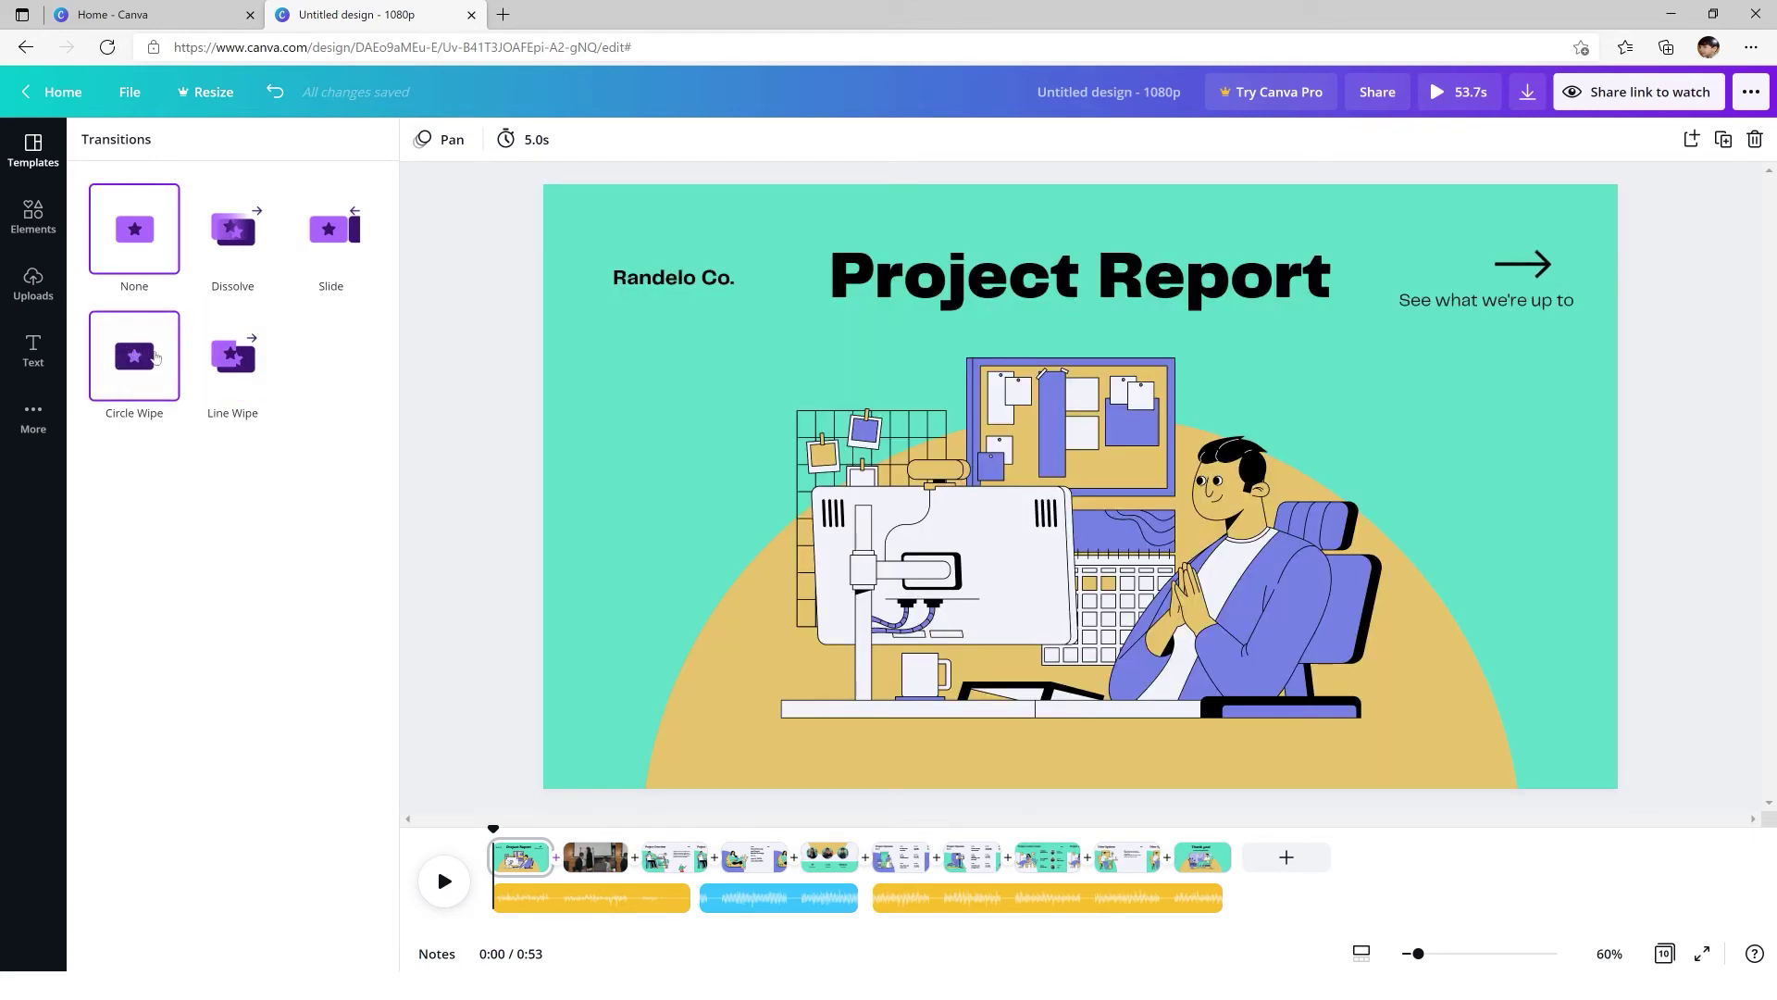
- Apply a Dissolve transition between the first and second pages and set its duration to 0.9 seconds
left_click(245, 267)
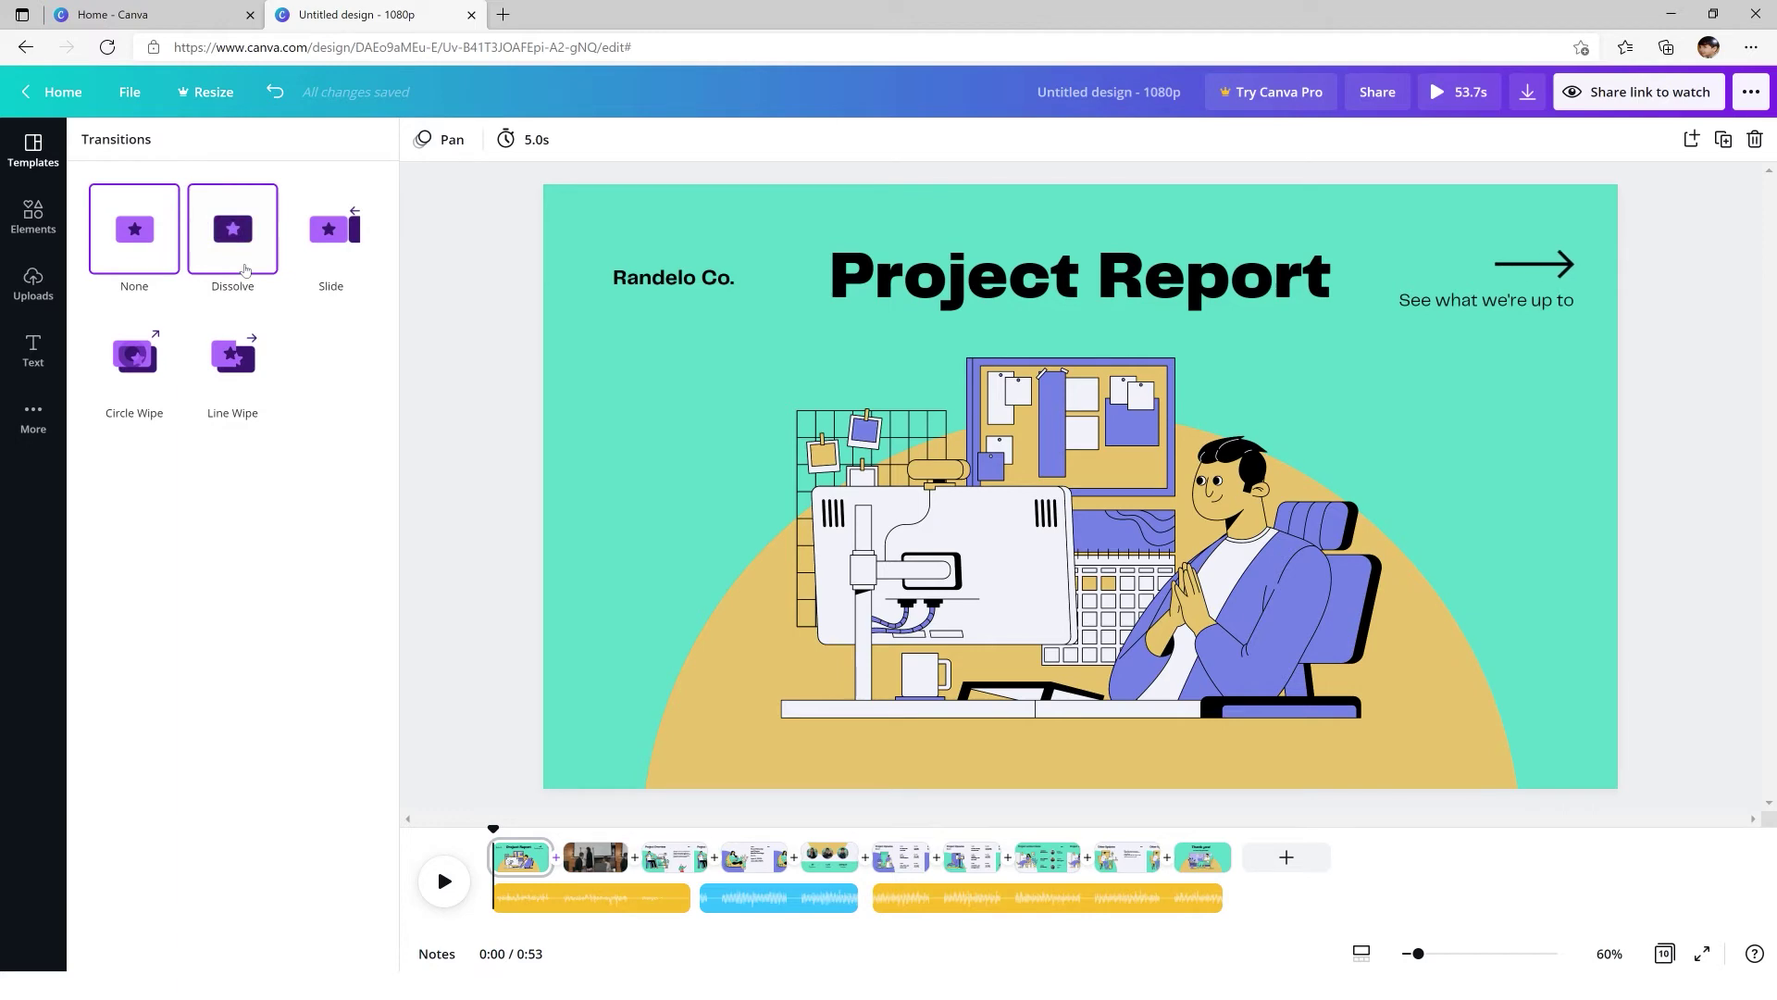
left_click(245, 269)
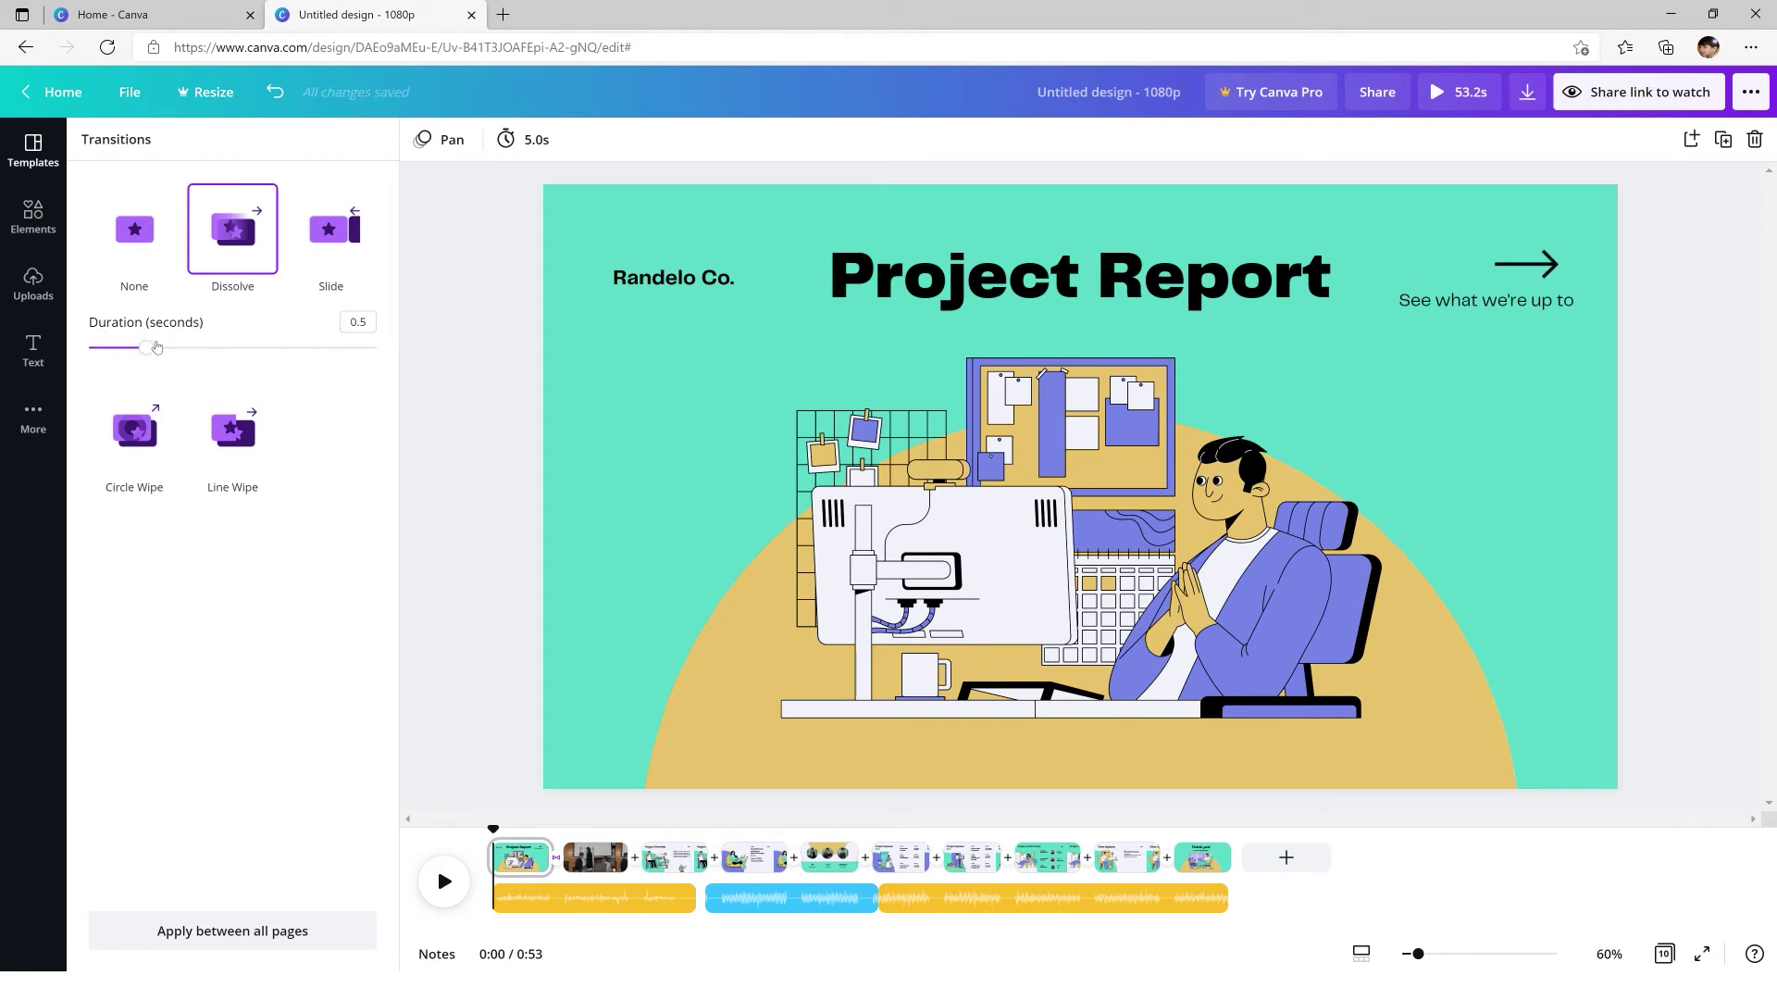
left_click_drag(146, 348, 216, 348)
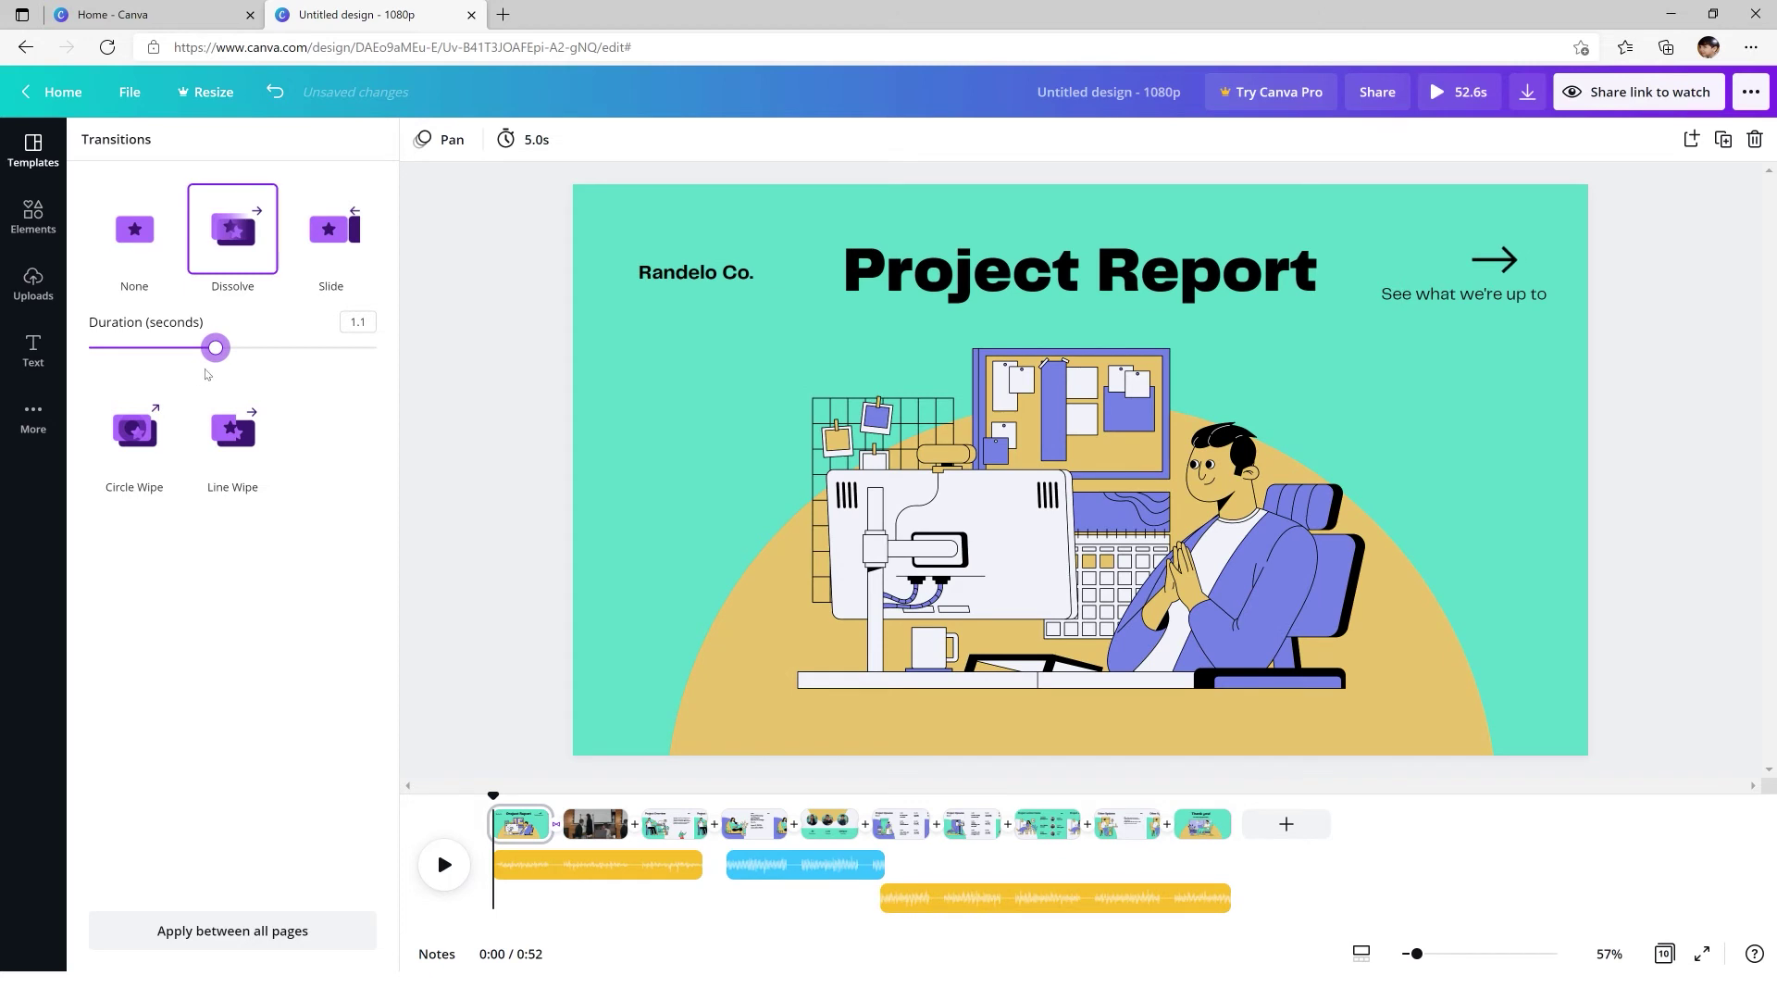
mouse_move(218, 352)
left_mouse_down()
mouse_move(148, 352)
mouse_move(193, 356)
left_mouse_up()
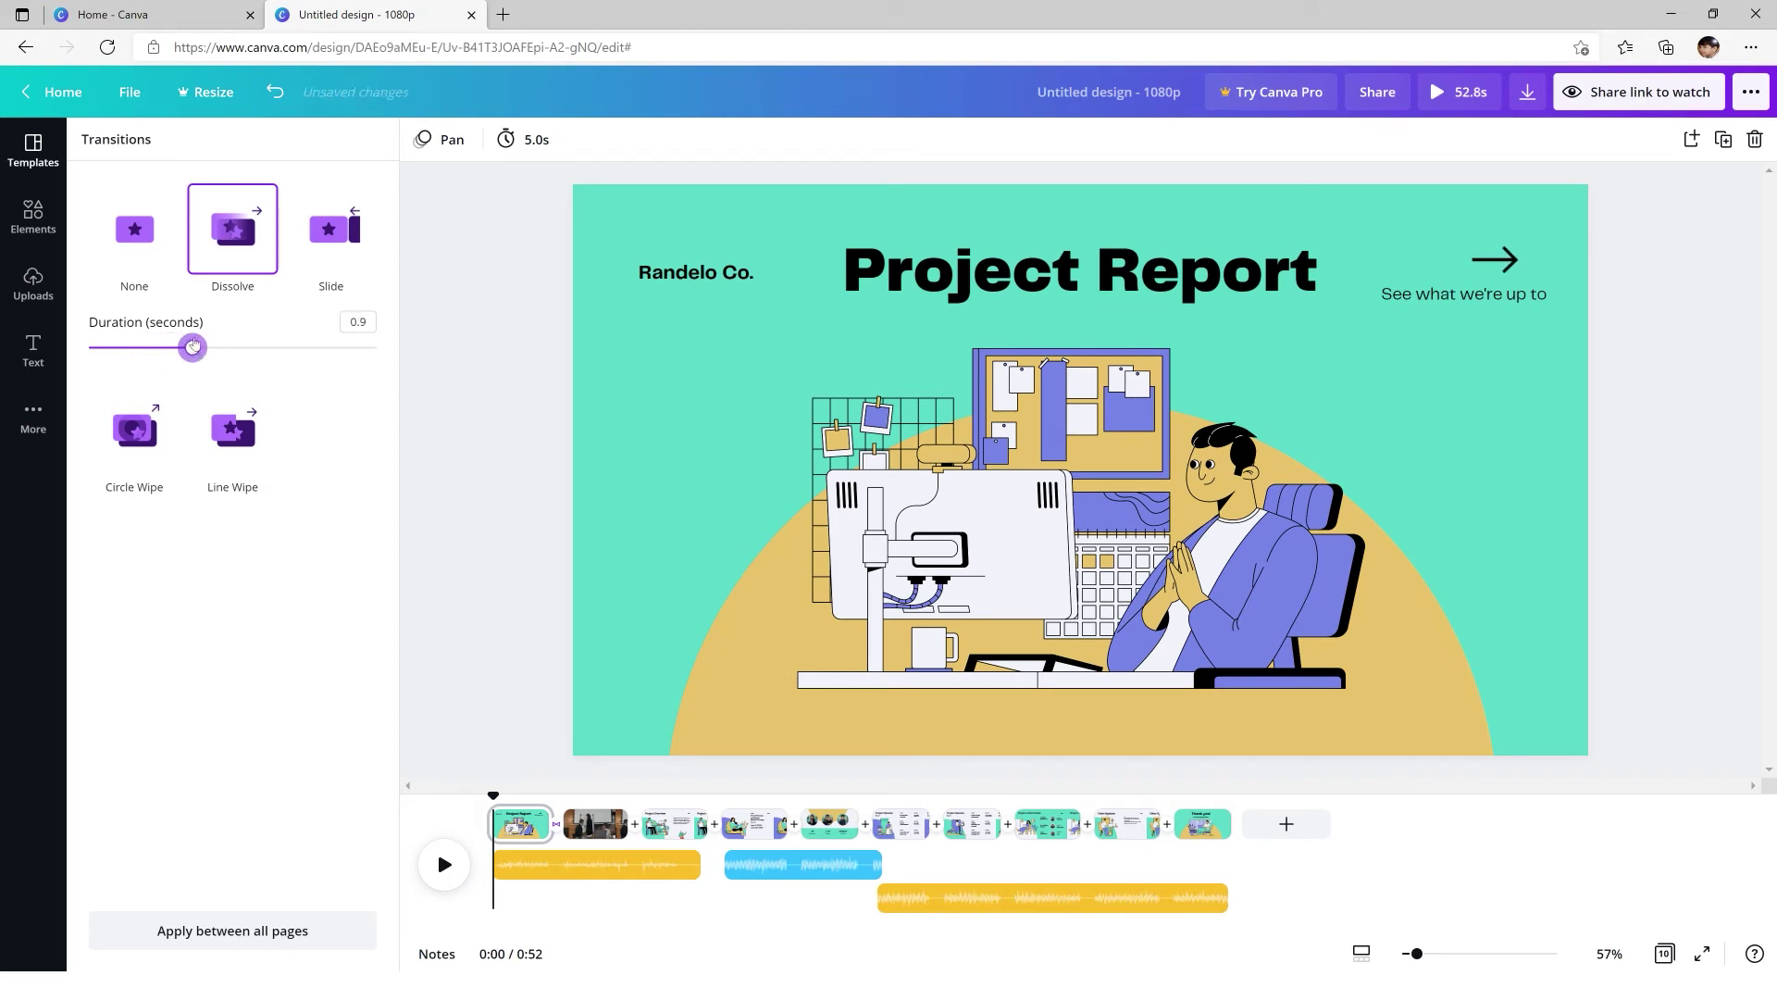
- Change the transition to Slide with a 0.5-second duration and preview the Circle Wipe, Line Wipe and Dissolve alternatives
left_click(139, 429)
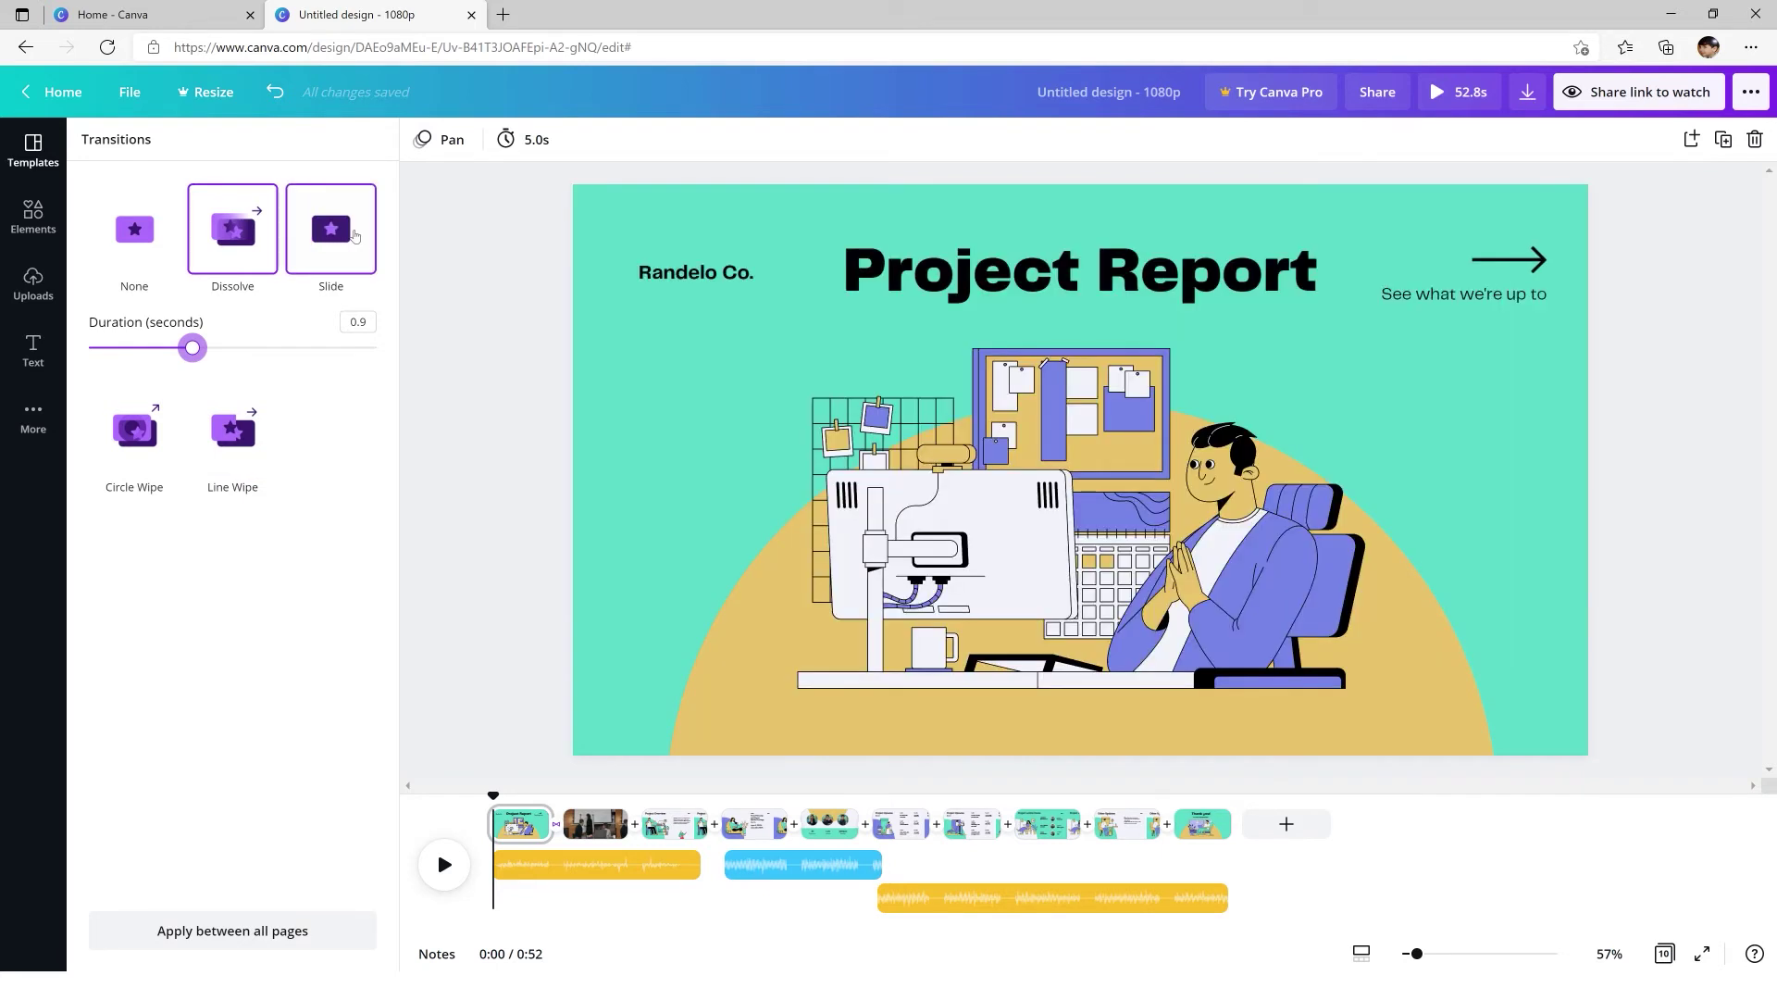
left_click(355, 236)
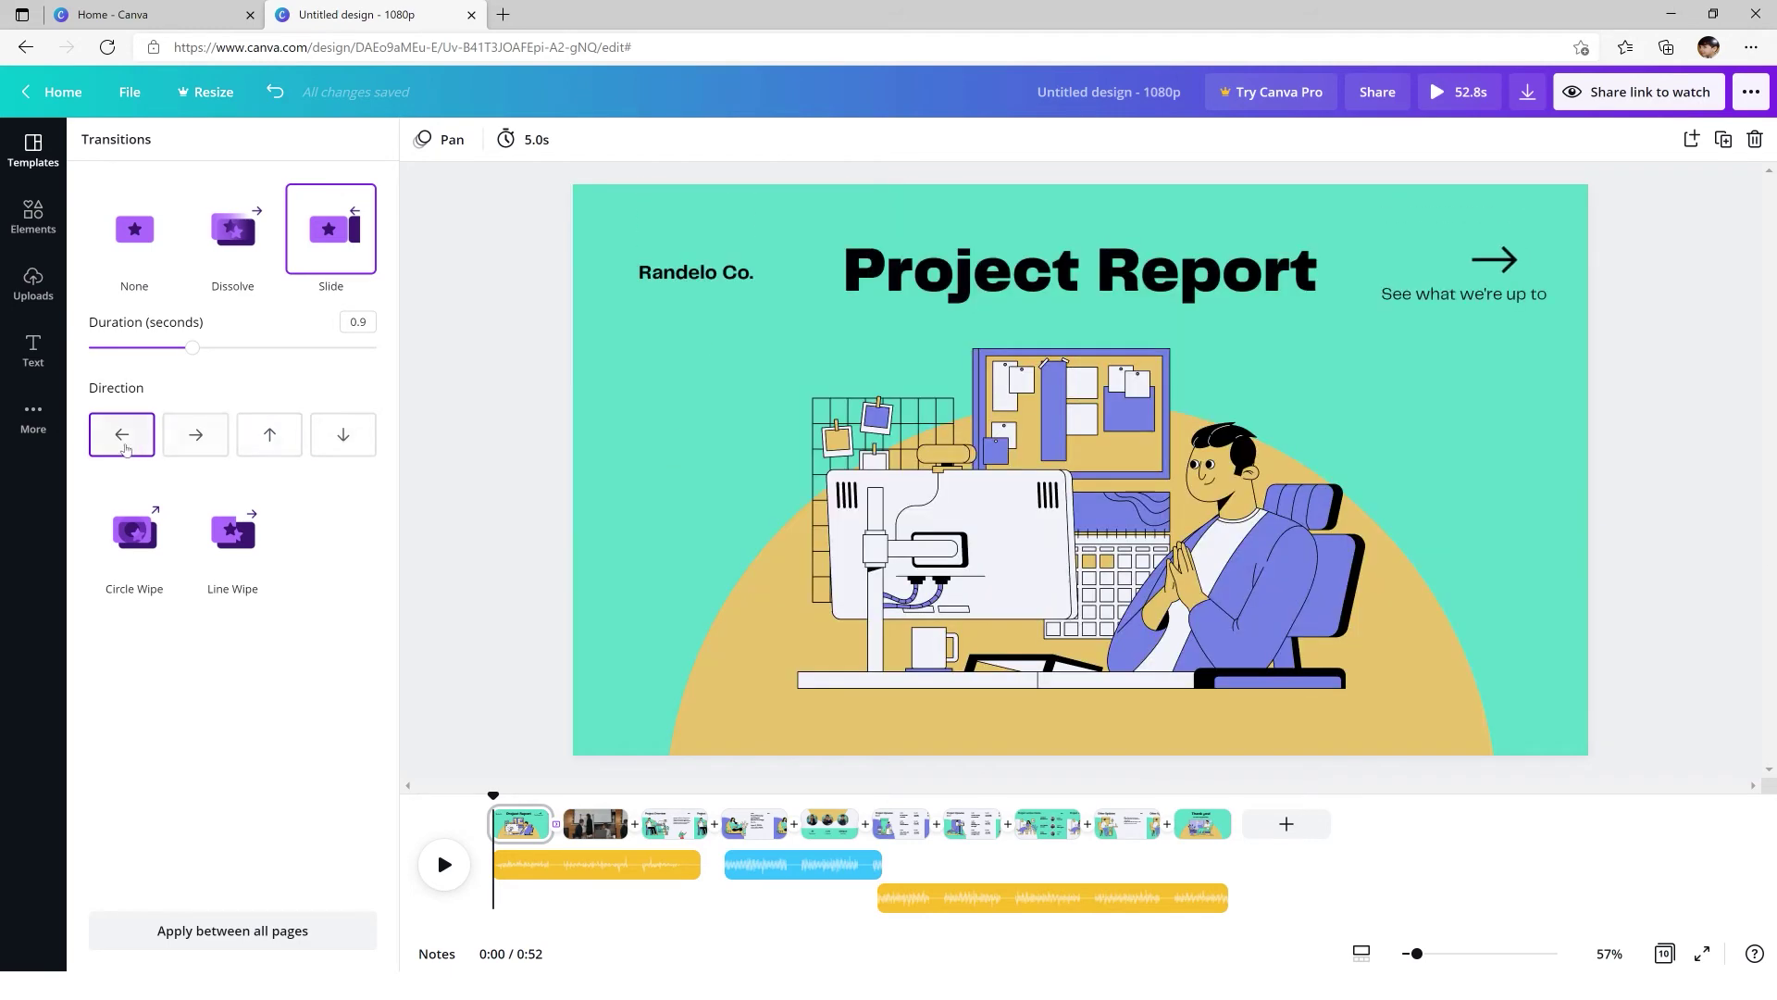
left_click_drag(193, 347, 149, 350)
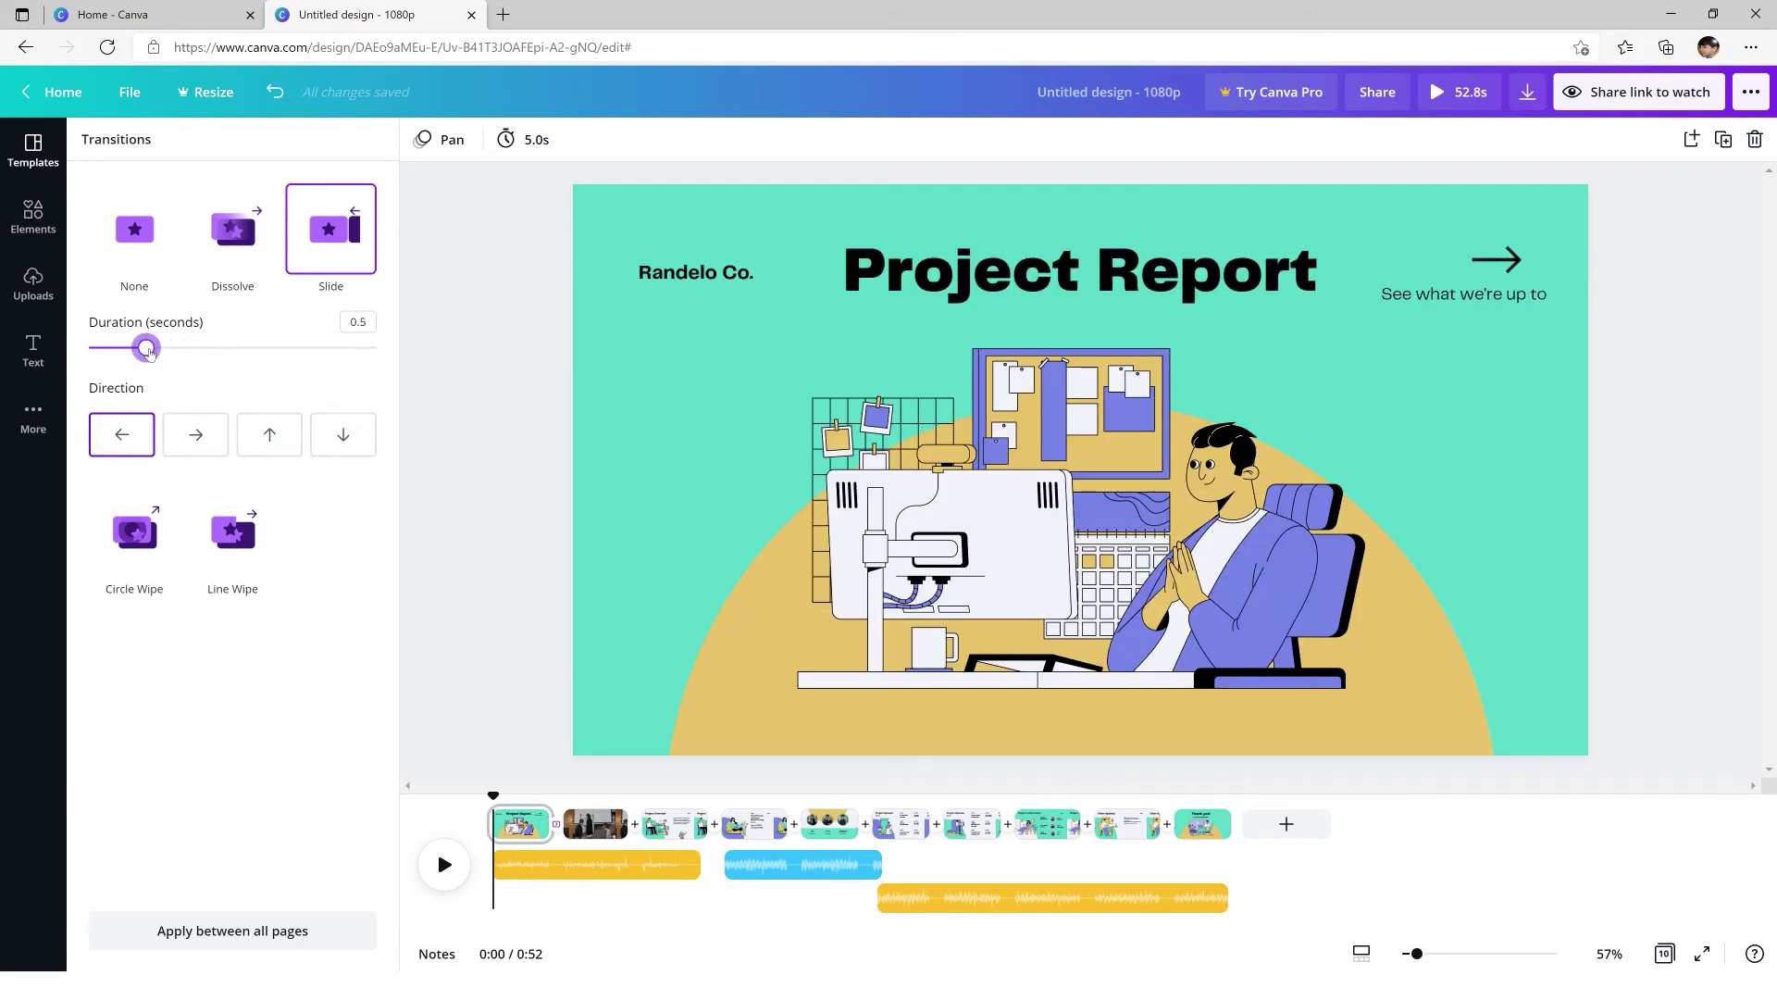
left_click(152, 536)
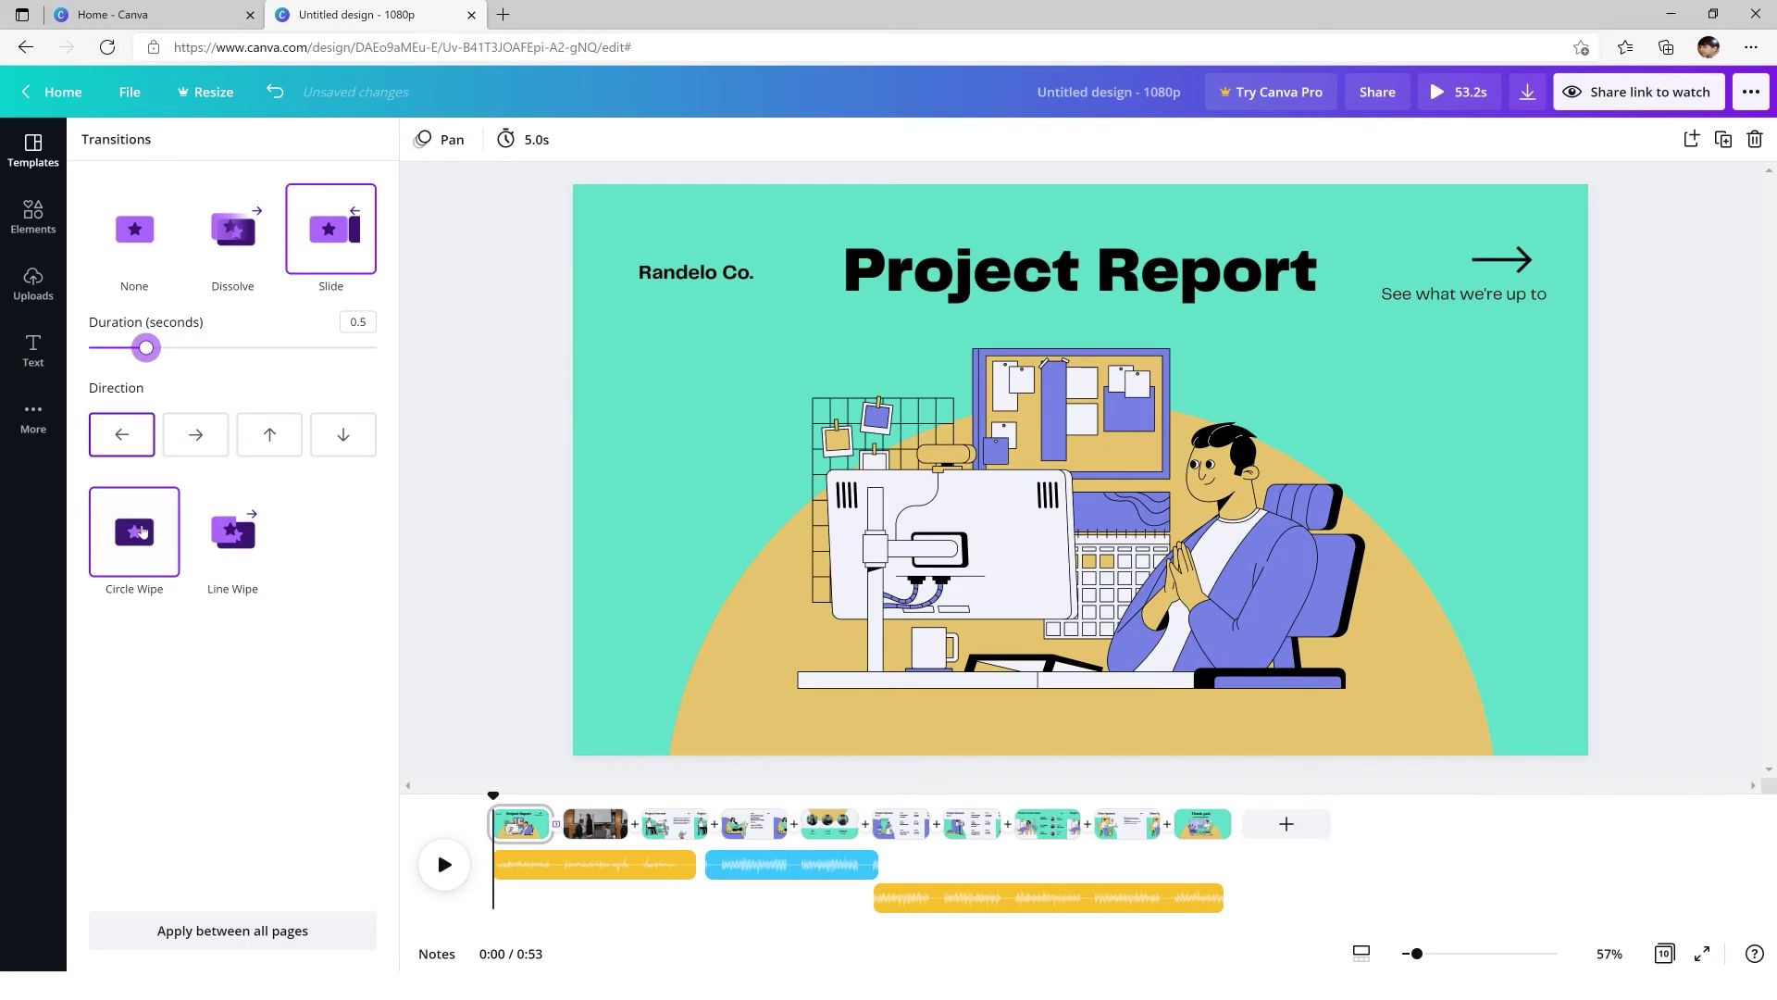
left_click(216, 546)
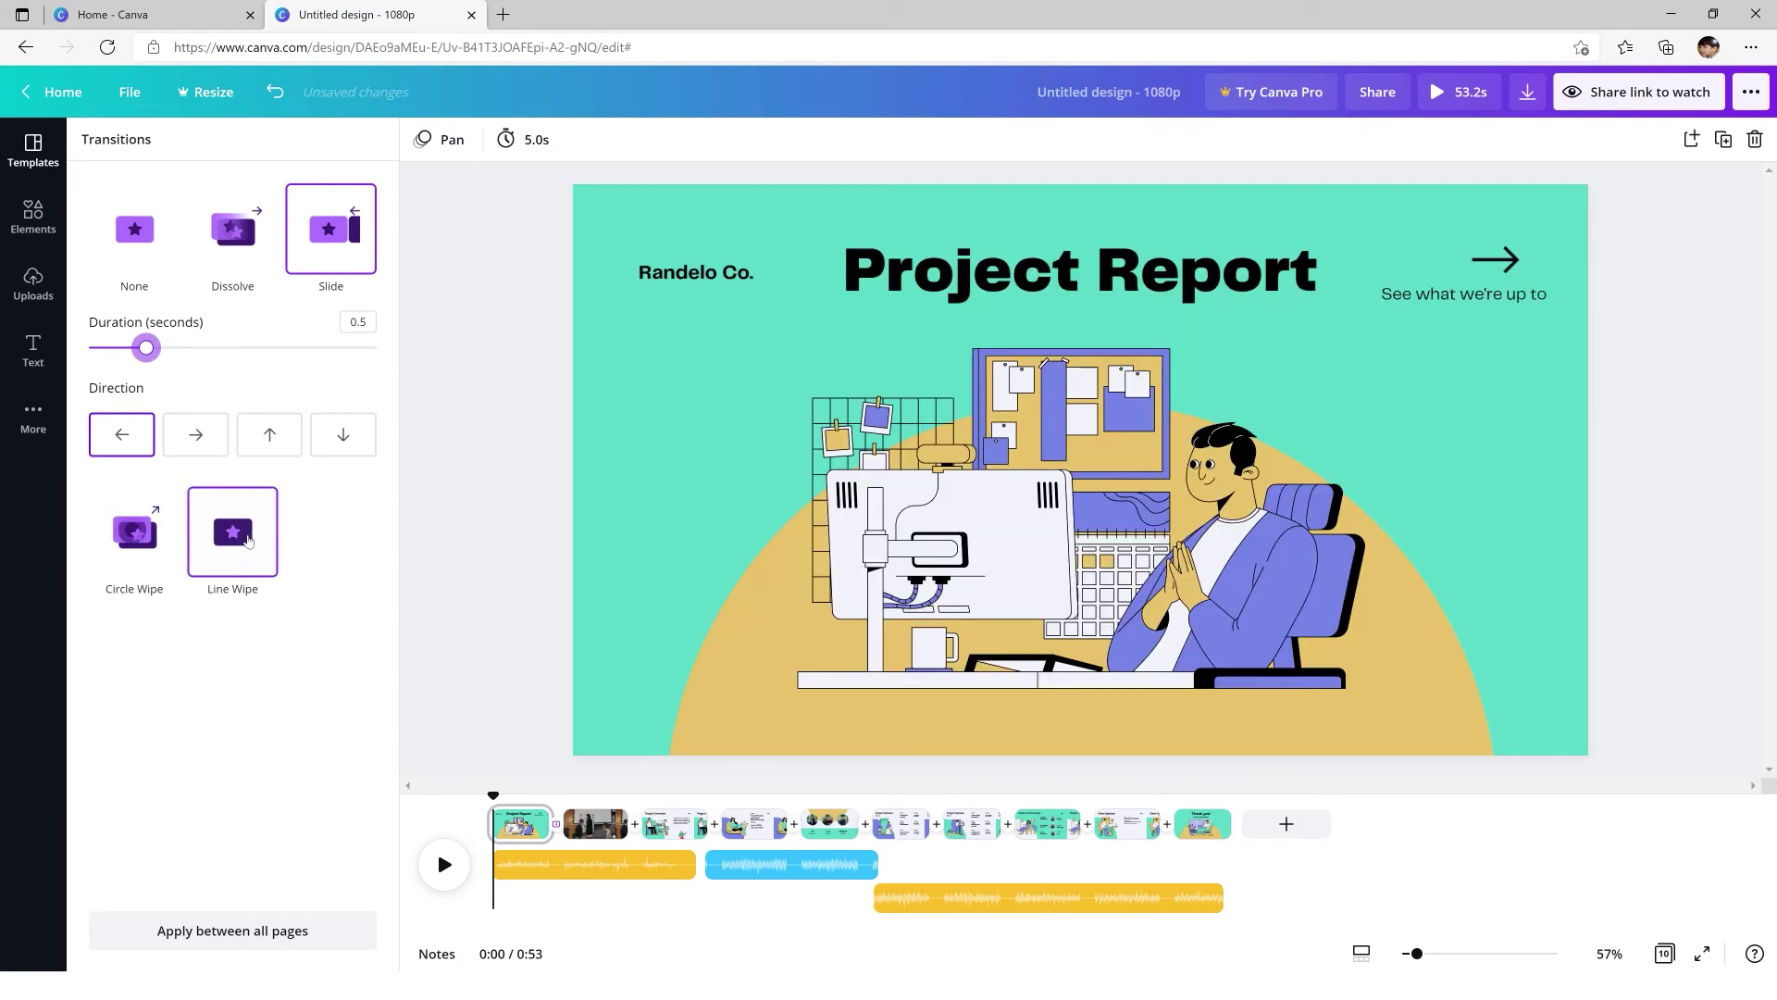
left_click(234, 232)
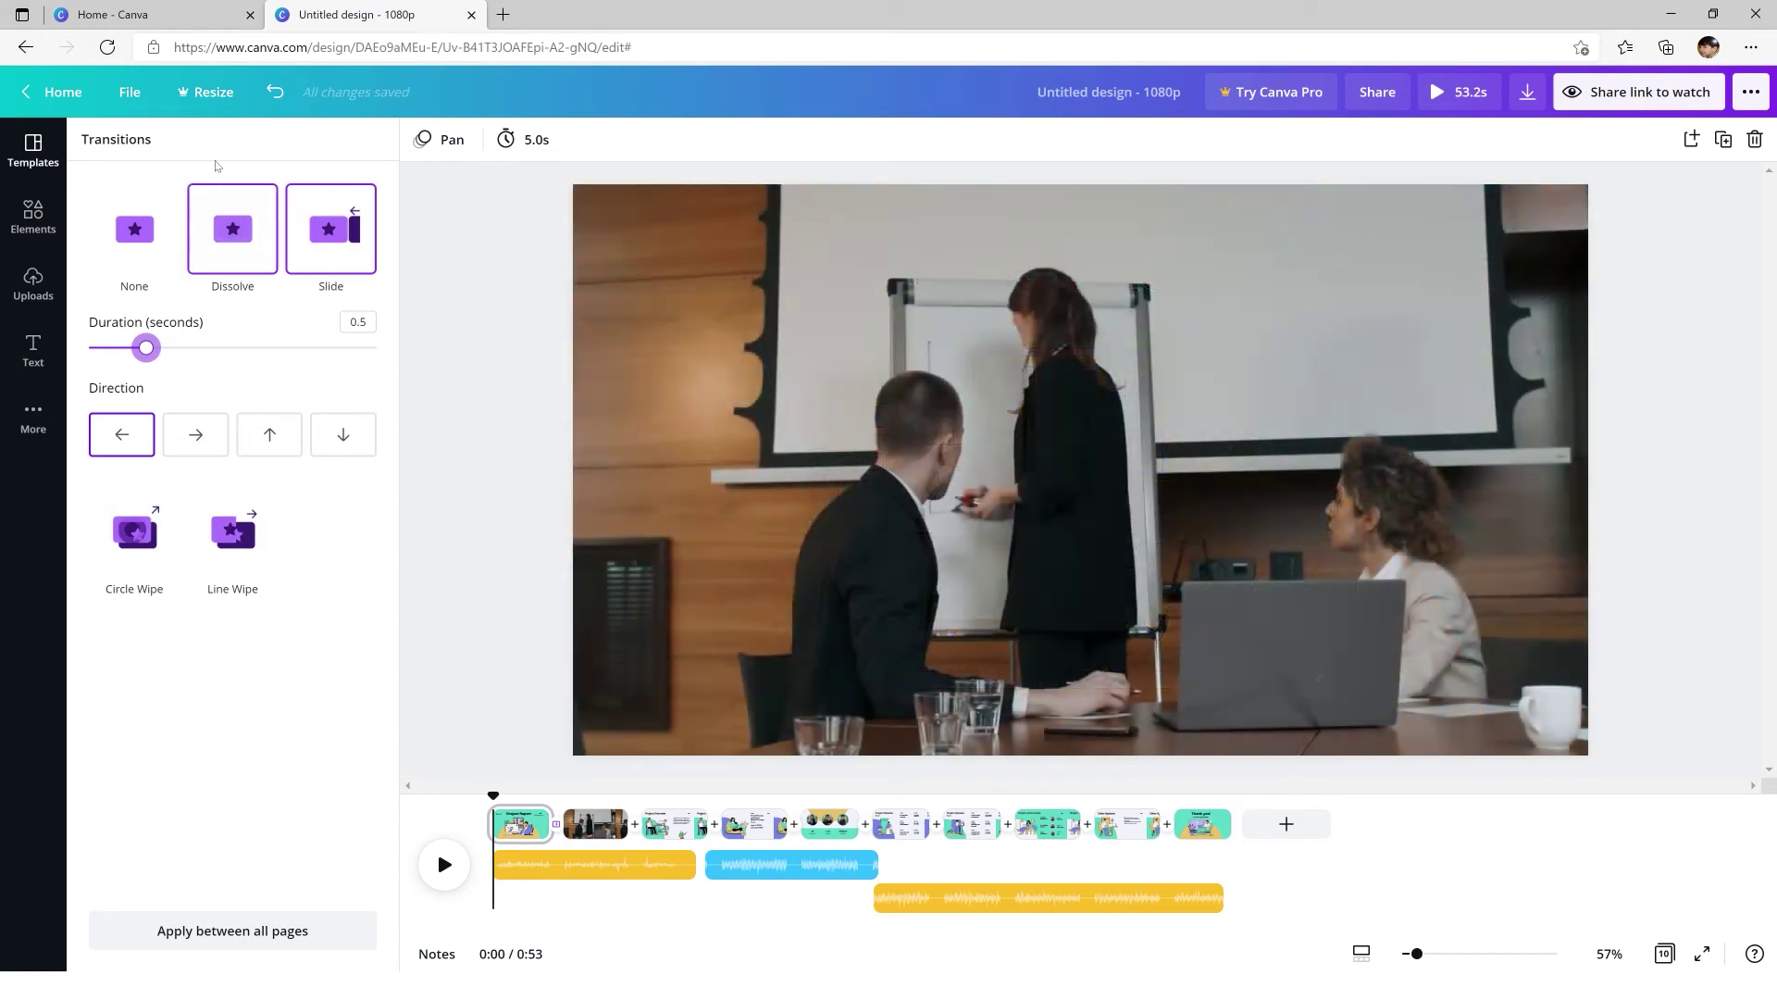
- Remove the Slide transition and apply a Circle Wipe lasting 0.8 seconds between the first two pages
left_click(164, 231)
left_click(143, 370)
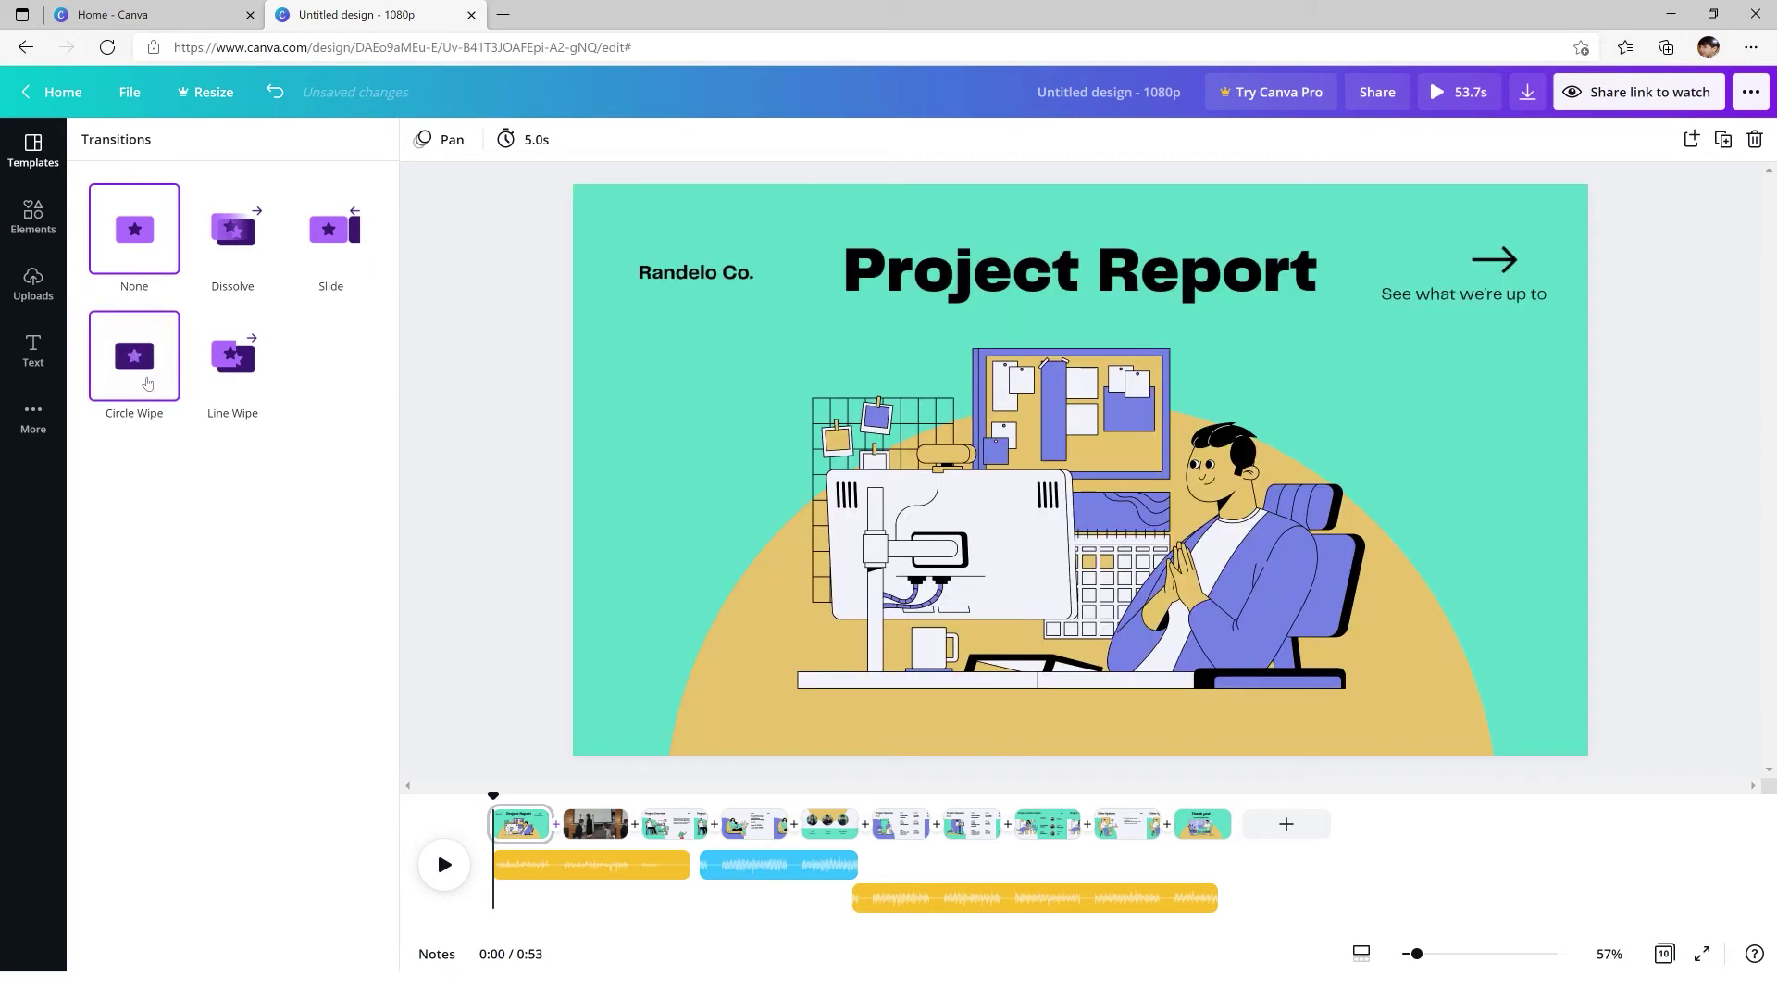
left_click(146, 383)
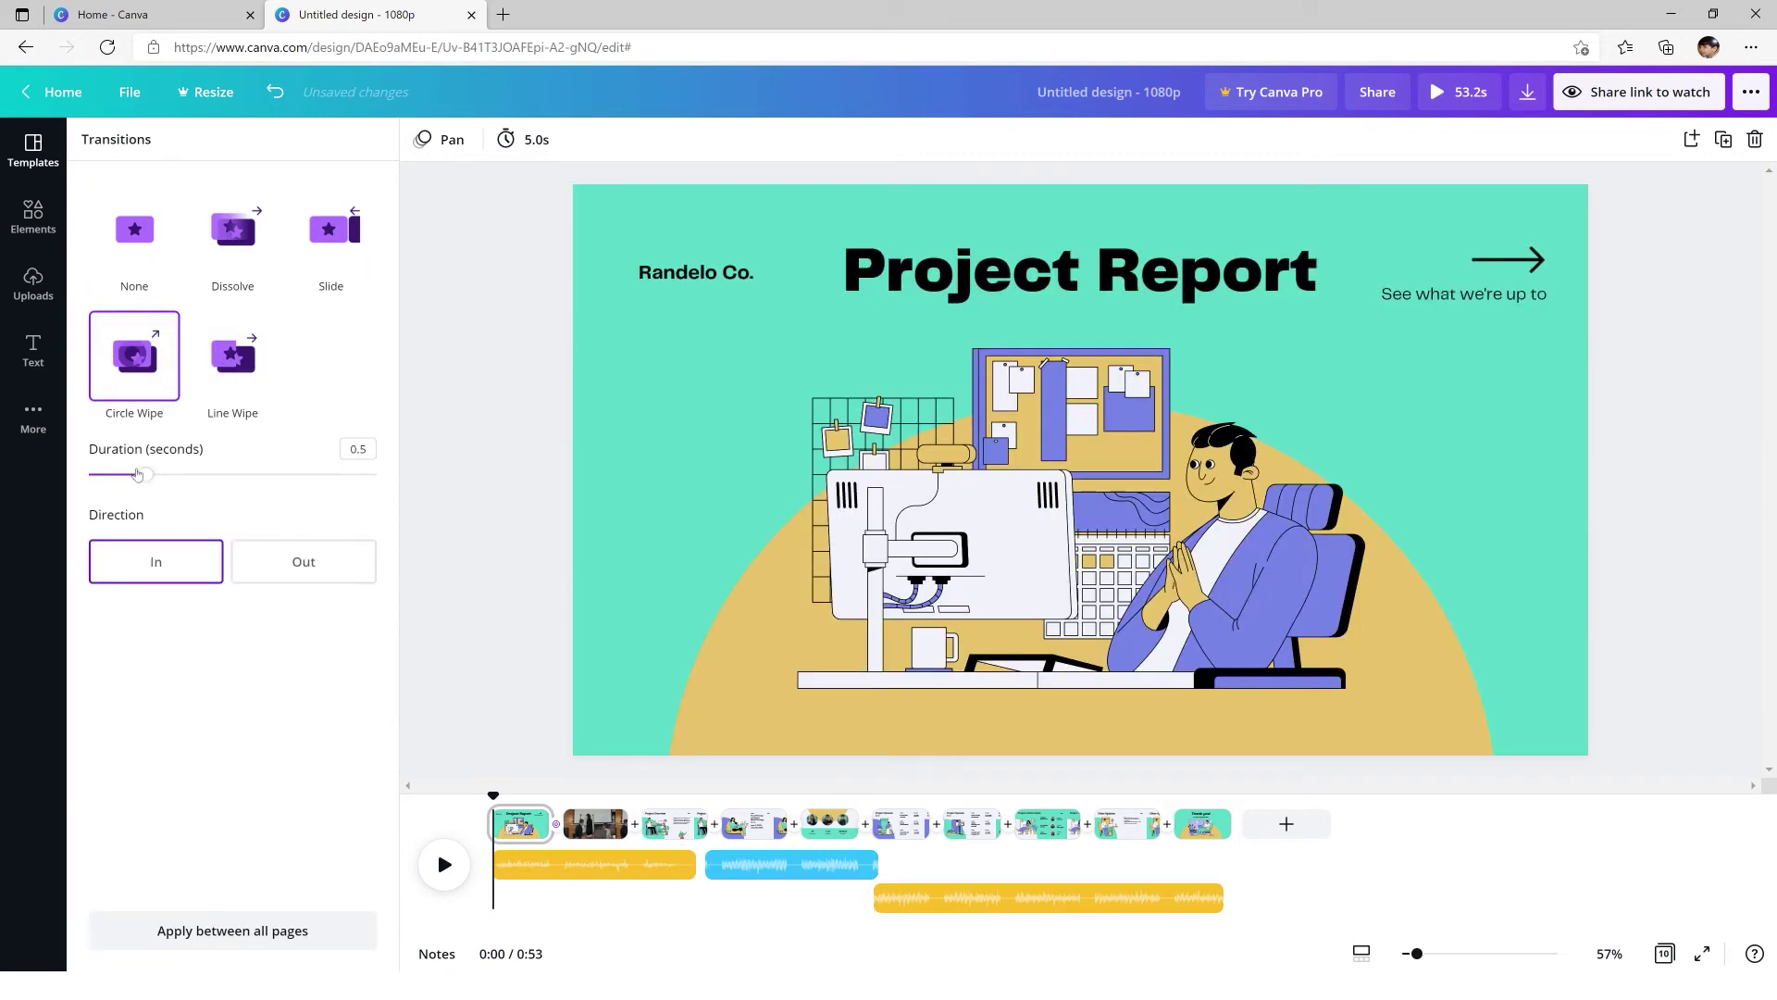
left_click_drag(155, 474, 181, 475)
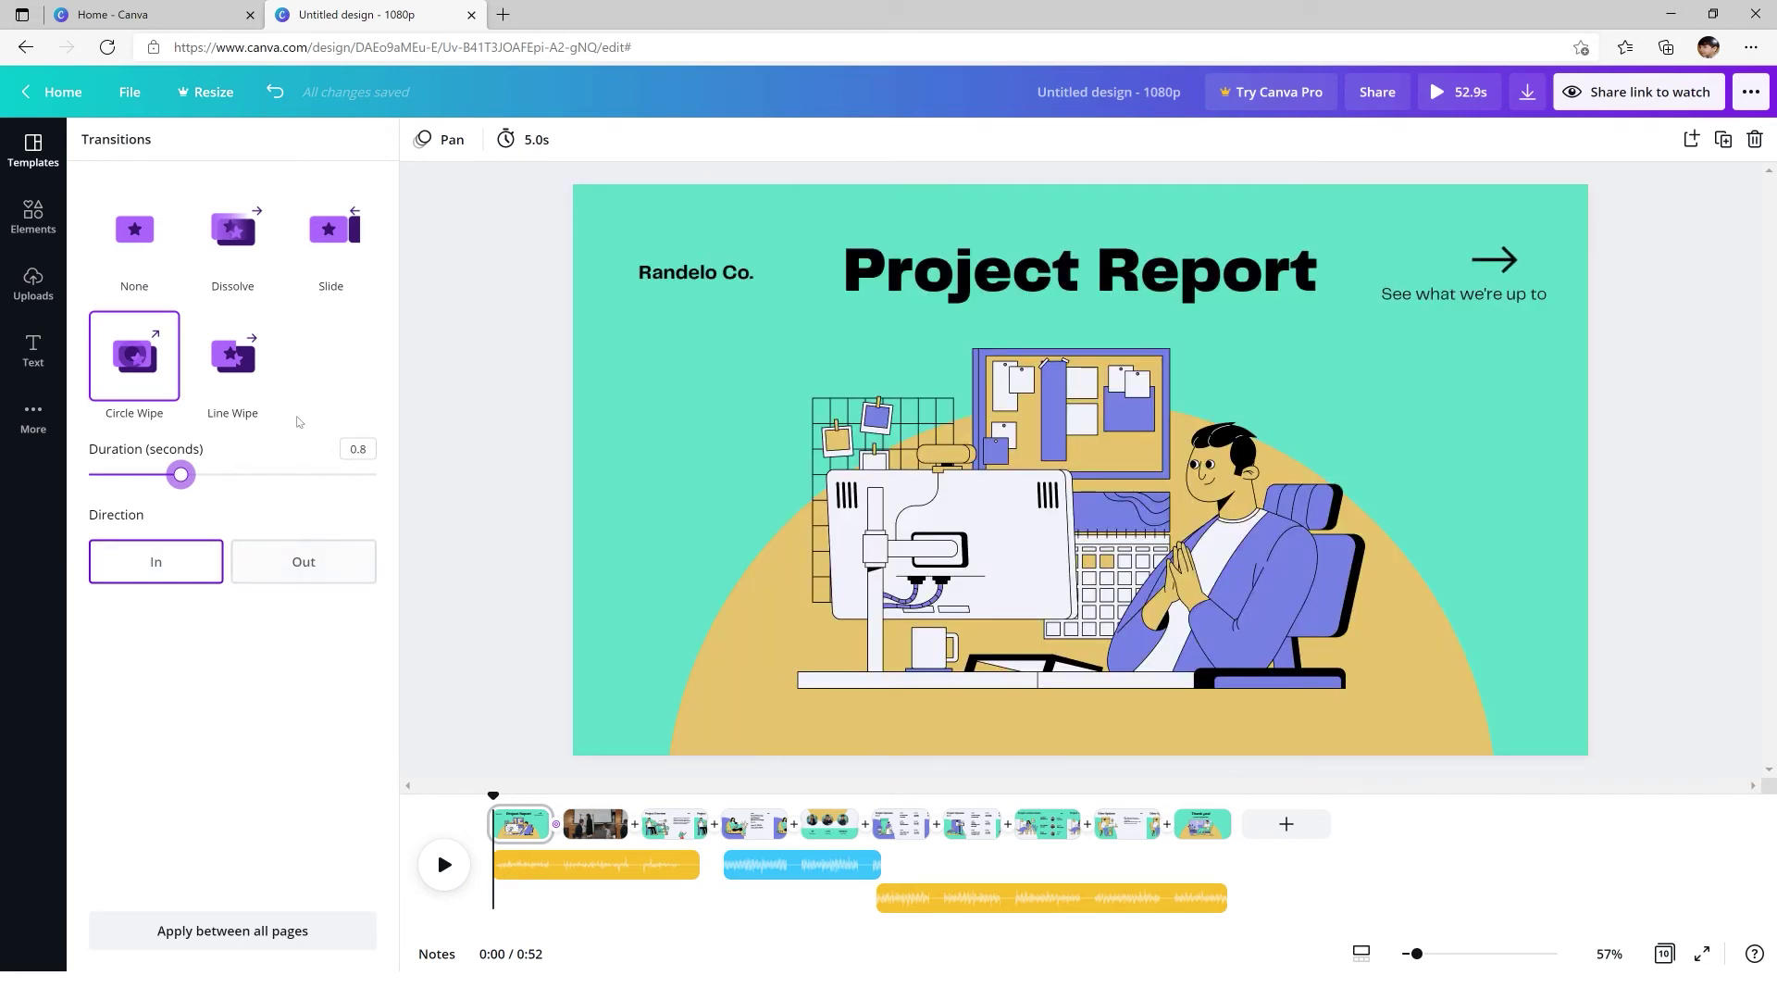
- Try Line Wipe with the duration set to 1 second, and settle on Circle Wipe with the Out direction between the first two pages
left_click(252, 352)
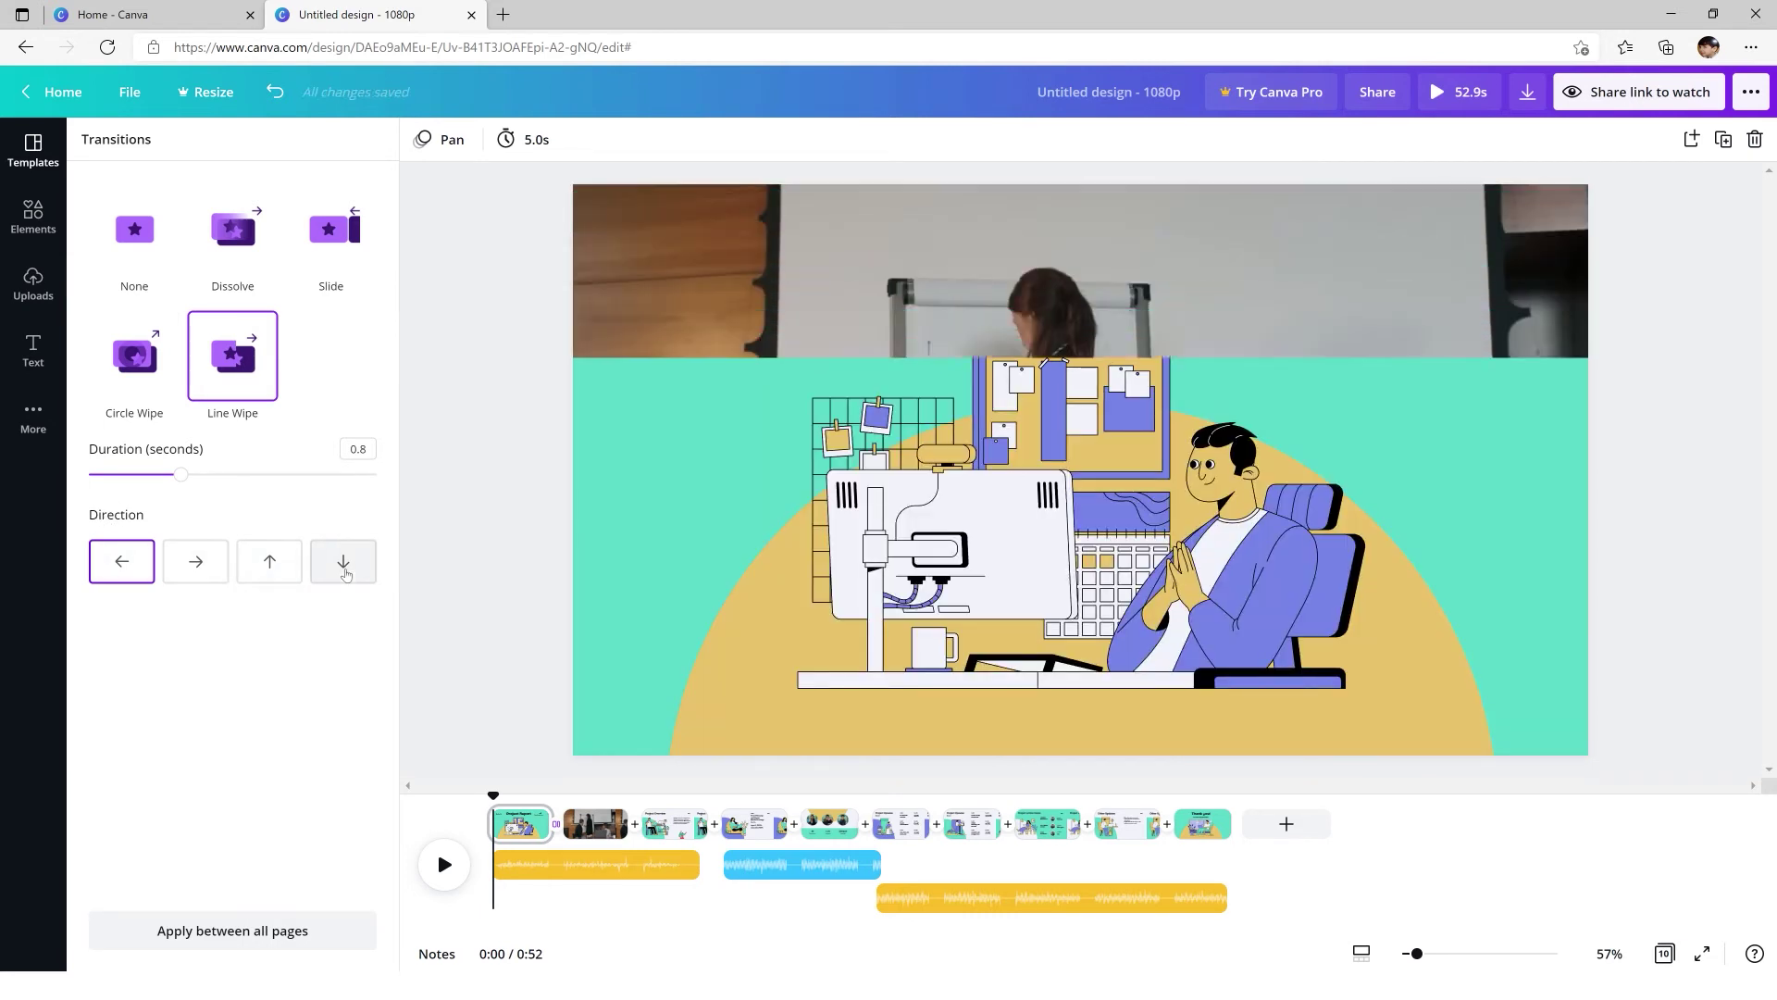
mouse_move(185, 474)
left_mouse_down()
mouse_move(246, 475)
mouse_move(205, 475)
left_mouse_up()
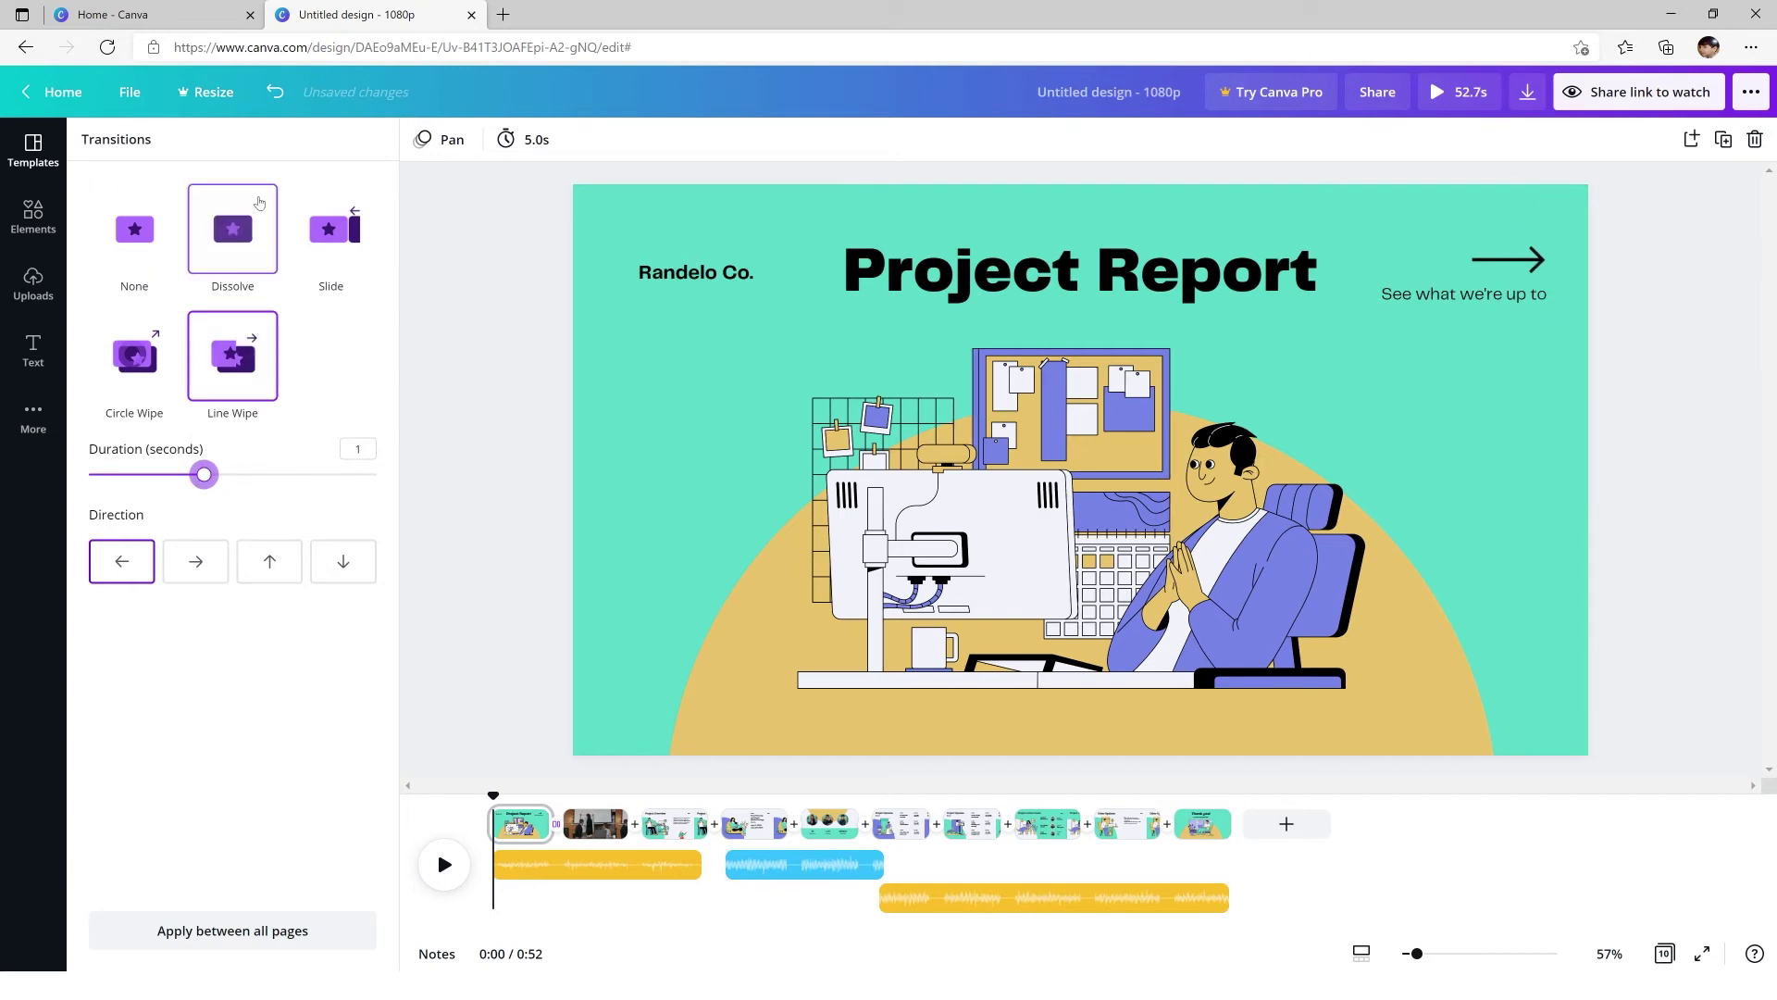
left_click(261, 202)
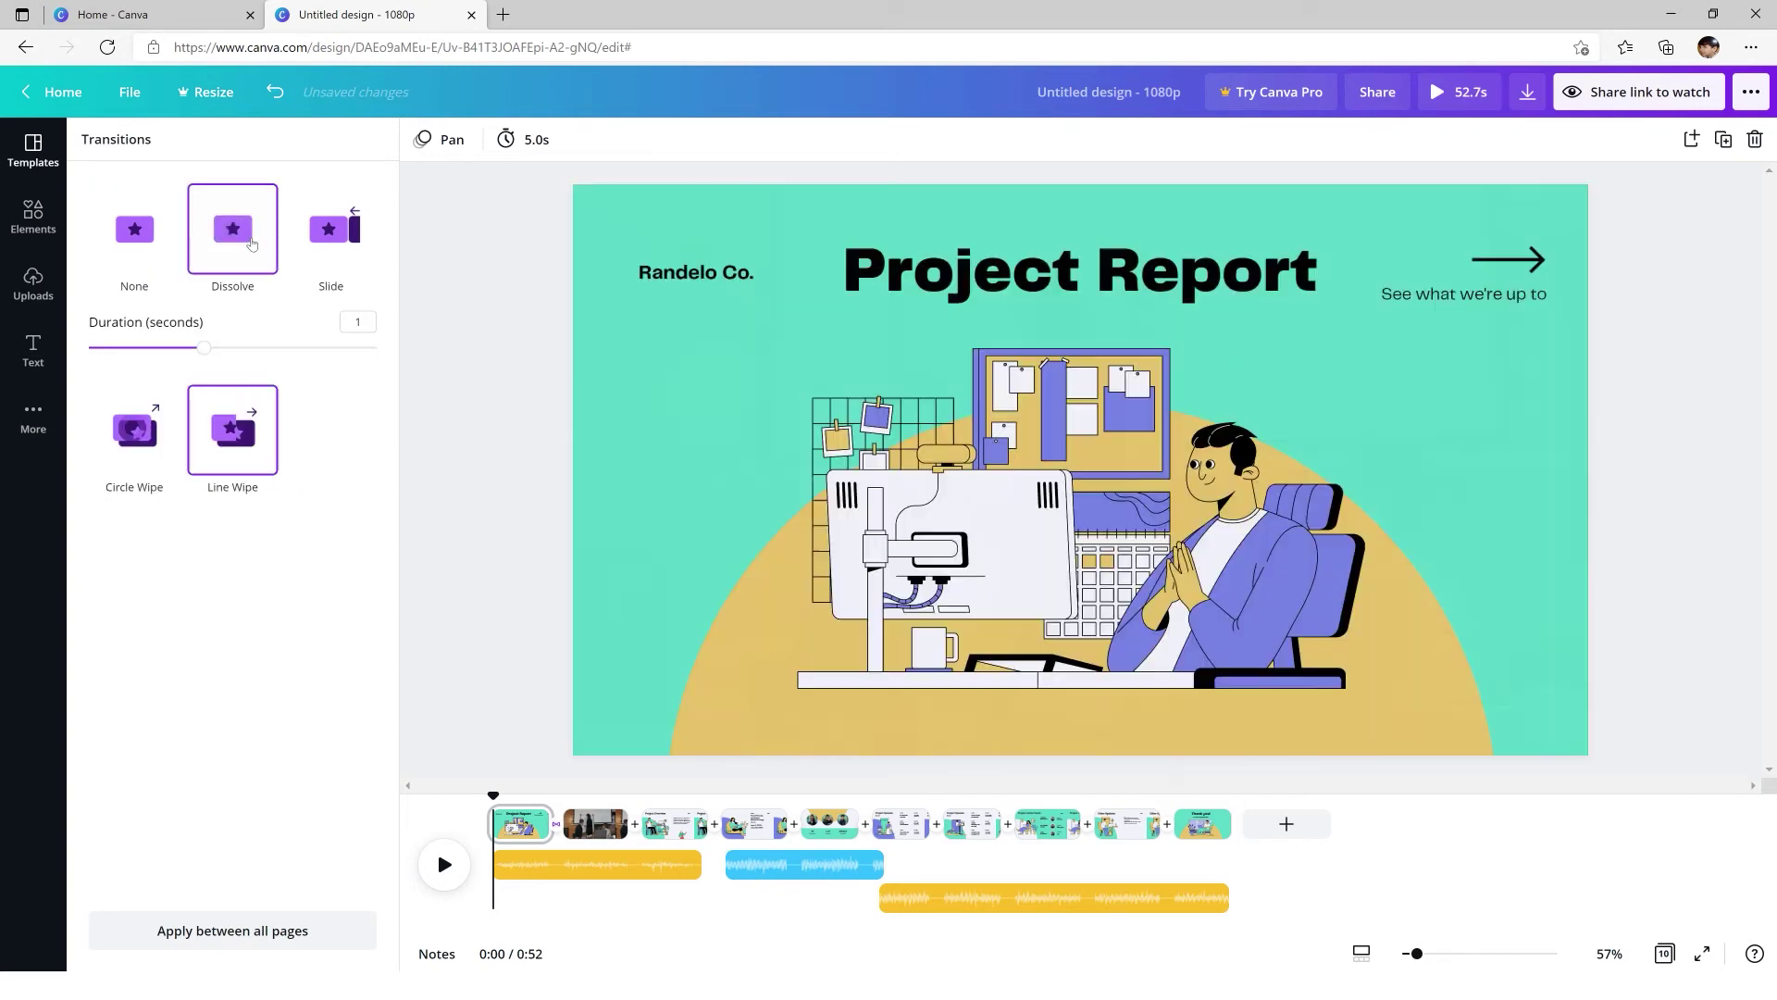
left_click(131, 479)
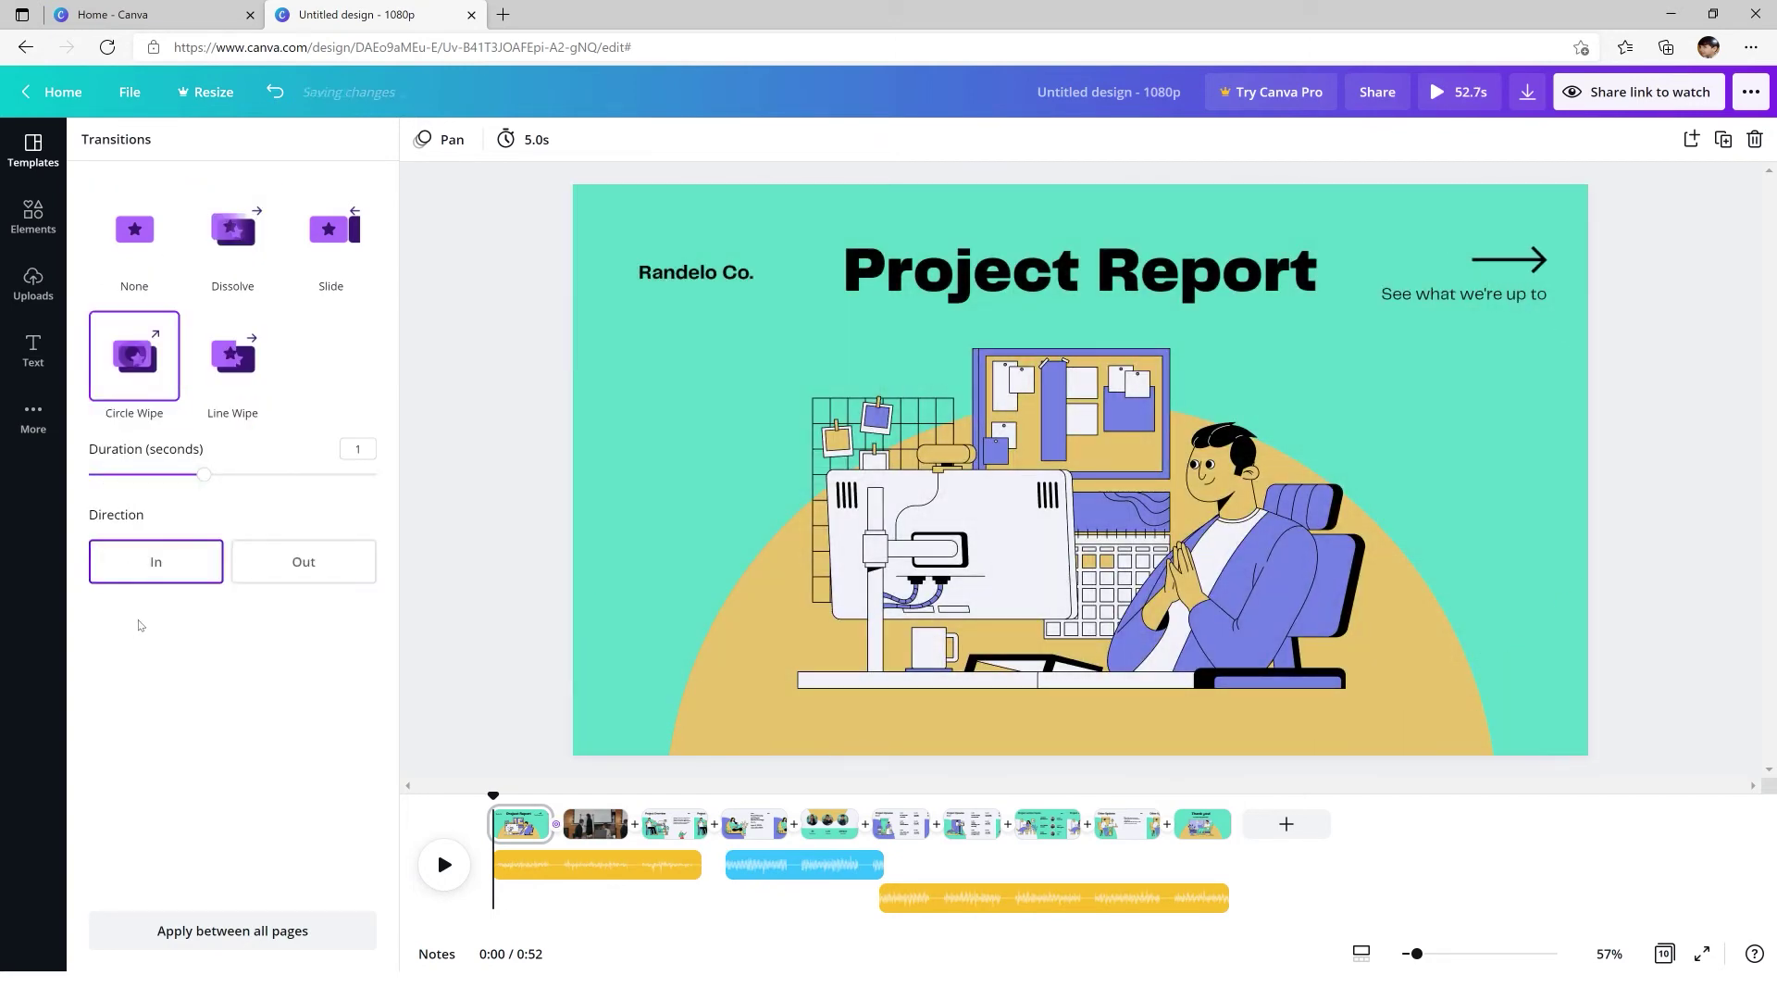
left_click(254, 562)
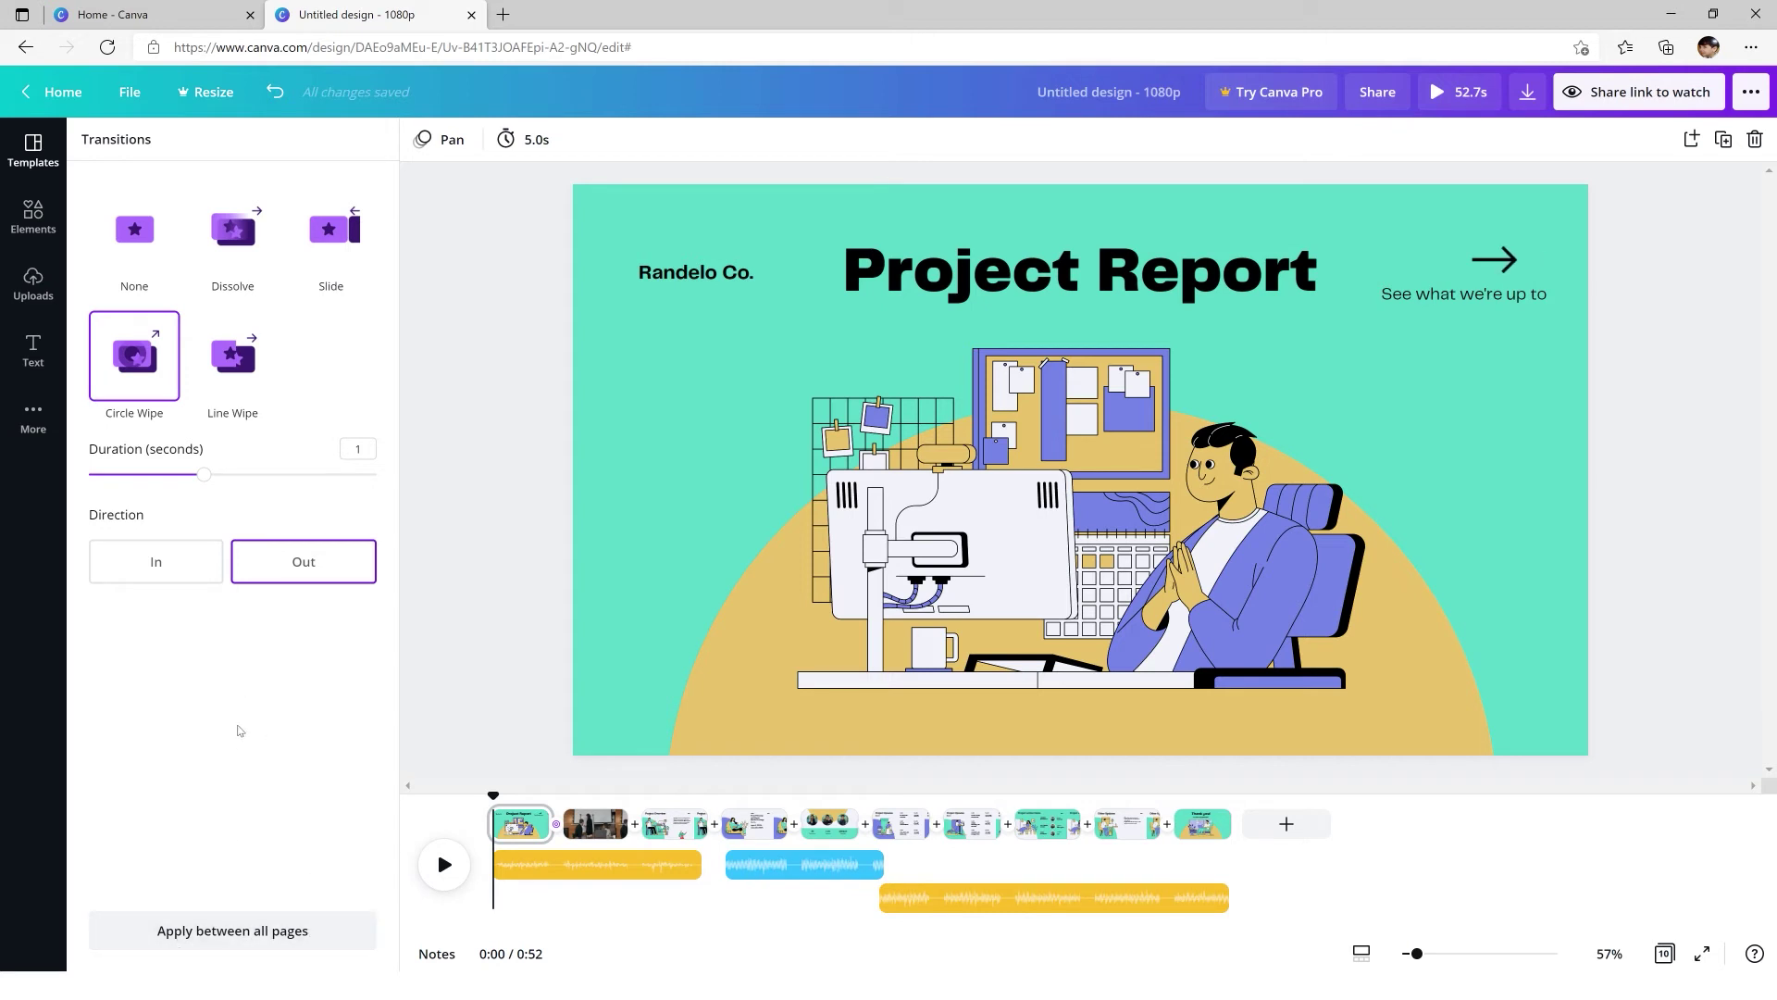
- Try Dissolve between the second and third pages, and replace it with a Line Wipe transition in the upward direction
left_click(640, 833)
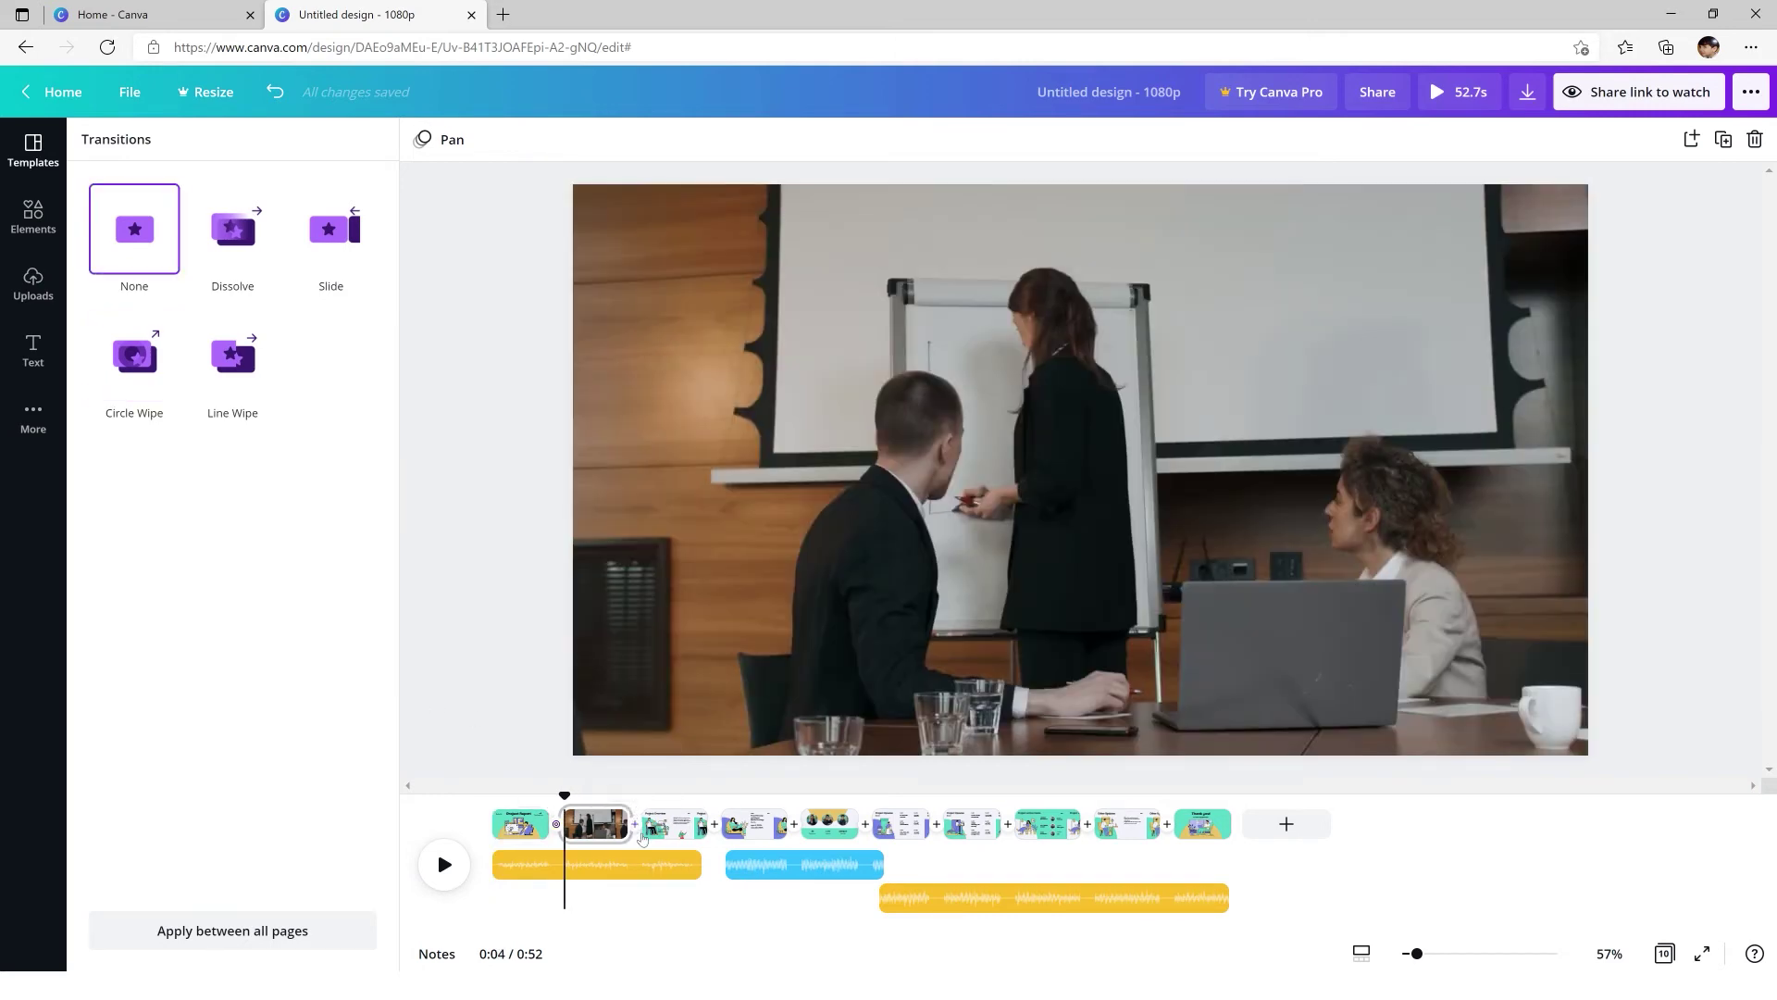
left_click(232, 231)
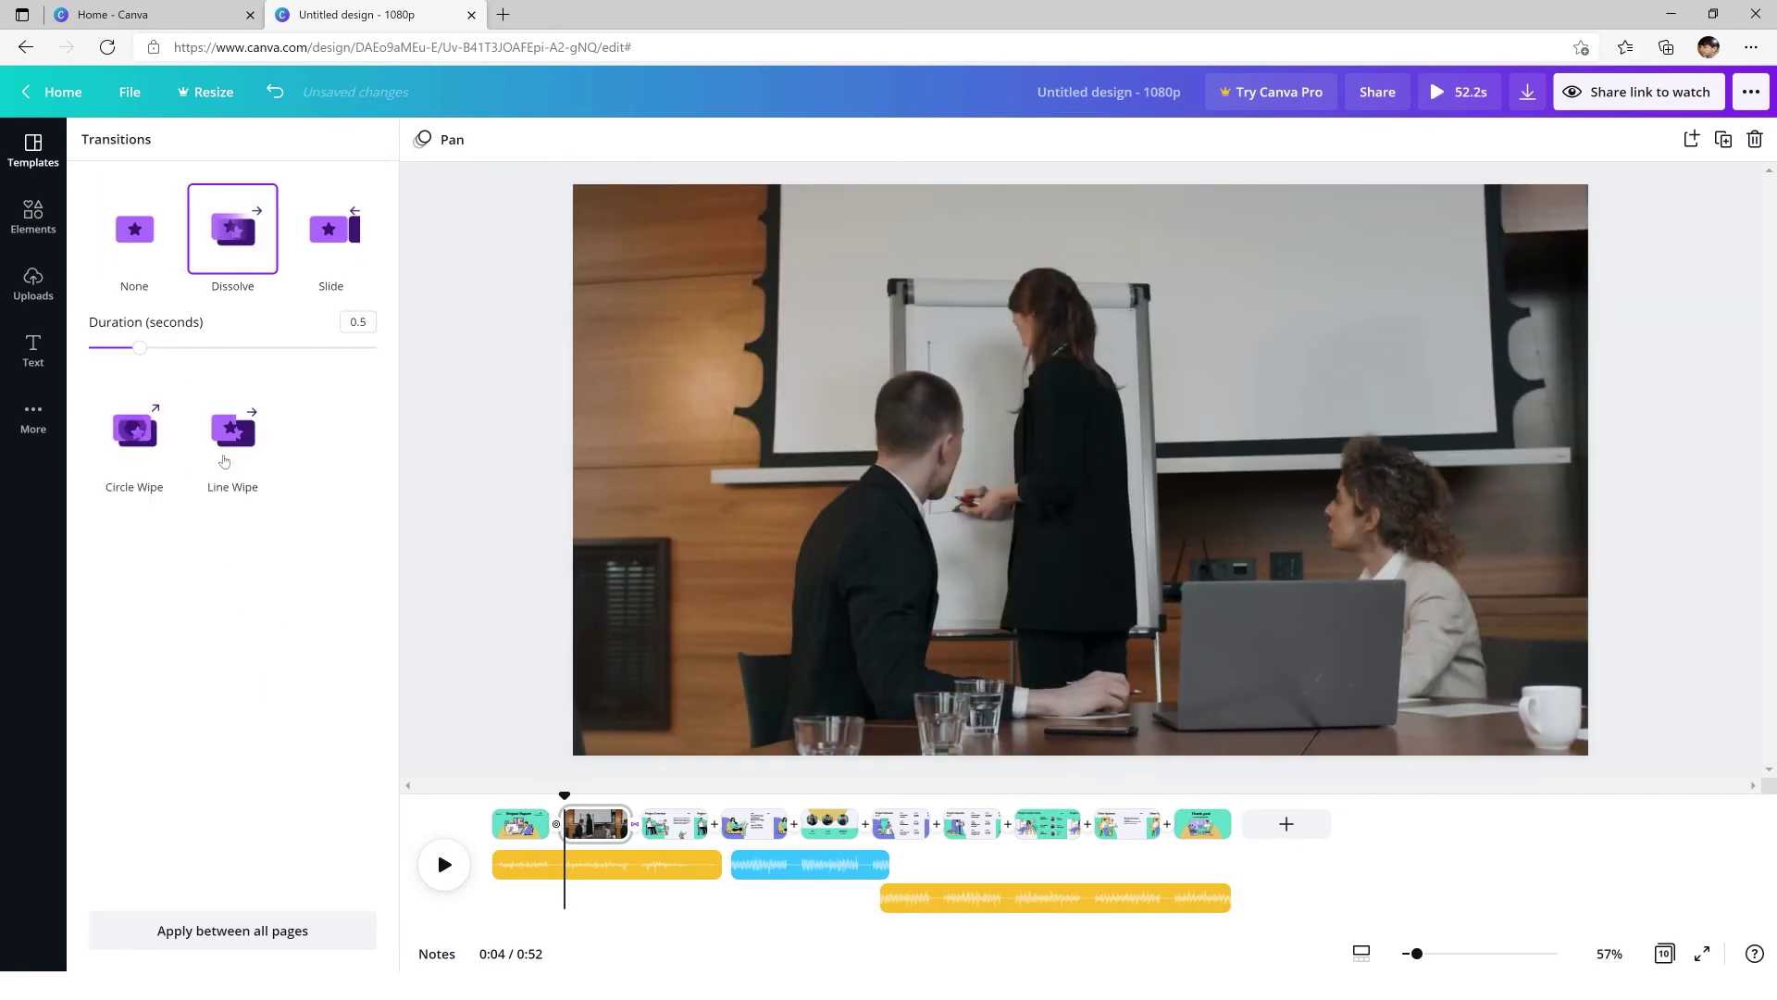
left_click(227, 449)
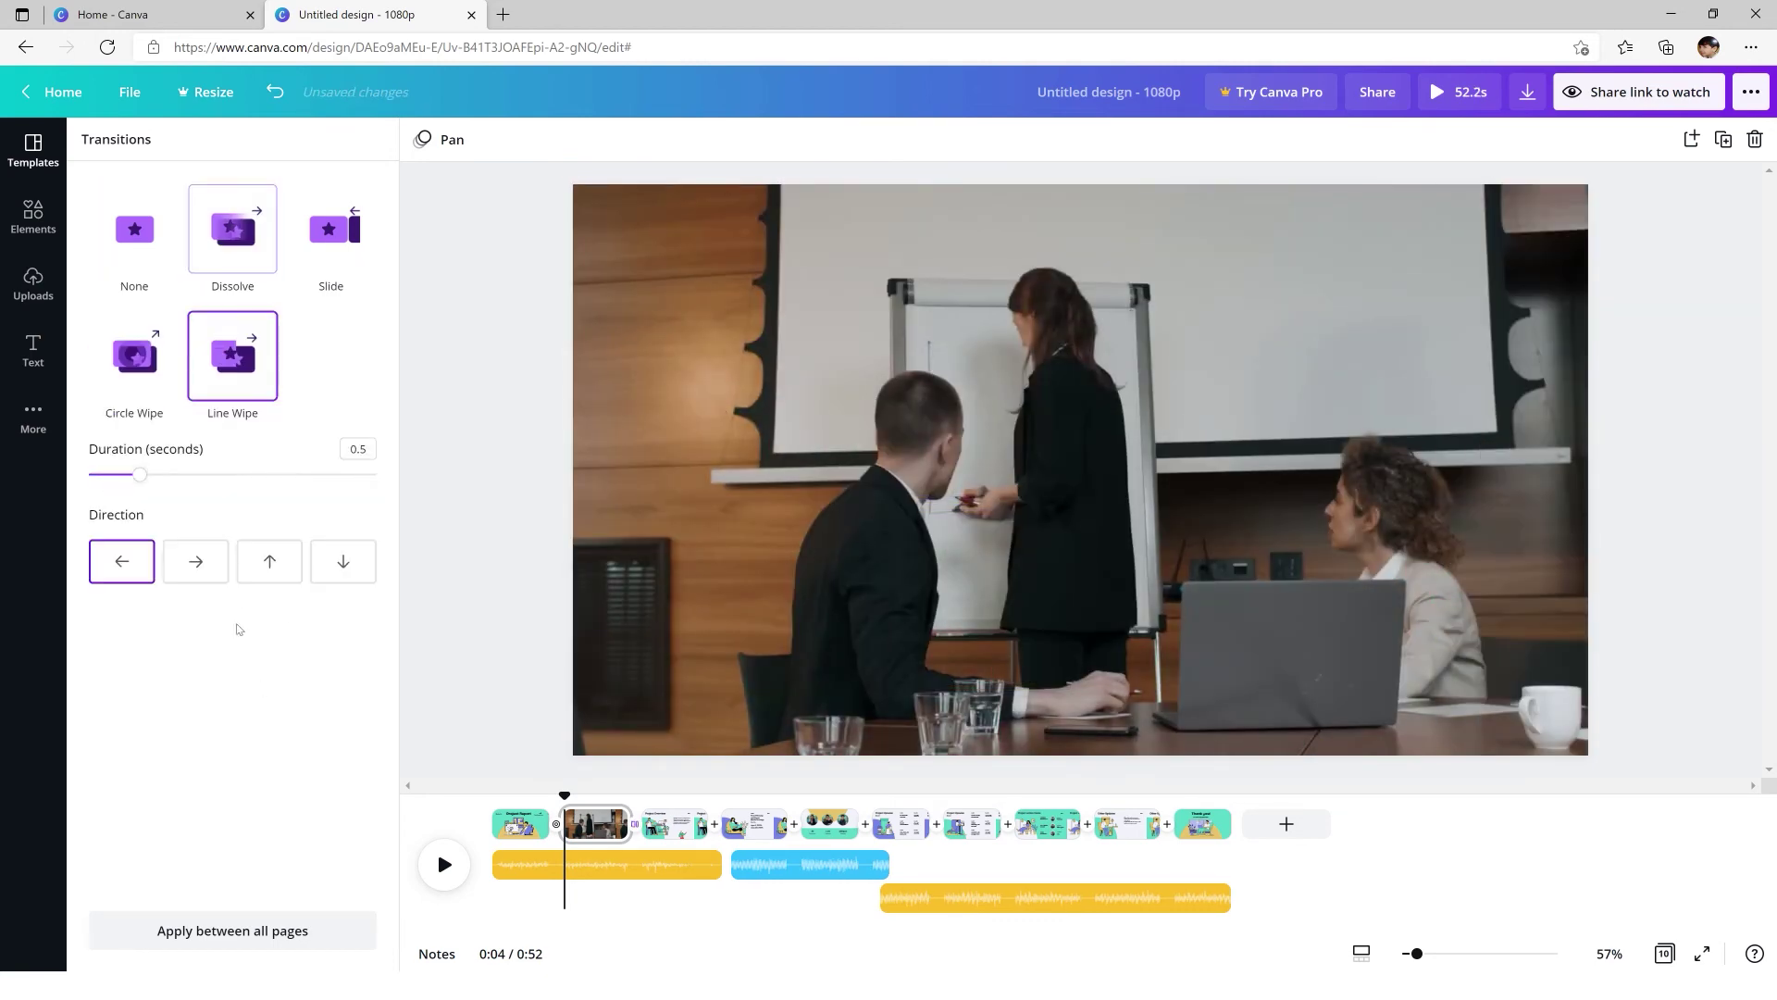
left_click(264, 576)
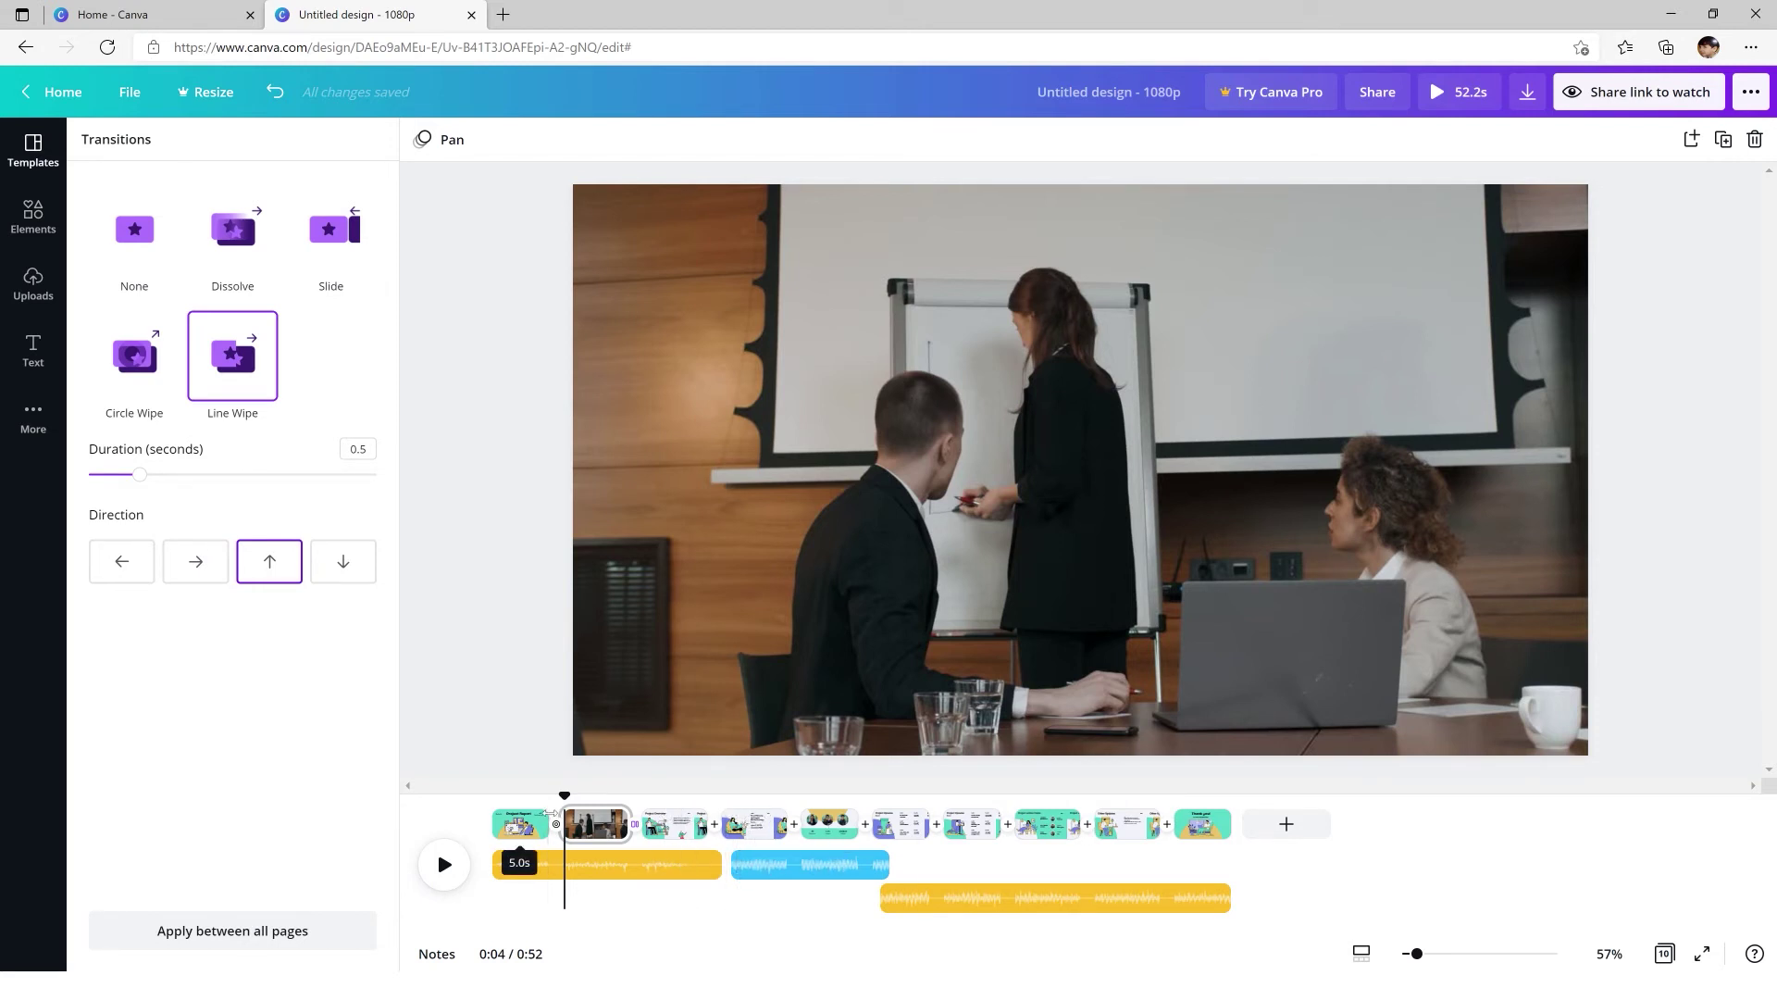
- Examine the page animation options on the first four pages and the text animation options for the Project Overview heading
left_click(540, 815)
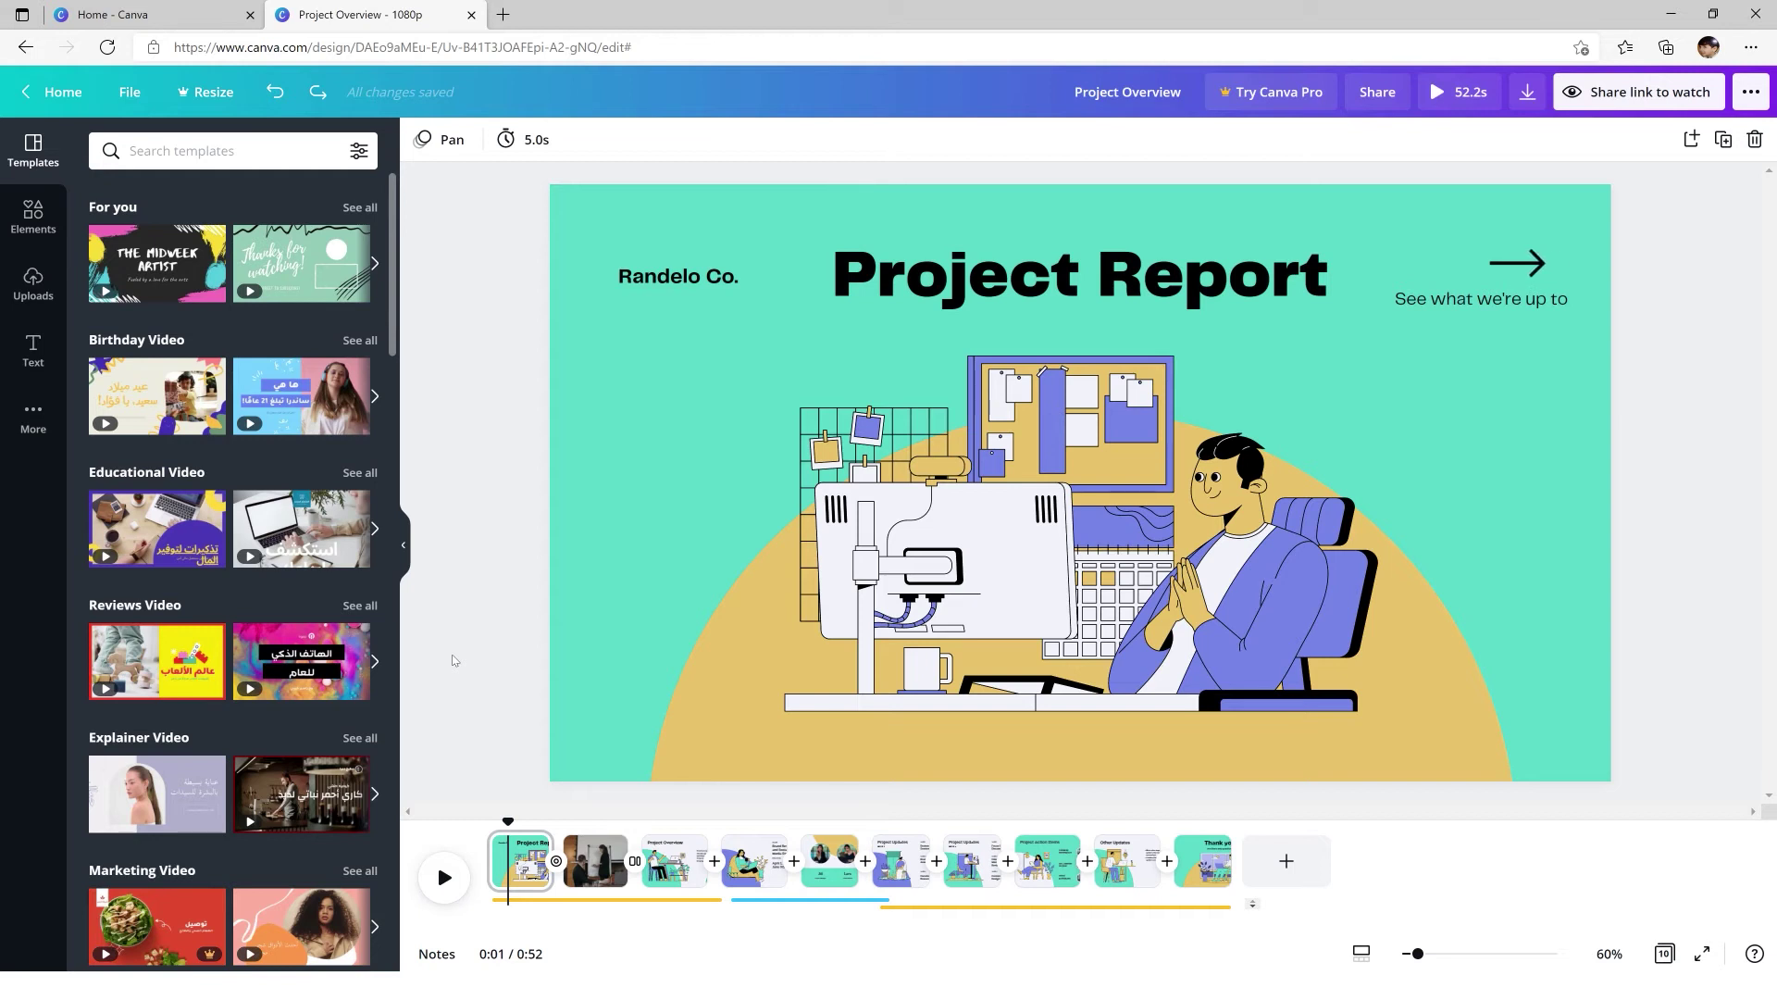
left_click(585, 539)
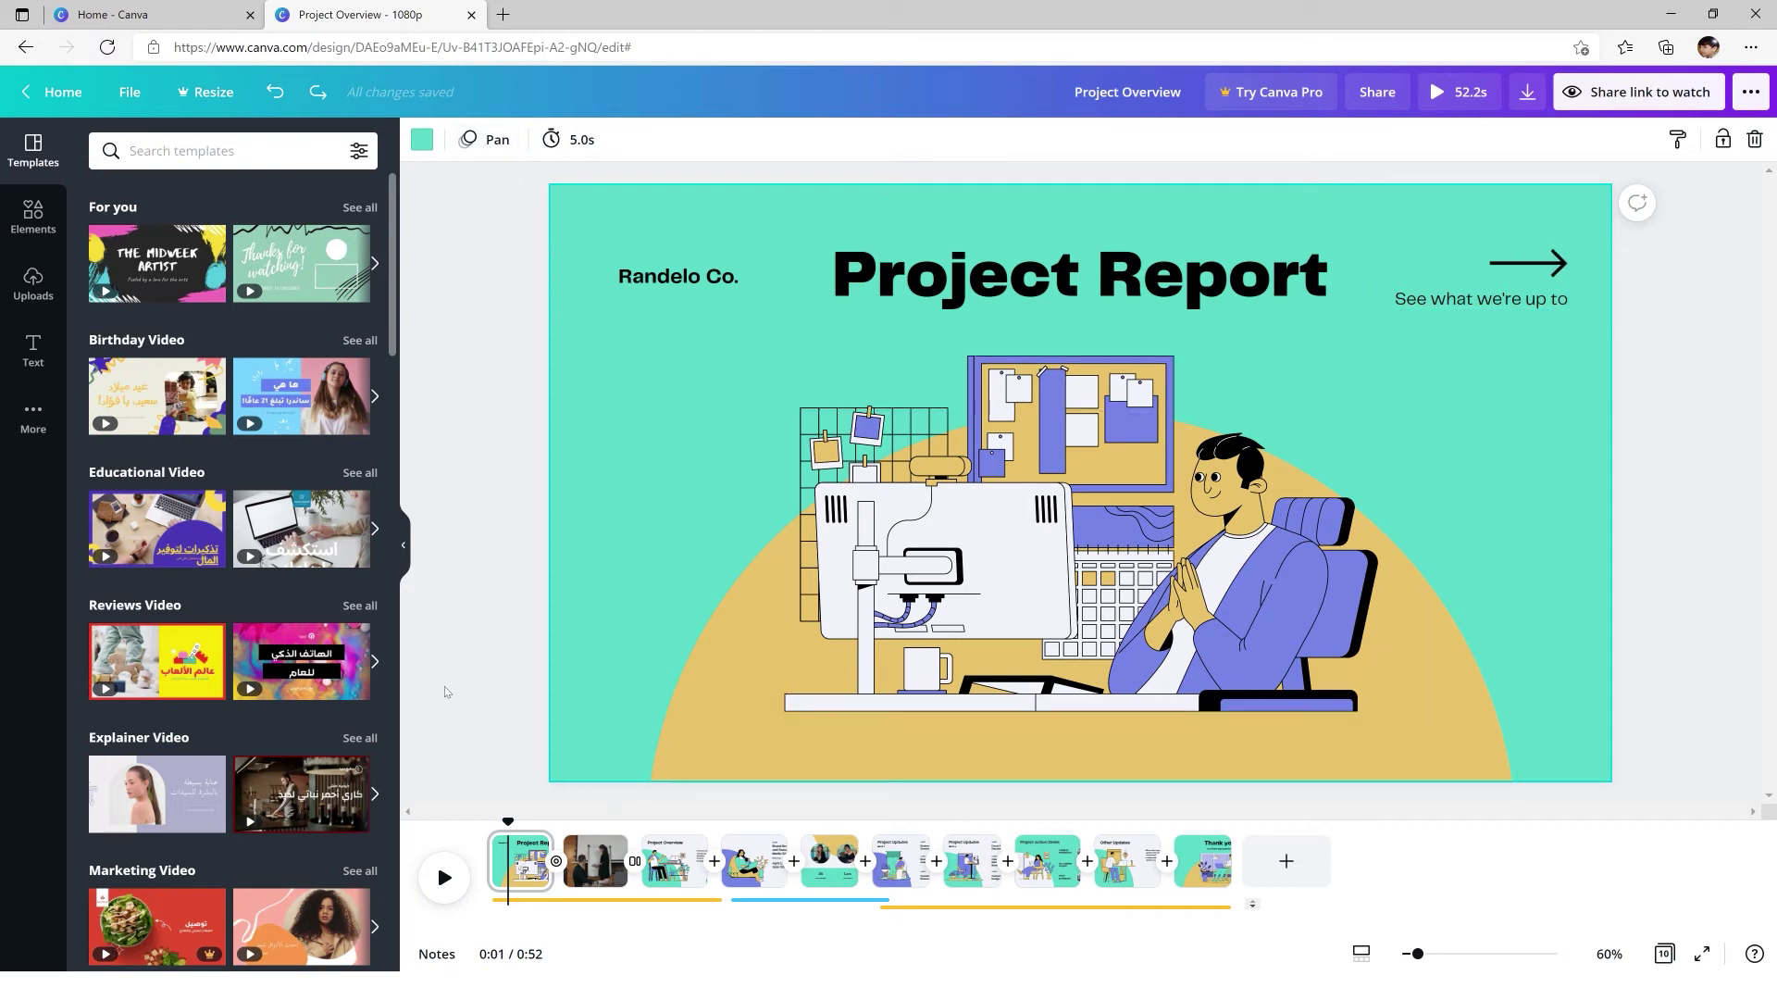
left_click(499, 147)
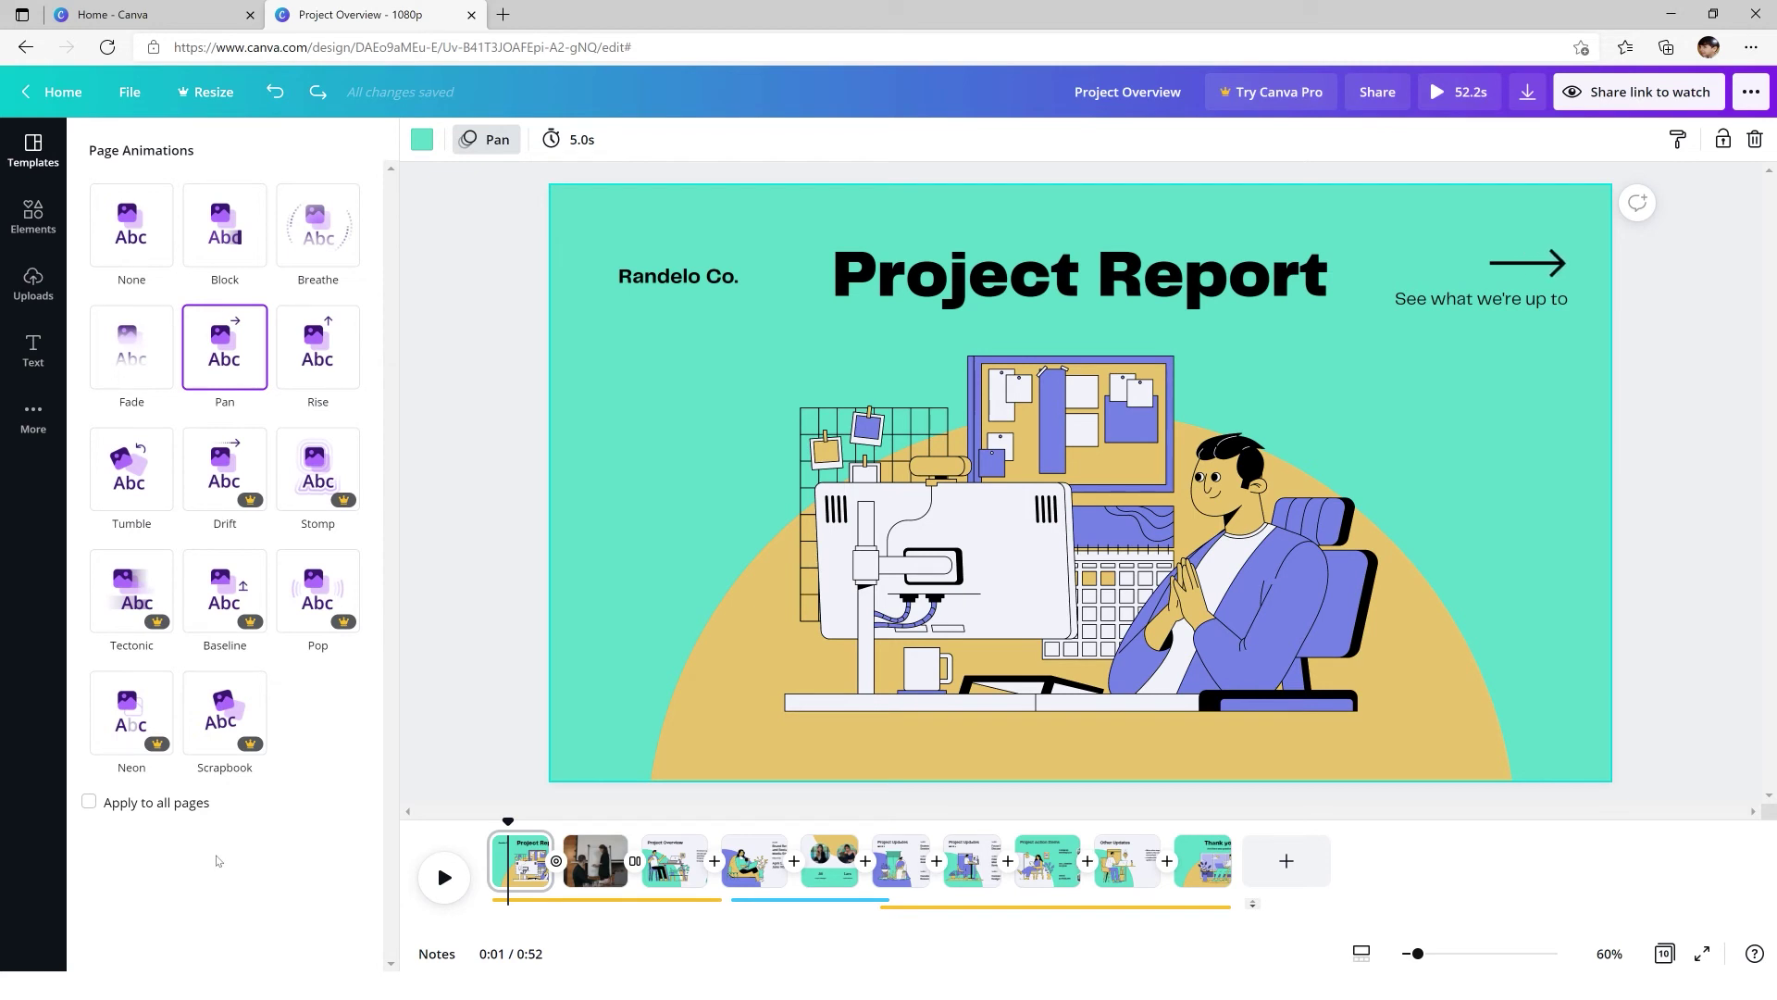
left_click(593, 868)
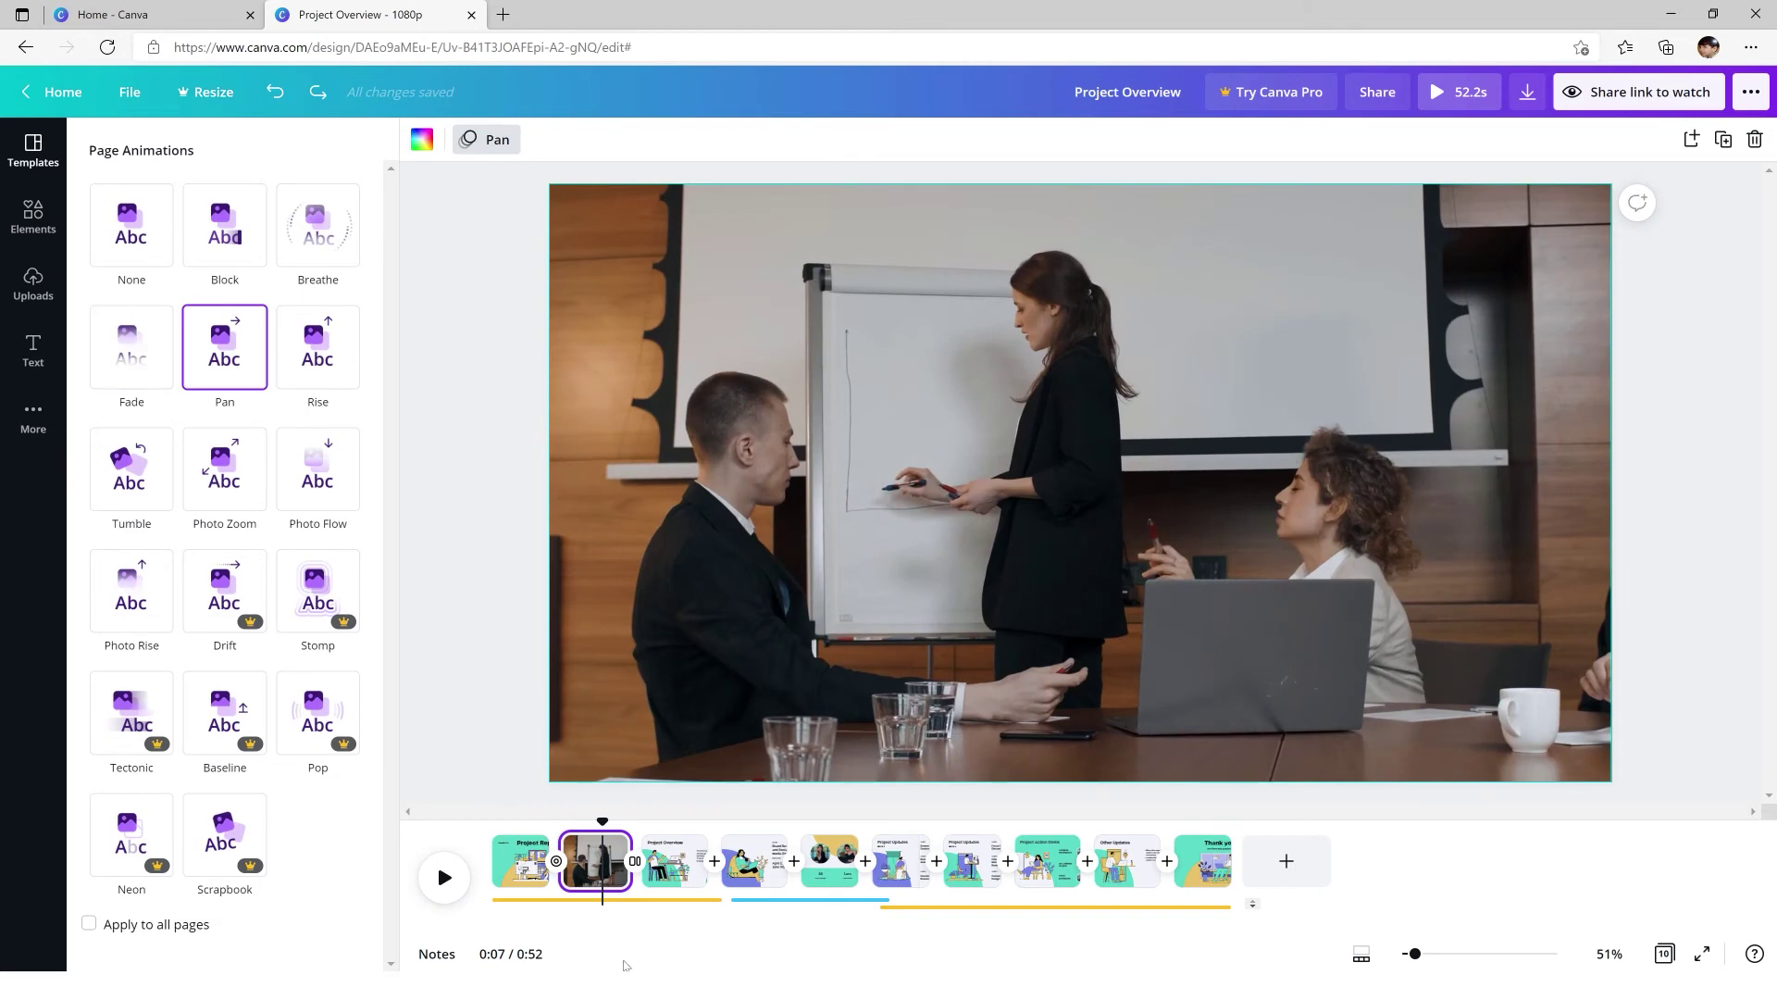
left_click(673, 861)
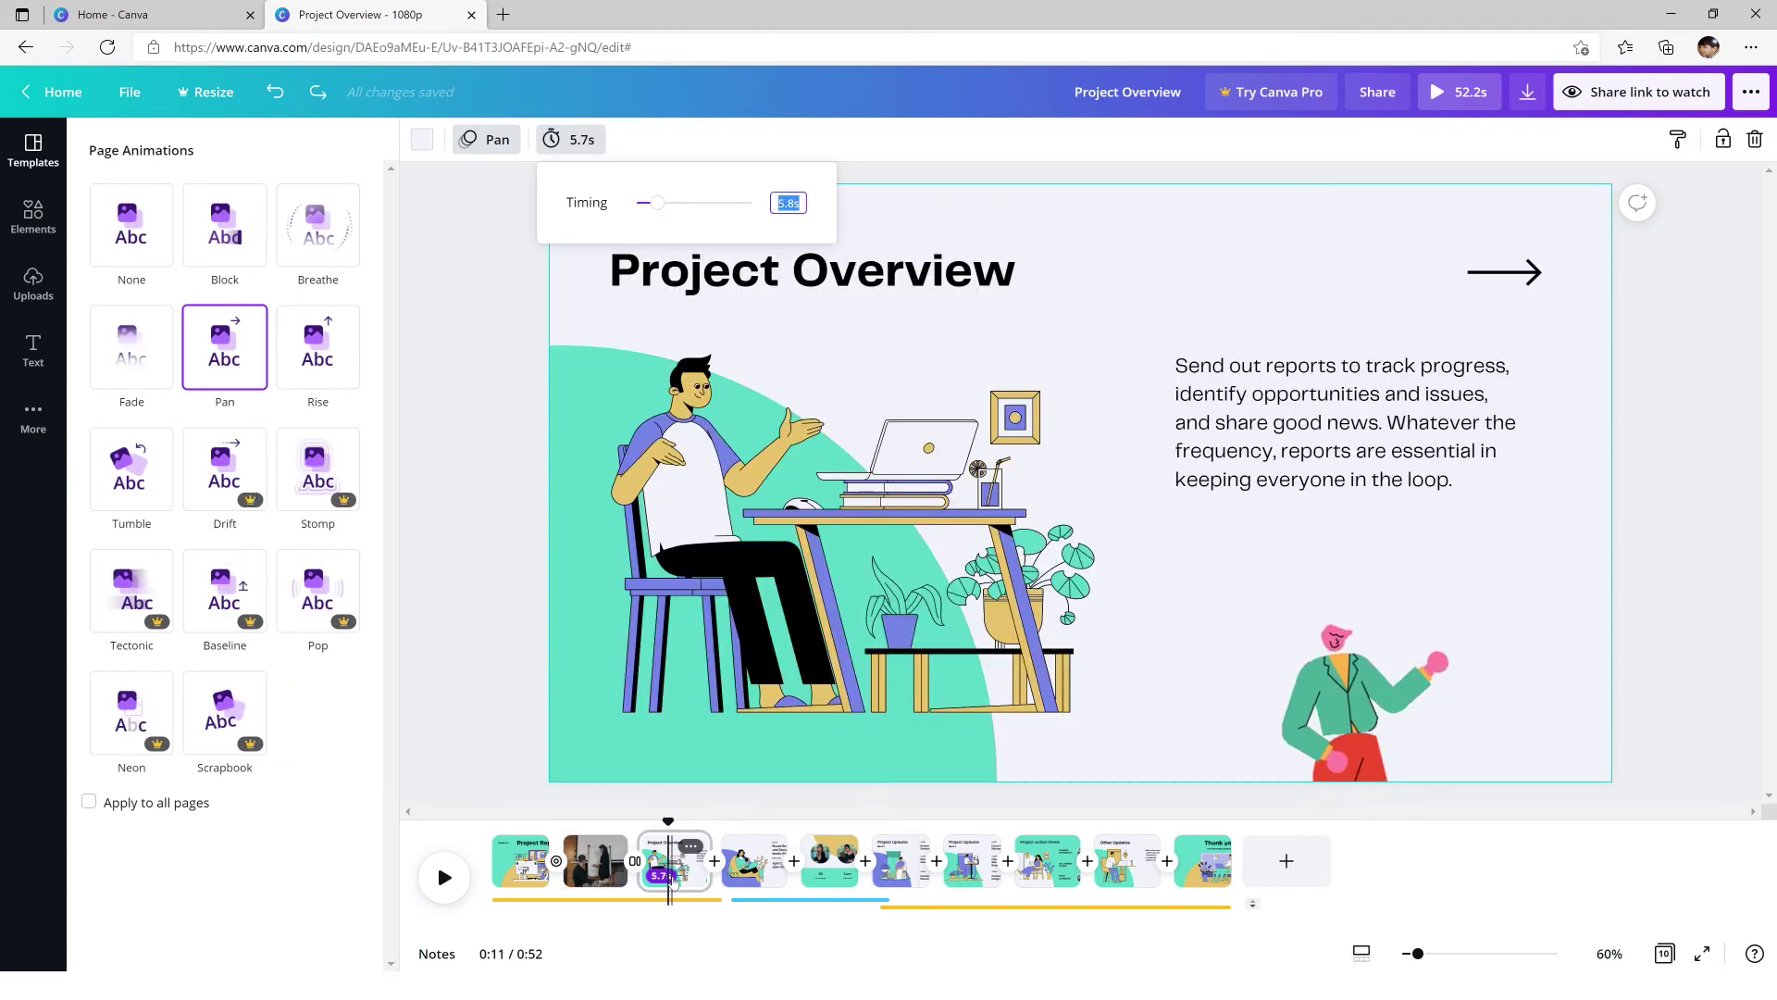
left_click(873, 281)
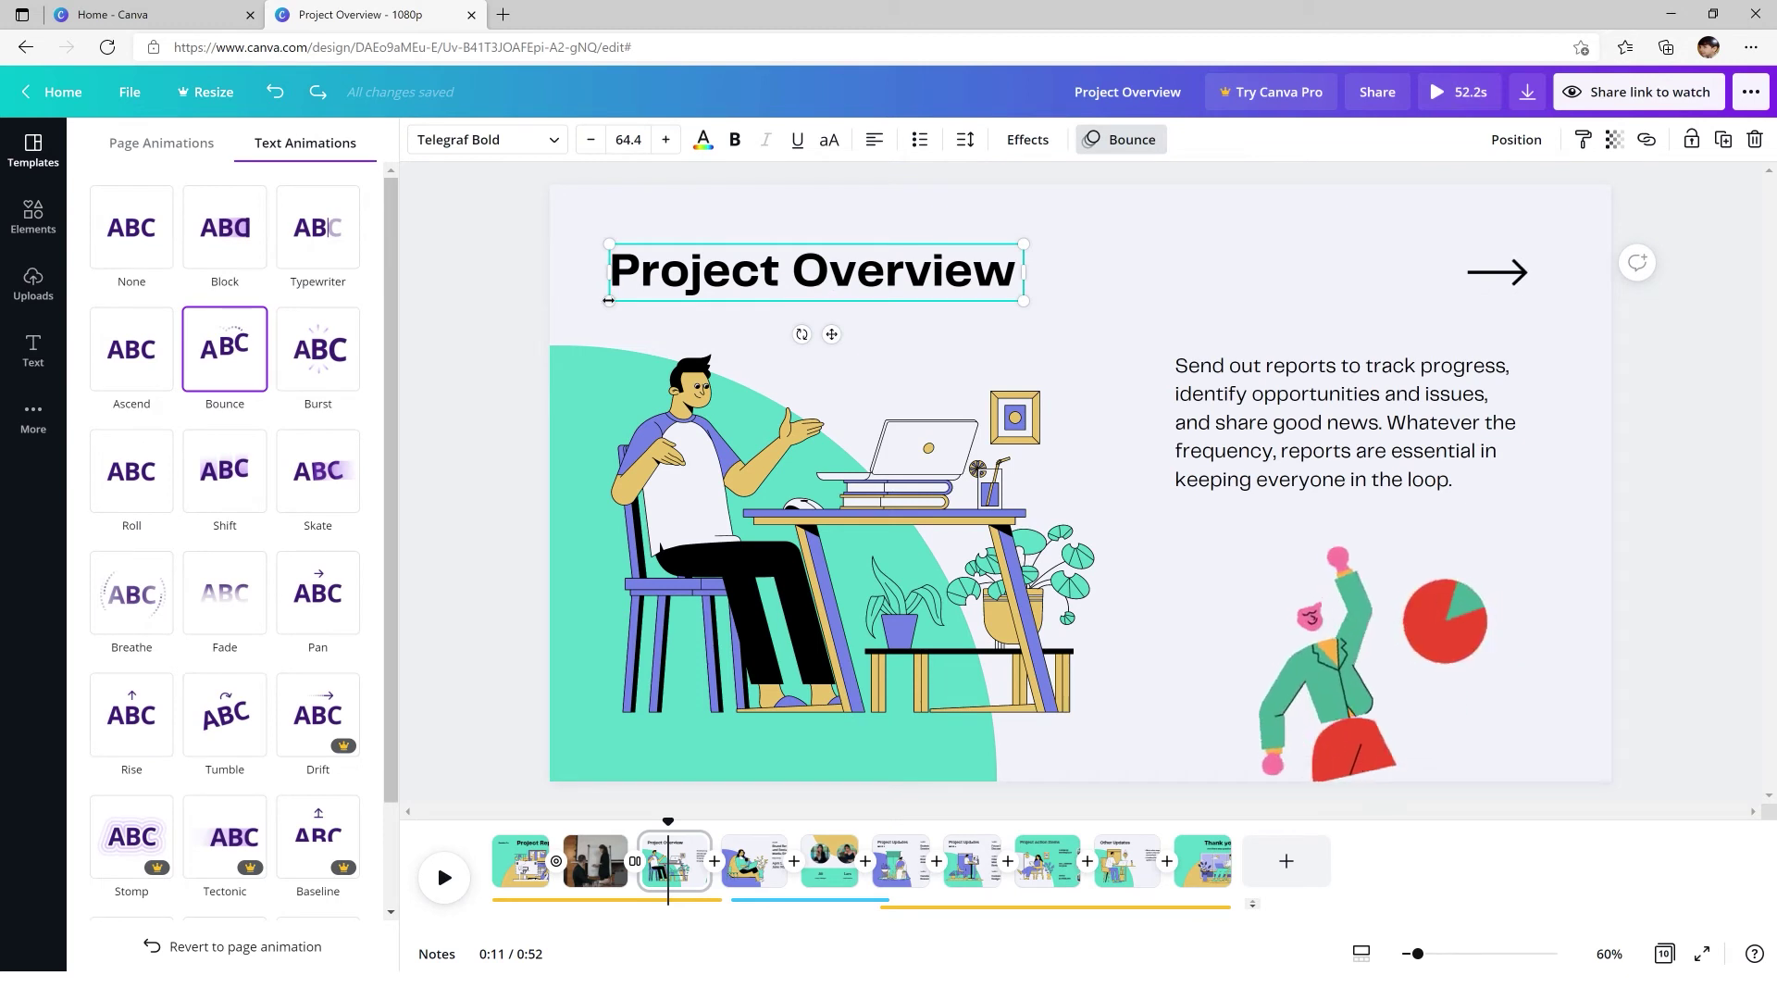
left_click(188, 153)
left_click(311, 149)
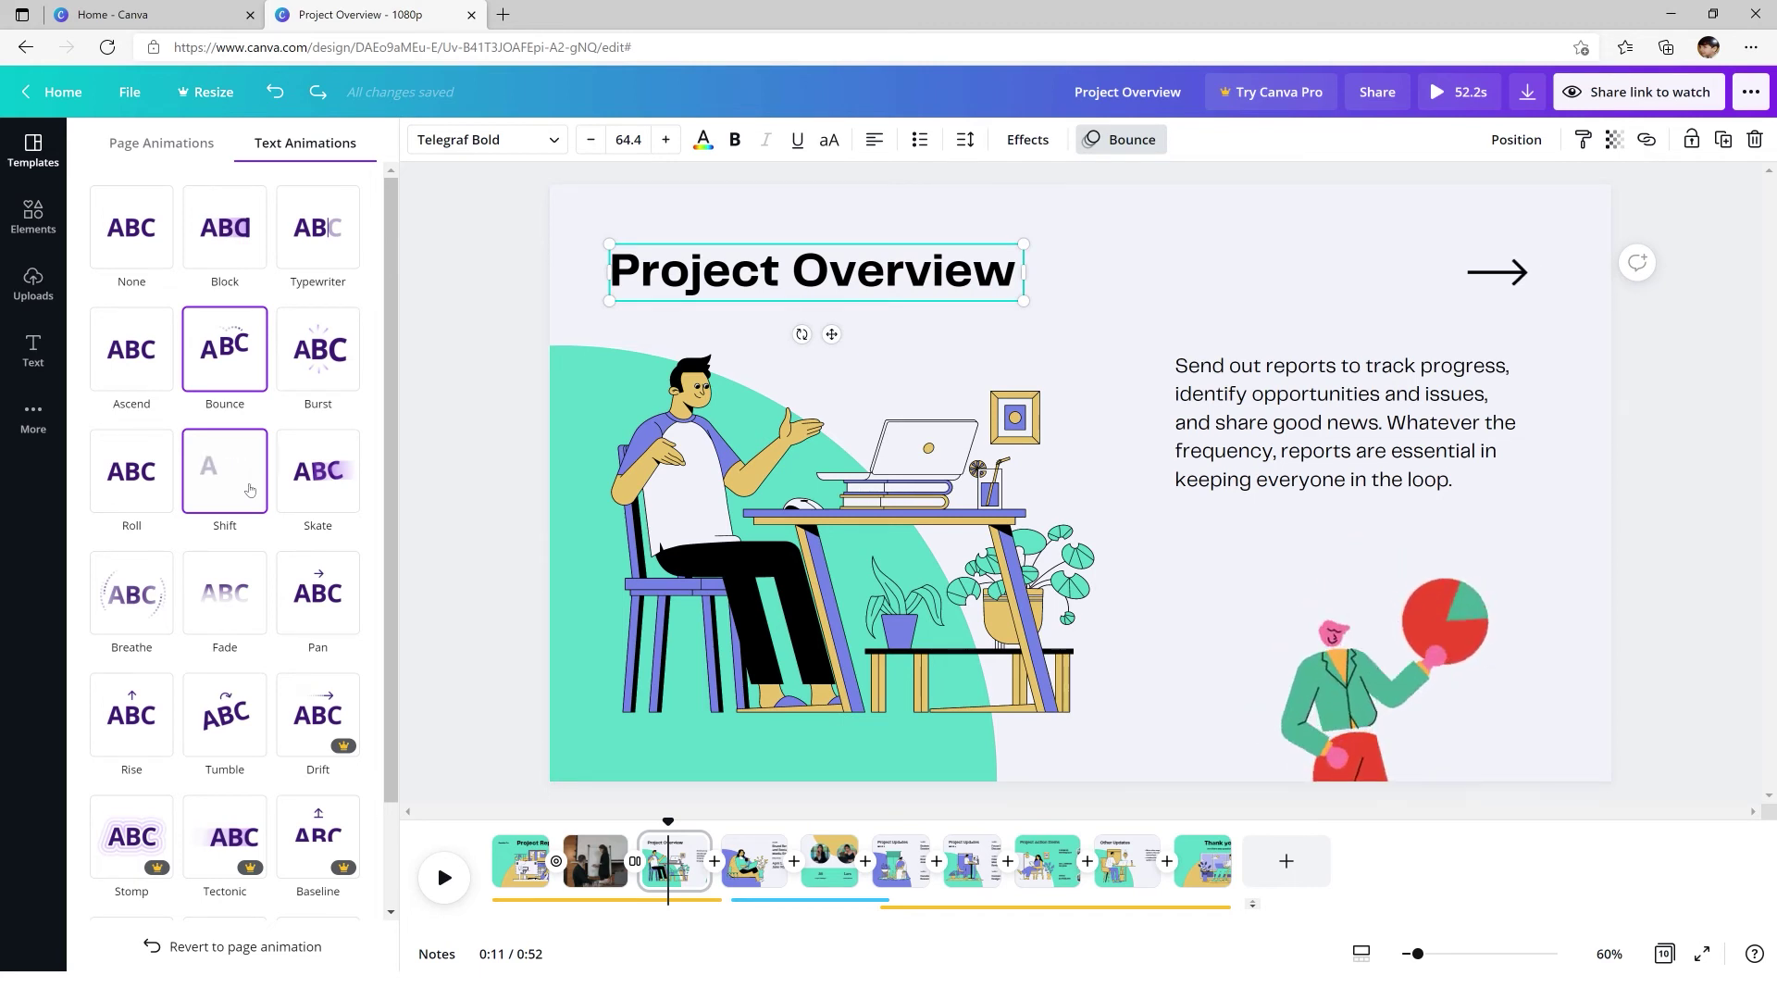
left_click(818, 876)
left_click(755, 862)
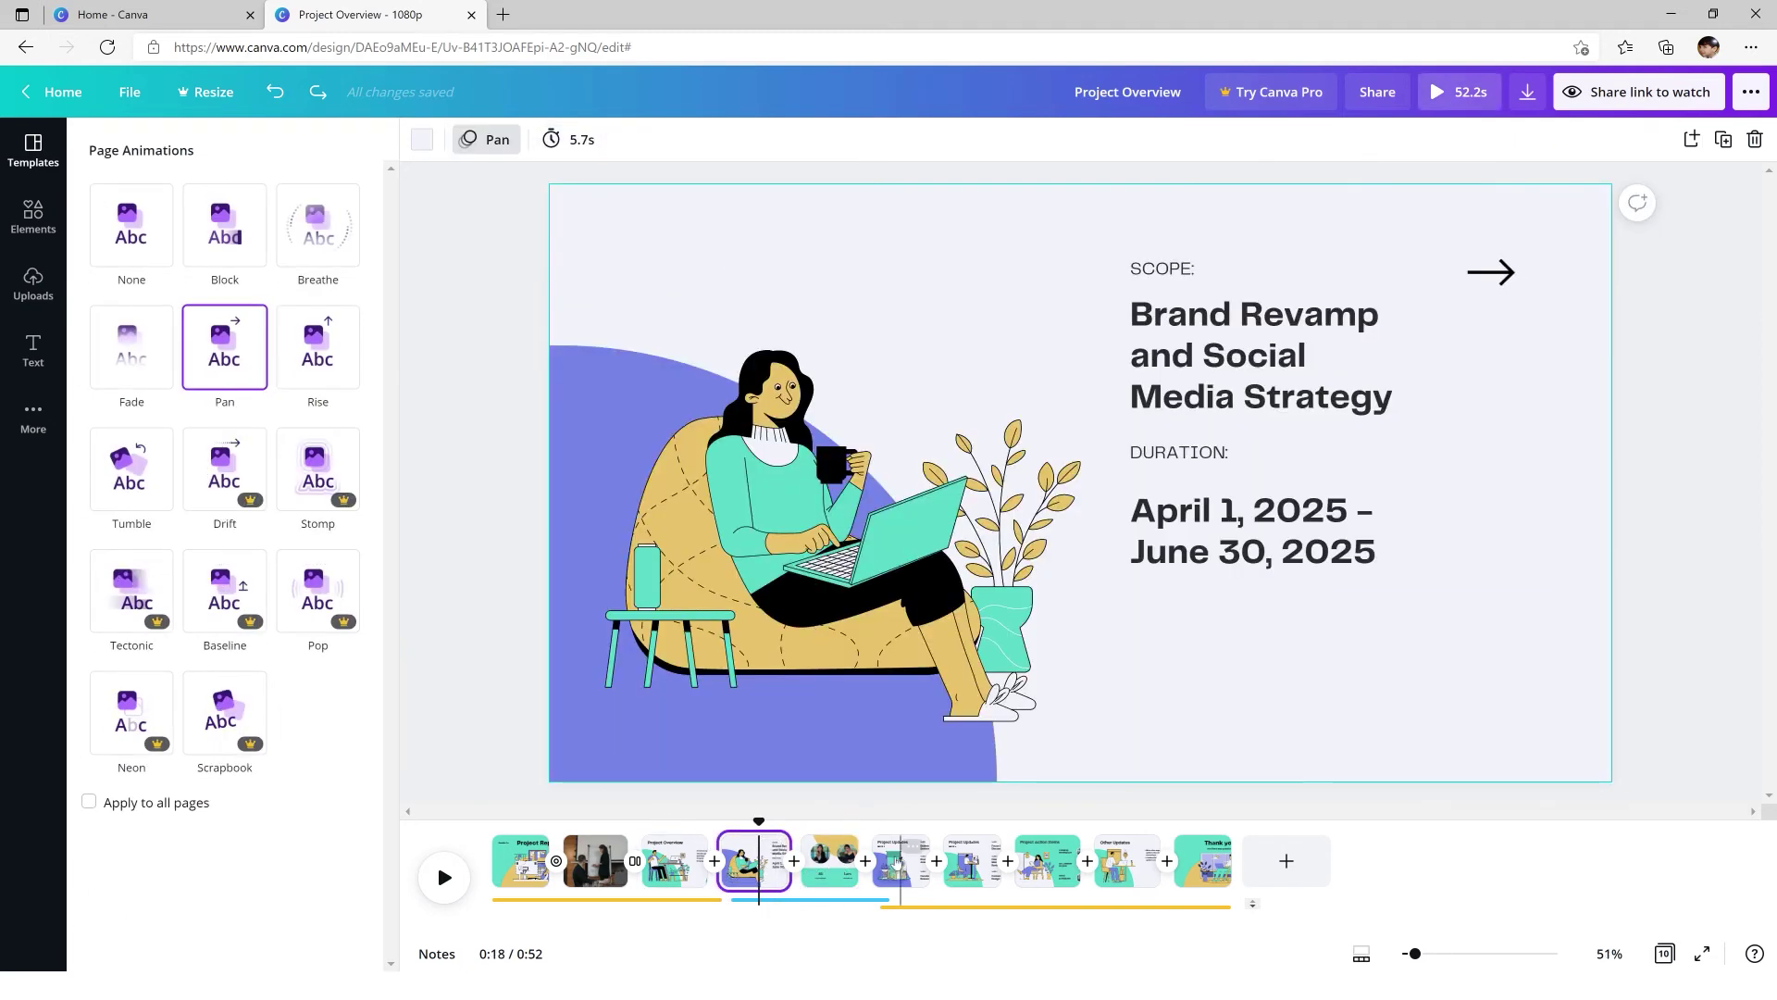
- Apply the Photo Zoom animation to all three circular photos on the team page
left_click(828, 870)
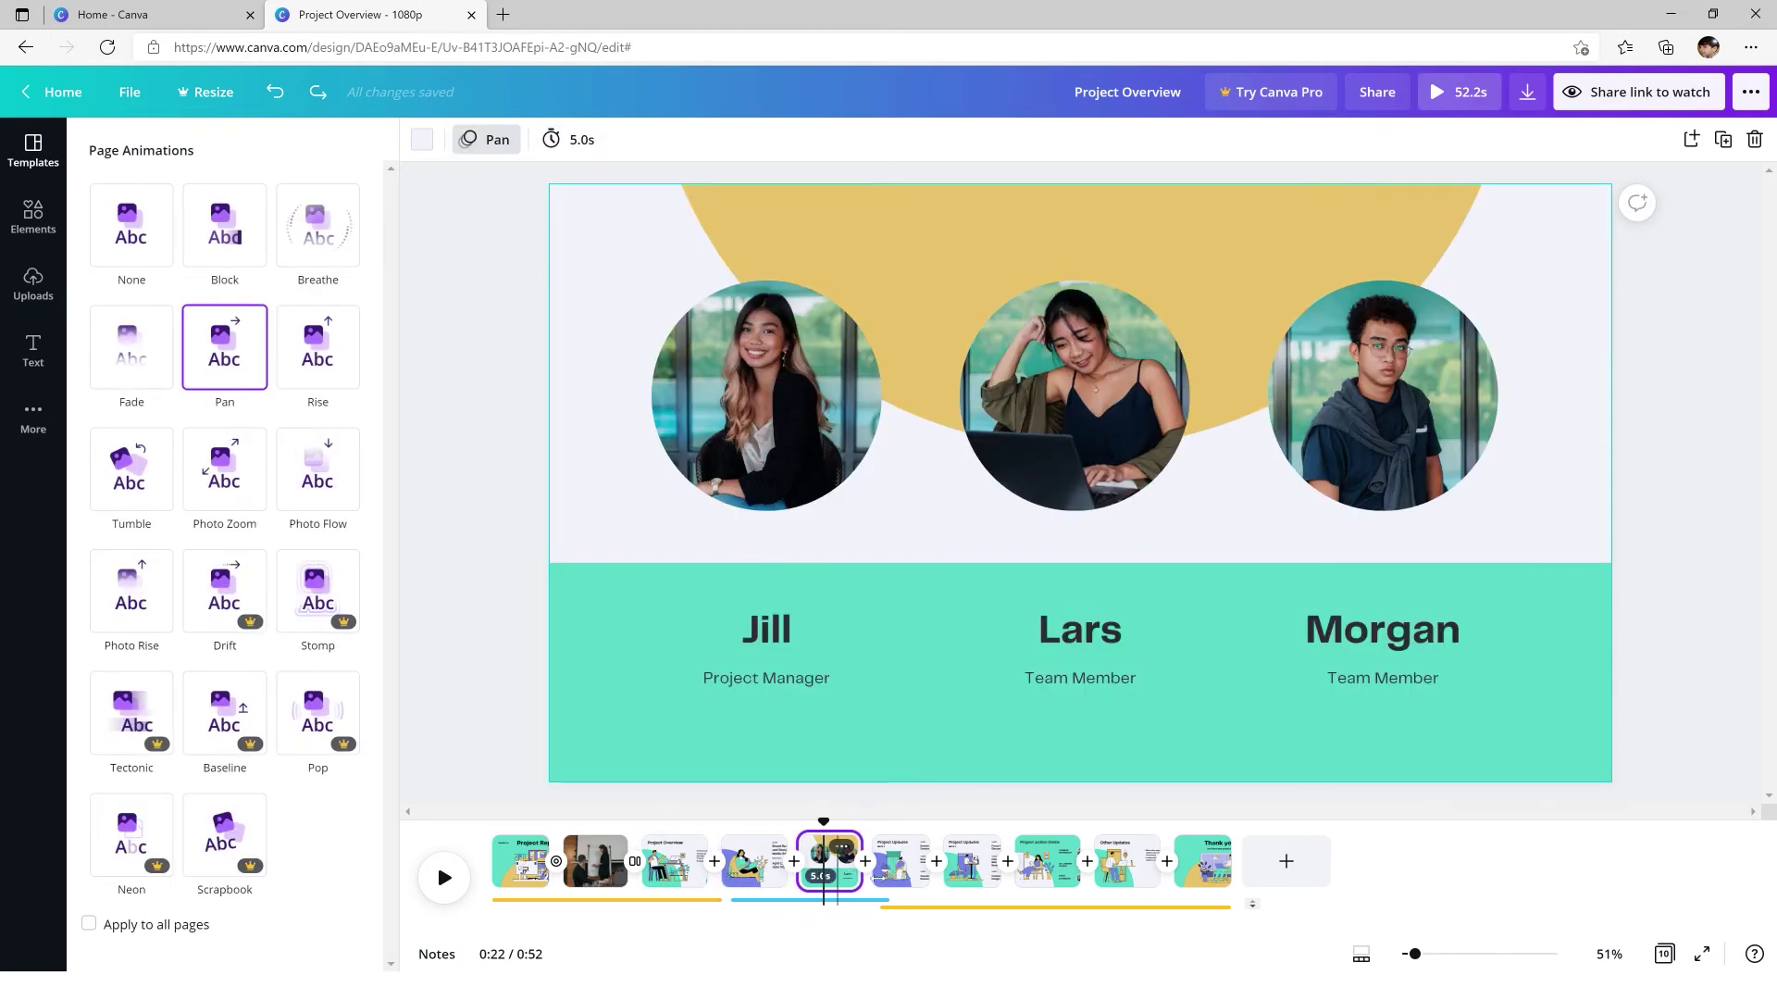
left_click(802, 436)
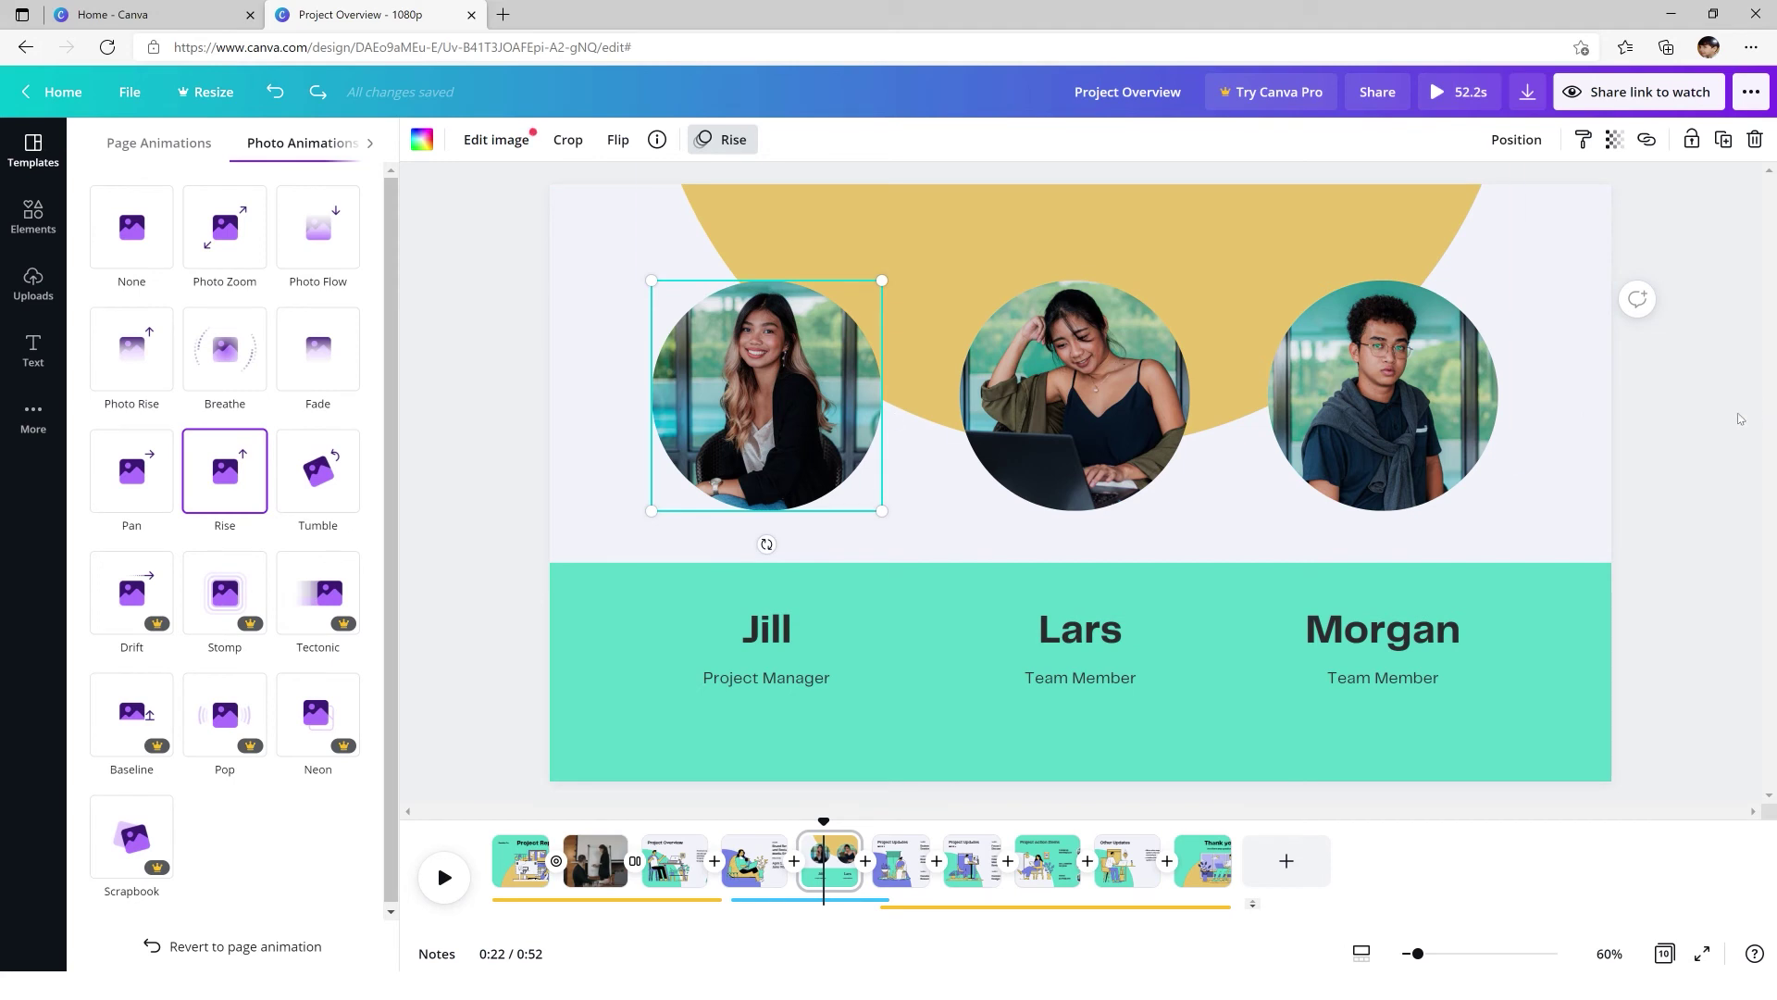
left_click(1379, 398, "shift")
left_click(1073, 398, "shift")
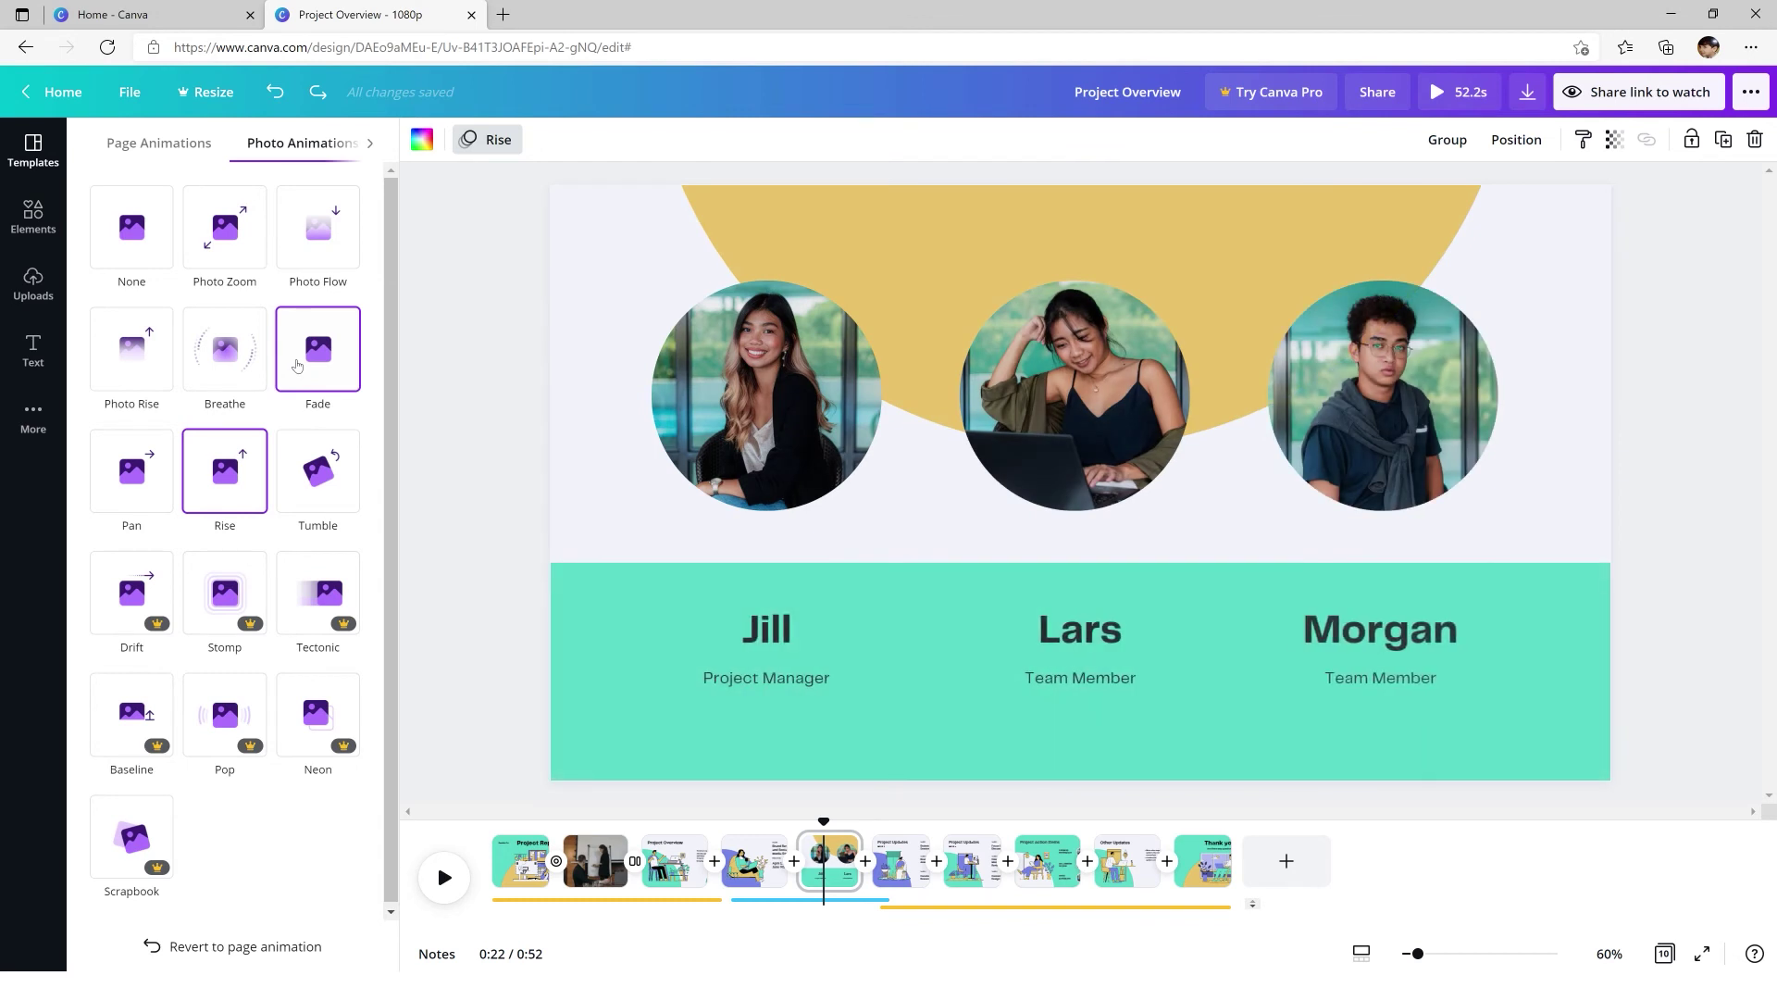
left_click(239, 238)
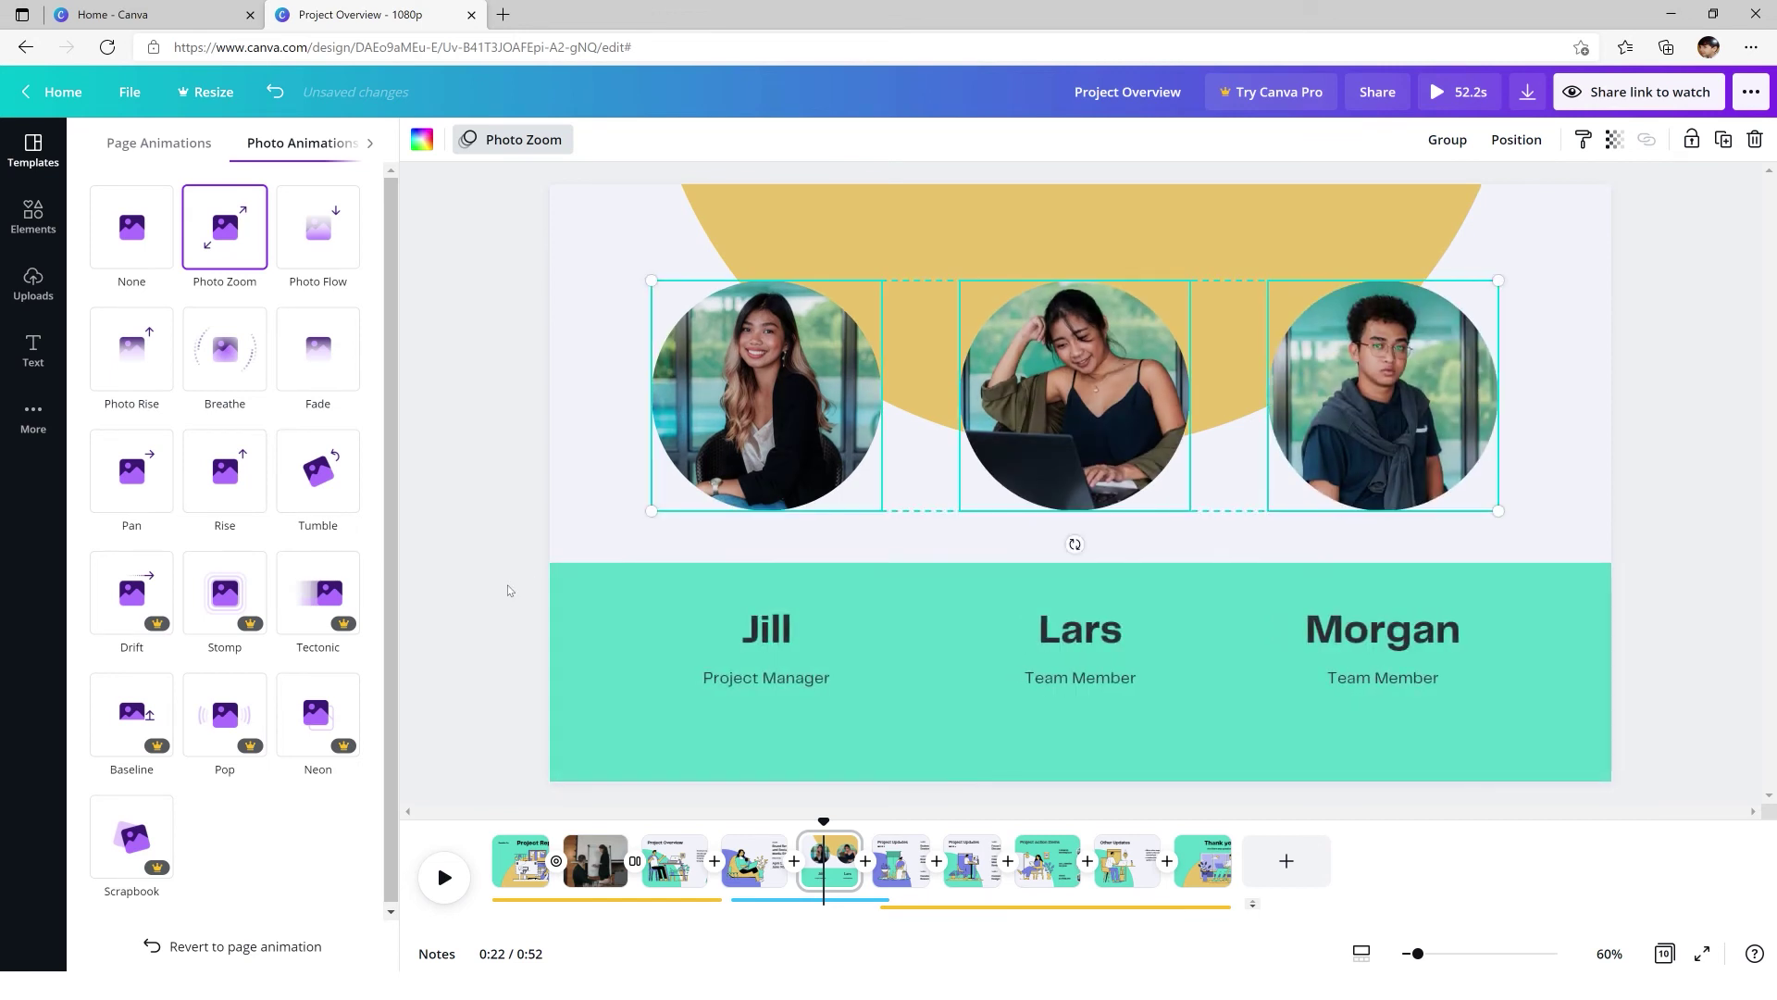
- Preview the Tumble, Rise, Pan, Breathe and Fade element animations on the fourth page's illustration of the seated woman
left_click(754, 856)
left_click(754, 842)
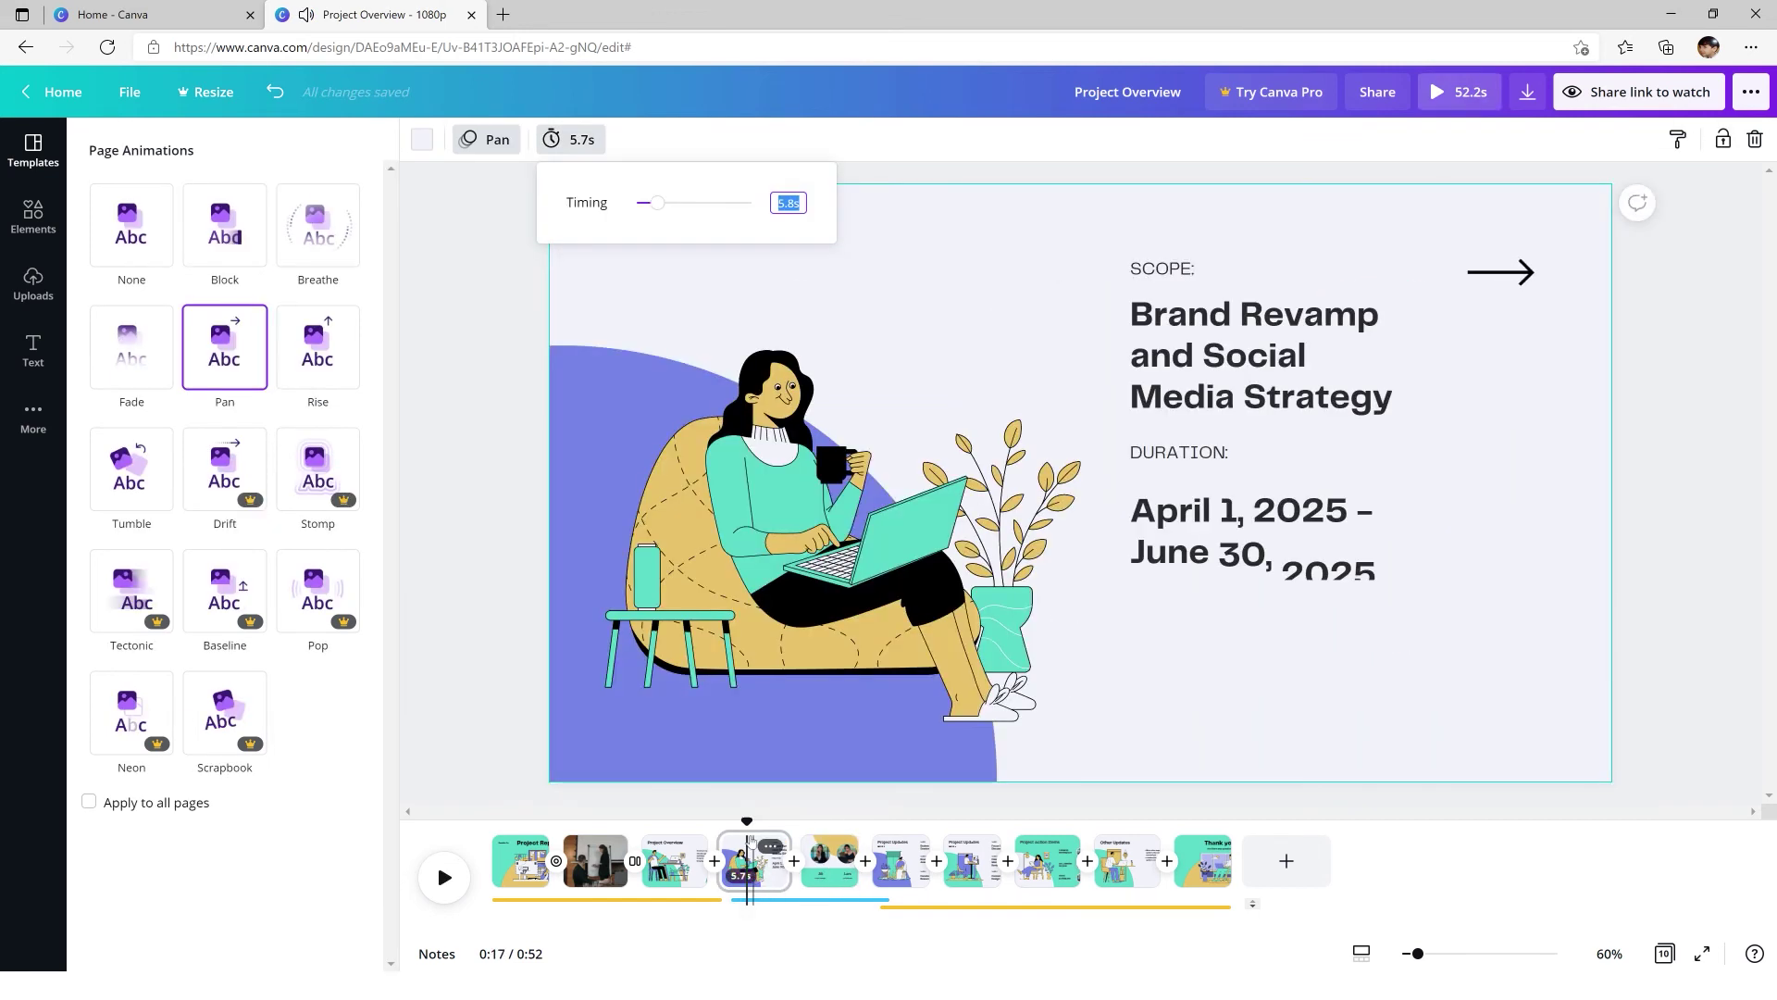
left_click(801, 611)
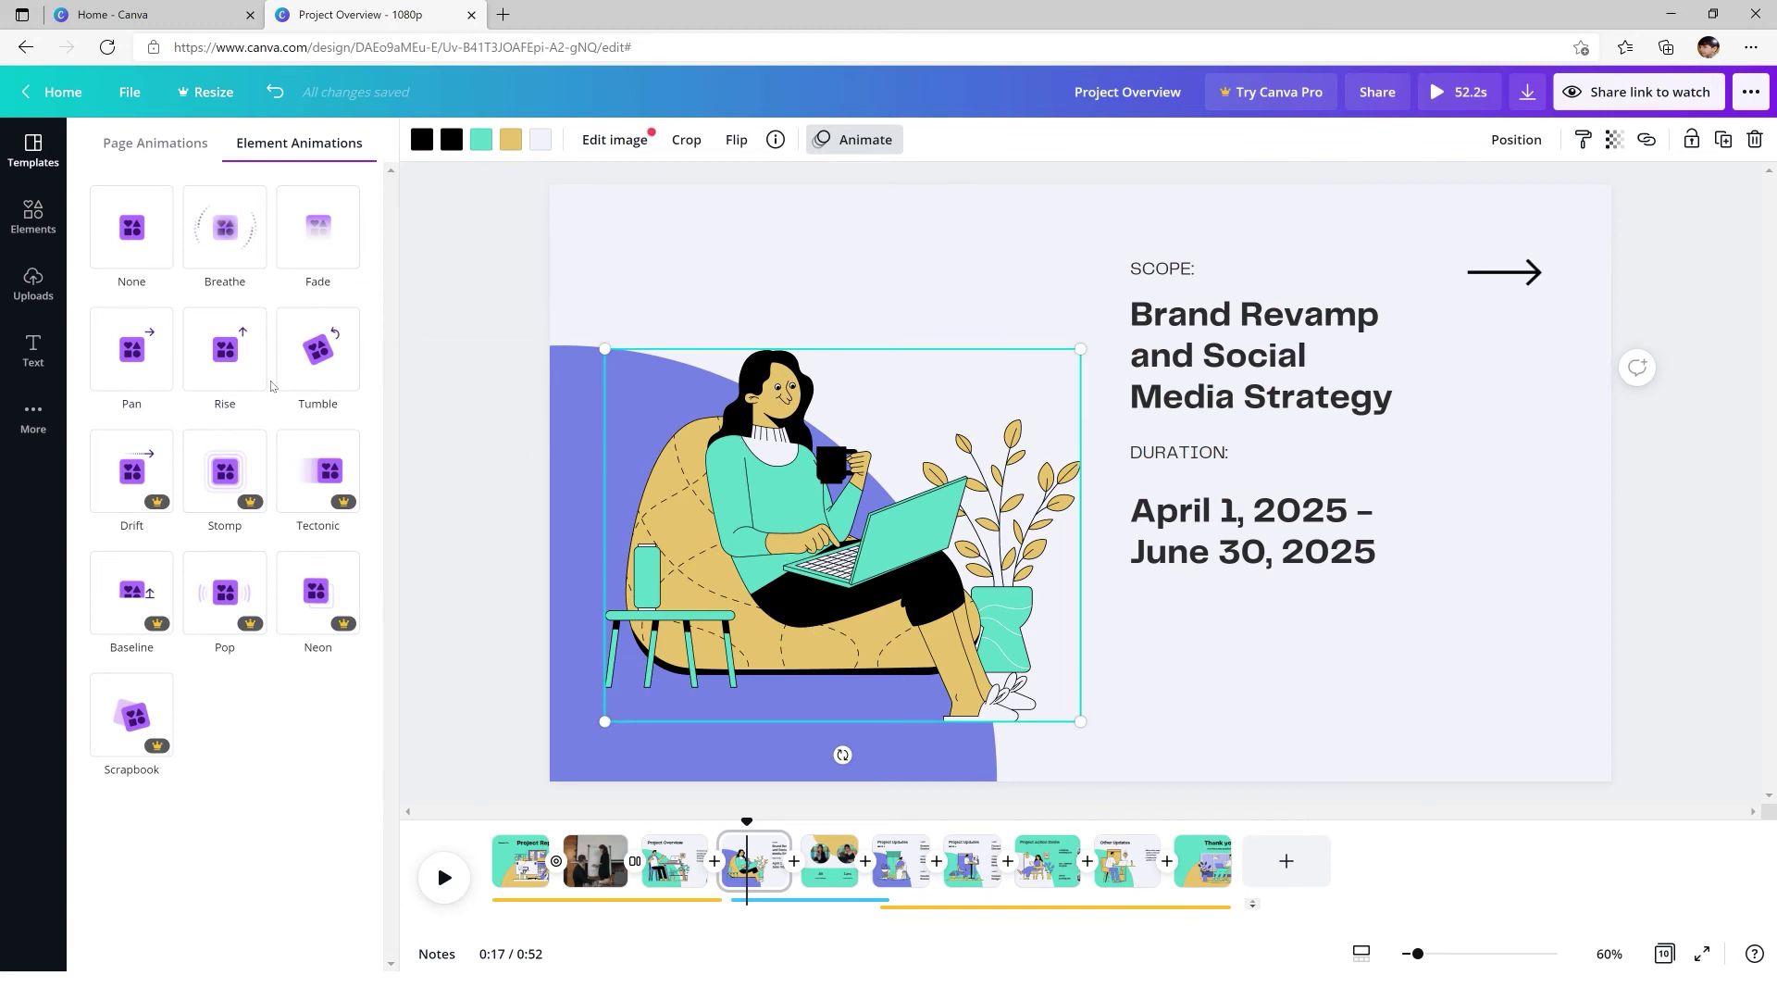
left_click(320, 370)
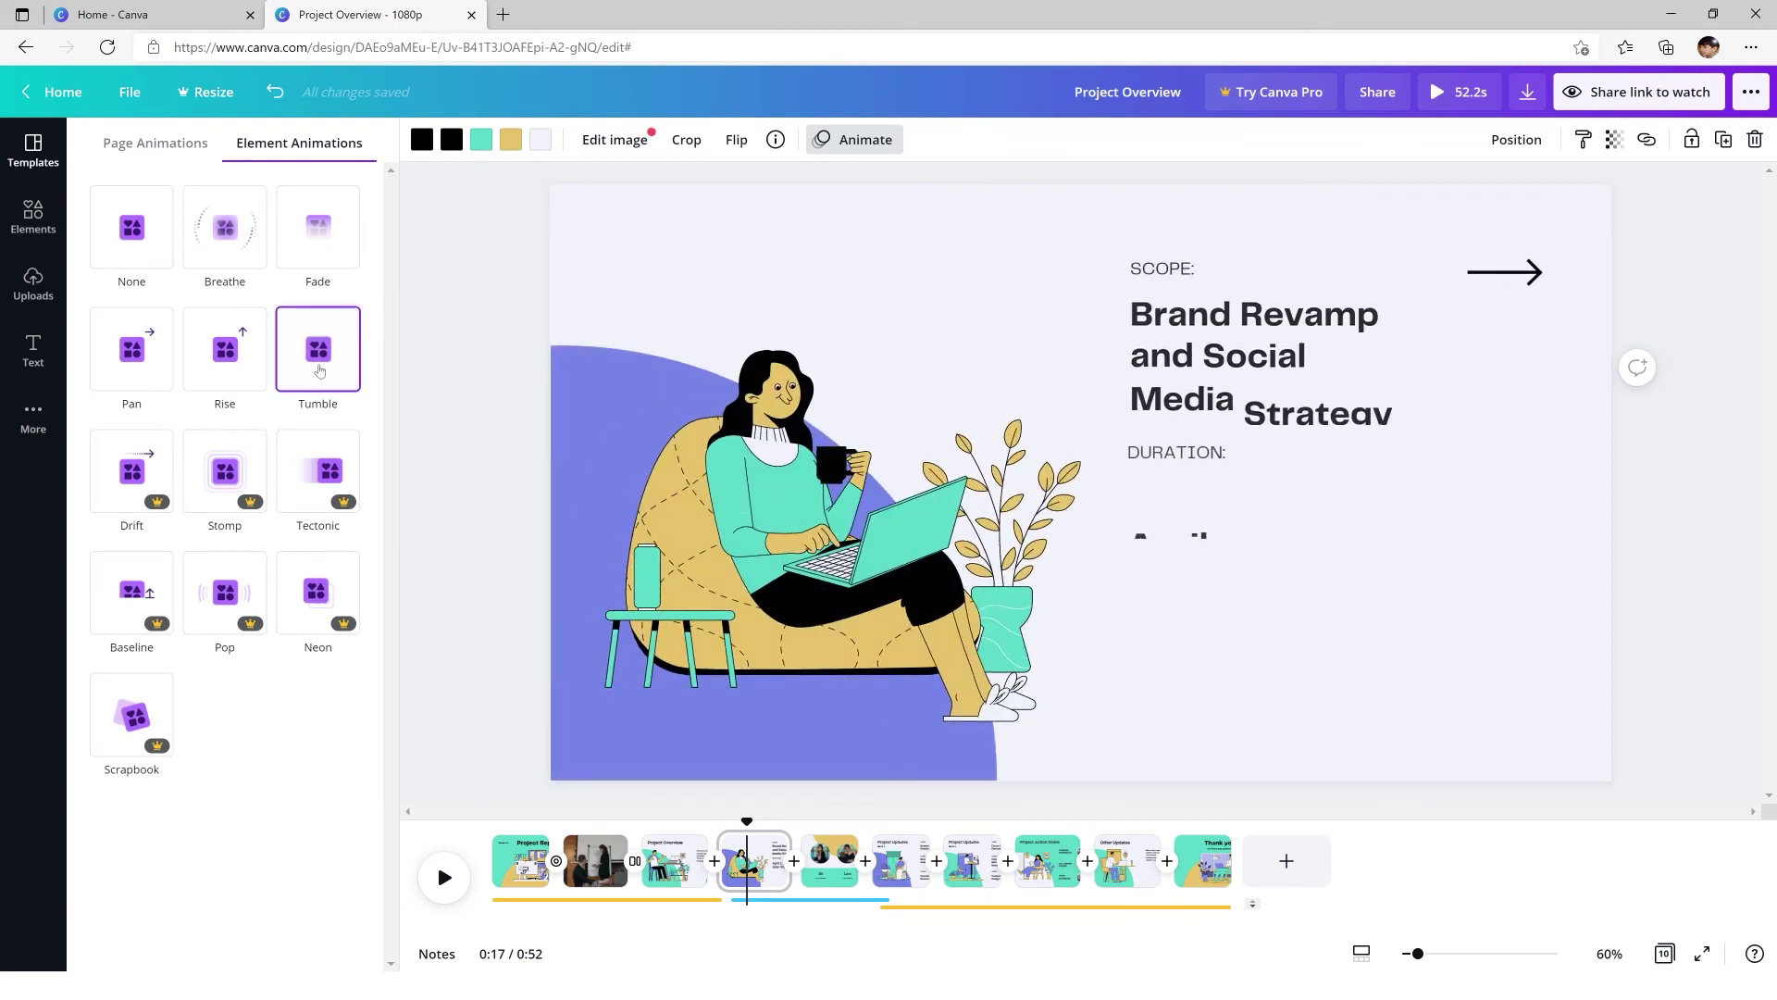
left_click(237, 367)
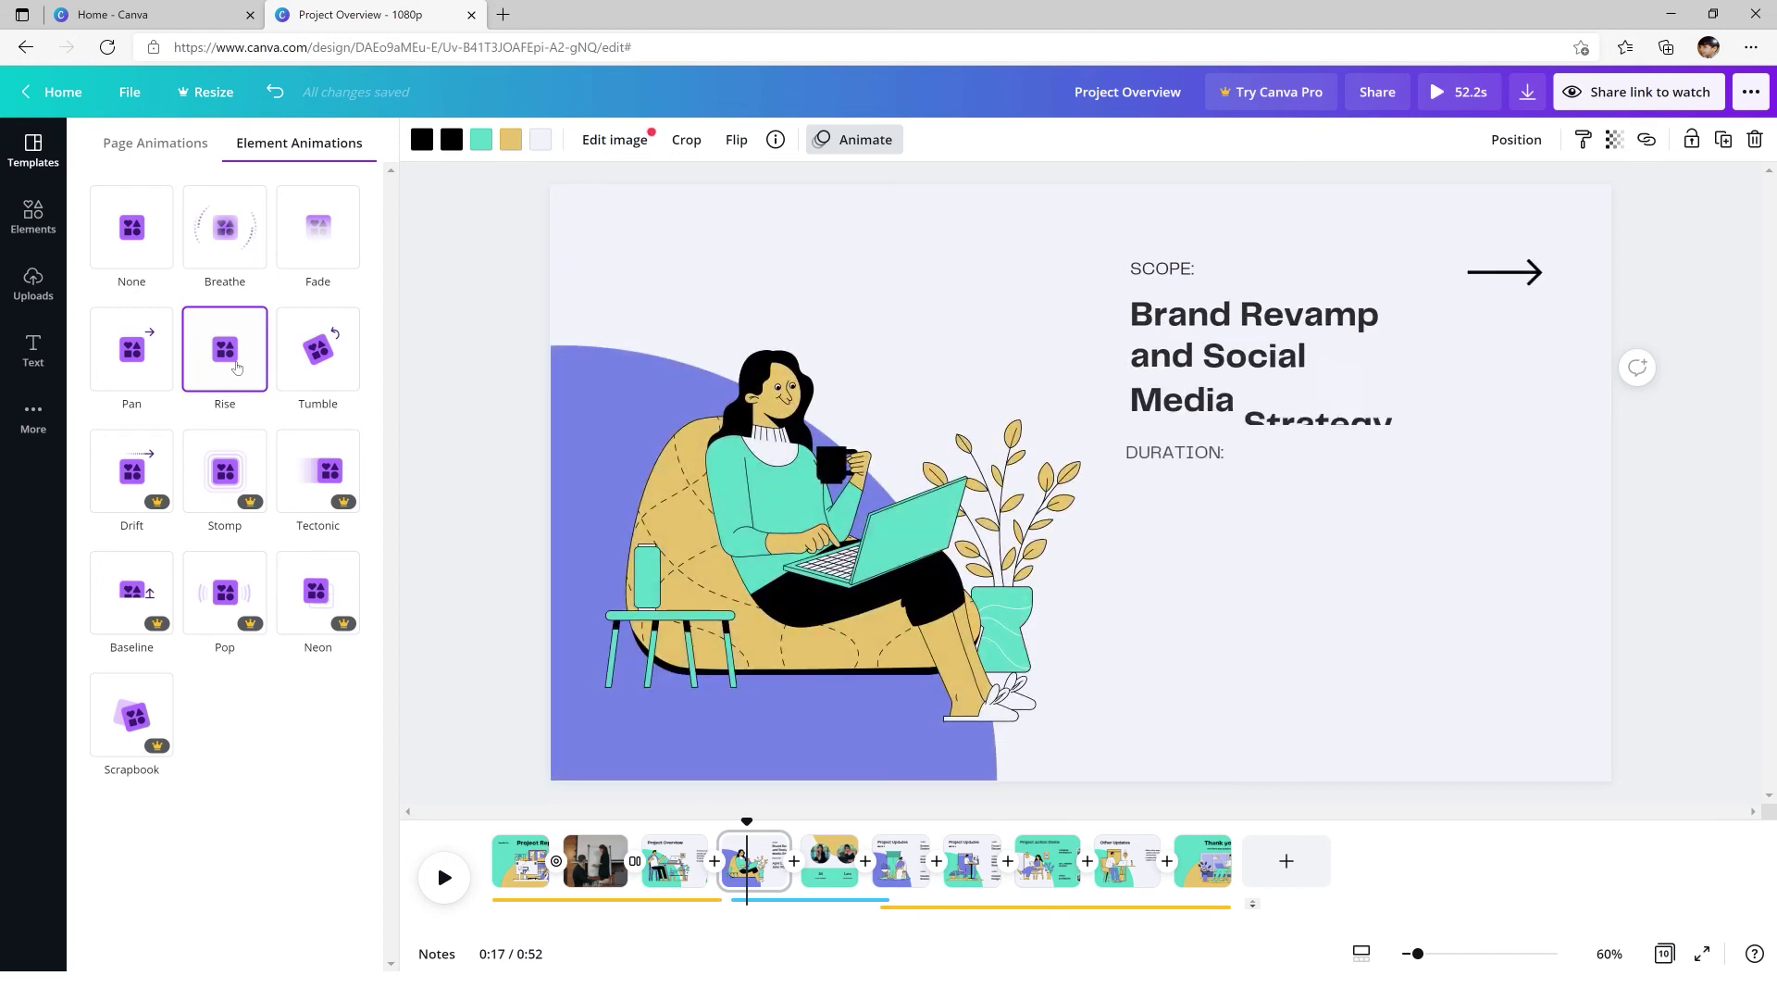
left_click(153, 368)
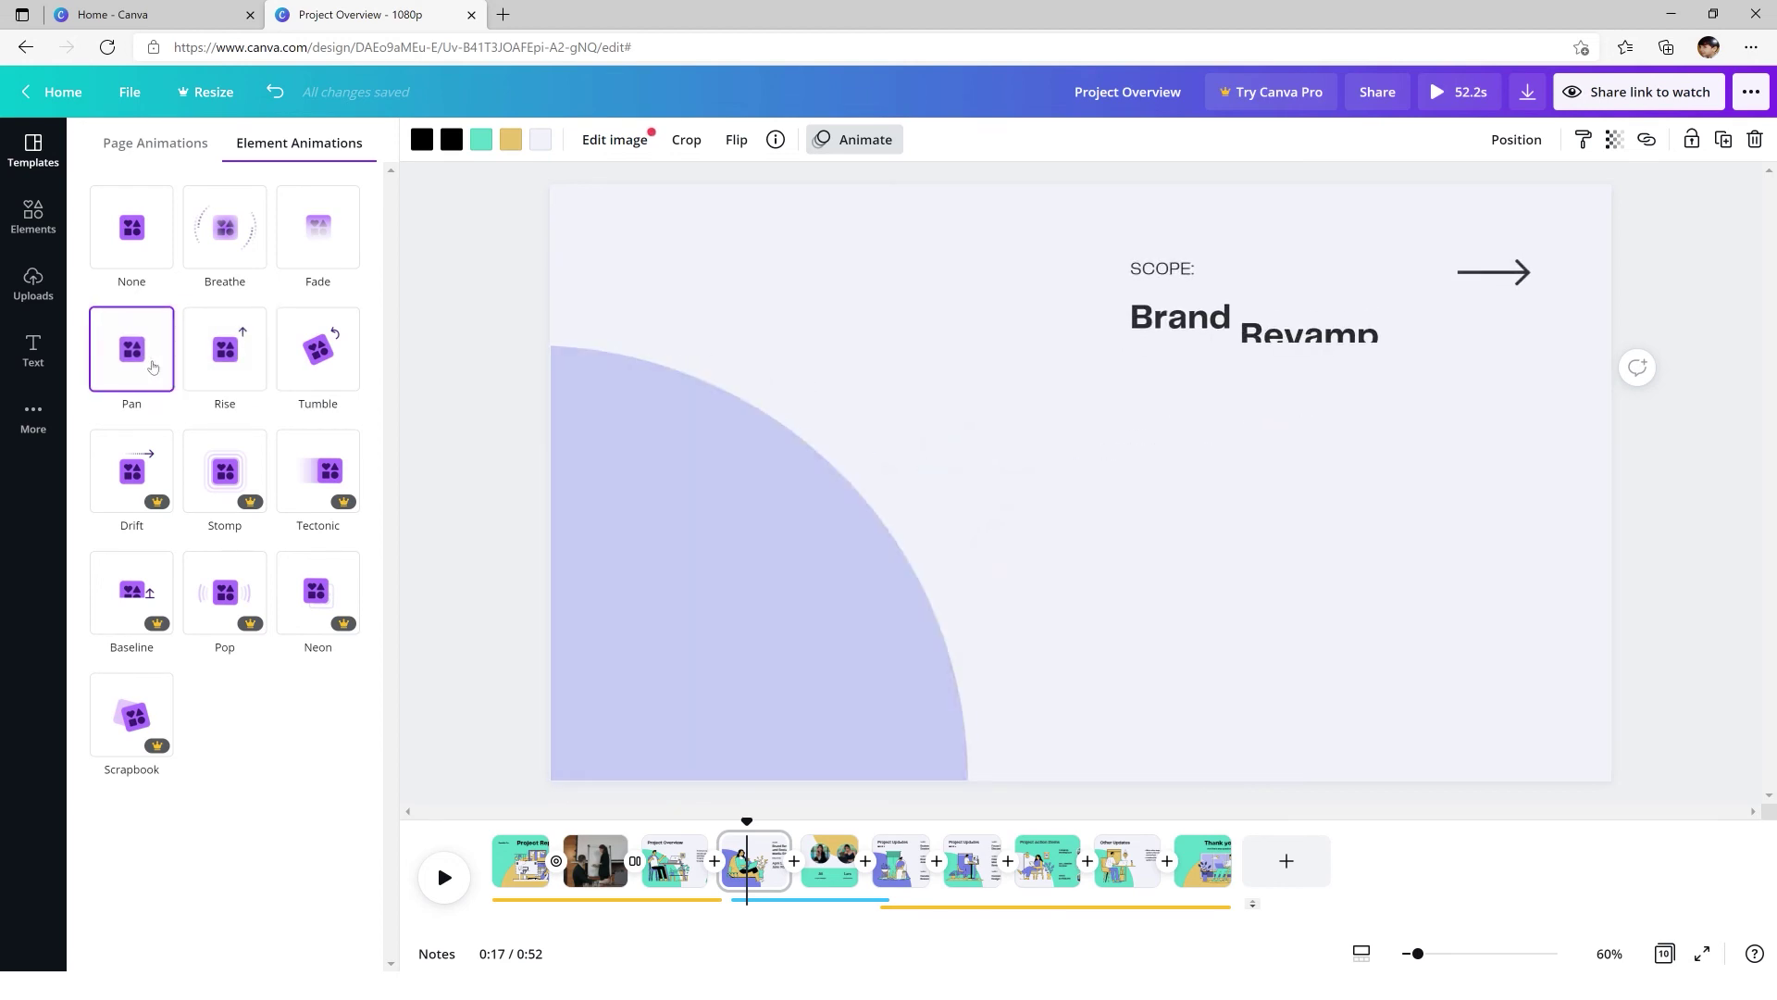
left_click(222, 236)
left_click(331, 237)
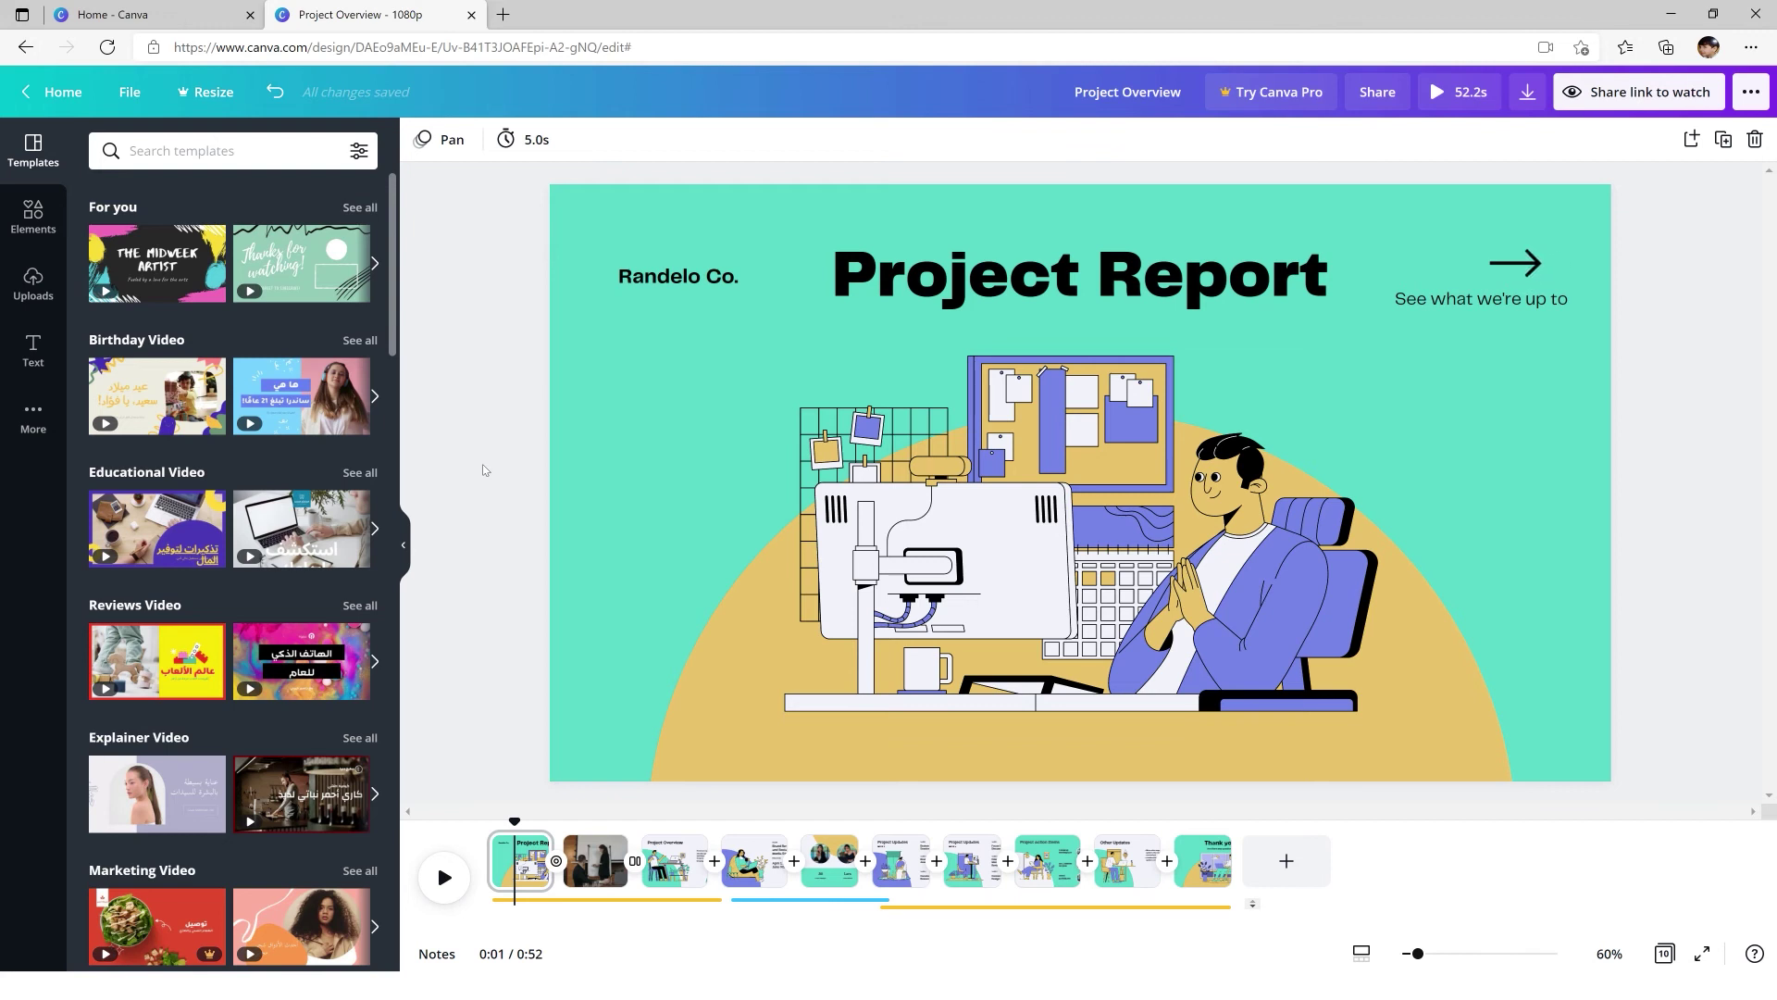
- Record a webcam video with the default microphone, end the recording and save it back into the design
left_click(33, 282)
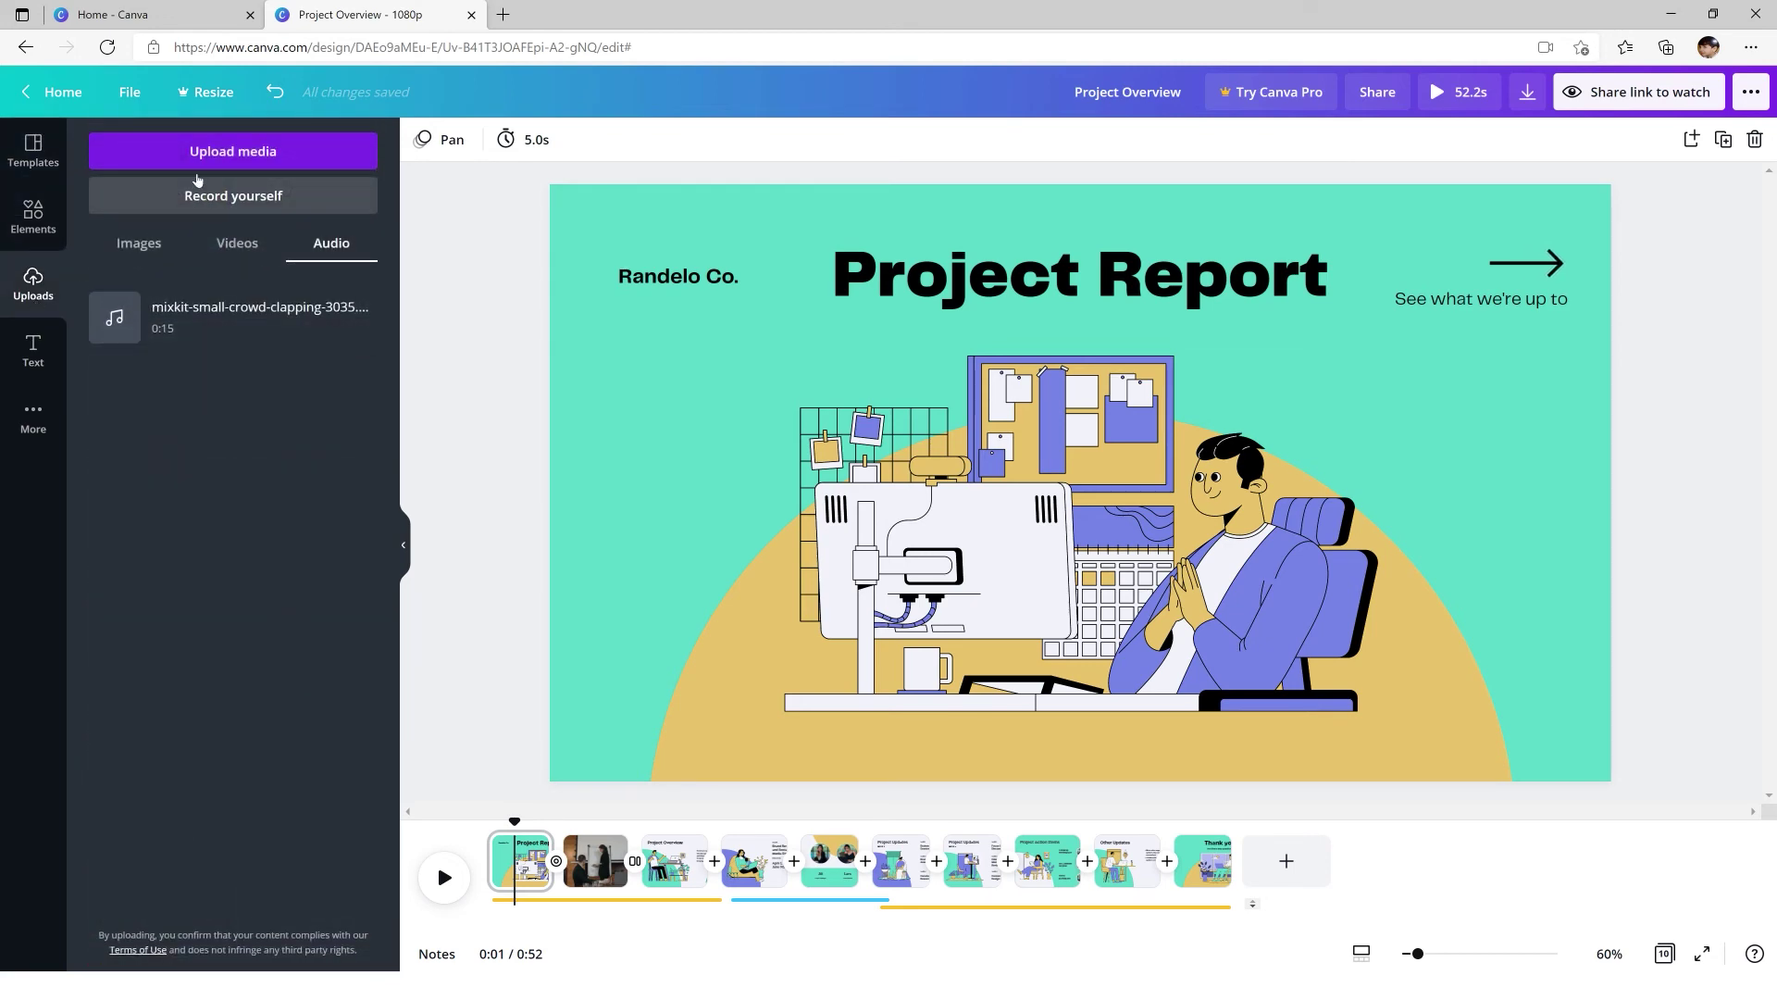
left_click(322, 209)
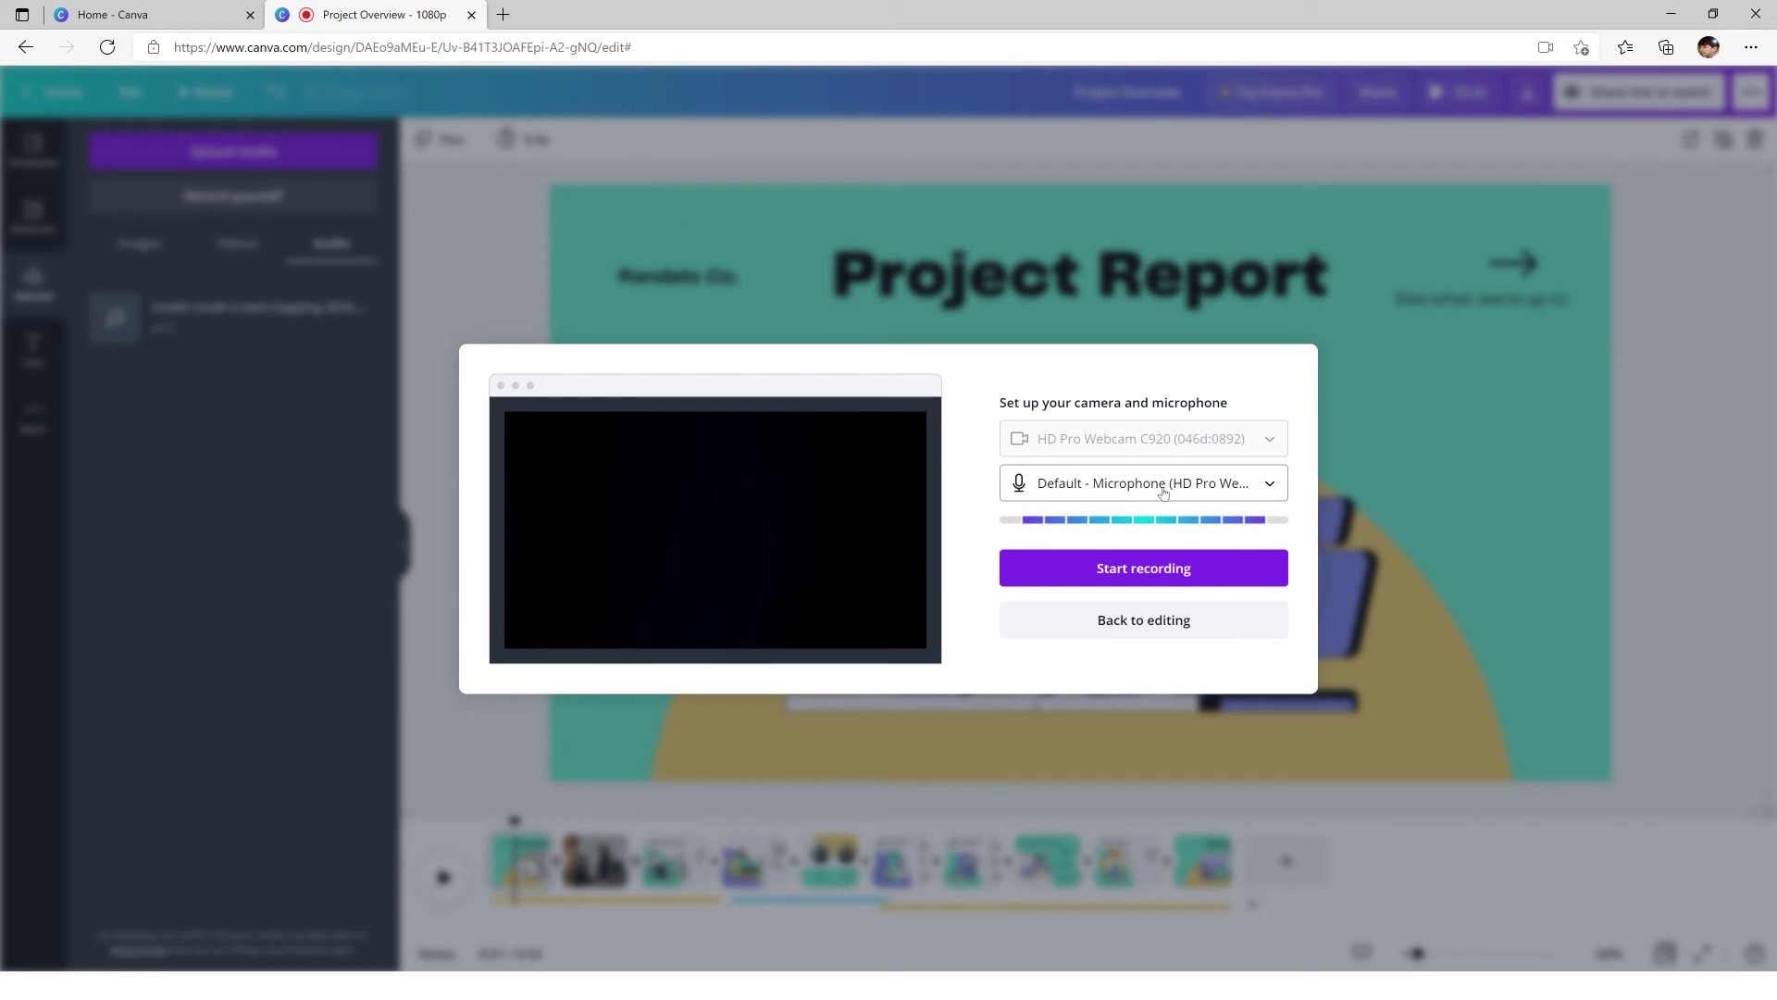
left_click(1275, 484)
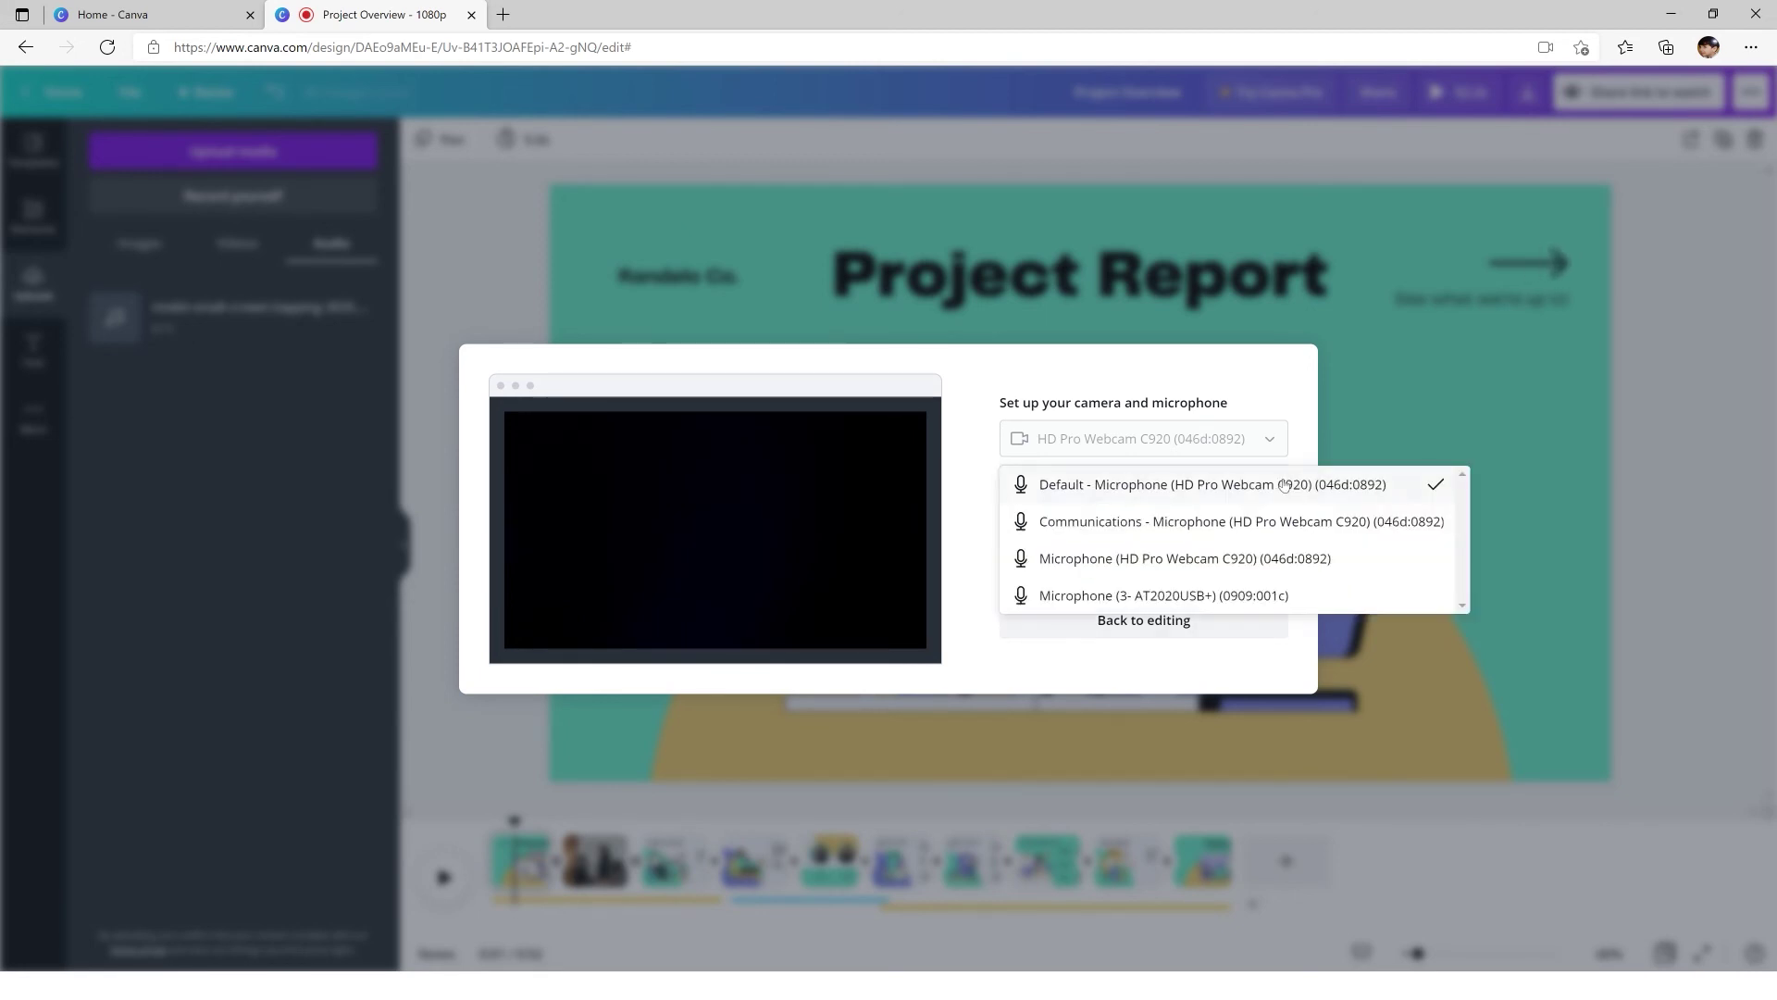
left_click(1313, 414)
left_click(1136, 580)
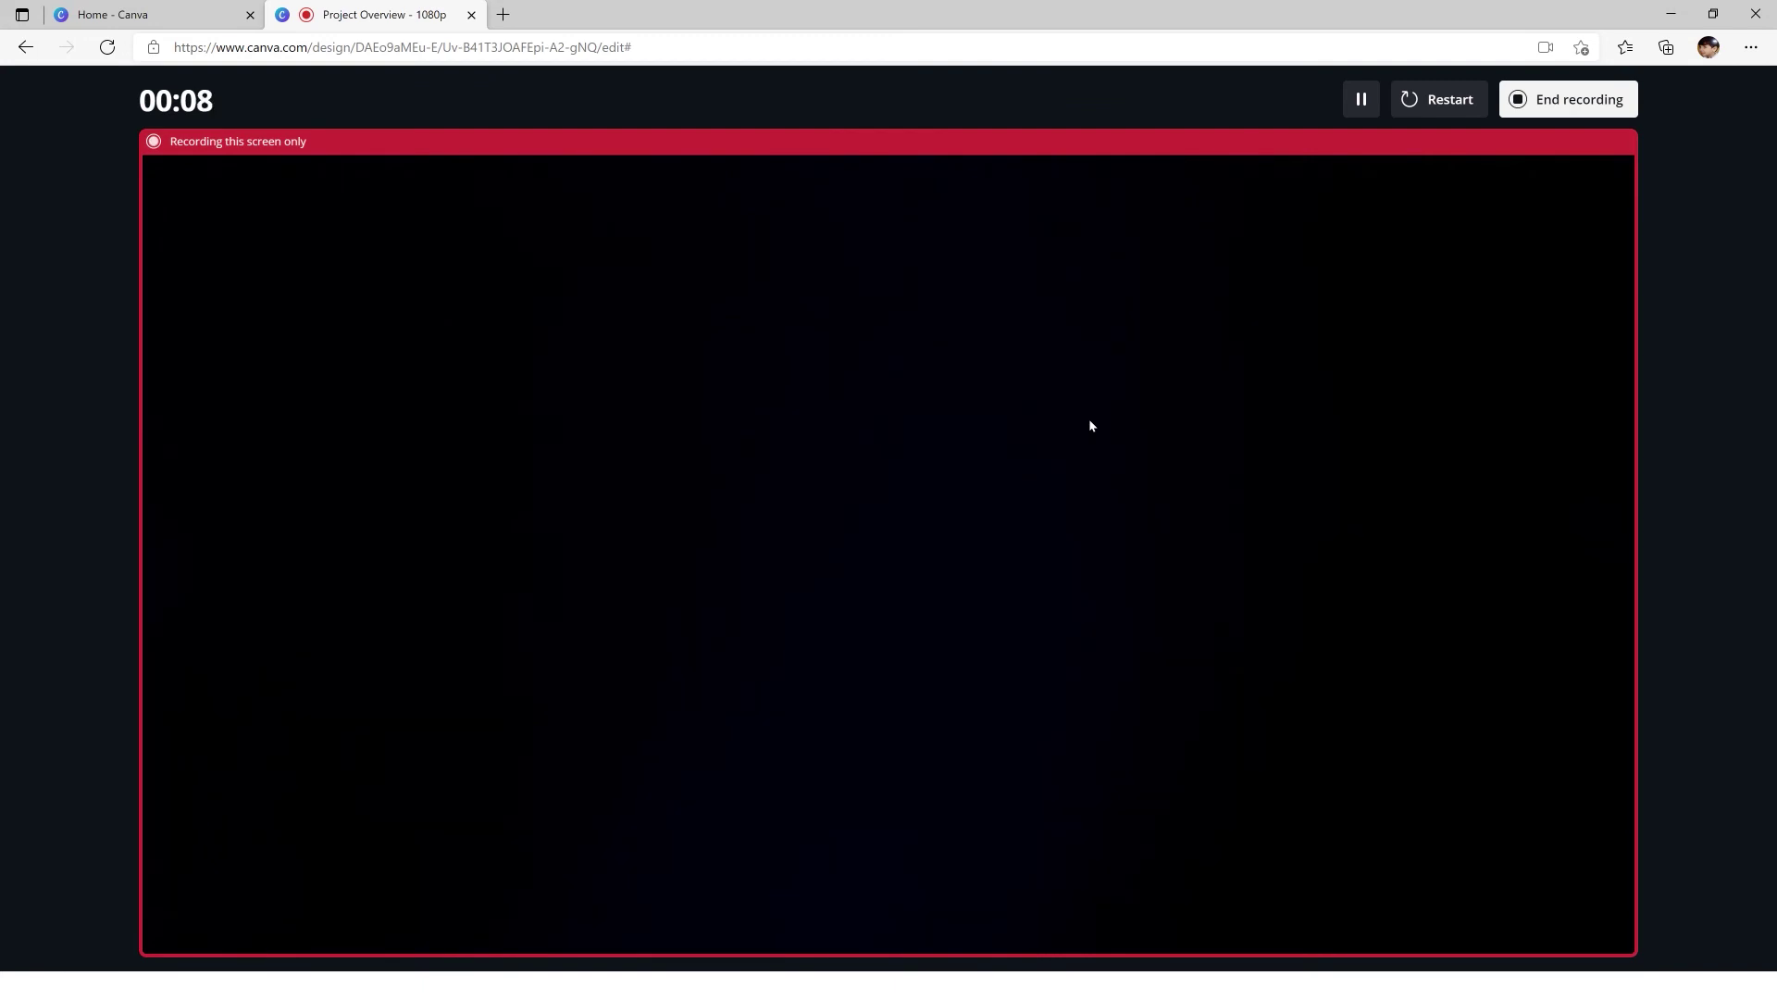
left_click(1559, 109)
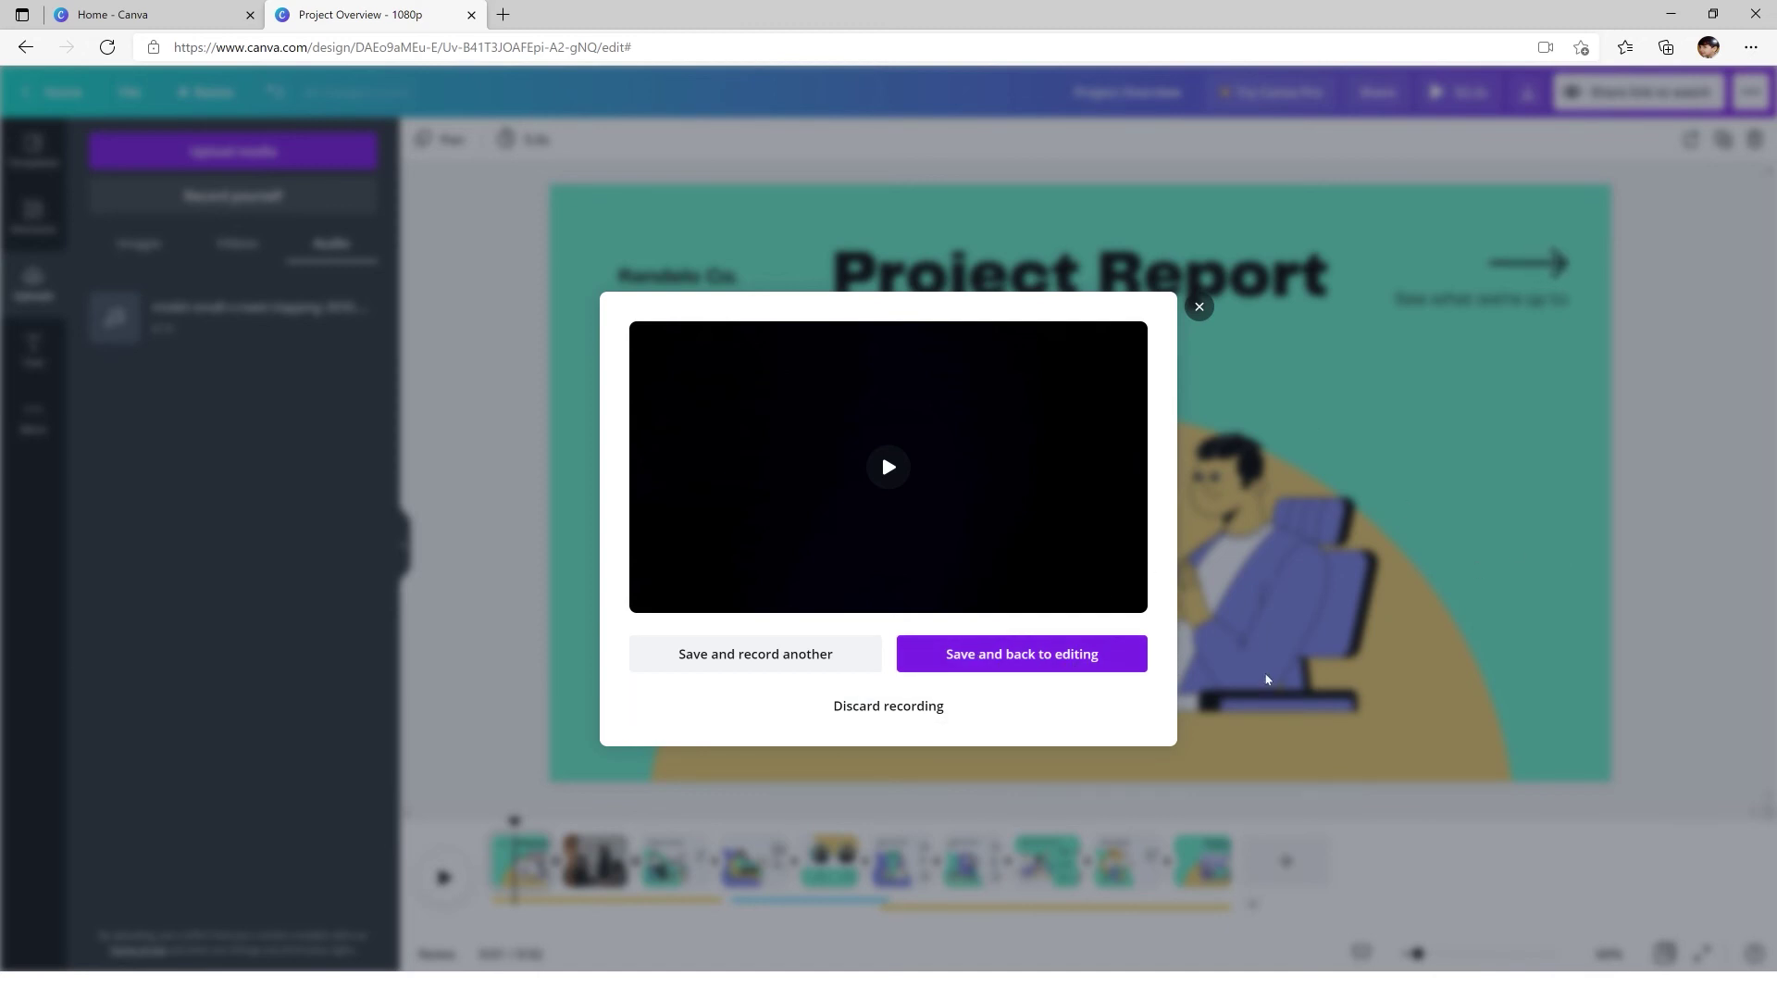
left_click(1055, 655)
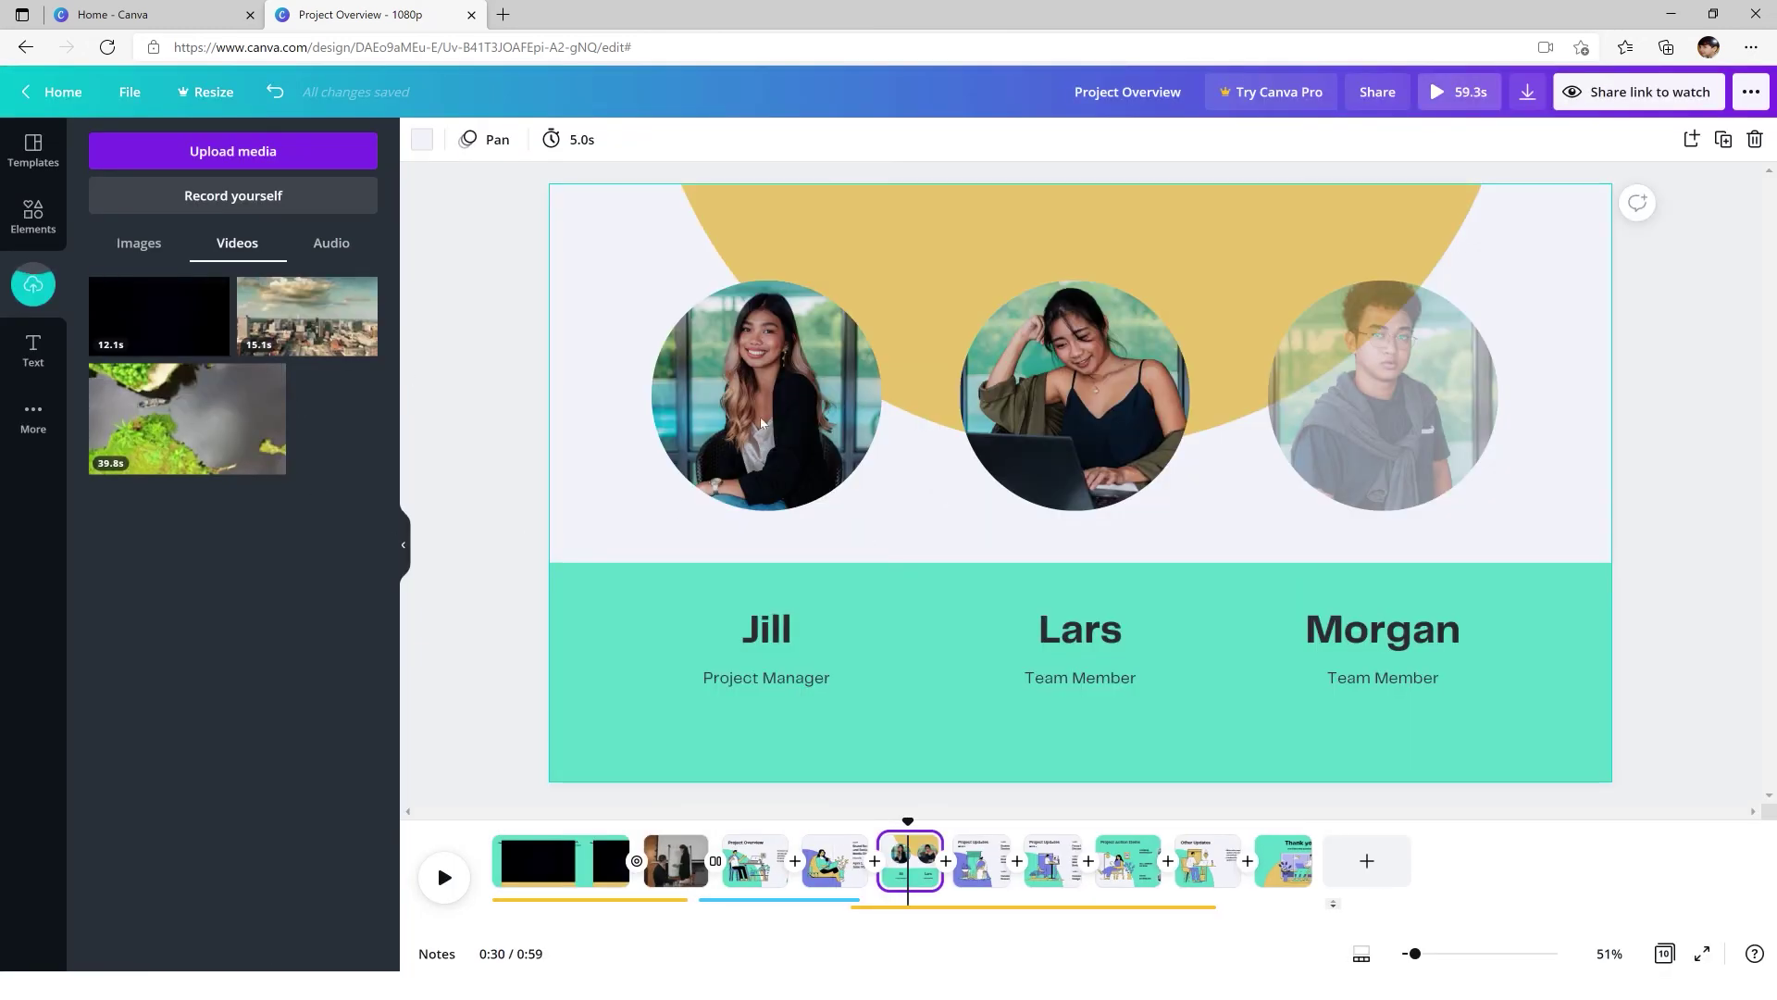
- Place the webcam recording in the Project Manager's circular frame on the team page and delete its copy from the Project Report page
left_click_drag(759, 375, 819, 397)
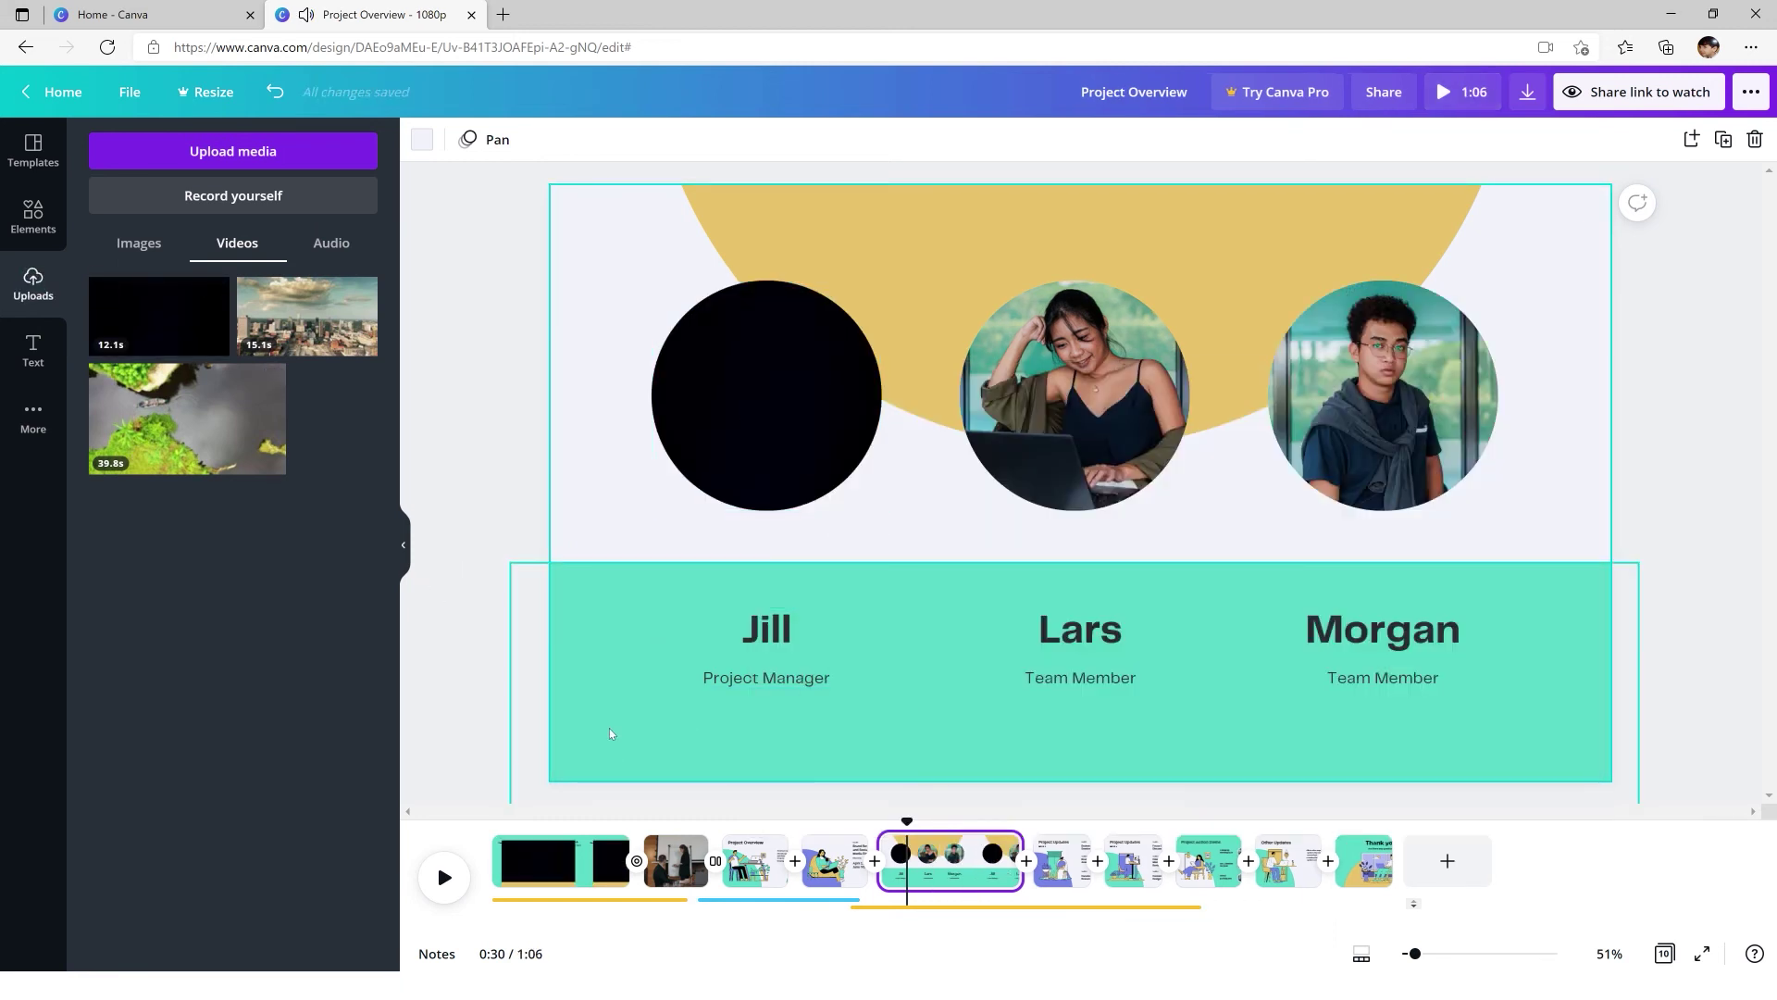
left_click(556, 861)
left_click(990, 588)
key("Delete")
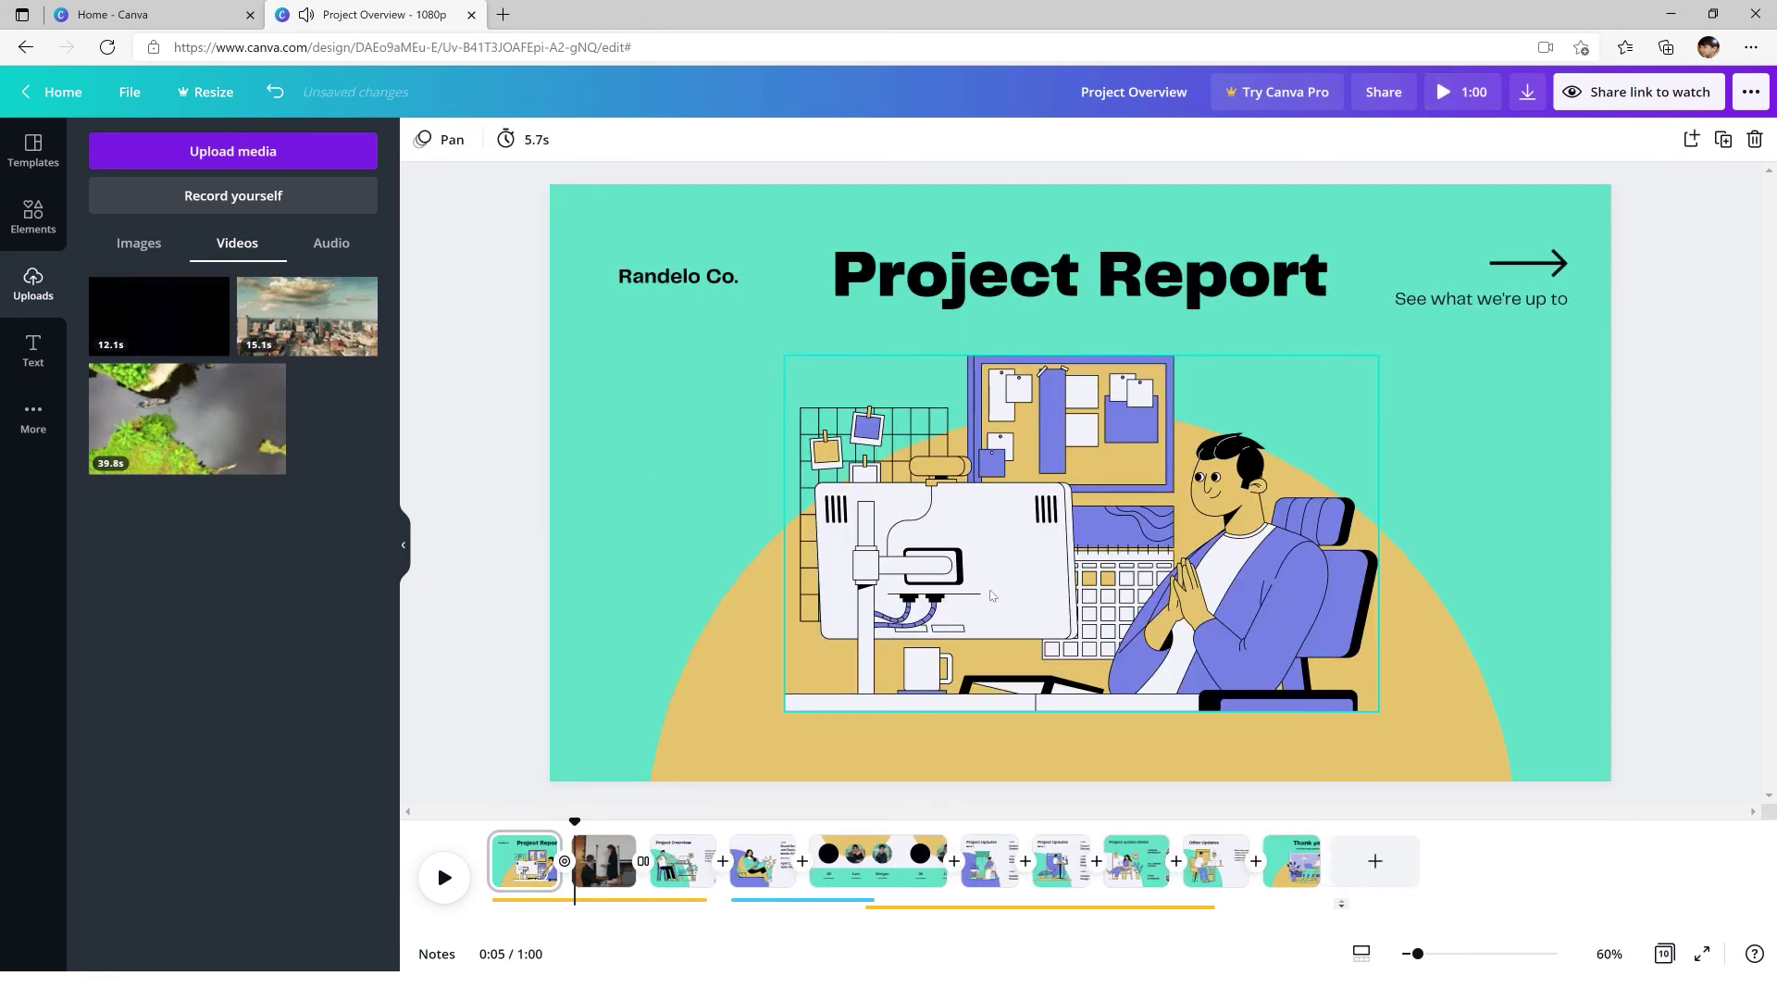
- Shorten the team page by trimming its end in the timeline
left_click(858, 876)
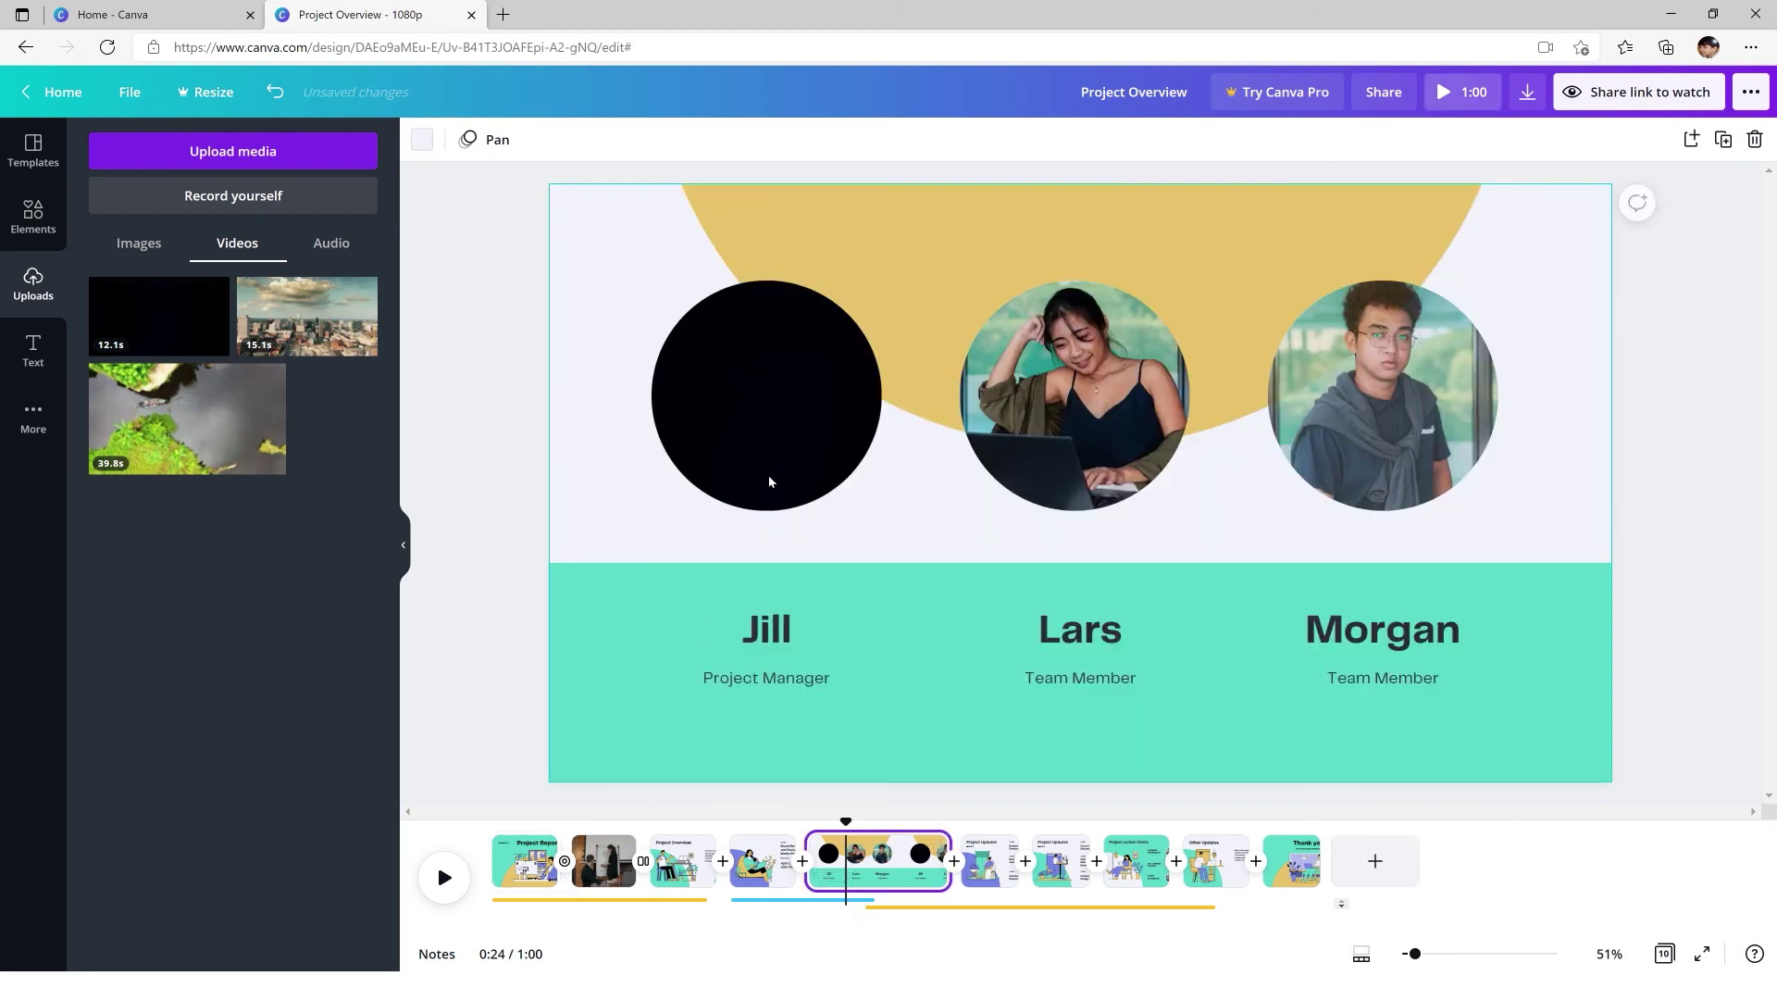
left_click_drag(956, 887, 915, 887)
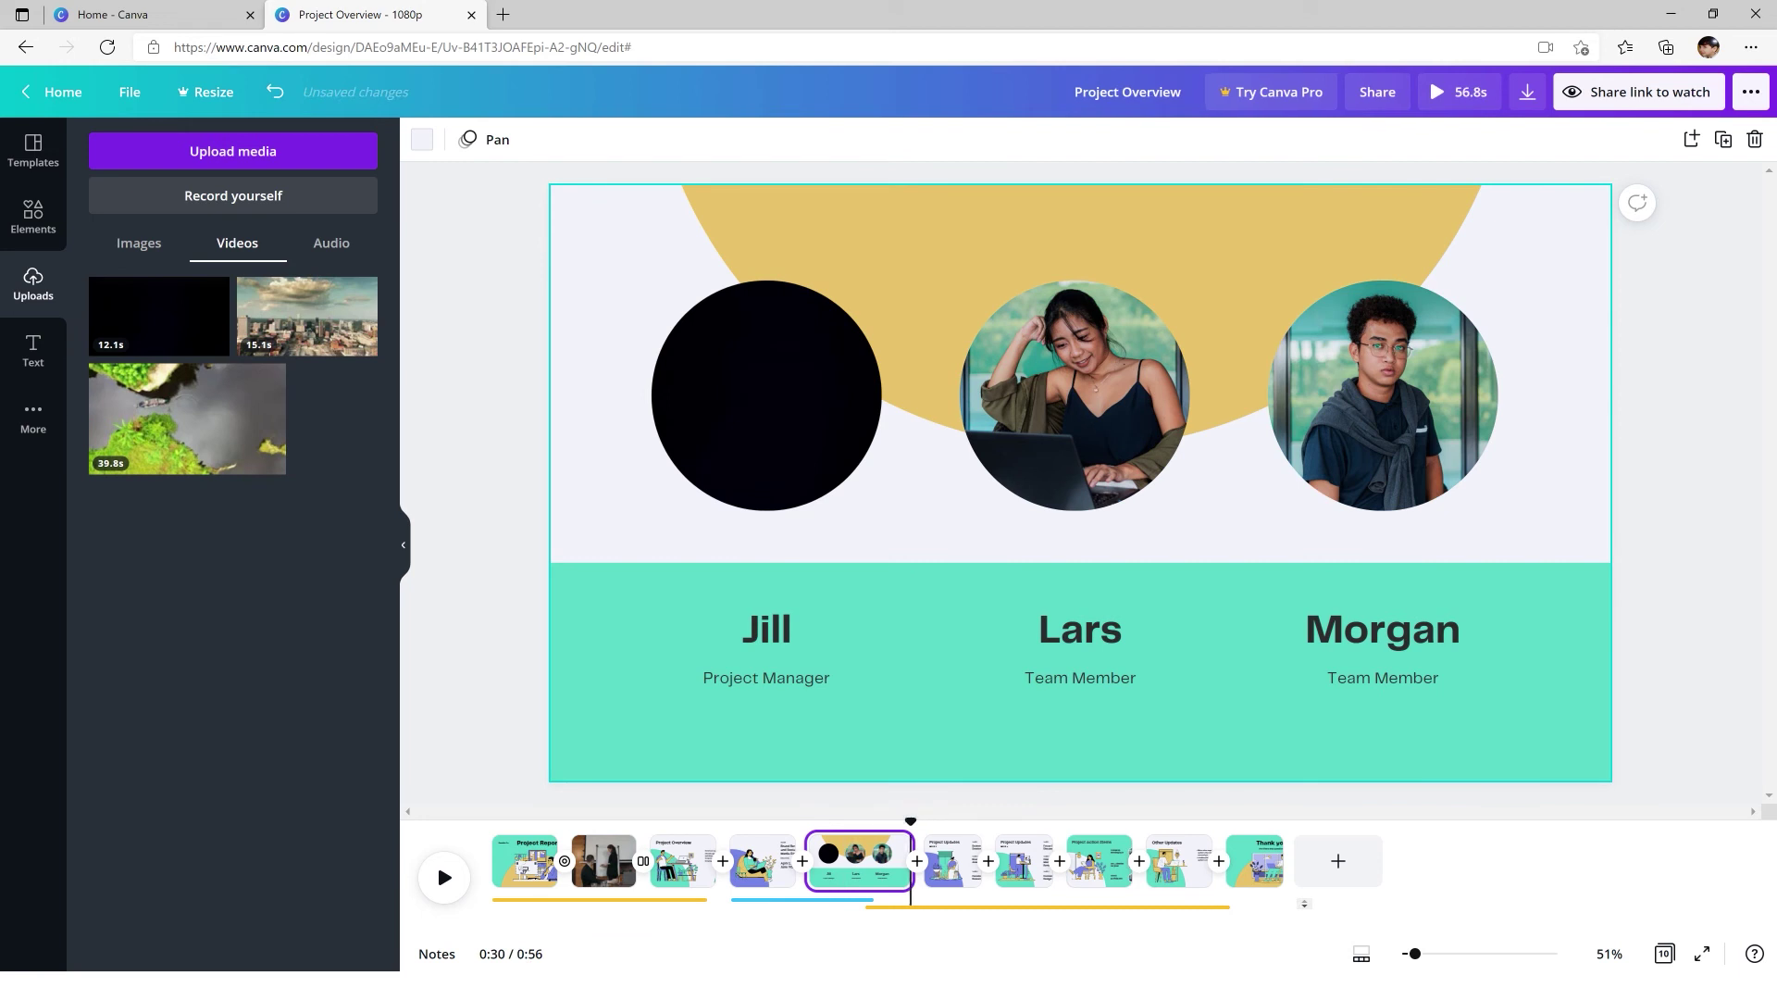
- Add a blank page at the end and place a white-bordered frame and a desktop monitor frame found by searching elements for "frame"
left_click(1338, 861)
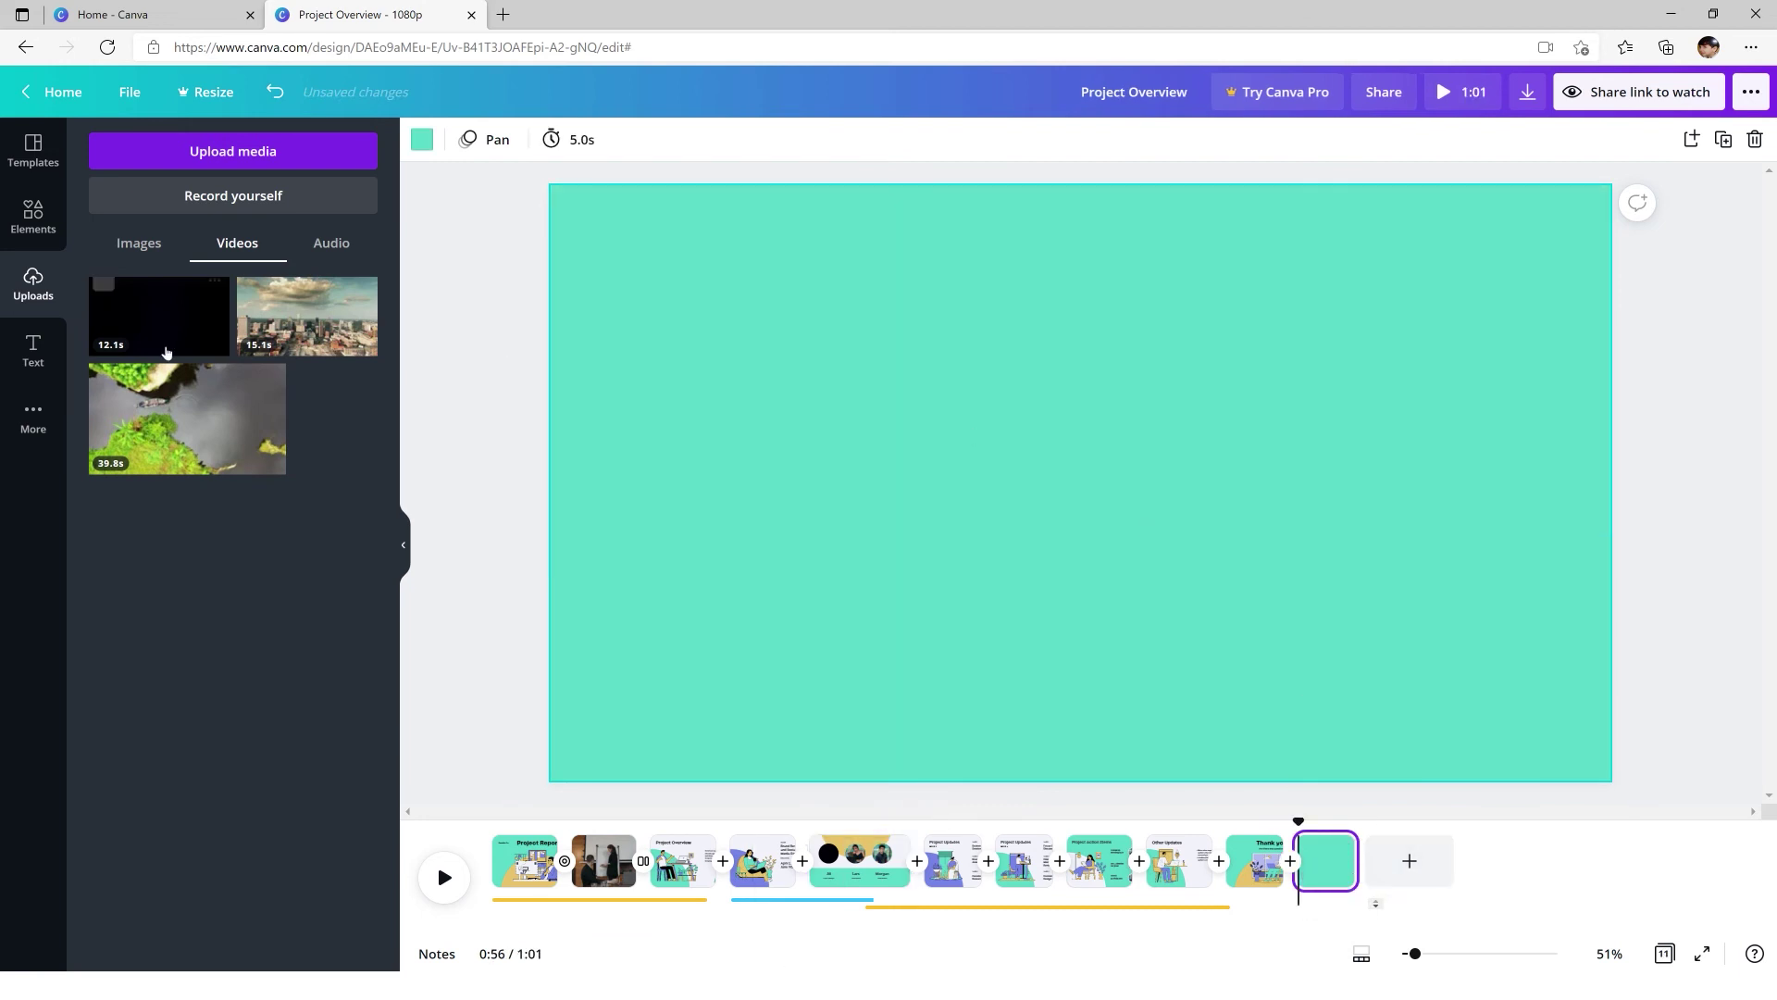
left_click(33, 215)
left_click(164, 151)
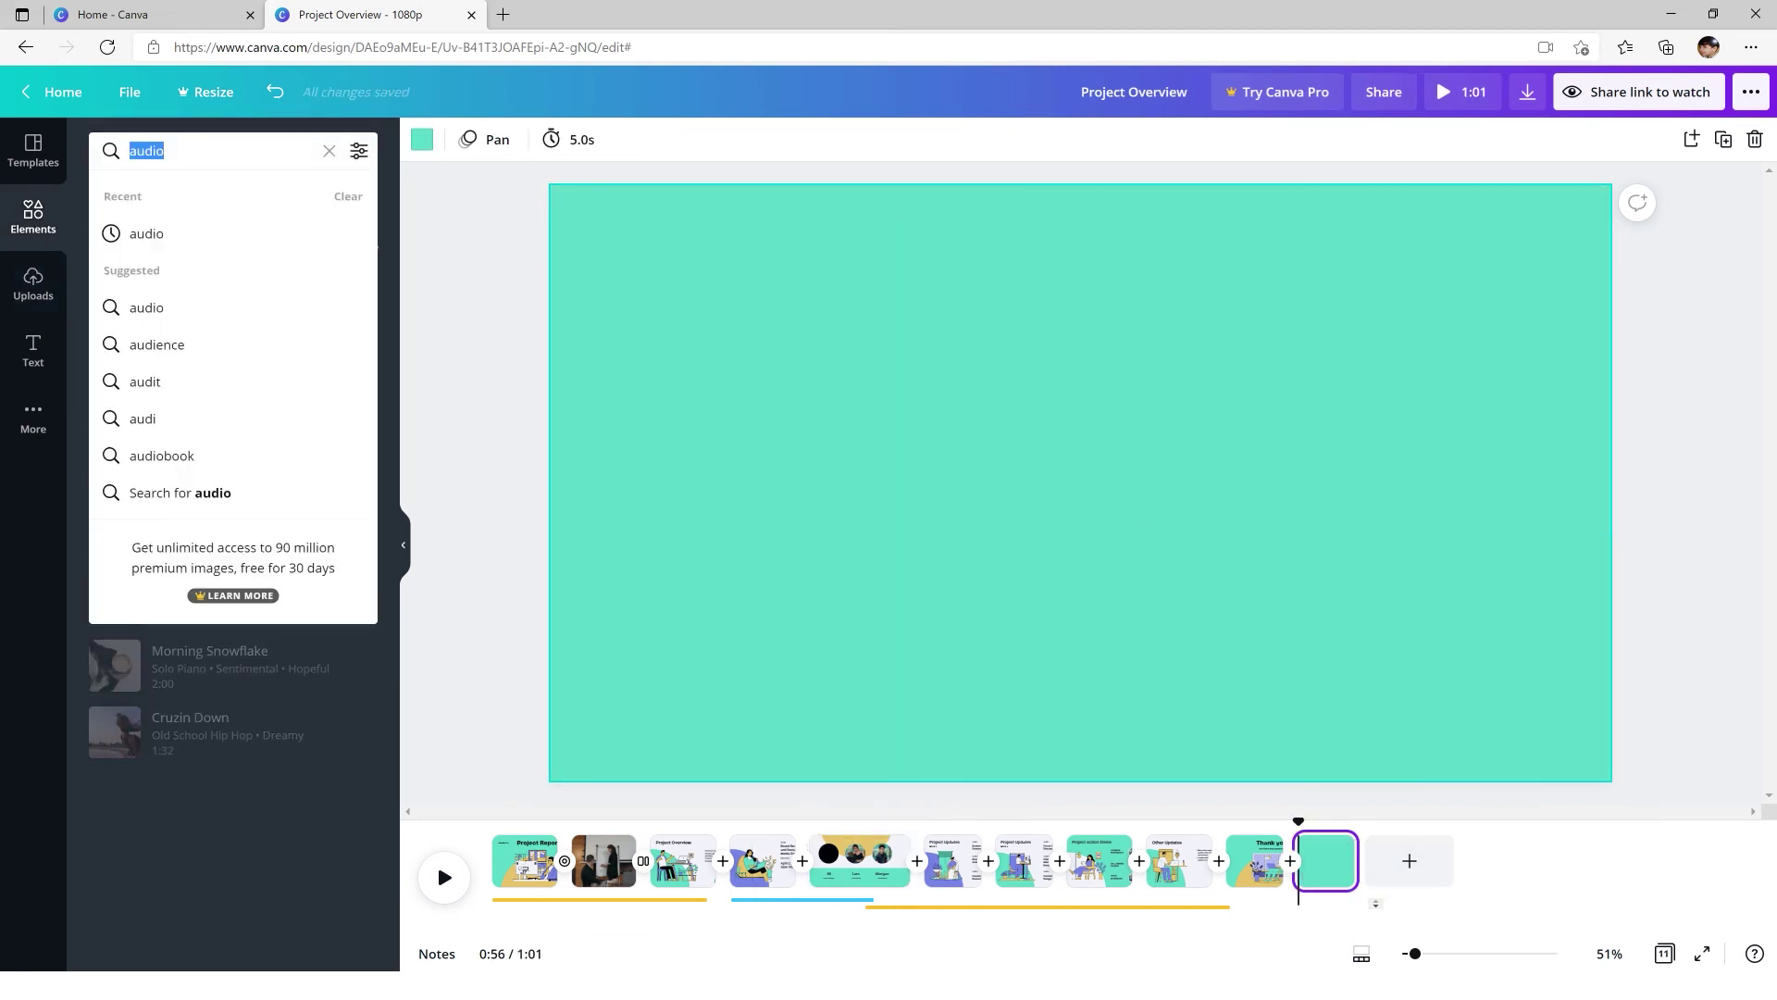
type("frame")
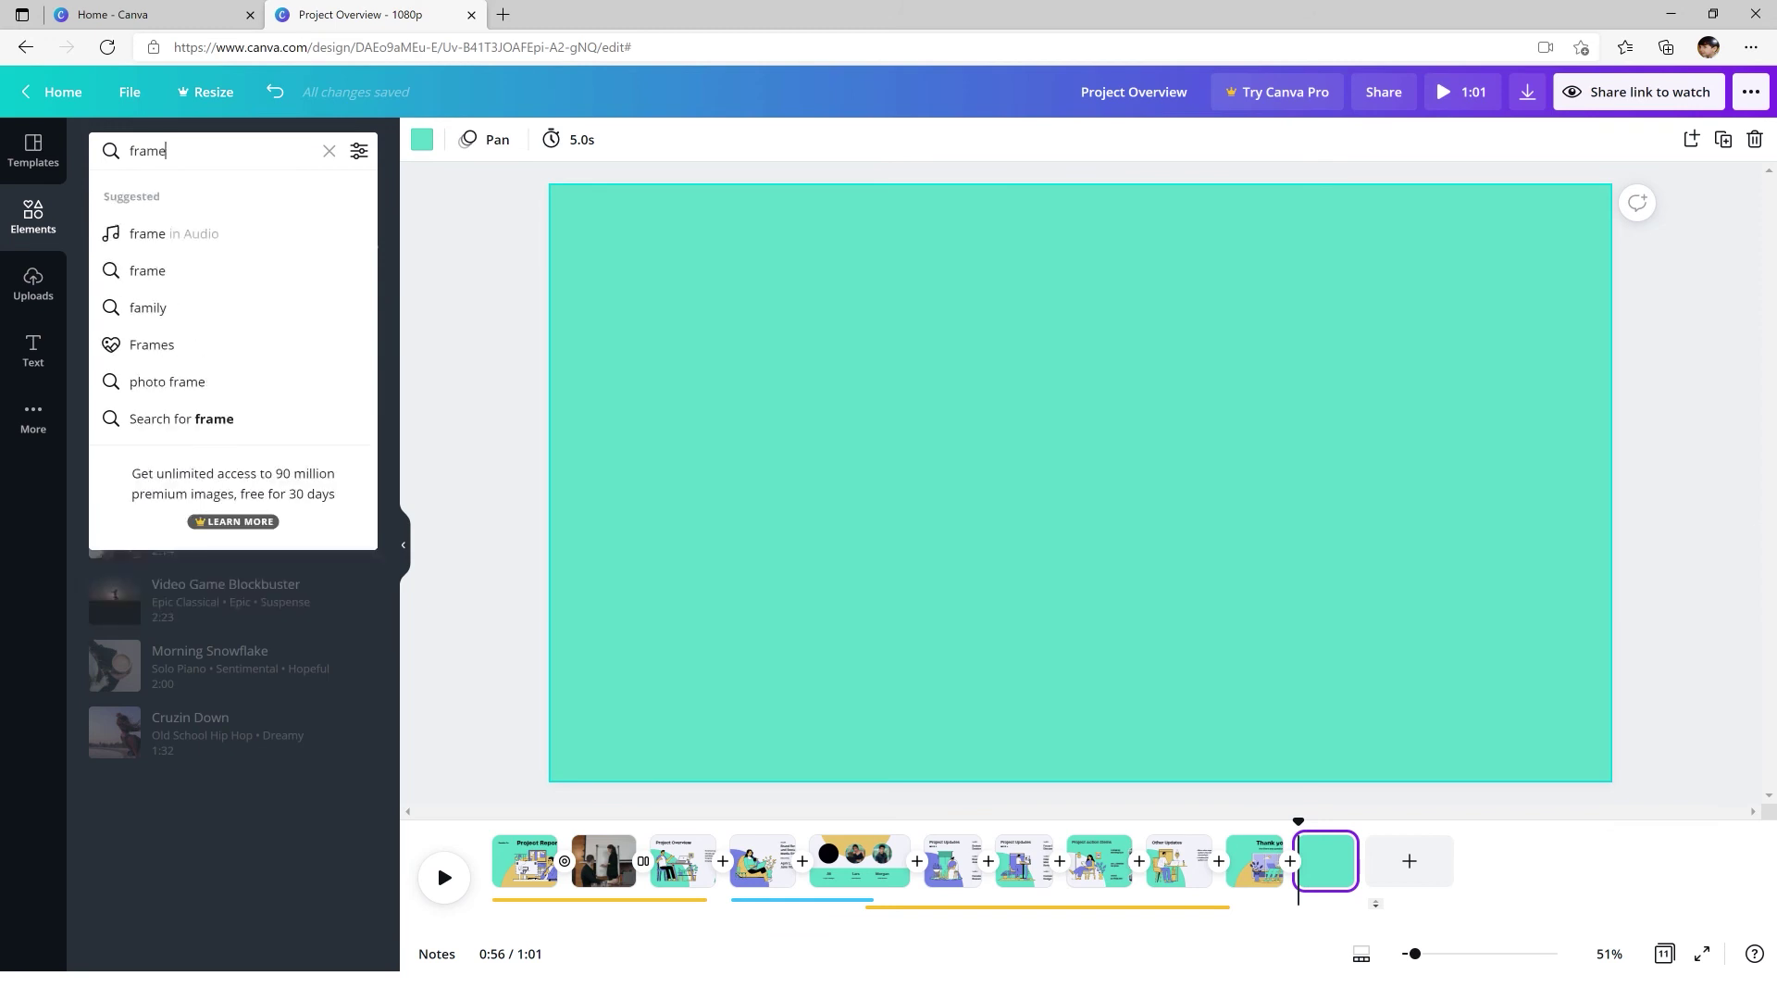
key("Return")
scroll(196, 701, "down", 3)
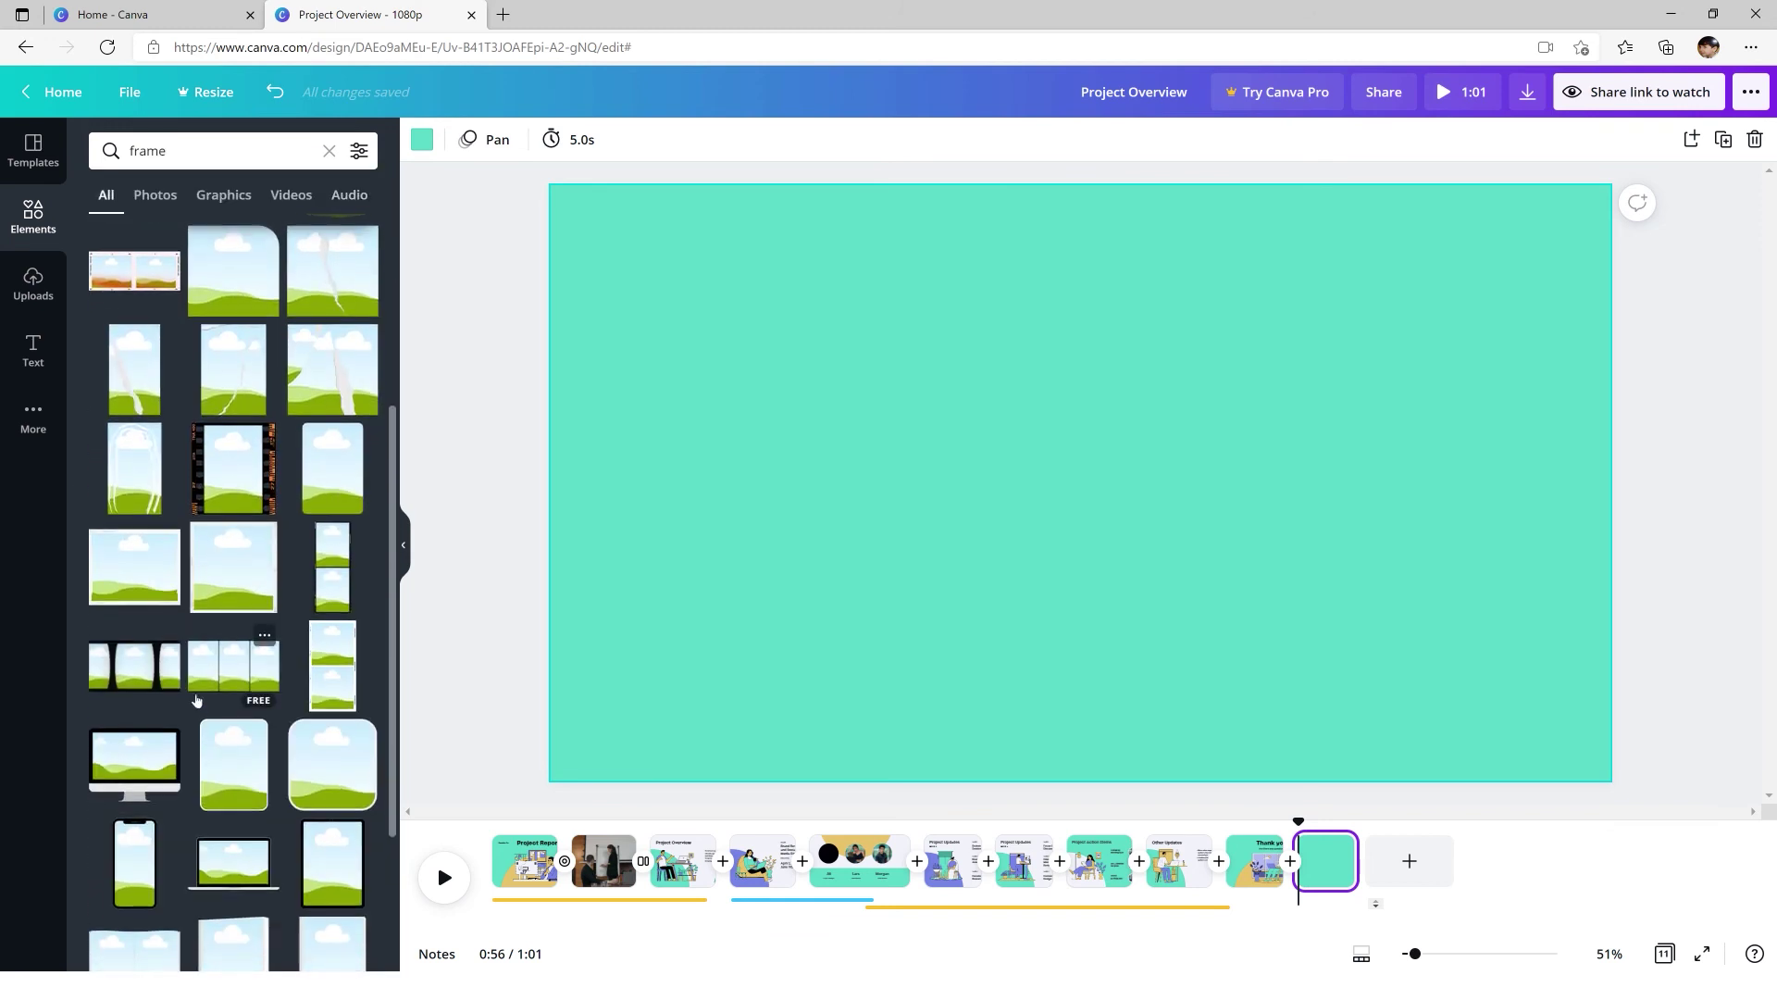
left_click(135, 565)
left_click(134, 758)
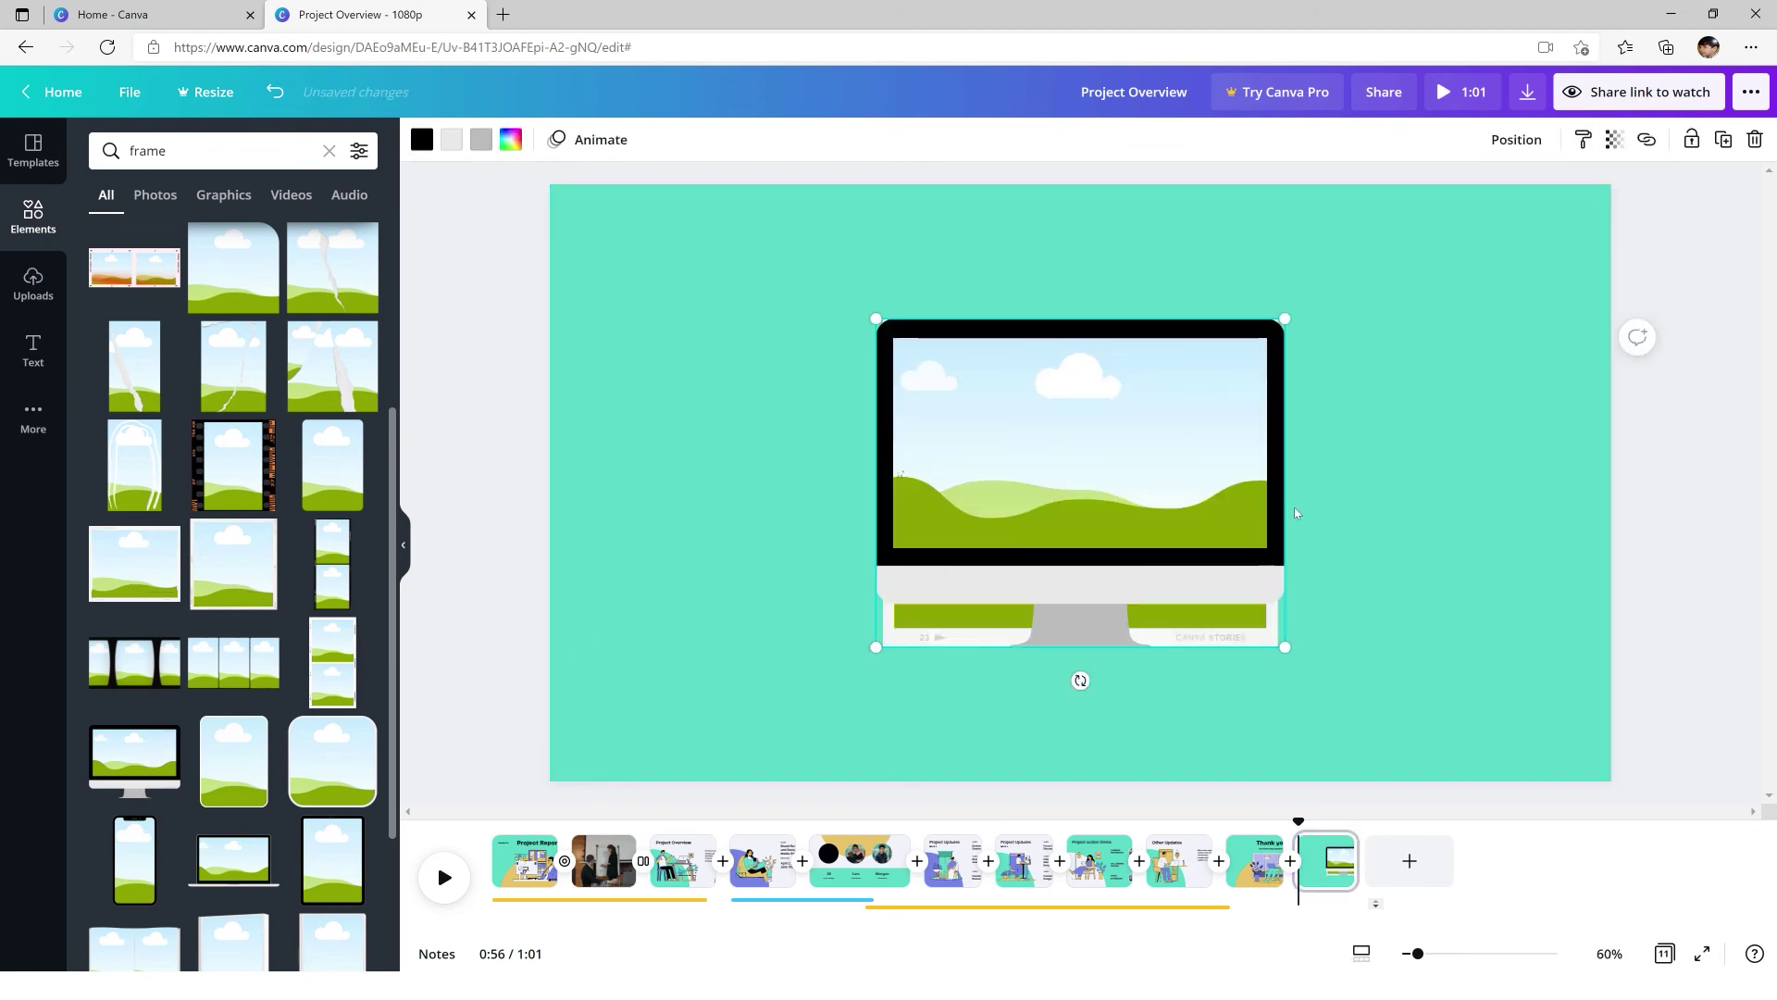
- Delete the white-bordered frame and reposition the monitor frame near the centre of the new page
left_click_drag(1173, 628, 884, 596)
left_click(1218, 580)
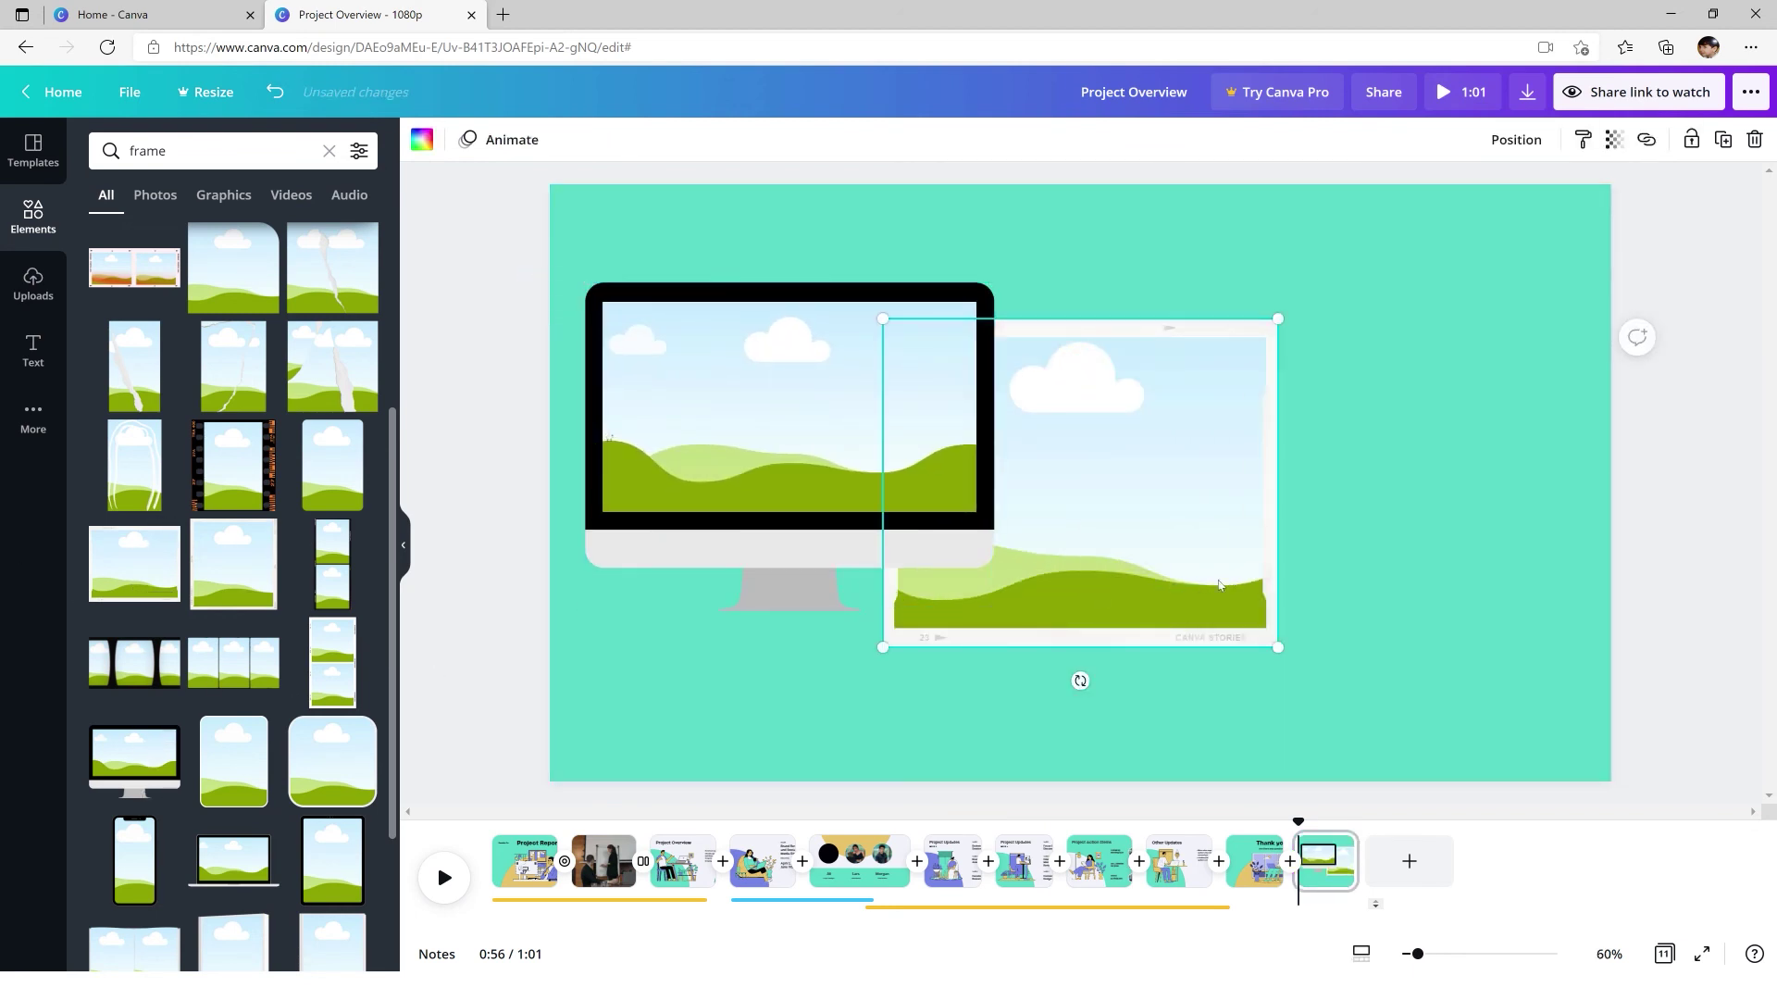
key("Delete")
left_click_drag(762, 397, 995, 435)
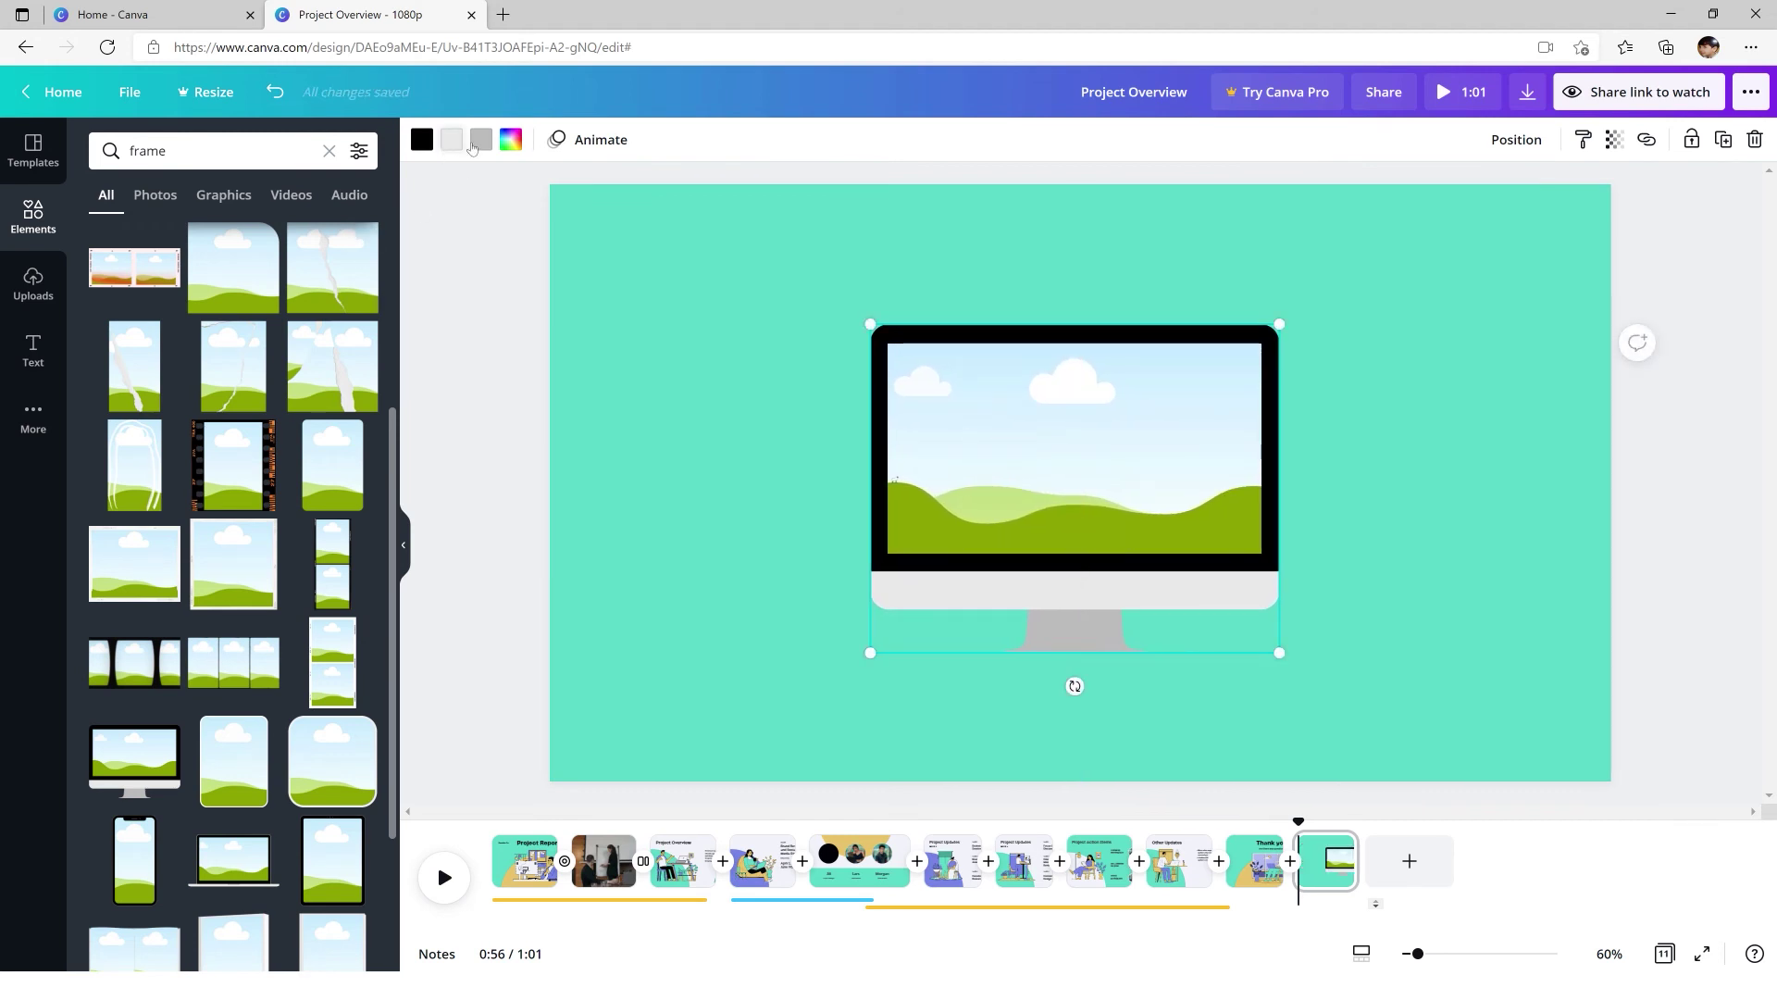
- Fill the monitor frame with the 12.1 s webcam recording from the uploaded videos, then enlarge it and centre it on the page
left_click(34, 282)
left_click_drag(542, 371, 944, 446)
left_click_drag(1280, 325, 1379, 306)
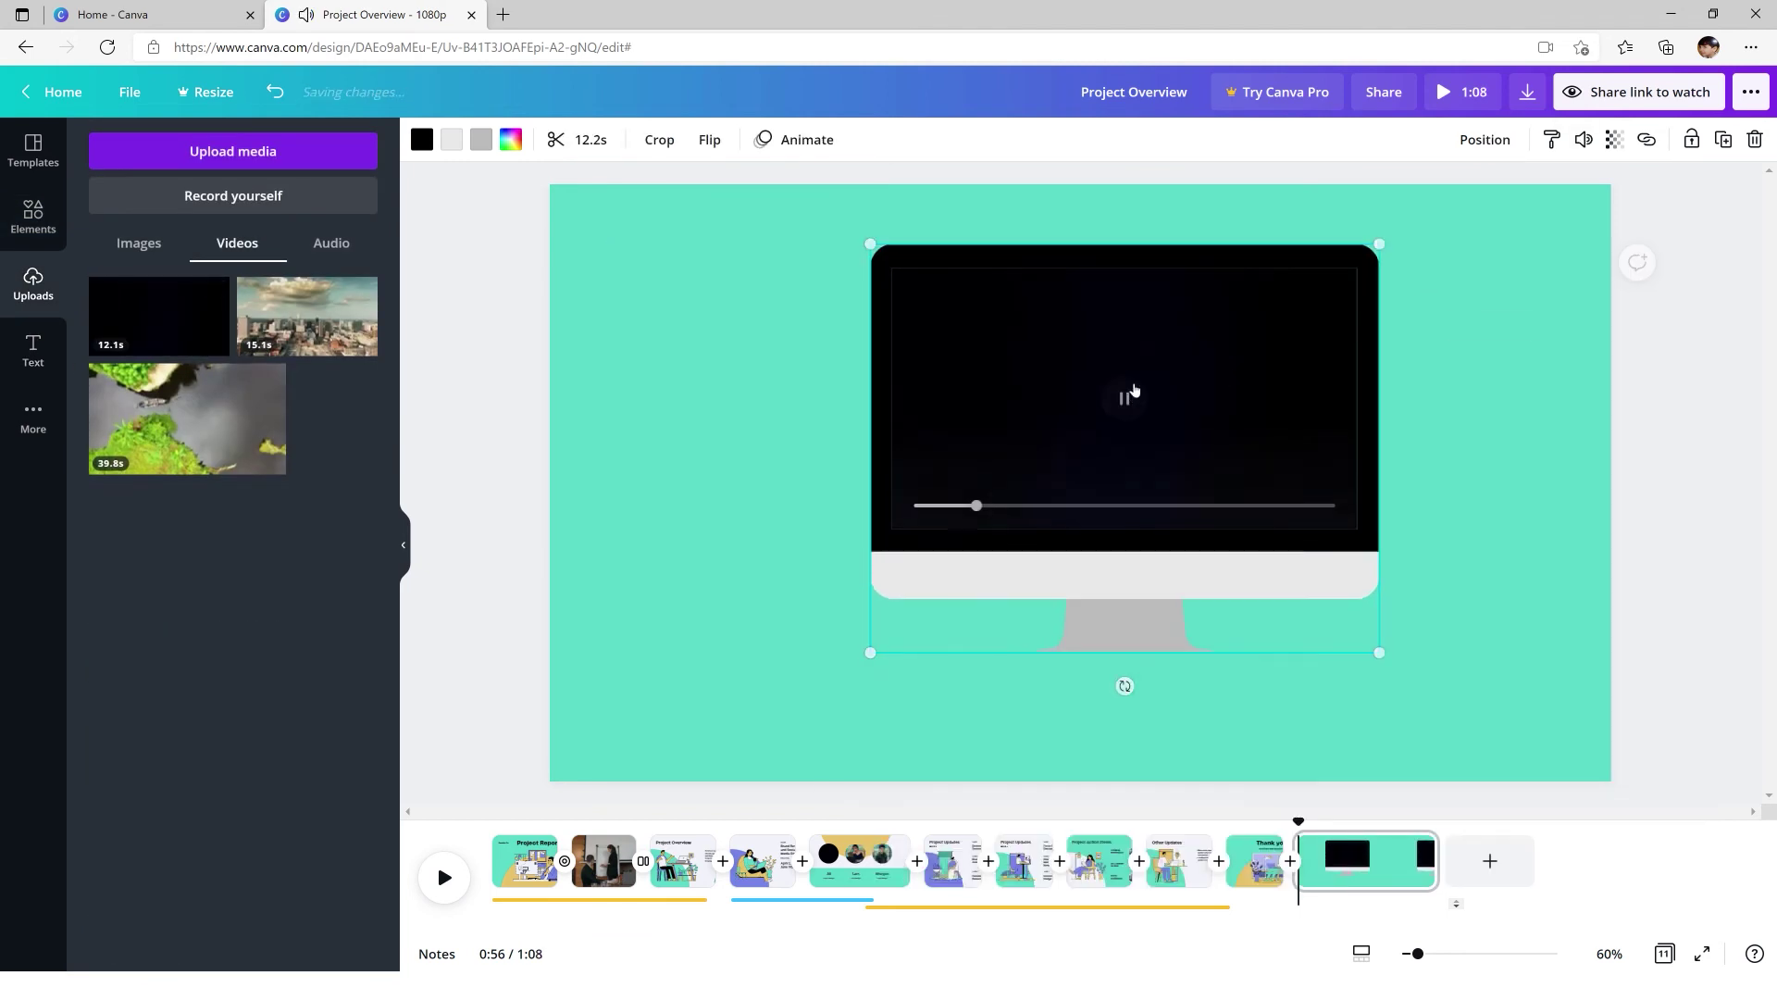
left_click_drag(1031, 448, 986, 481)
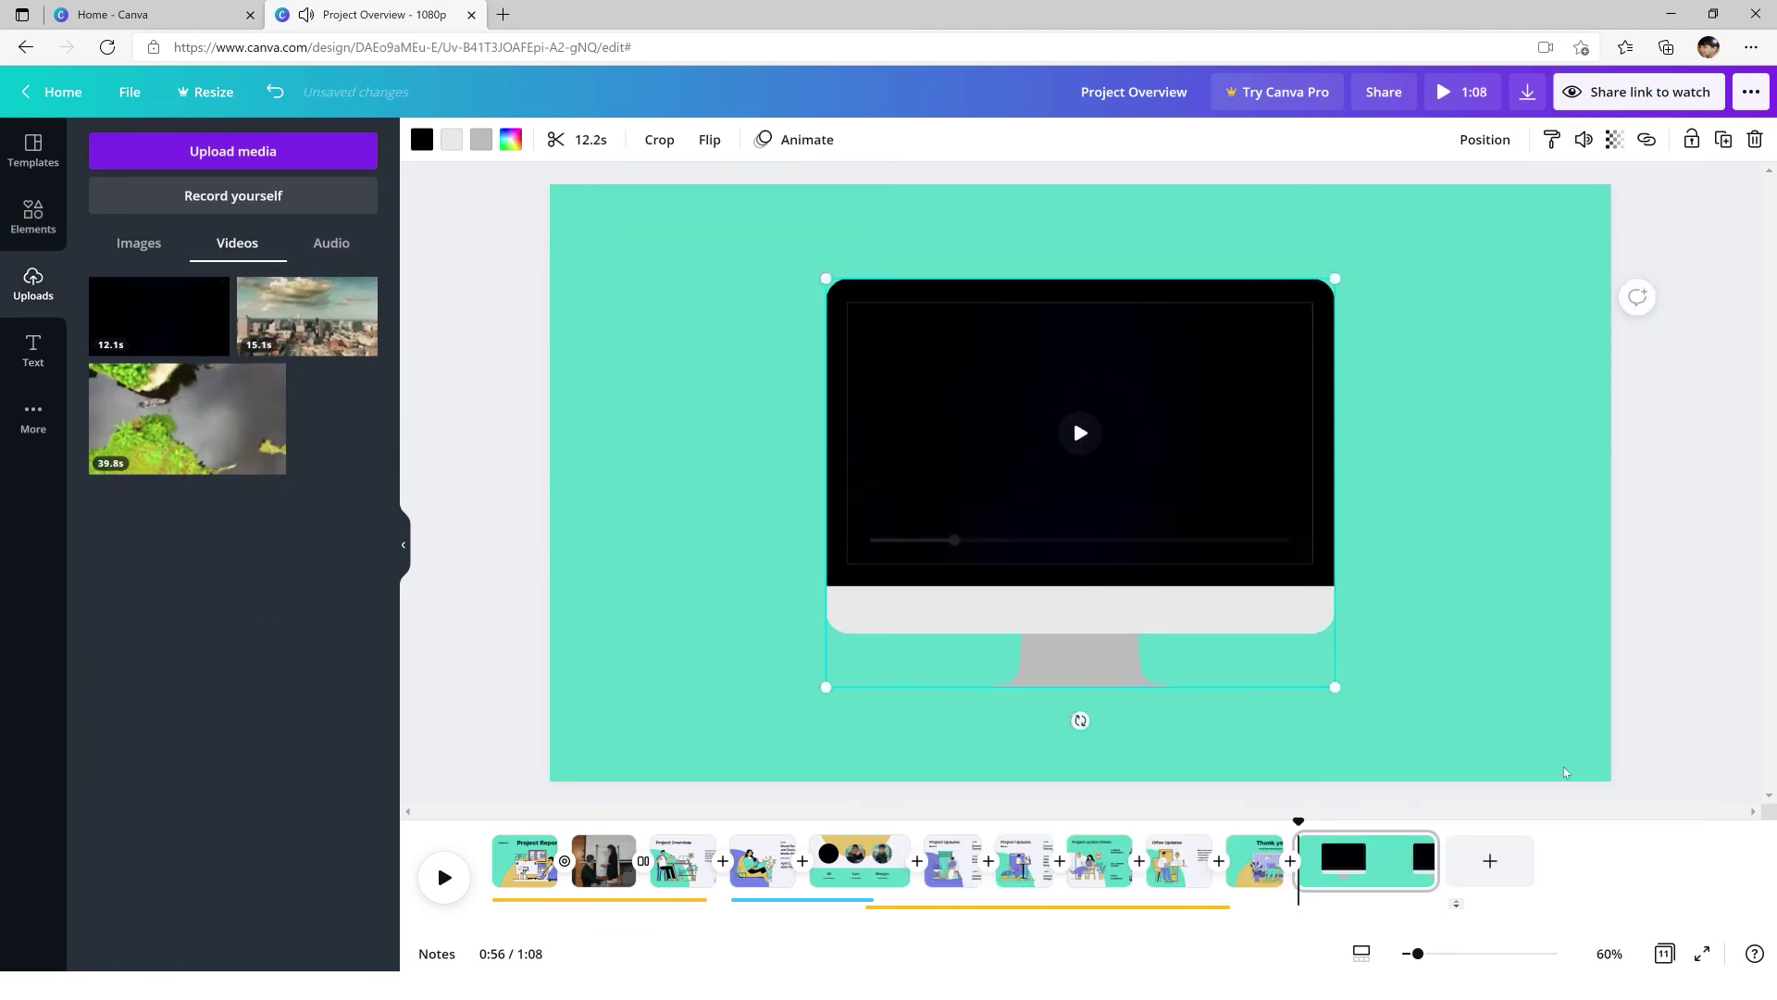
- Shorten the new last page by trimming its end in the timeline
left_click_drag(1442, 850, 1392, 854)
left_click(607, 592)
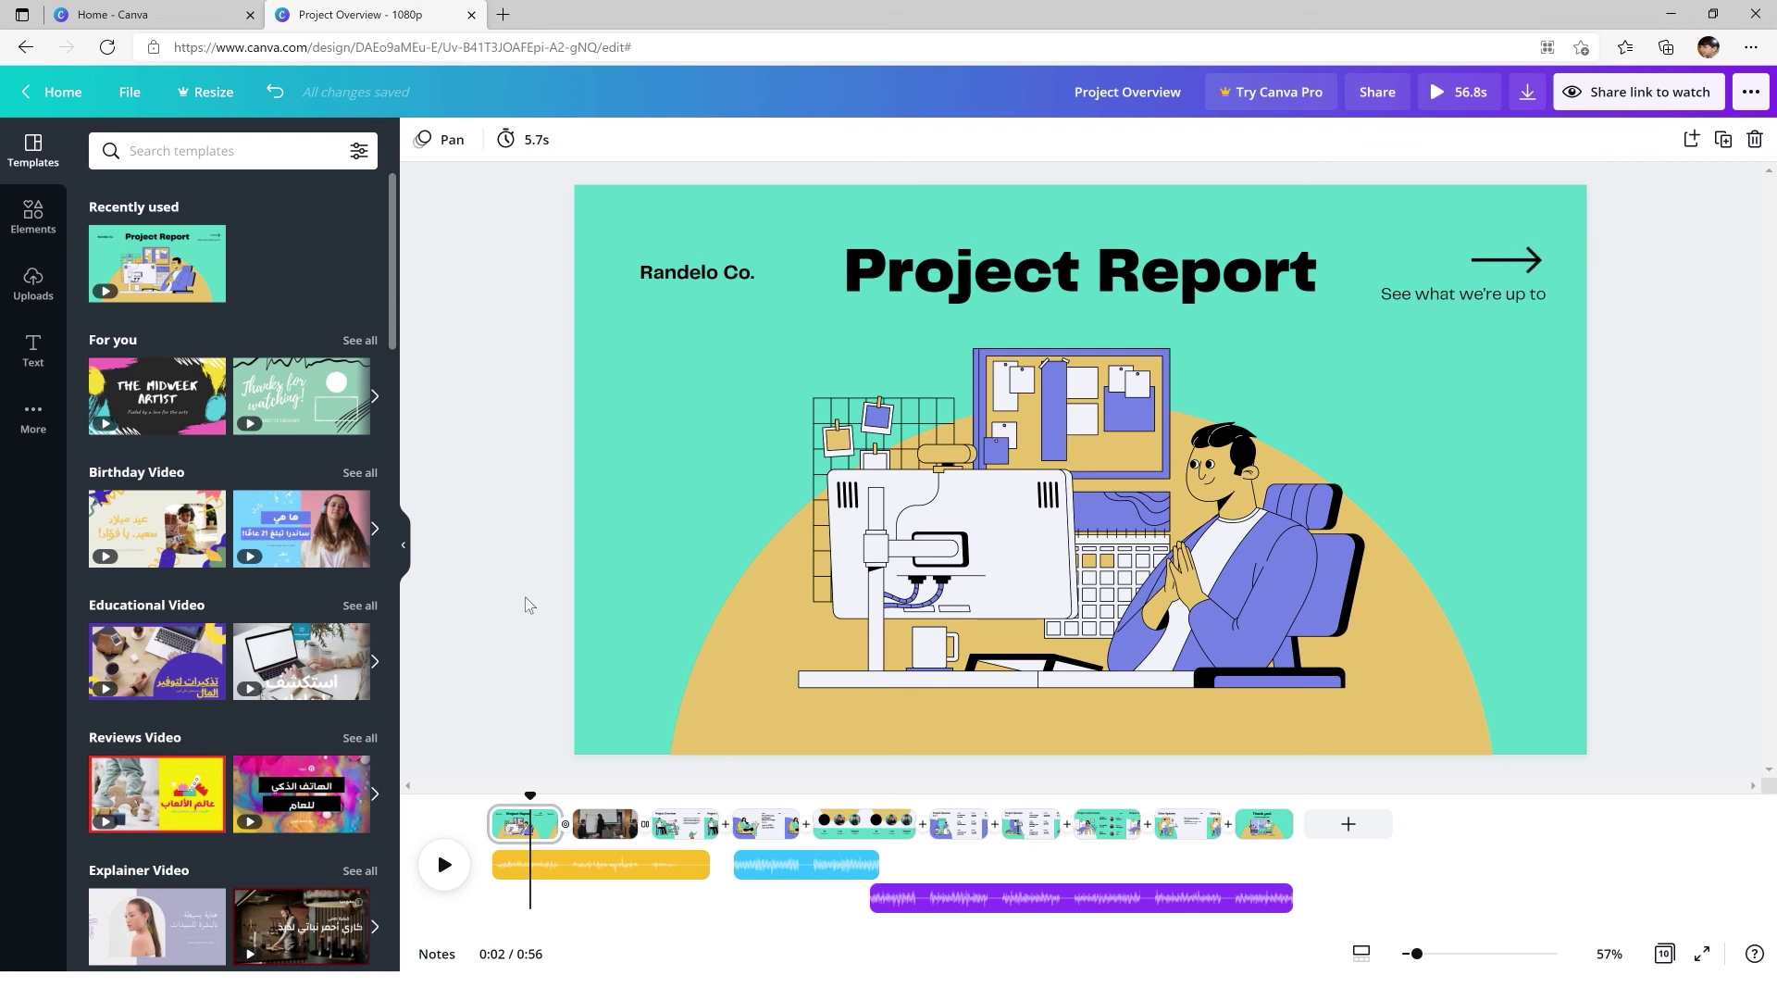
- Examine the Share link to watch option and its video preview, opened directly and from the publishing options
left_click(1664, 104)
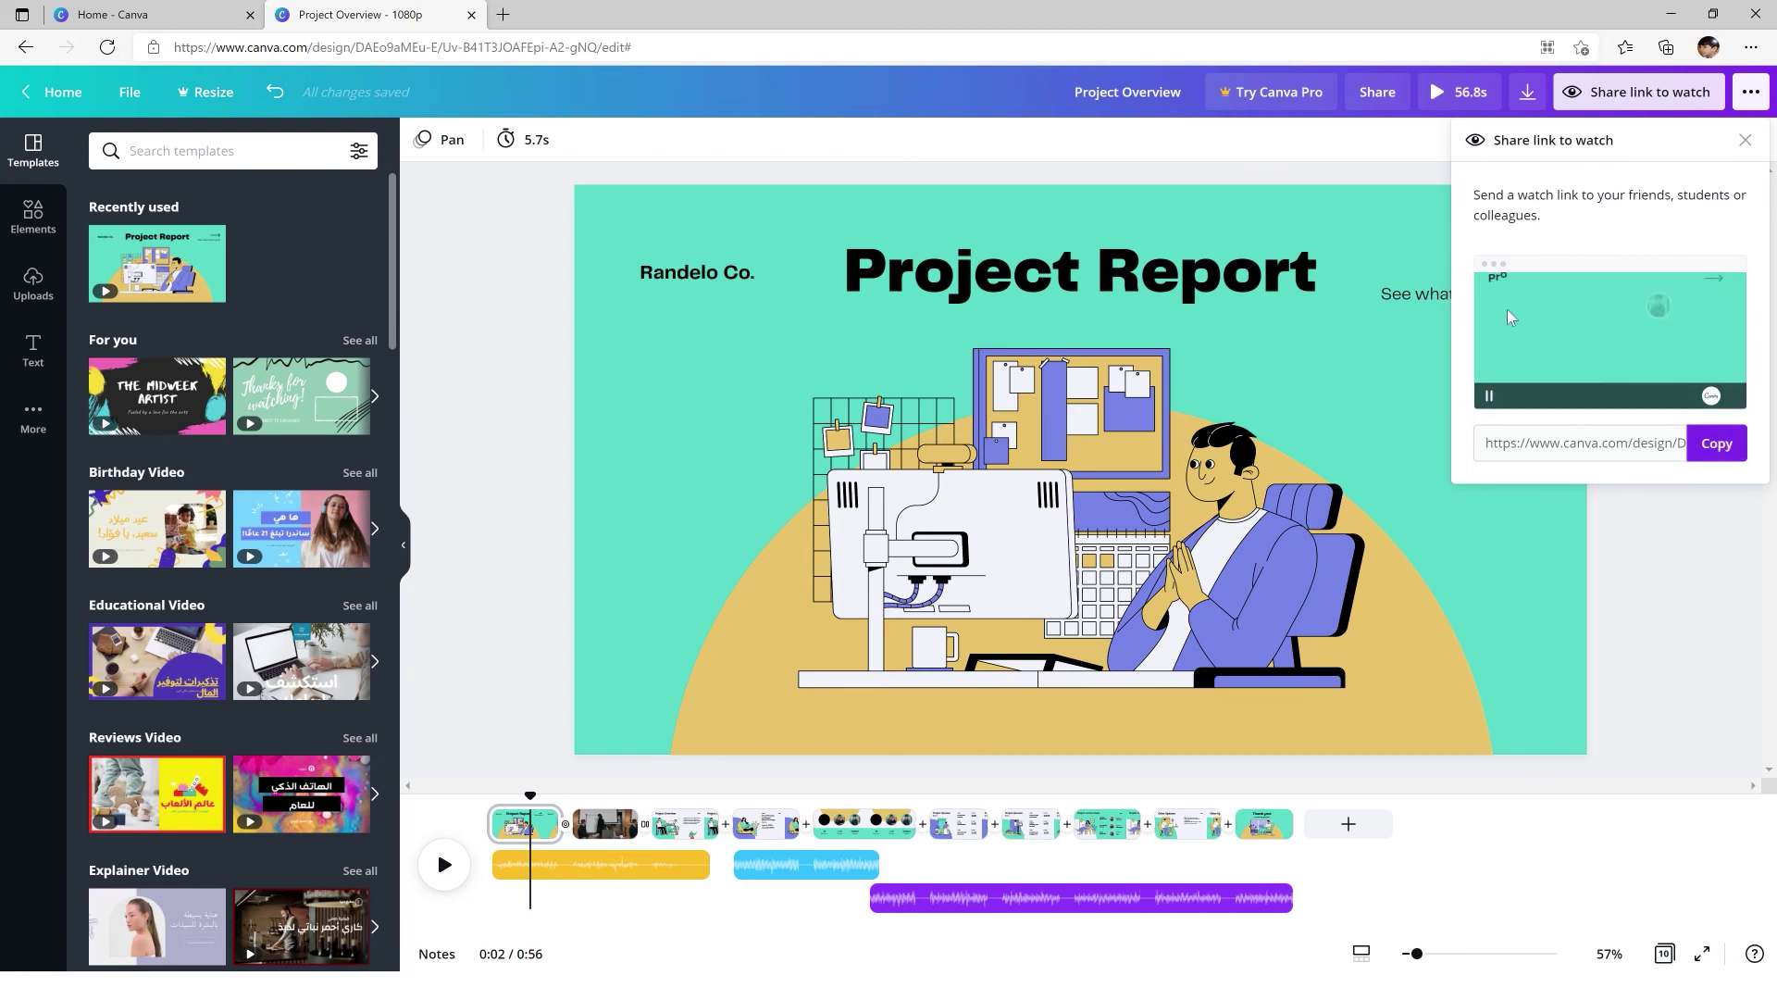
left_click(1751, 92)
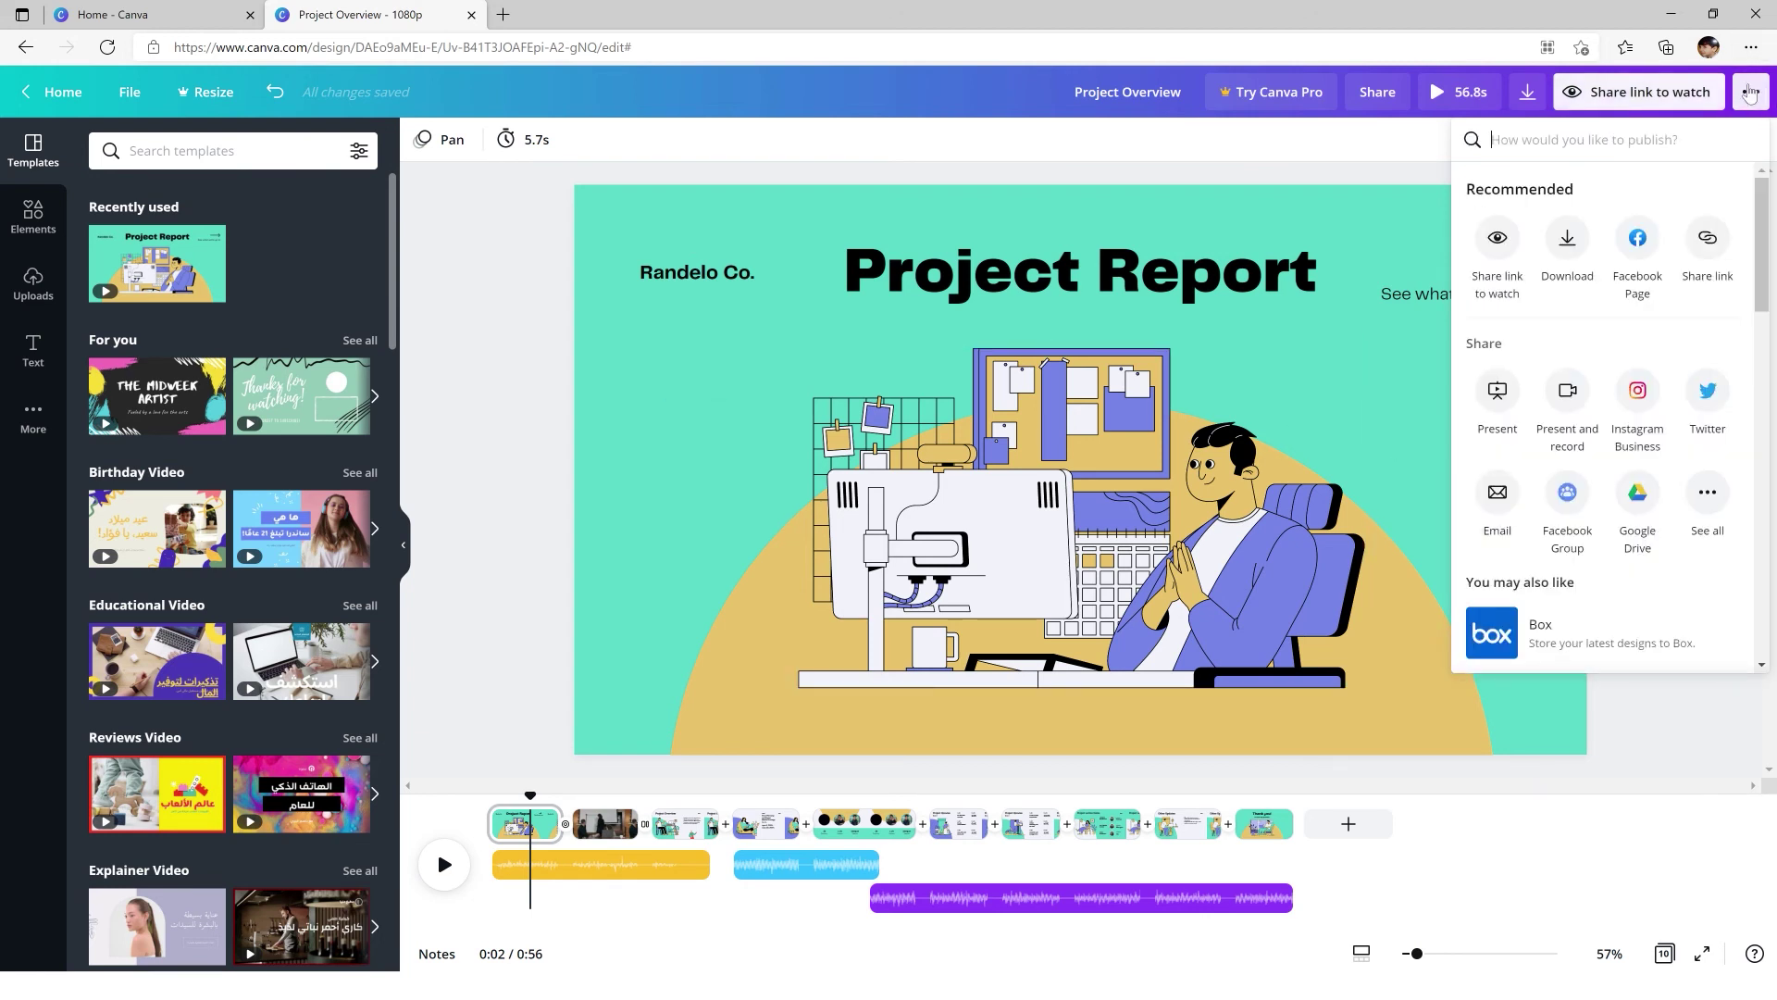
left_click(1504, 252)
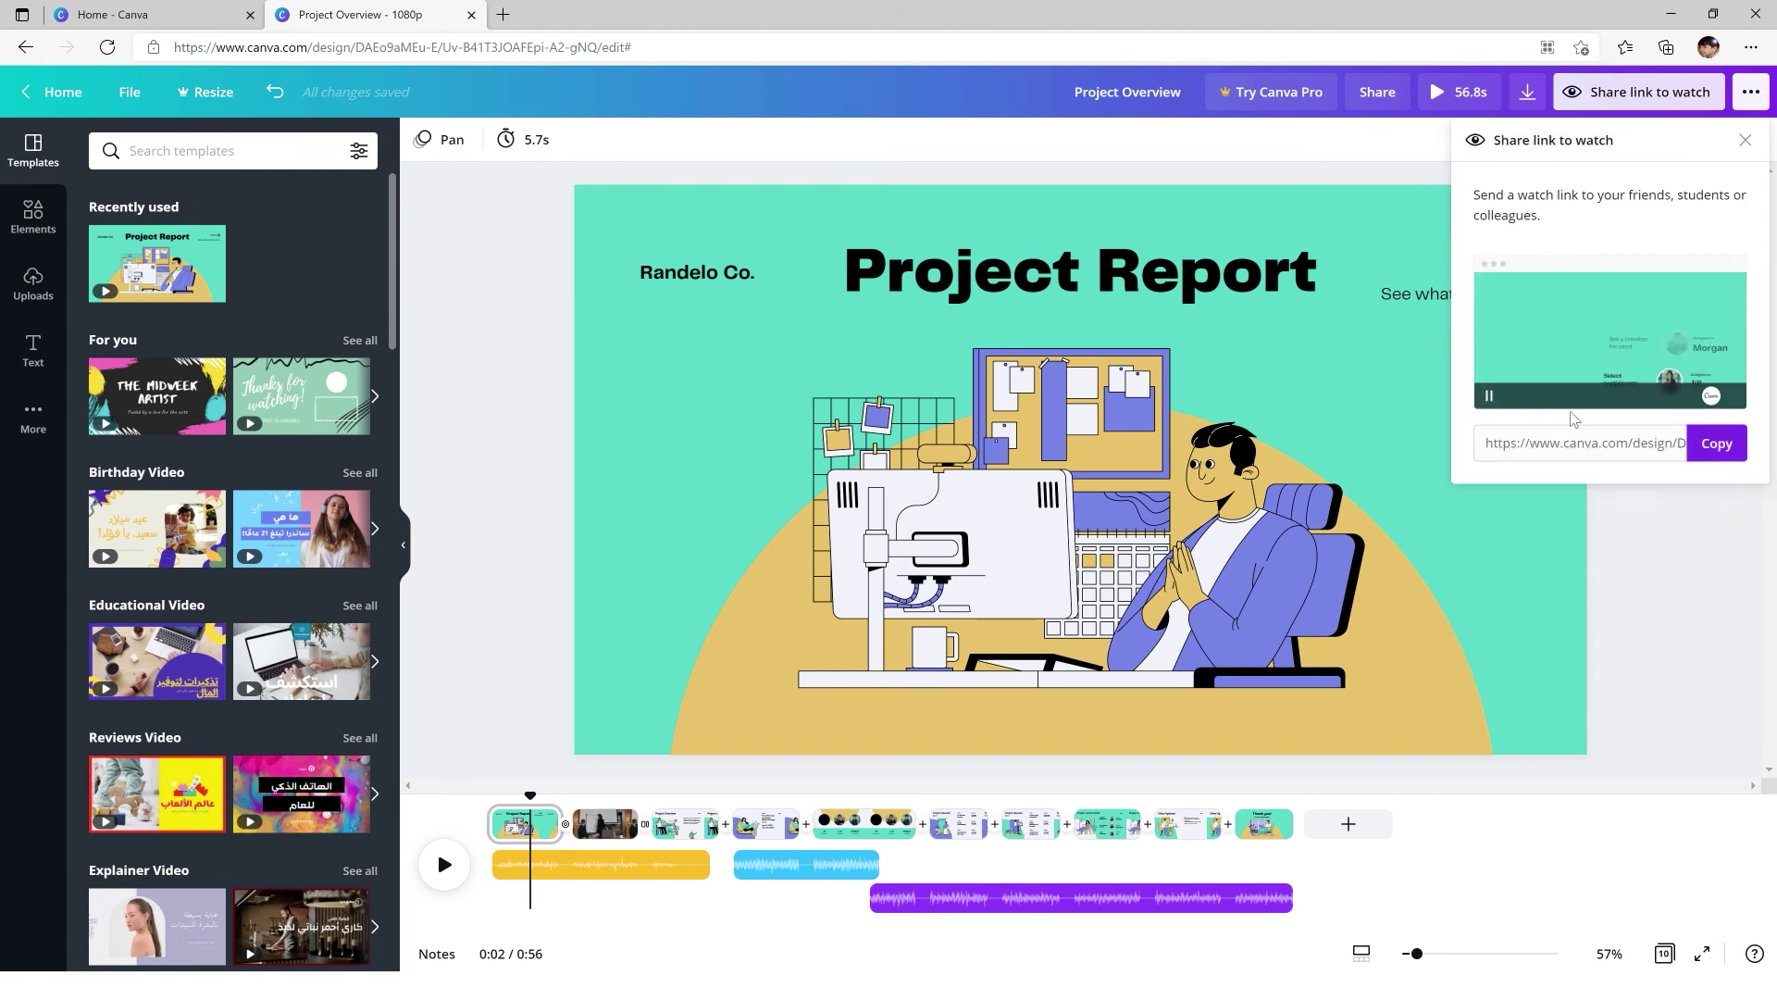
left_click(1710, 514)
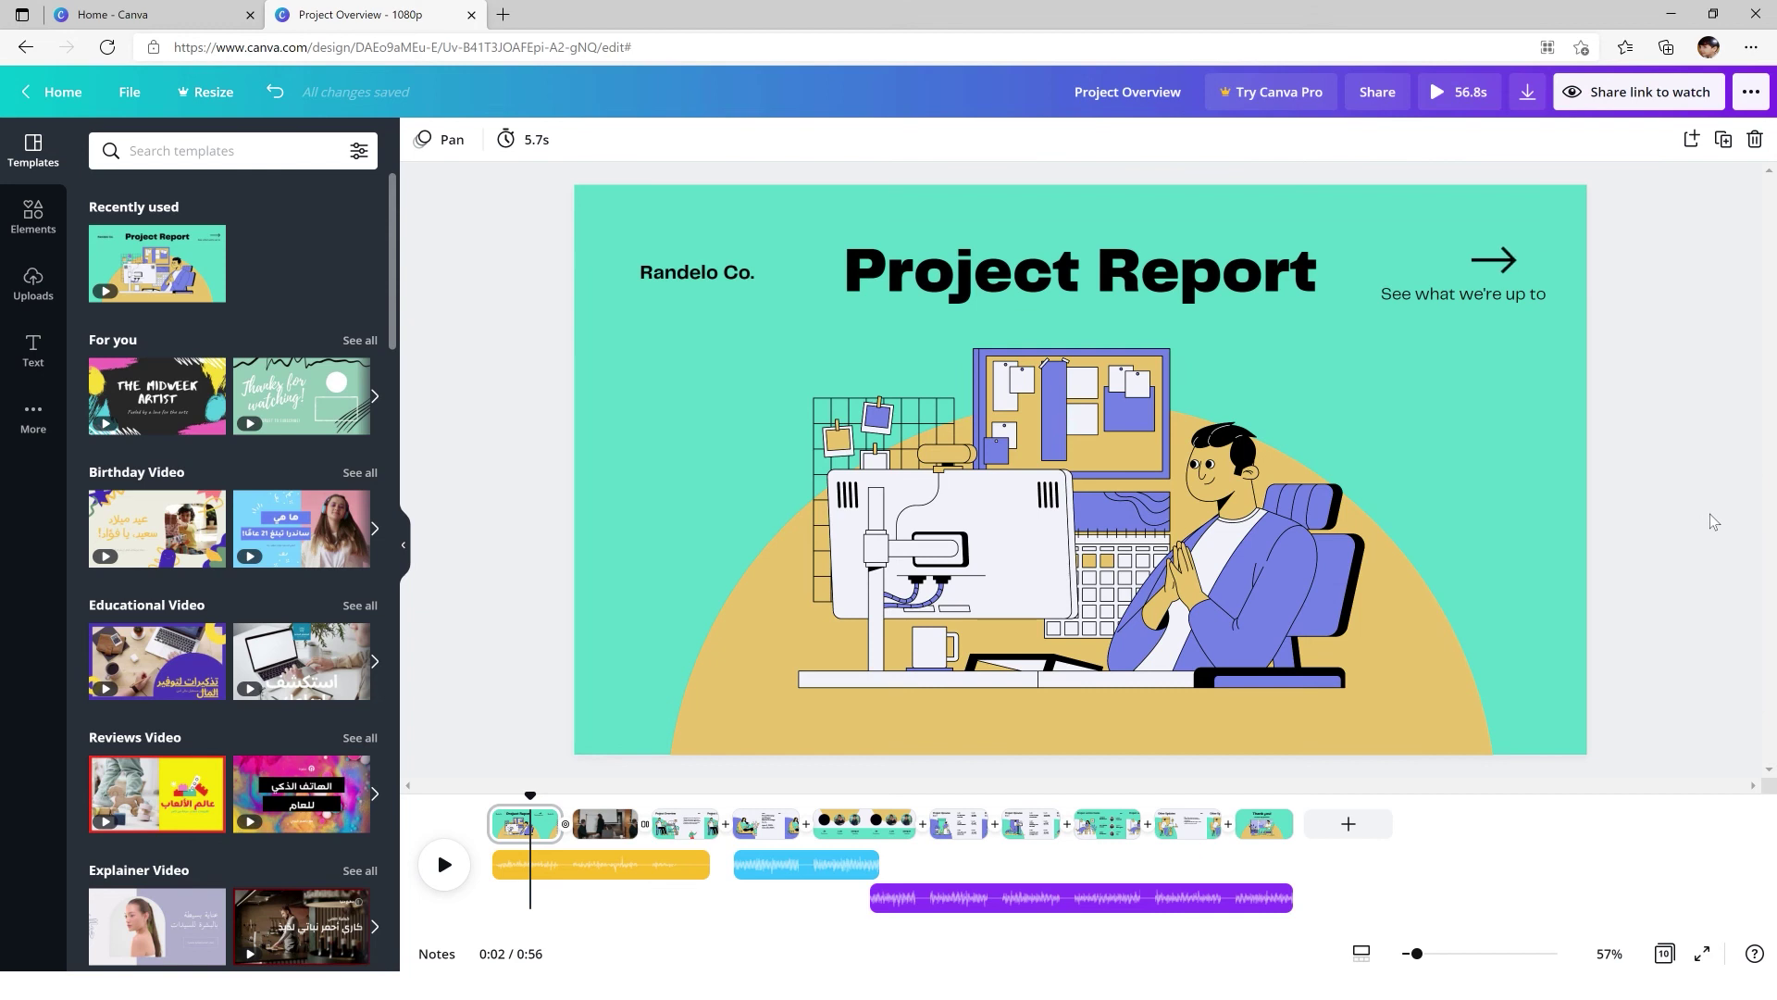
- Examine the design's sharing settings and the available link permissions for editing, use as template and watching
left_click(1386, 98)
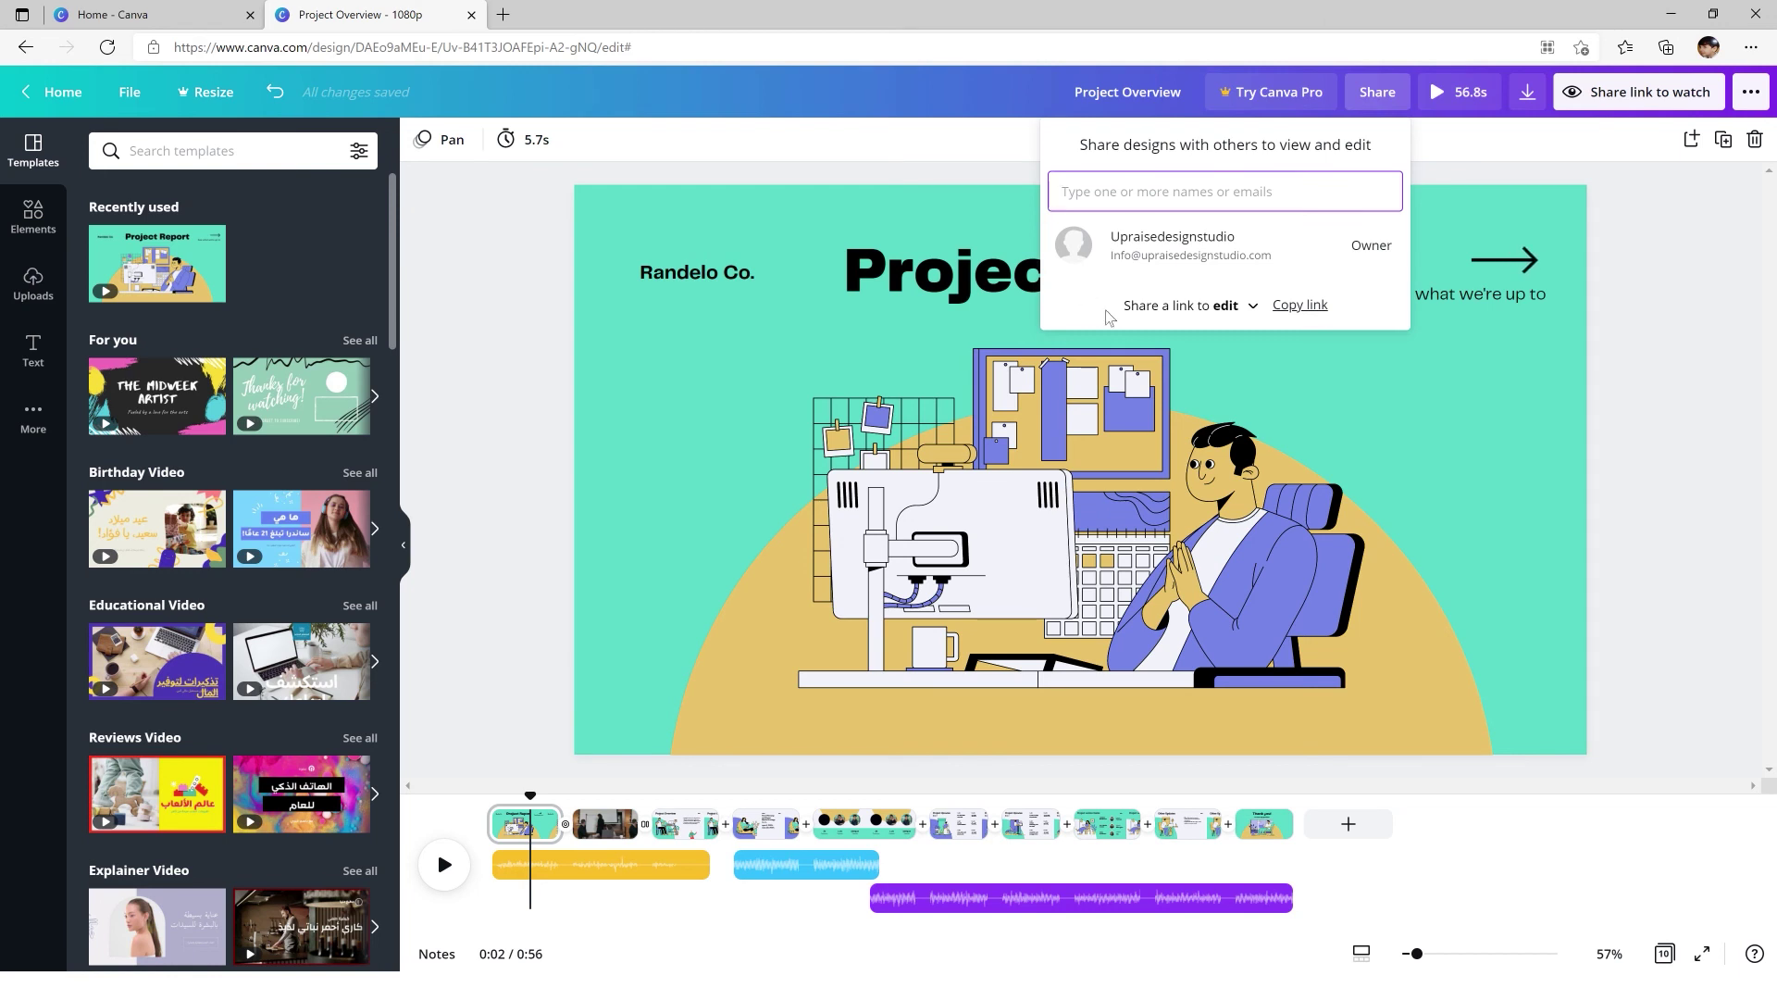
left_click(1230, 313)
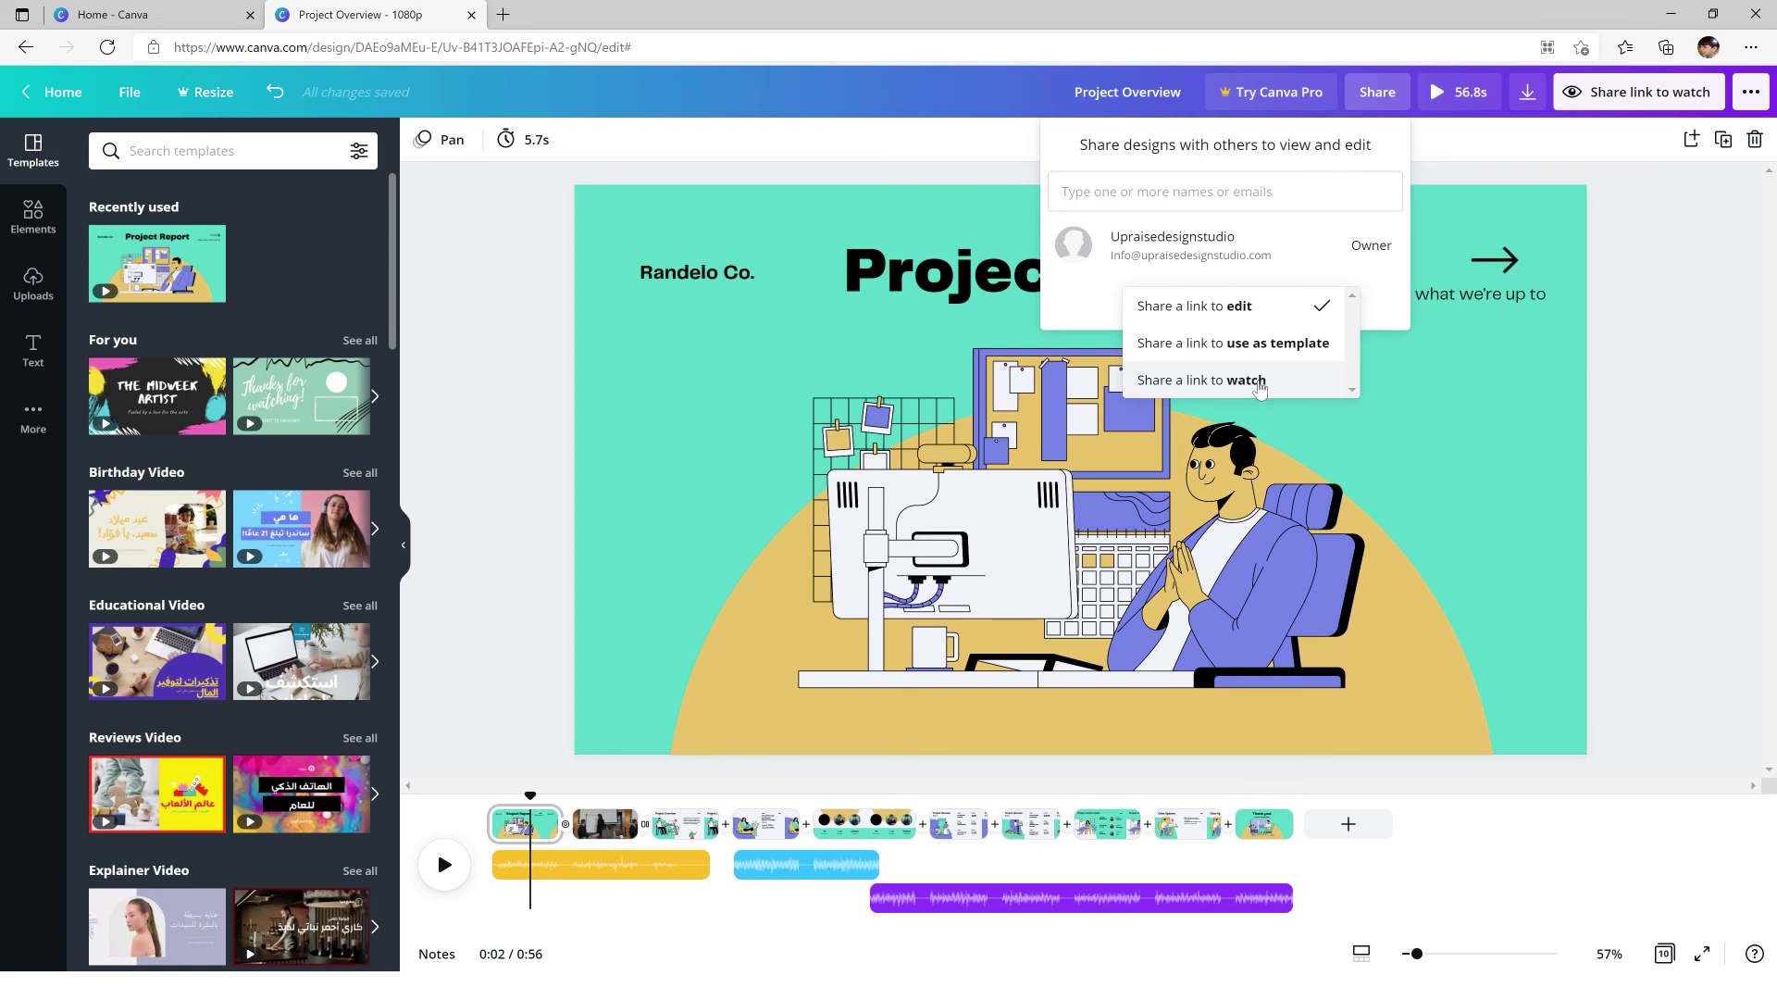
left_click(1384, 448)
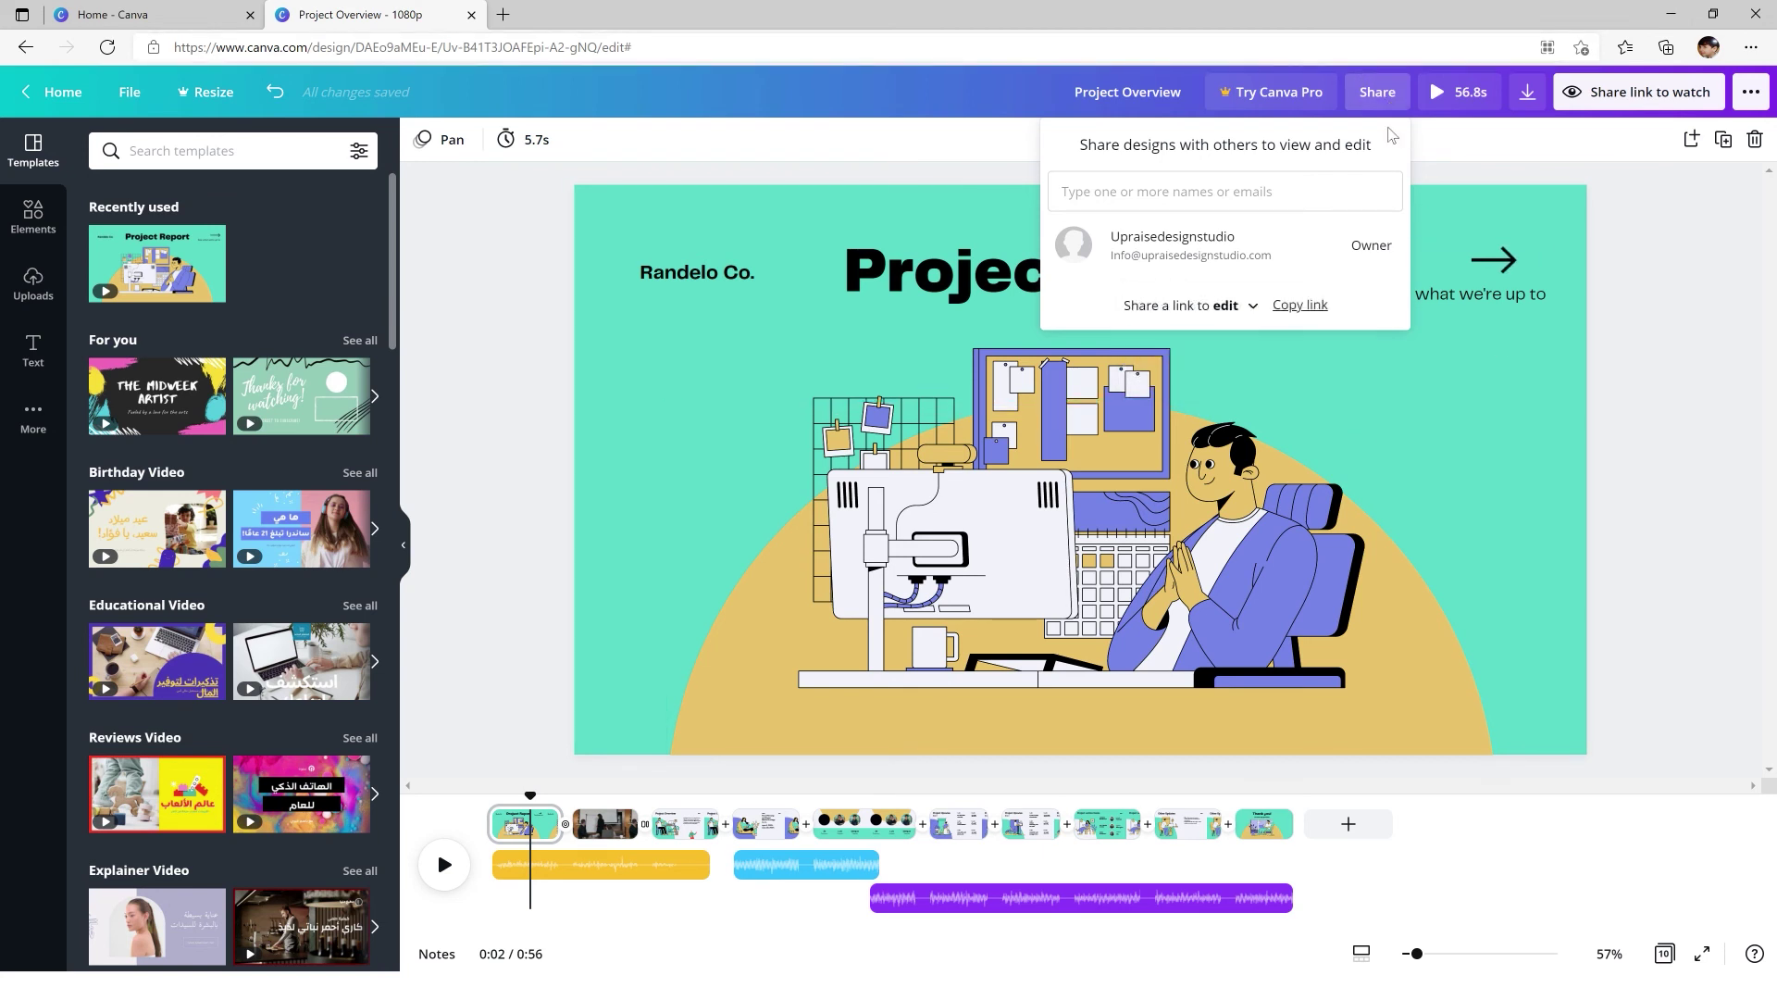
- Examine the Share link option for the video and the other available publishing destinations
left_click(1752, 92)
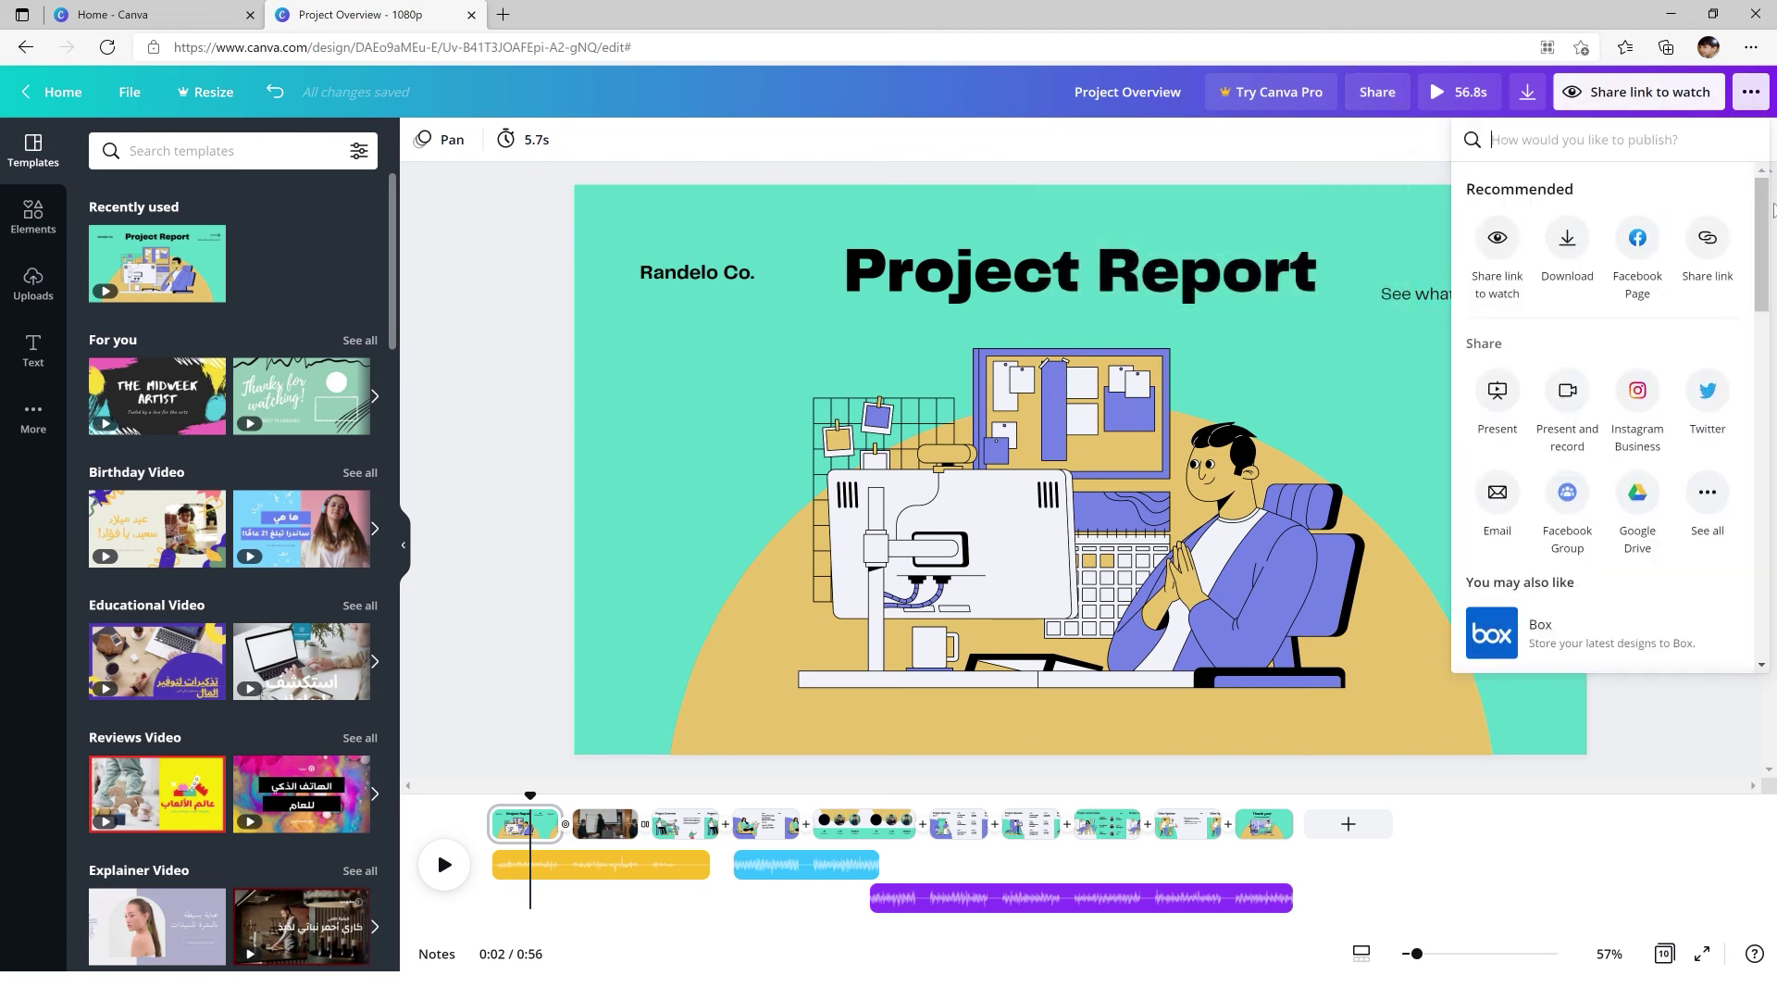
left_click(1708, 243)
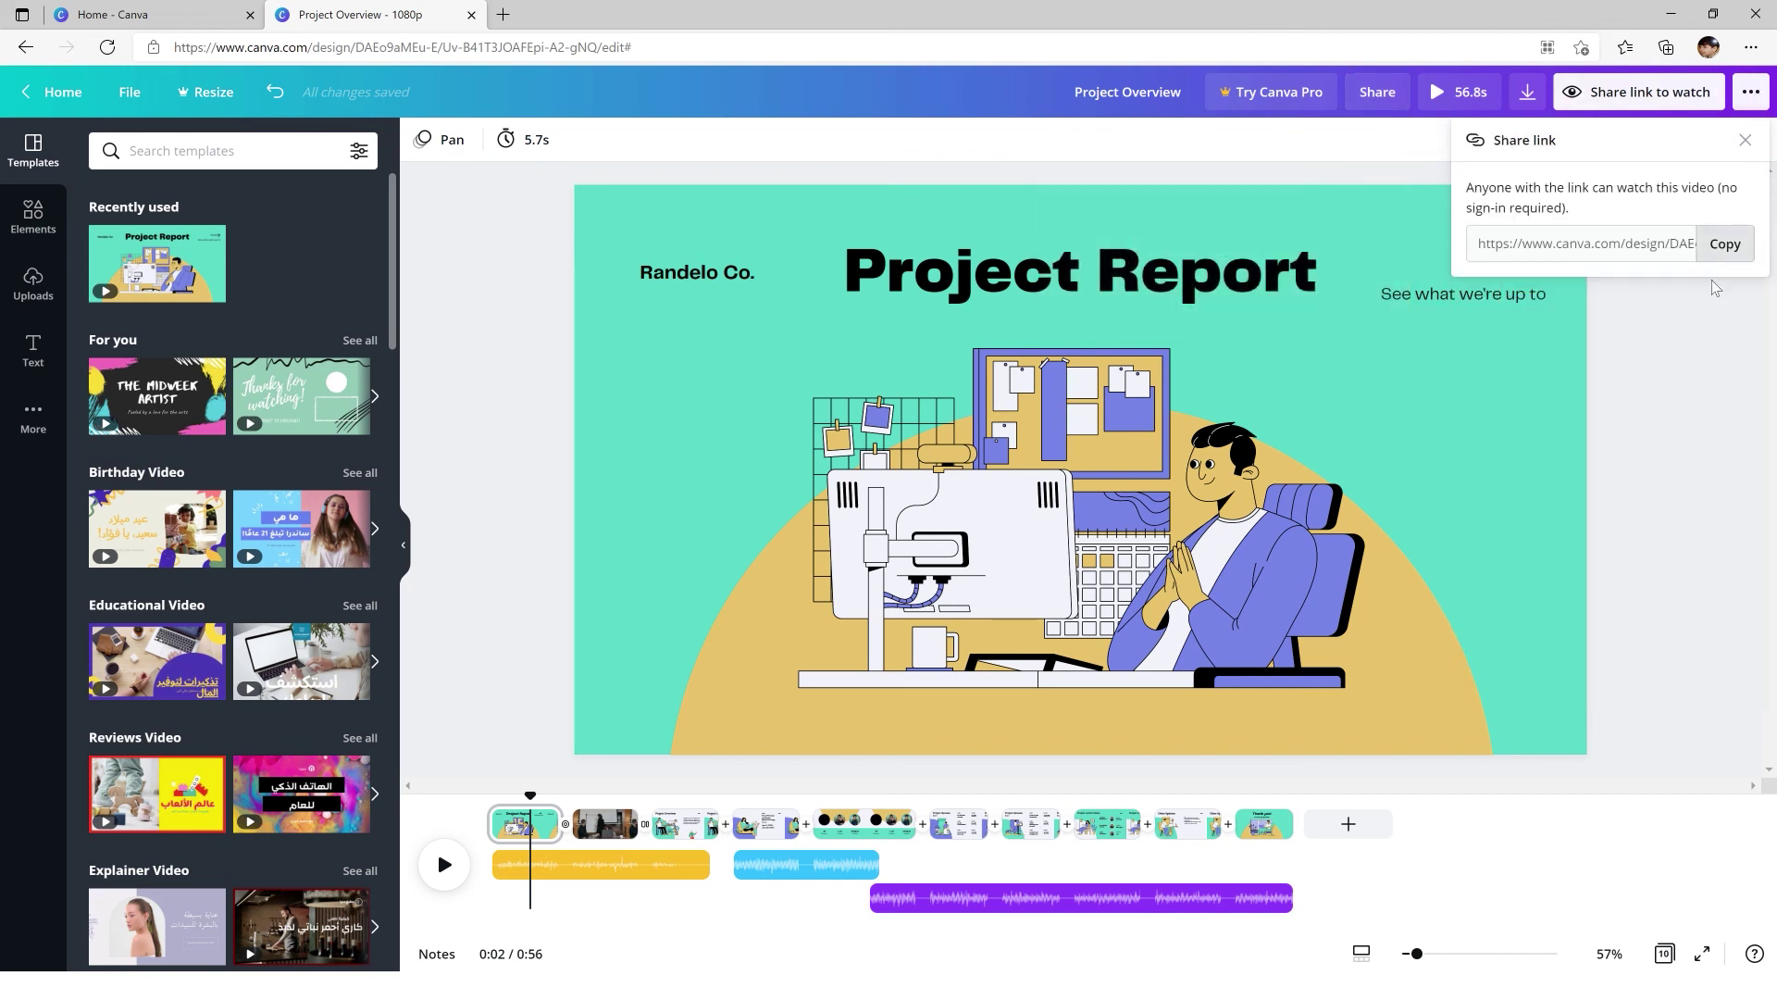
left_click(1746, 140)
left_click(1751, 93)
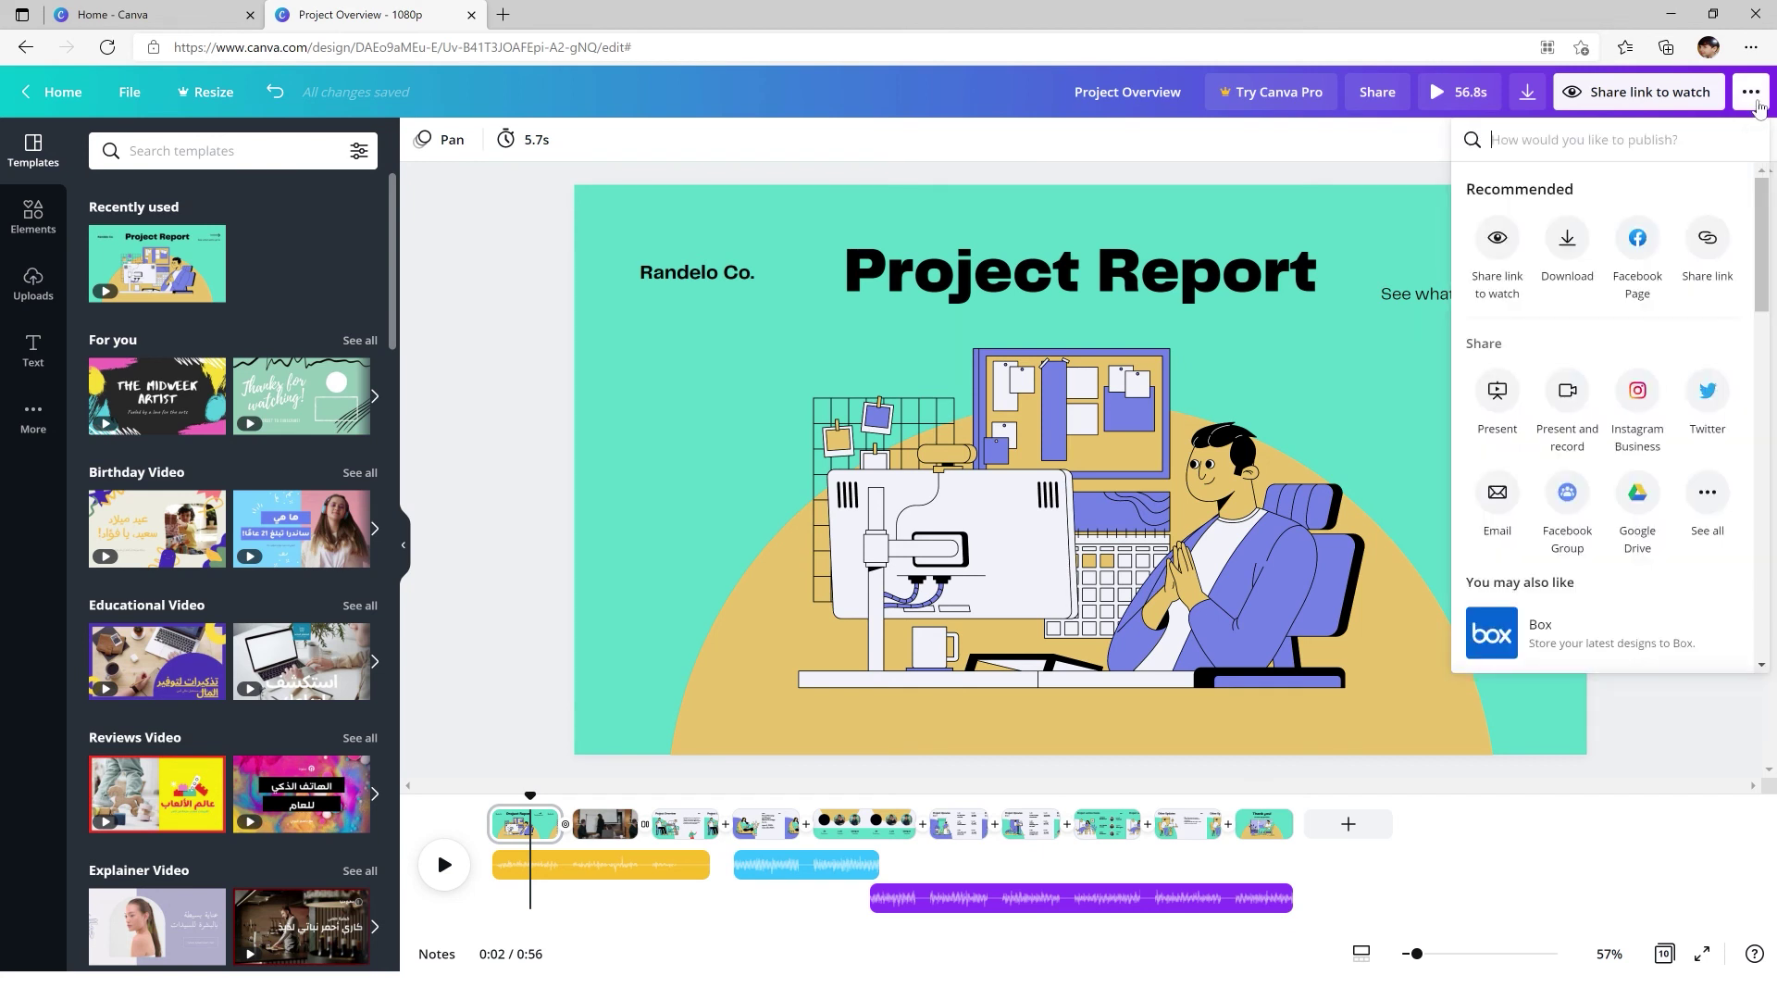
left_click(1688, 724)
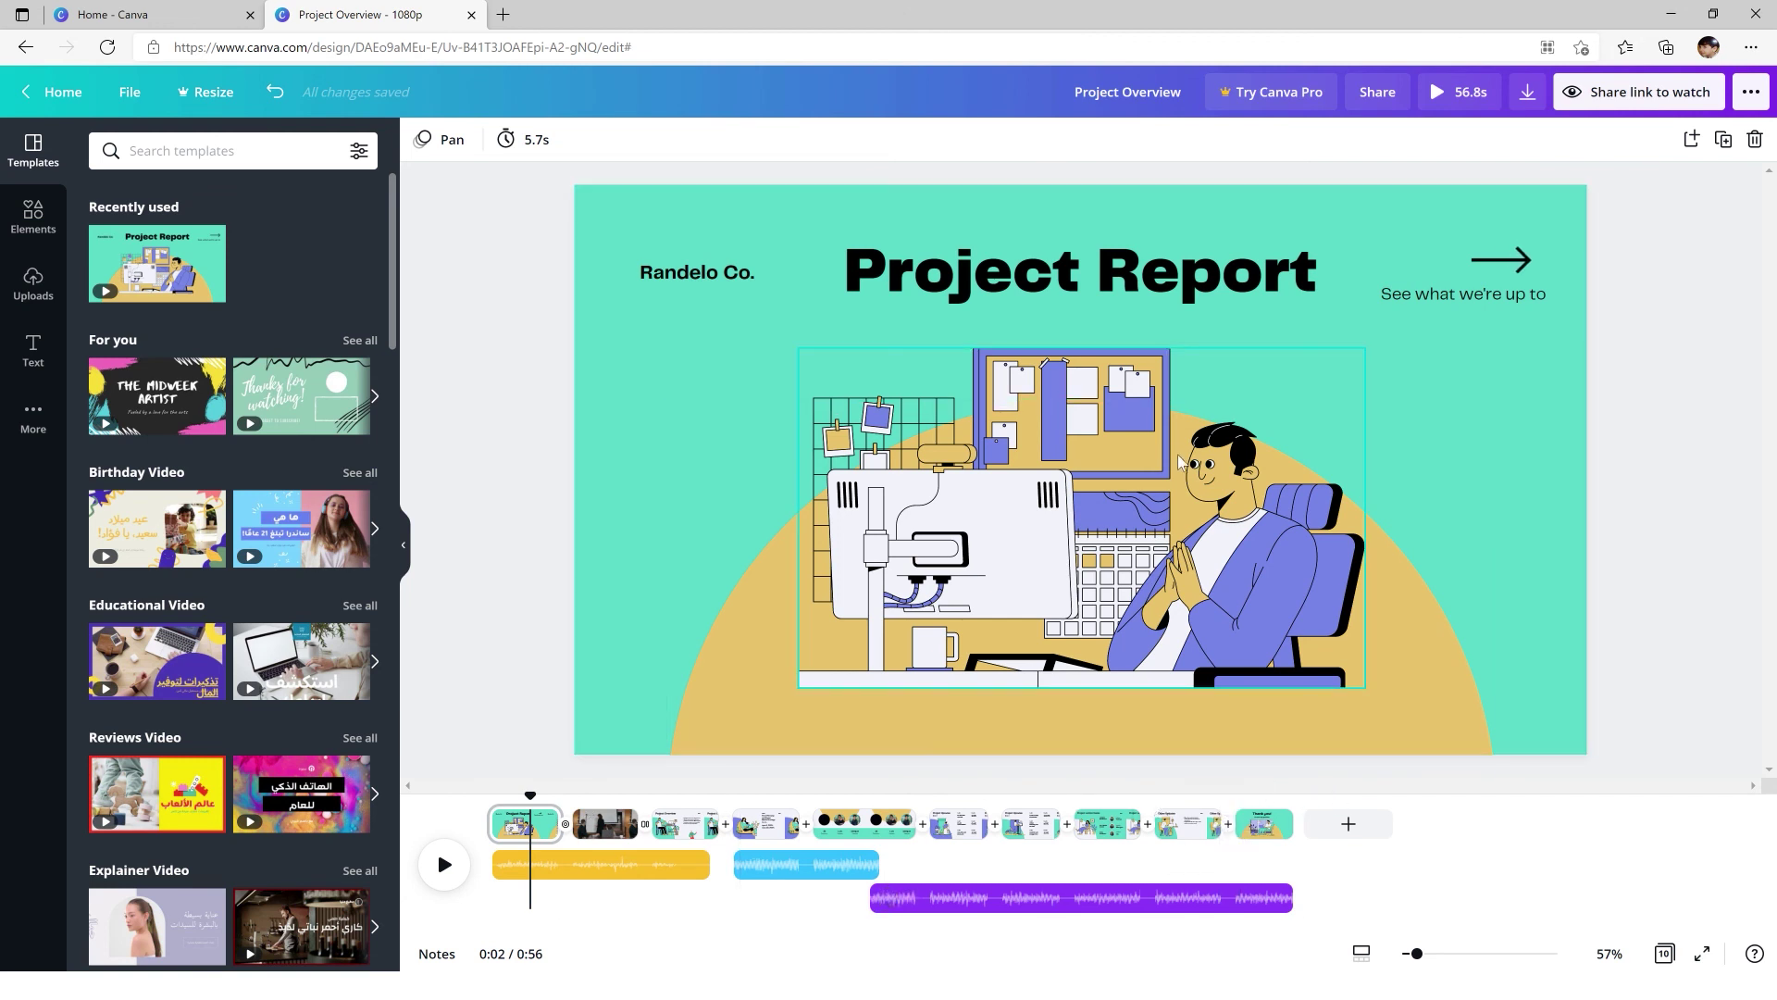
- Open the download settings and choose MP4 Video as the file type
left_click(1529, 96)
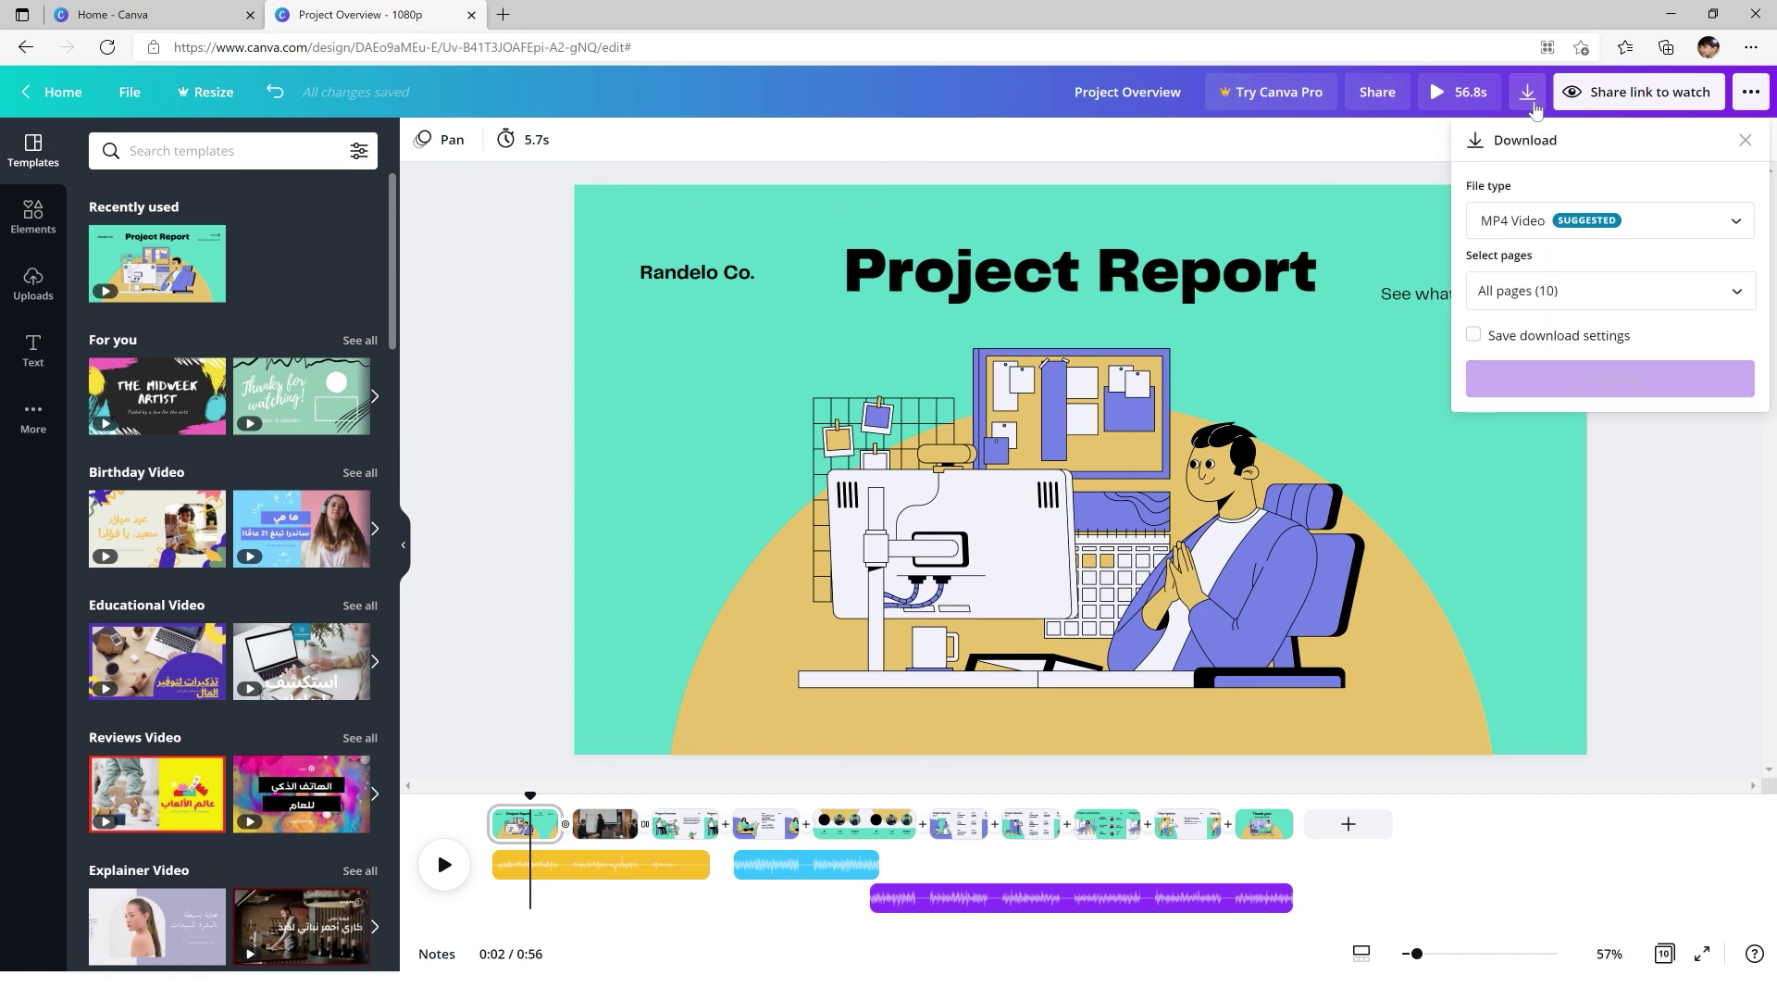
left_click(1576, 227)
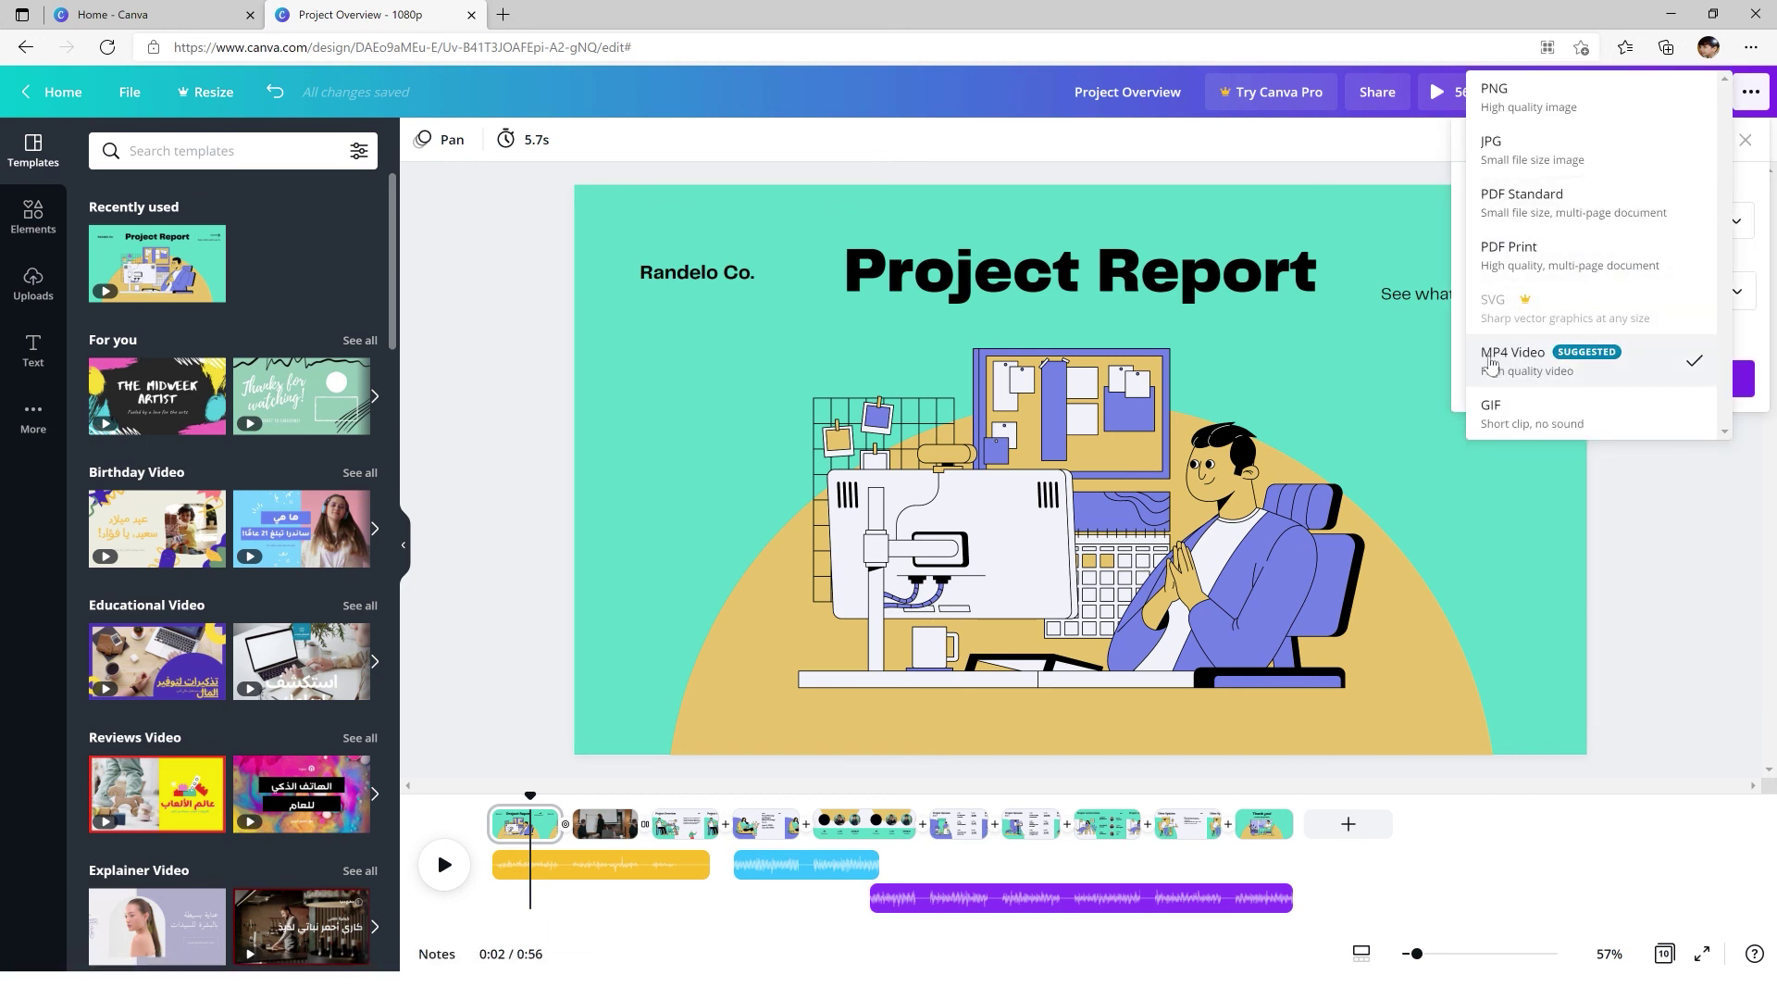
left_click(1549, 375)
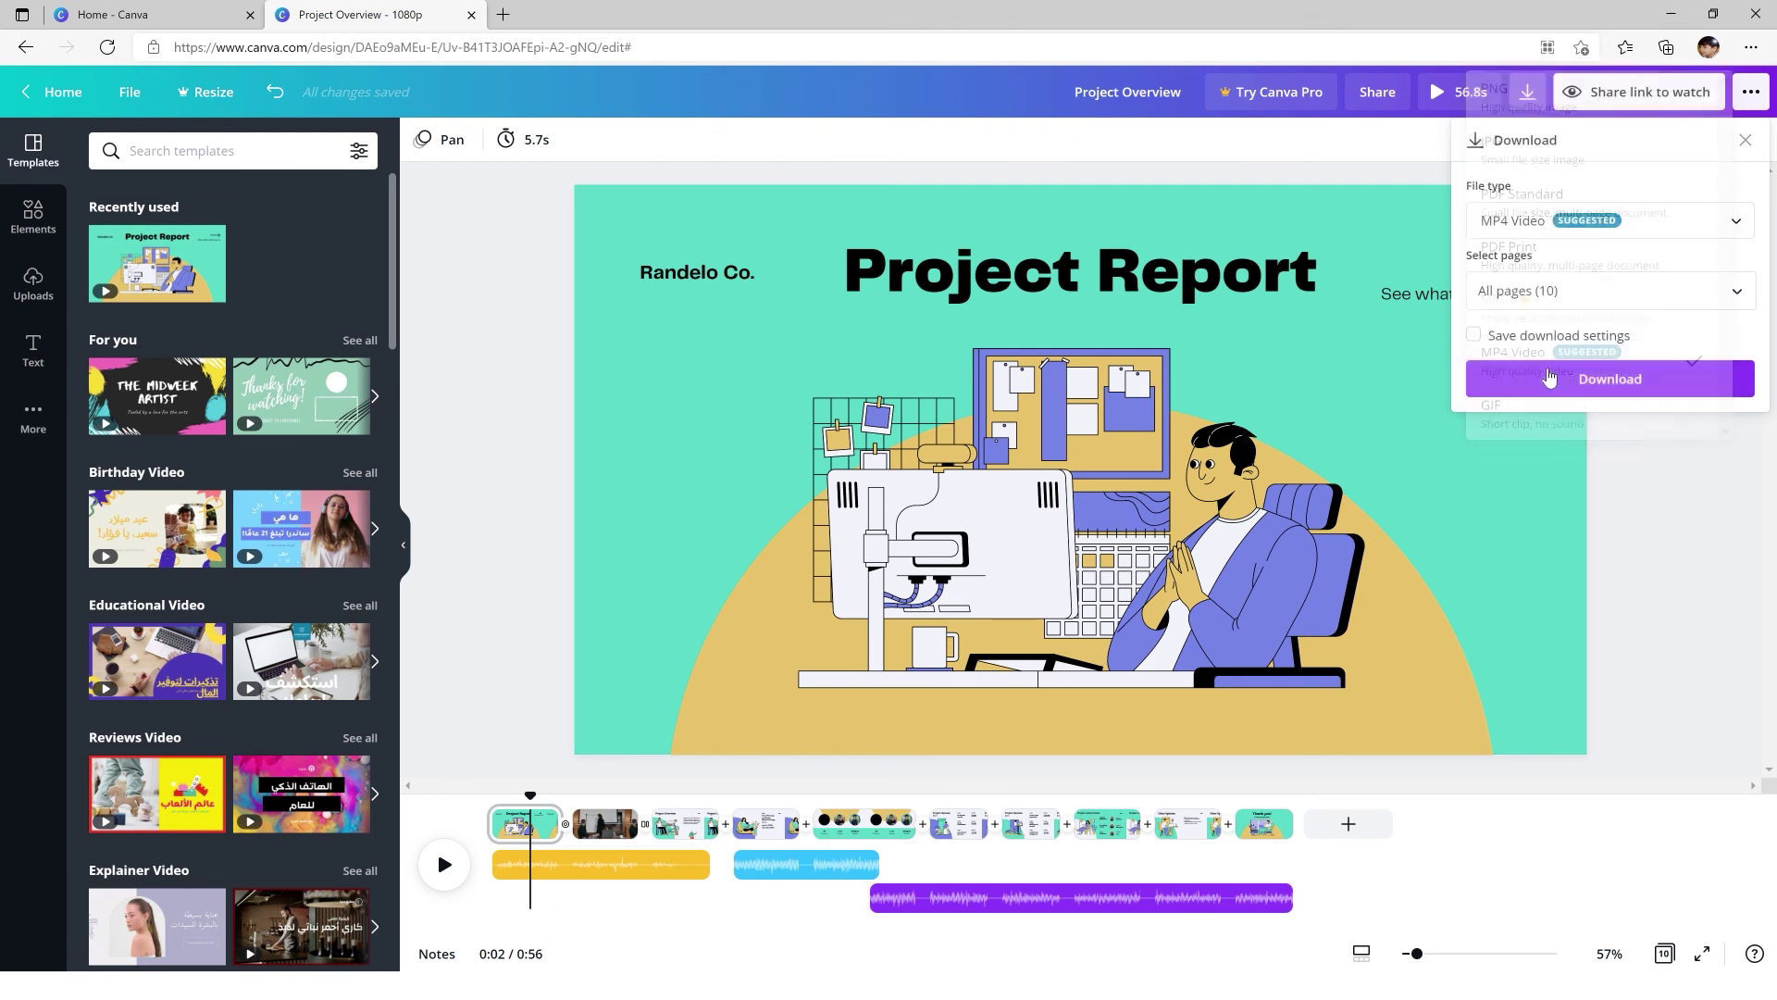
left_click(1546, 226)
left_click(1682, 355)
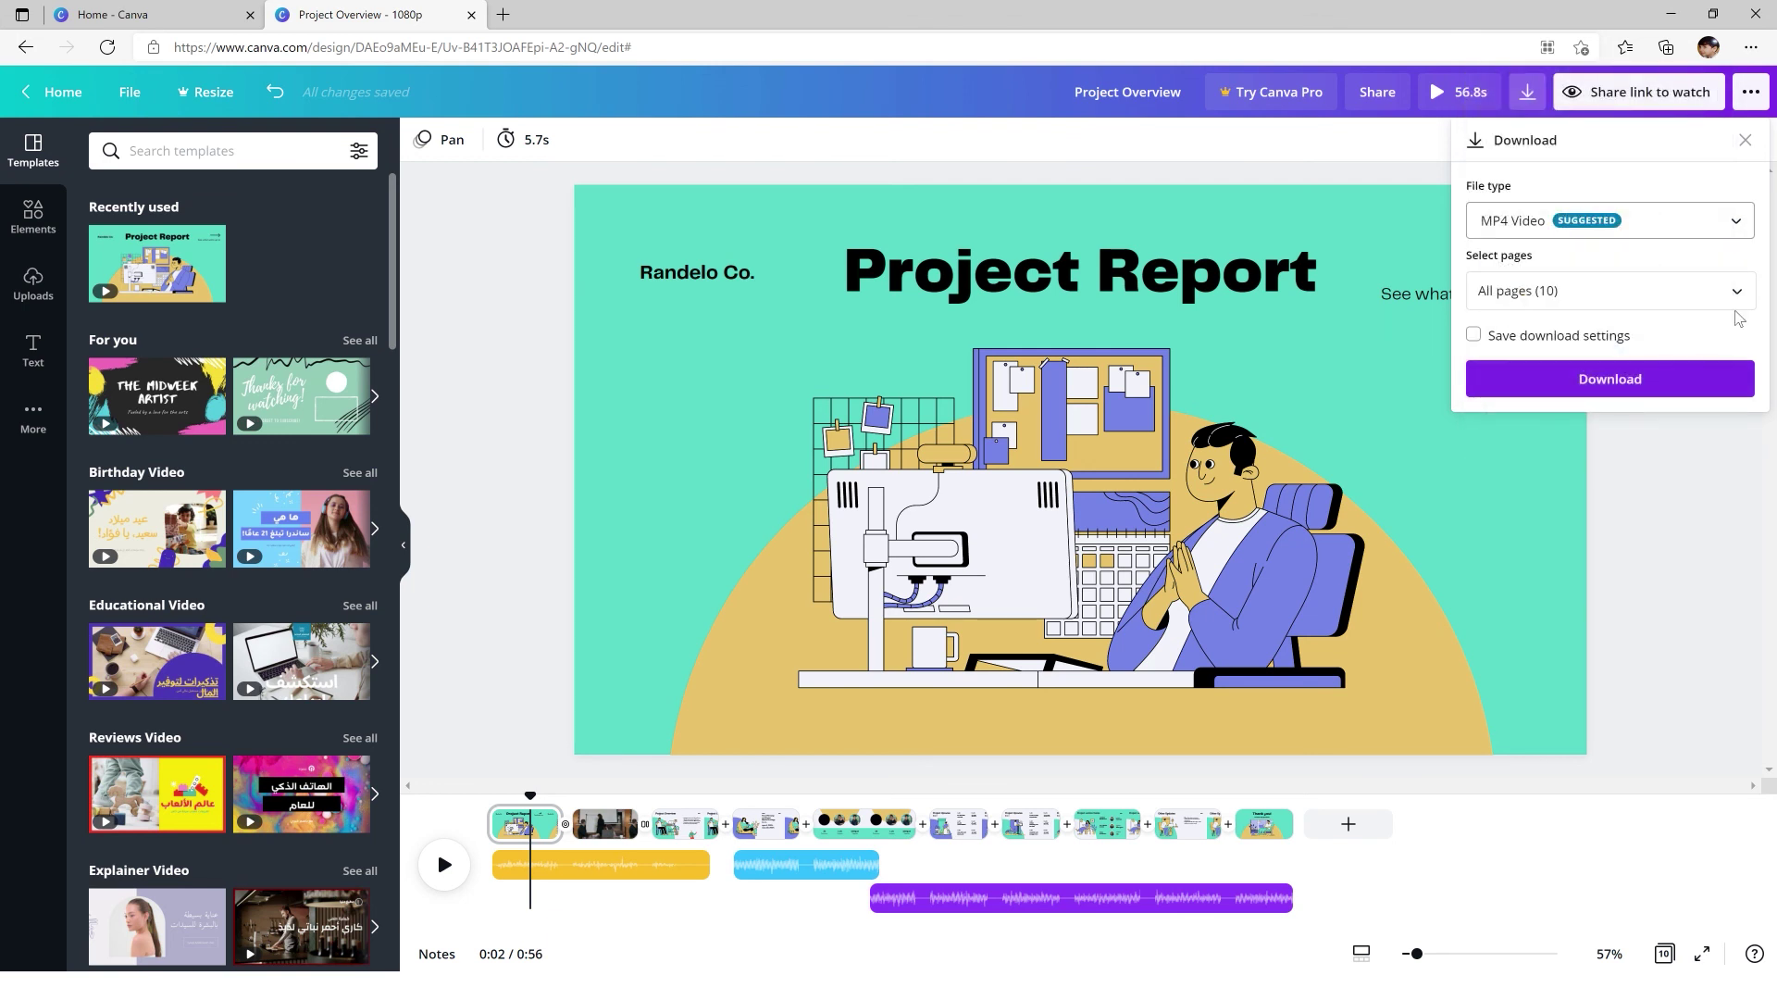
- Try leaving page 6 out of the download, restore the selection to all pages (1–10) and confirm it
left_click(1729, 294)
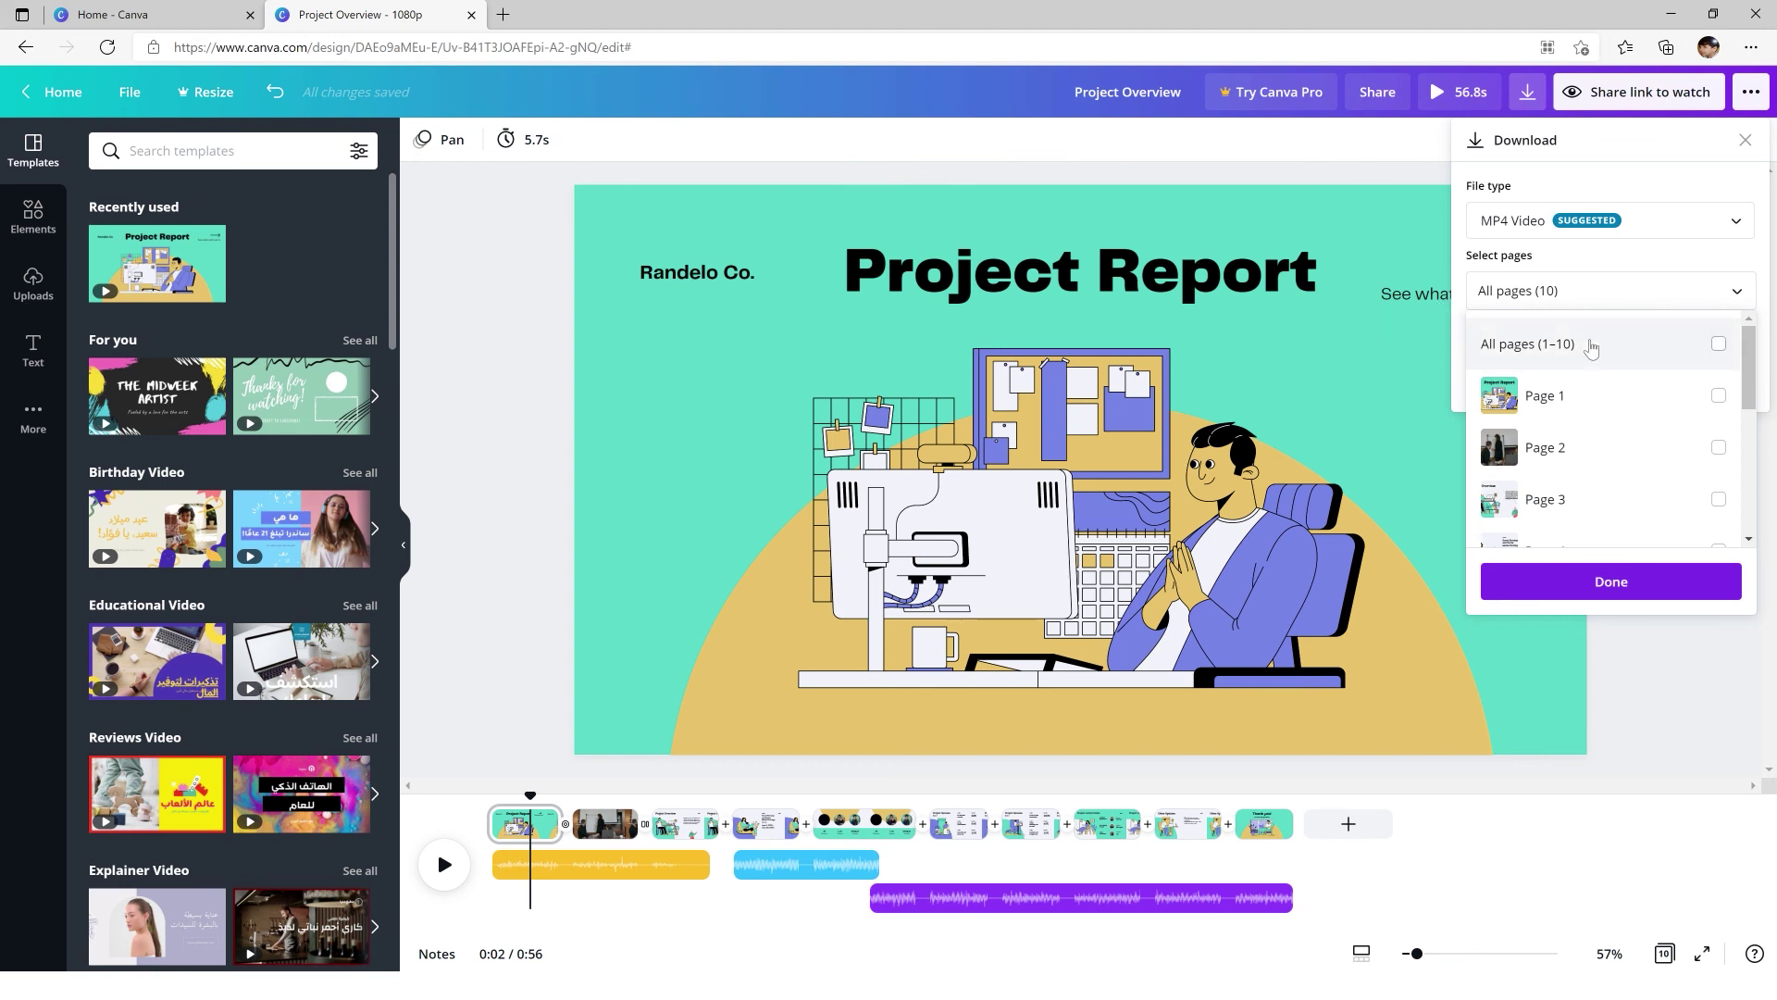
left_click(1720, 344)
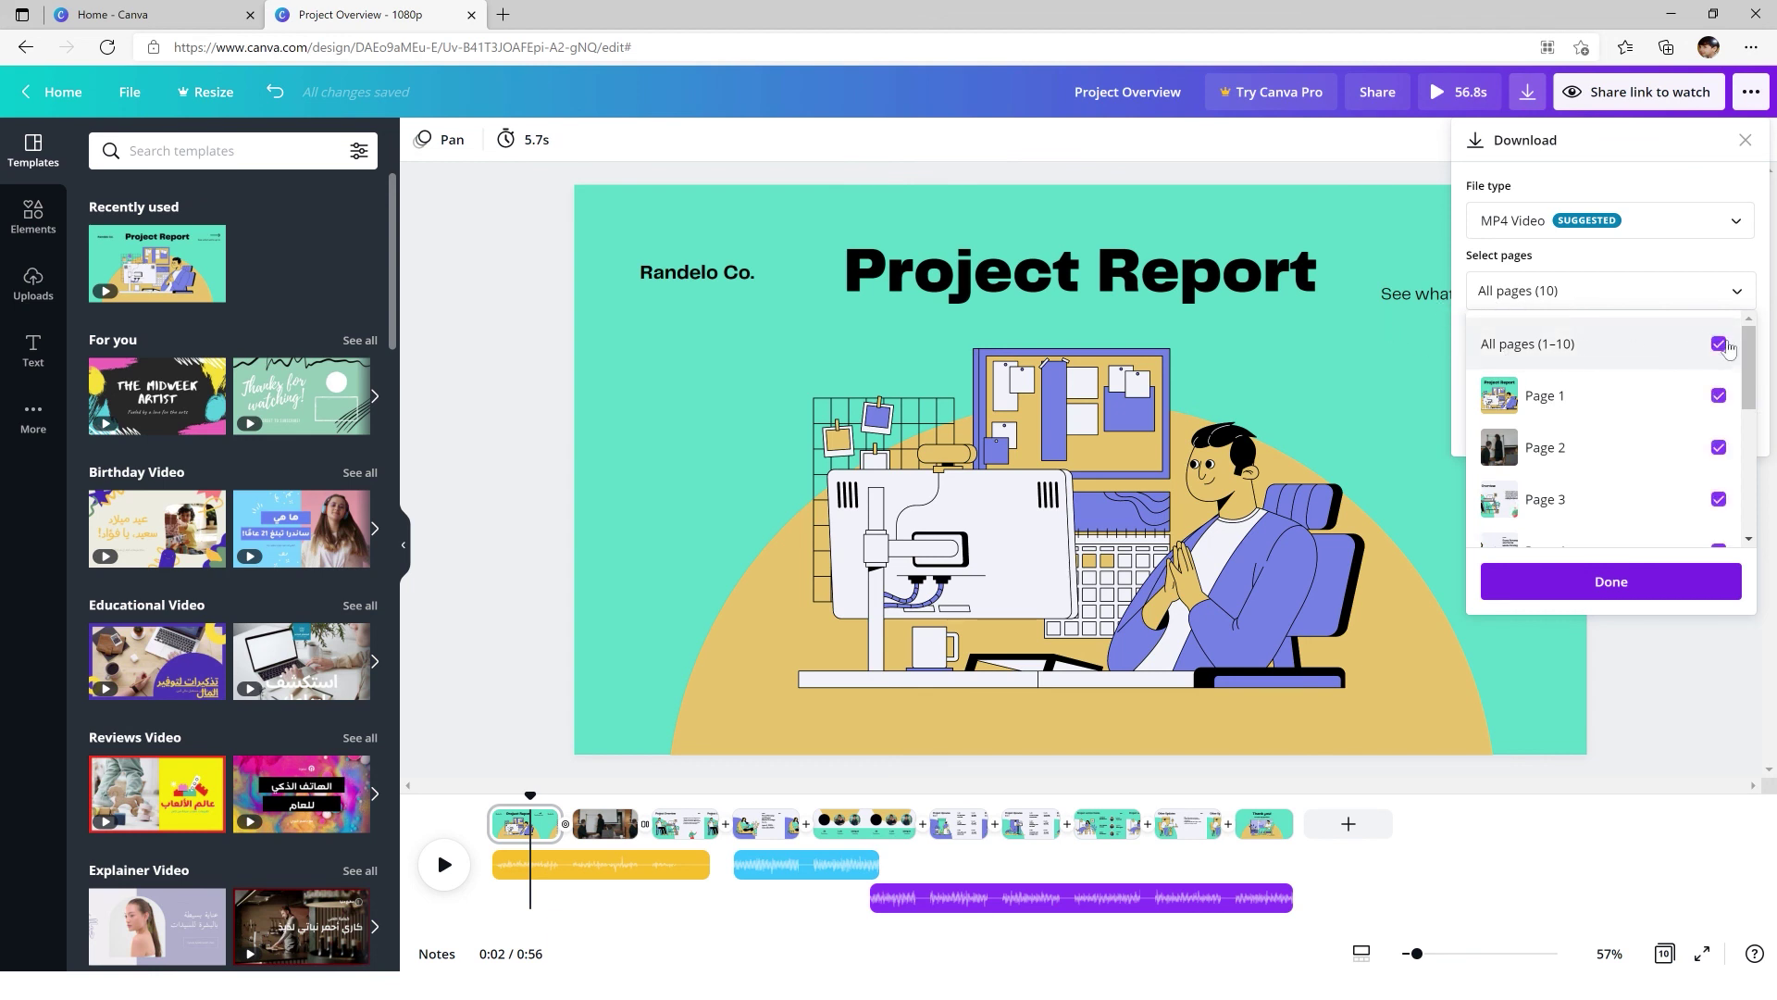
scroll(1710, 379, "down", 2)
scroll(1701, 422, "down", 3)
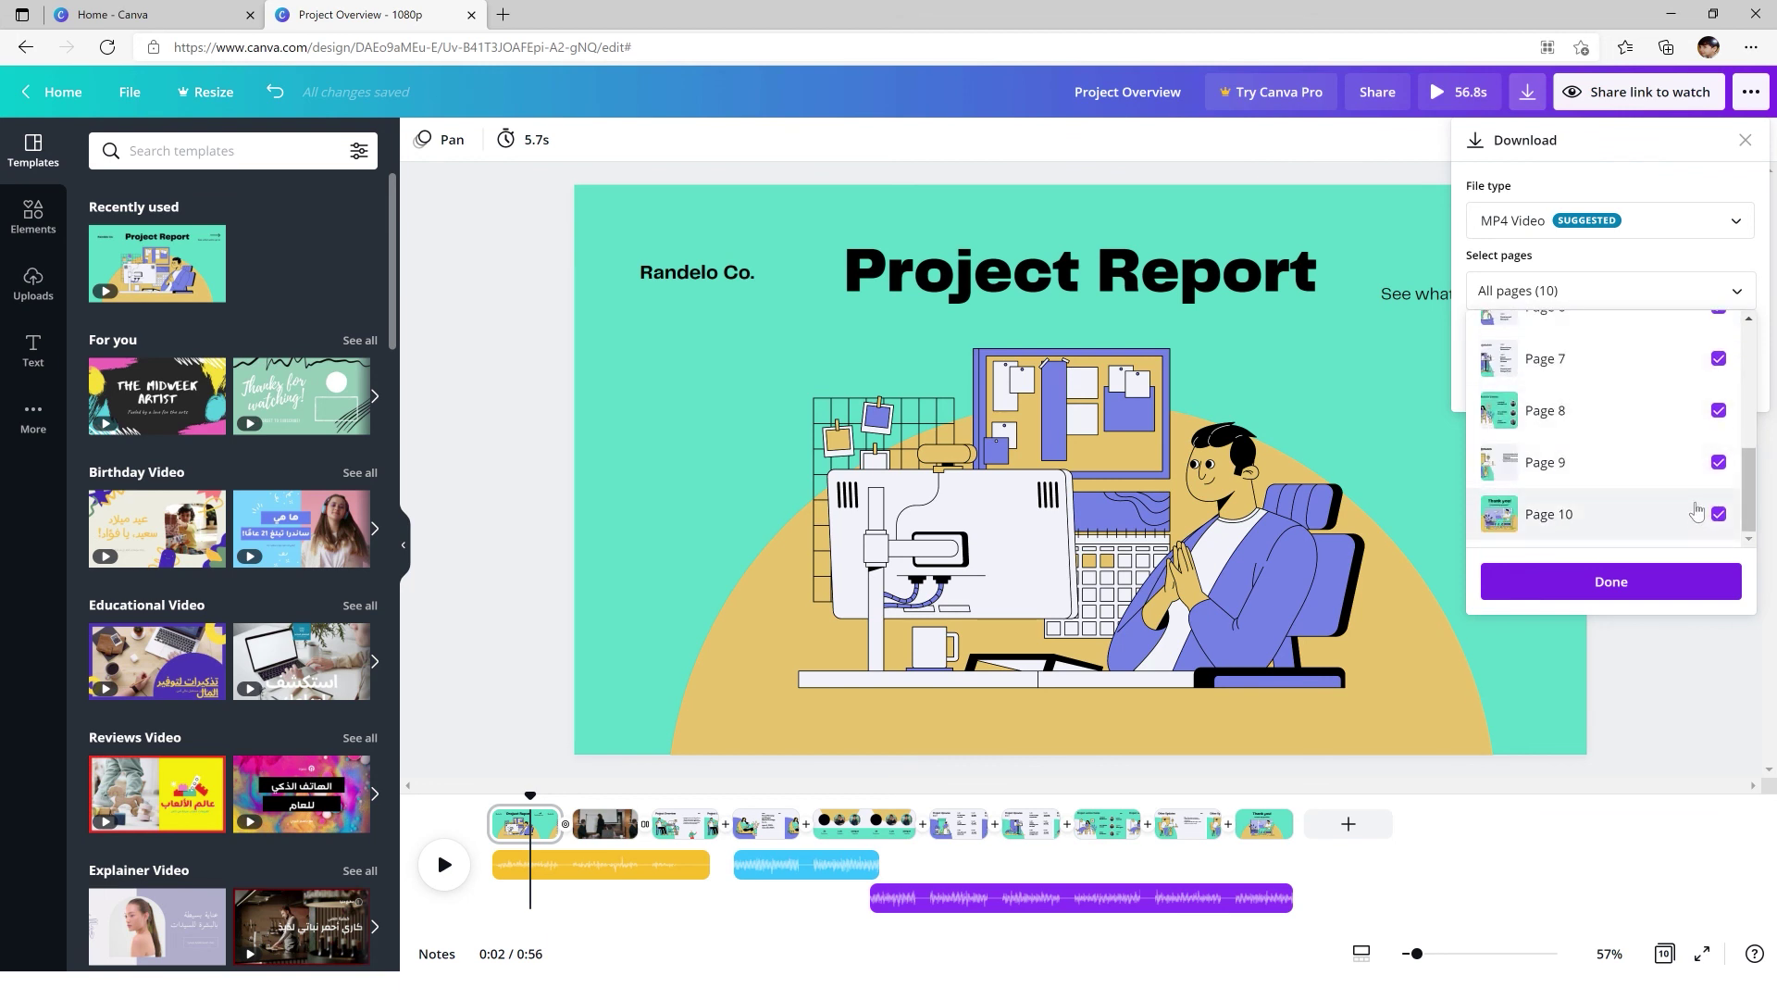
scroll(1697, 512, "up", 3)
left_click(1721, 484)
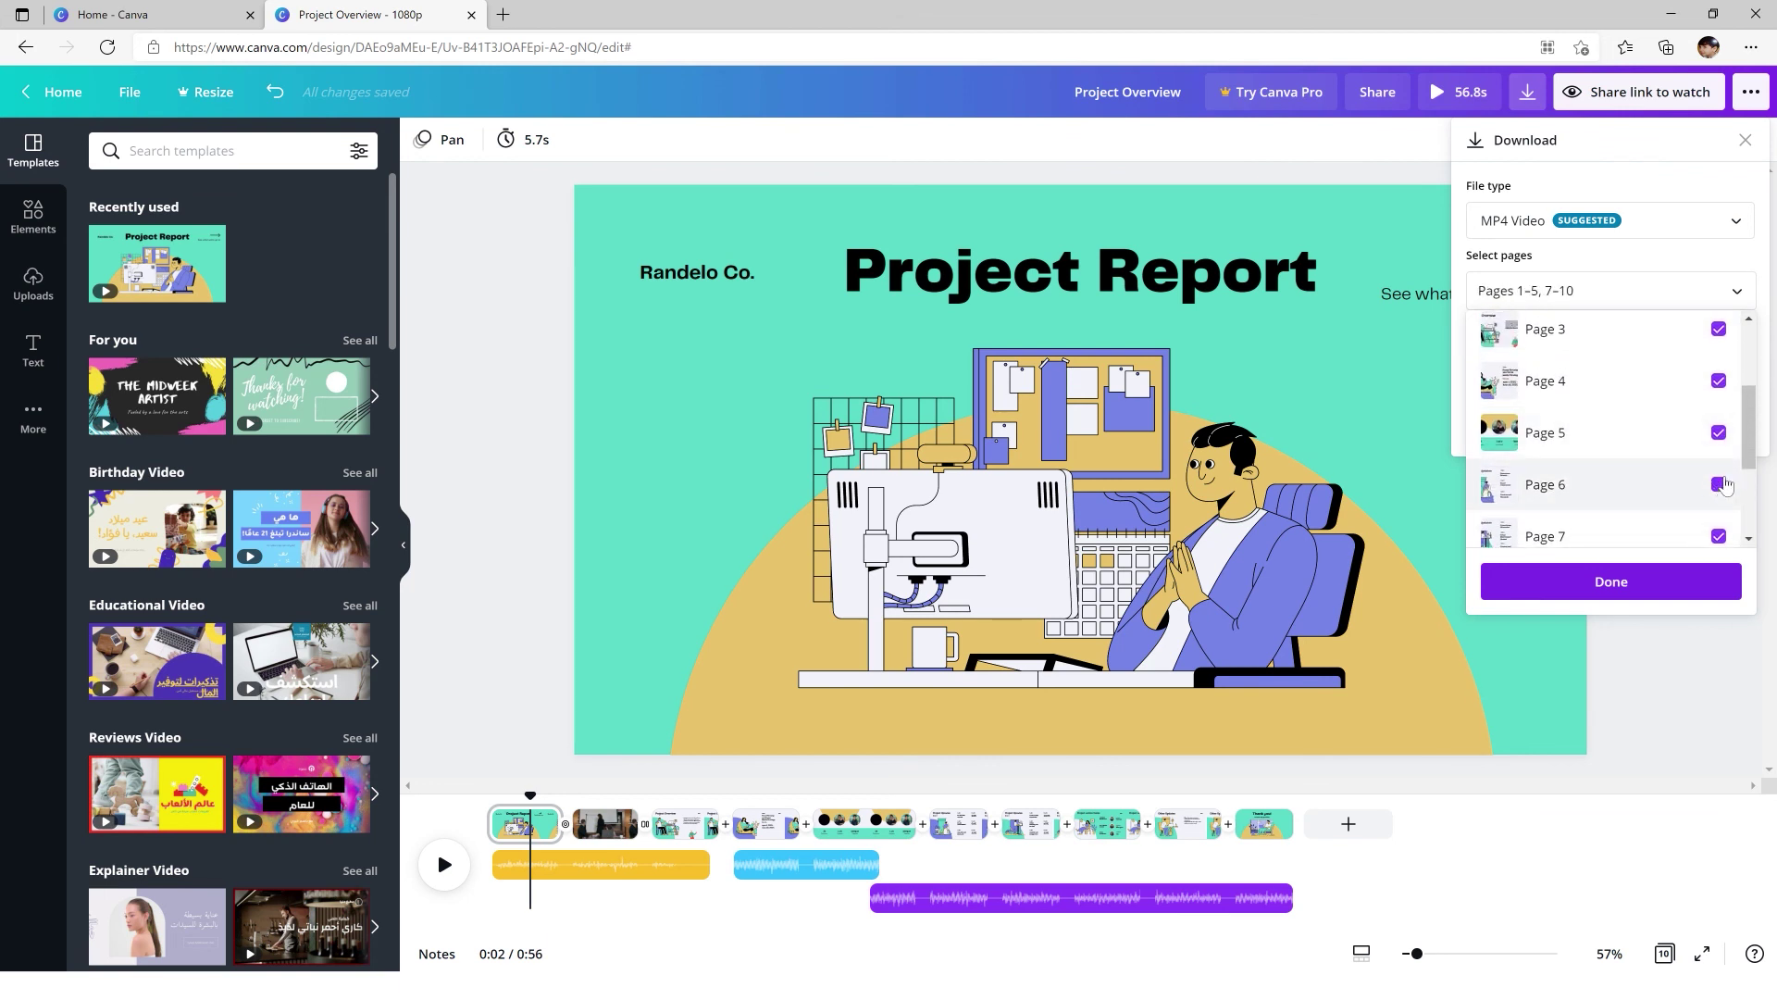
scroll(1713, 435, "up", 3)
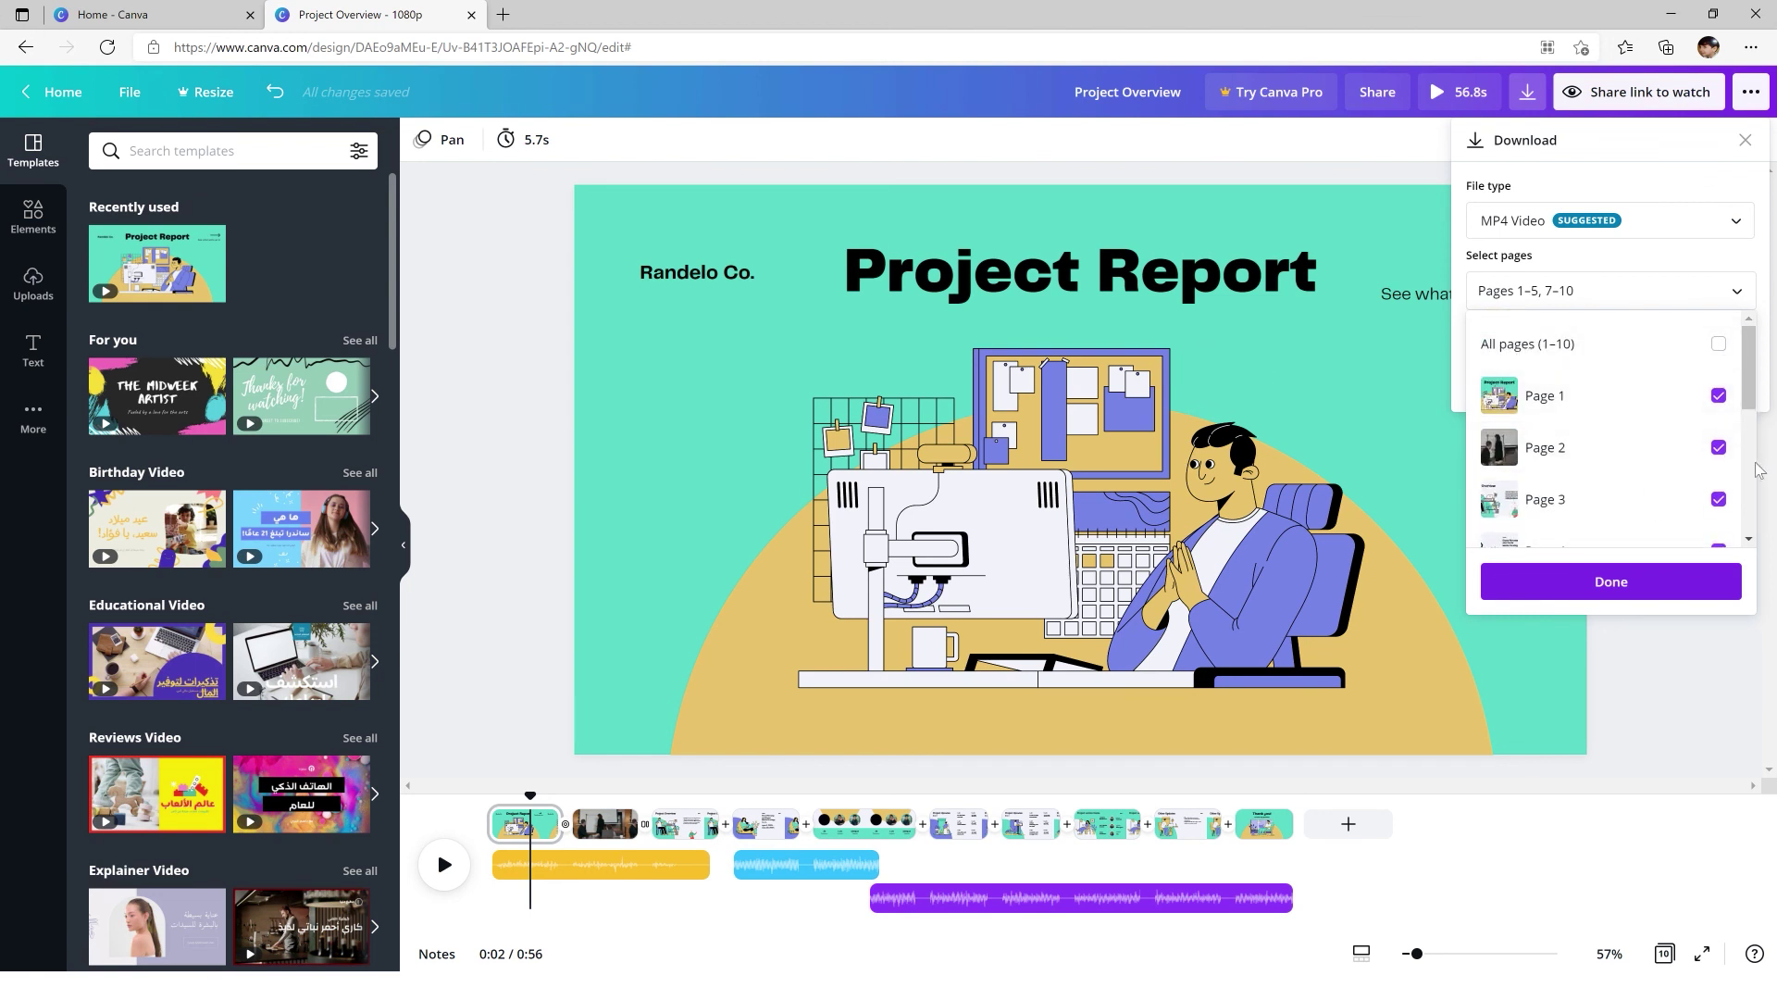
left_click(1720, 343)
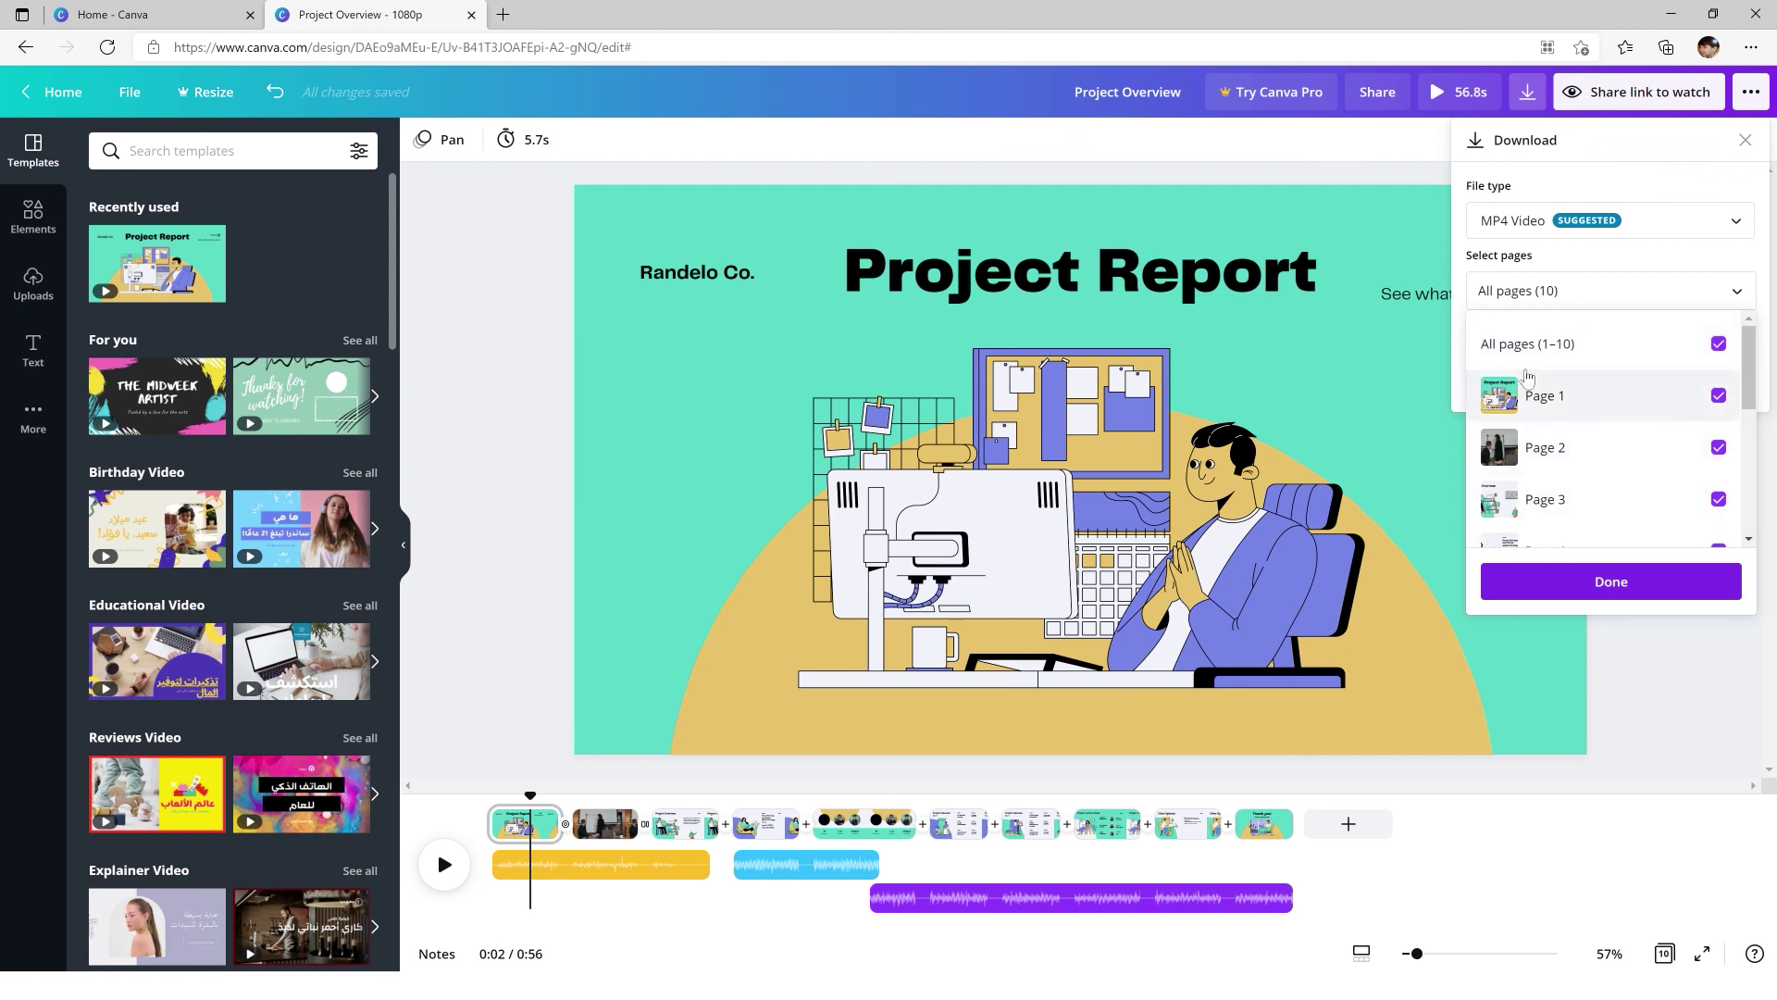
left_click(1605, 583)
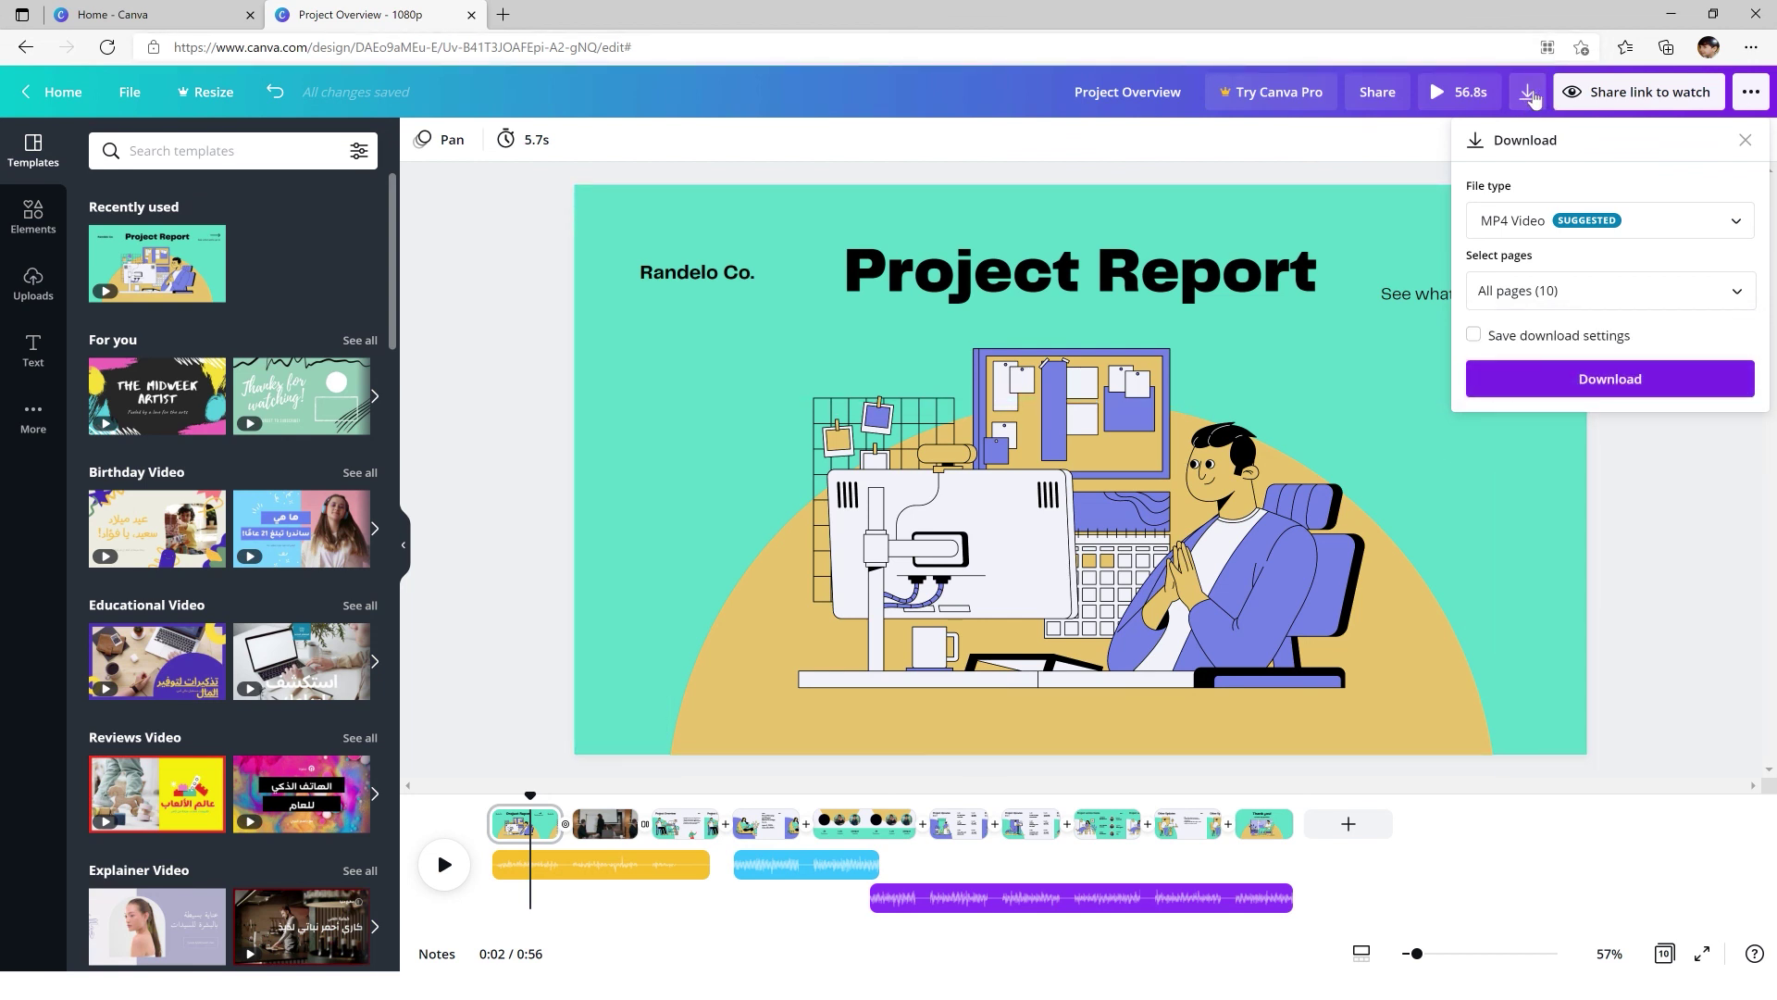
left_click(1751, 93)
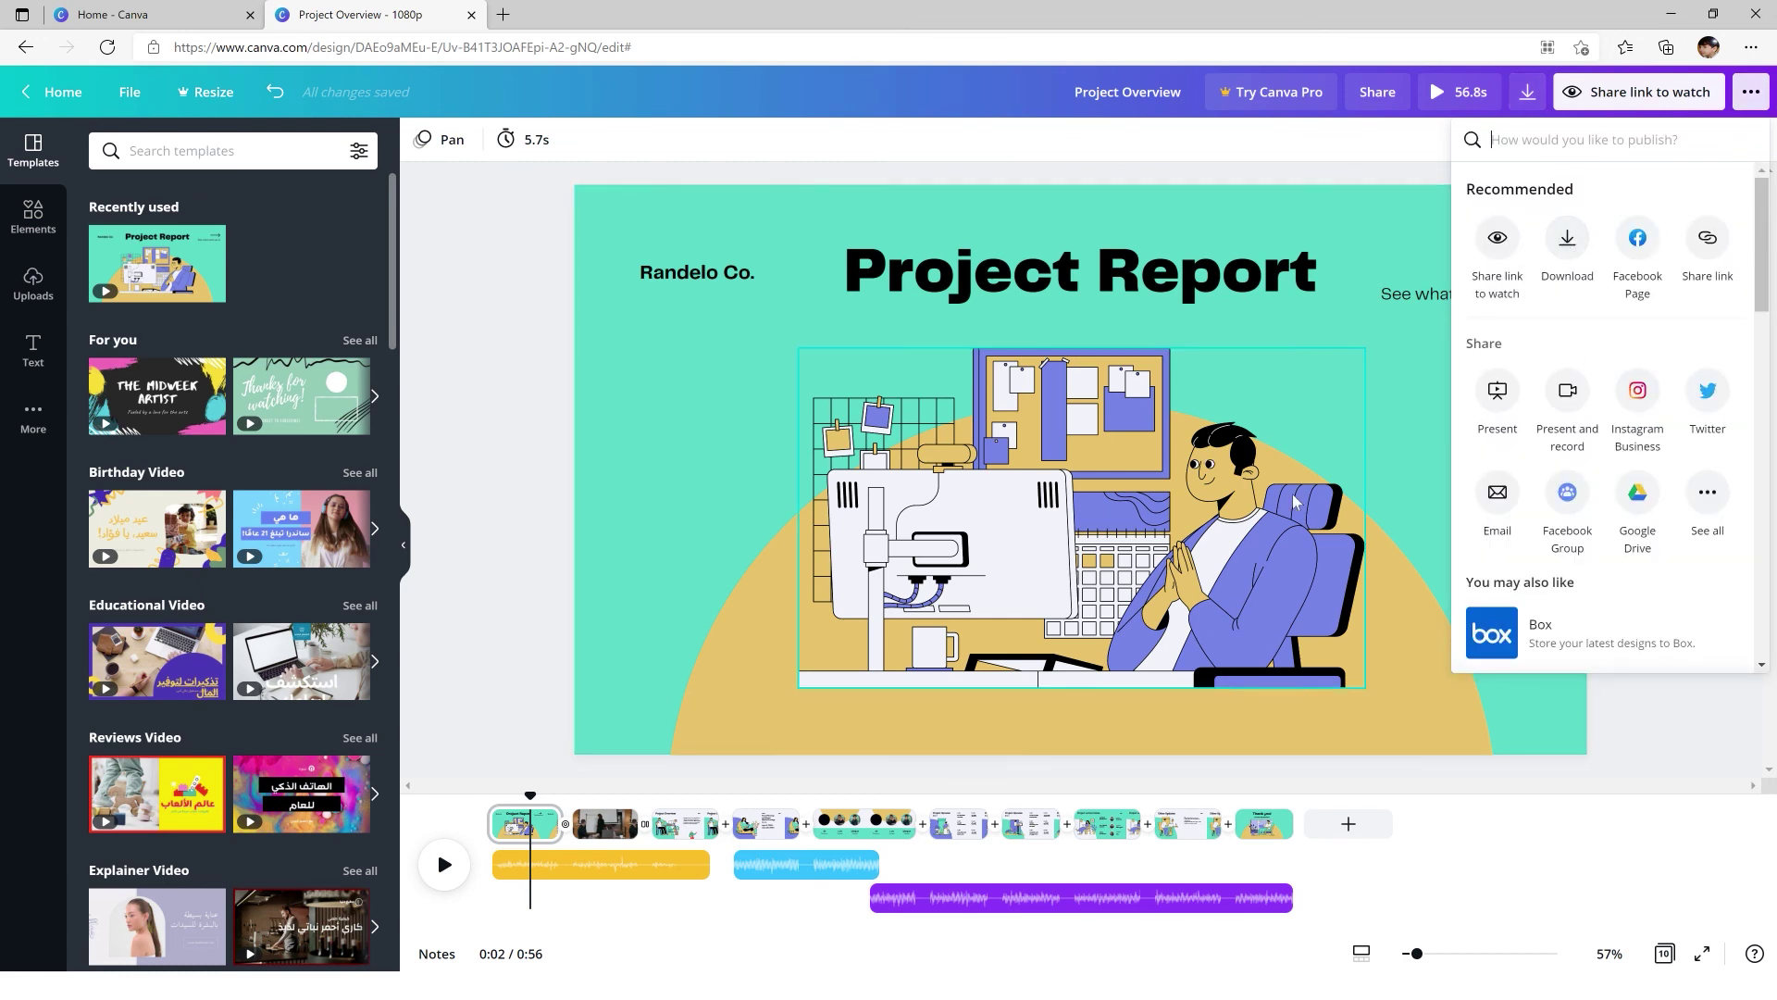
left_click(1424, 619)
left_click(1596, 674)
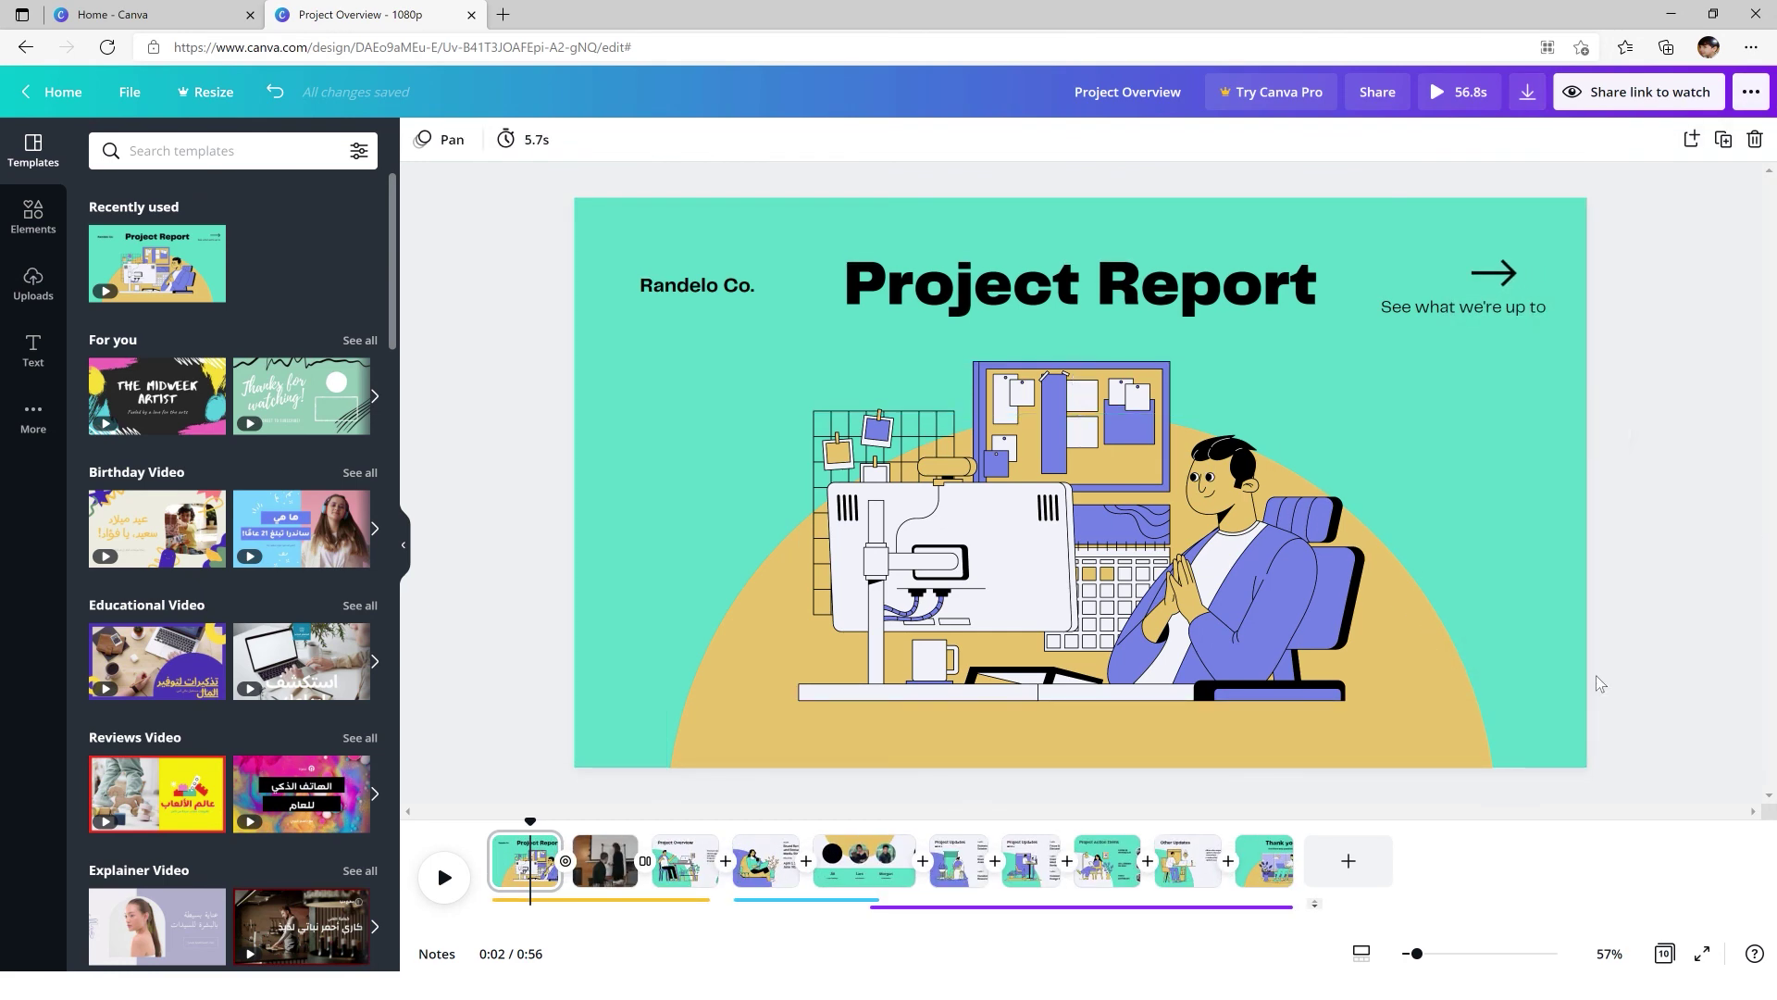